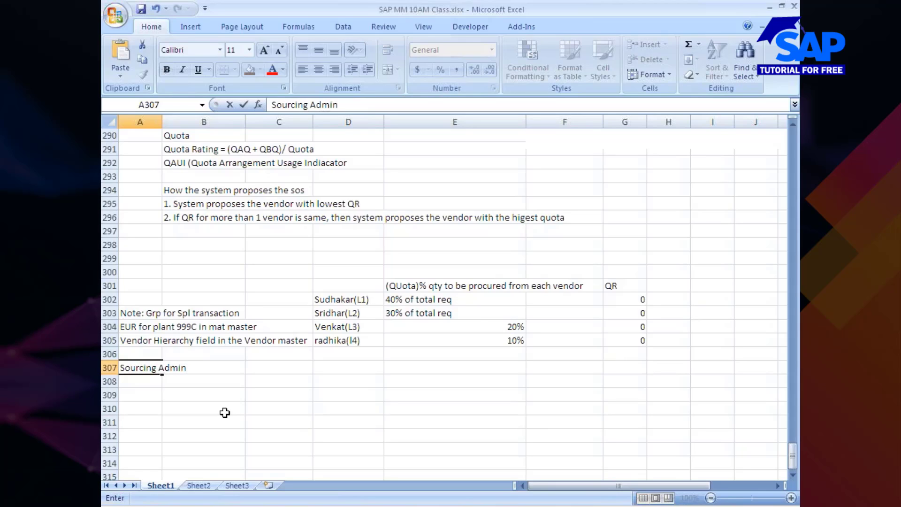
Enter the heading 'Sourcing Administarion' in A307 and ME57 in A308
{"action": "type", "text": "istarion"}
{"action": "key", "text": "Return"}
{"action": "type", "text": "MAE"}
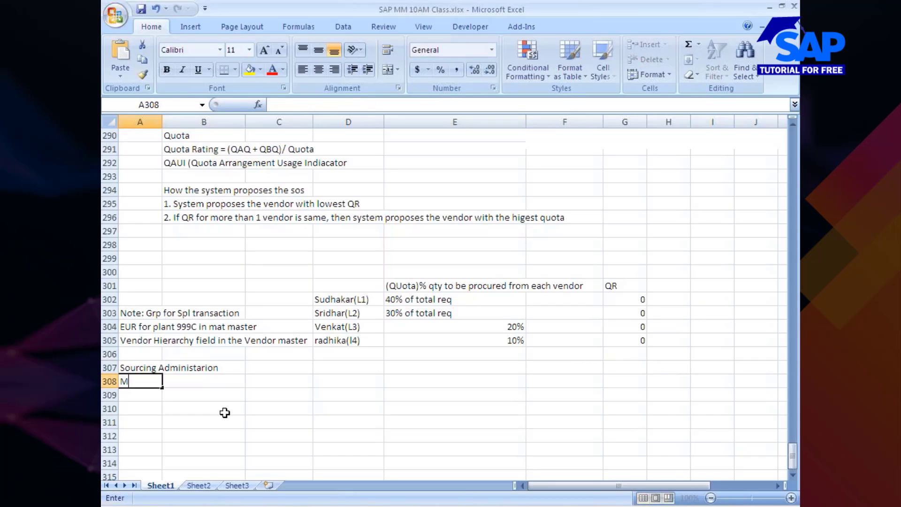
{"action": "key", "text": "BackSpace"}
{"action": "key", "text": "BackSpace"}
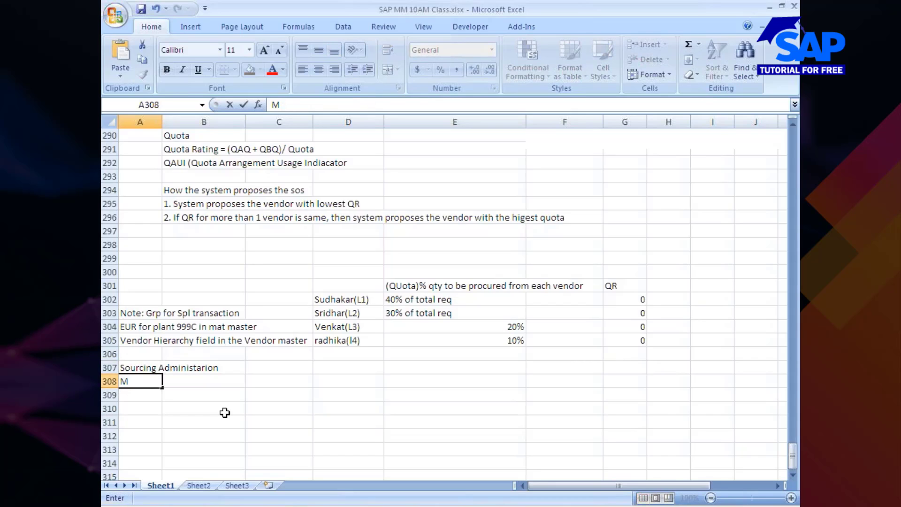
{"action": "type", "text": "E57"}
{"action": "key", "text": "ctrl+Return"}
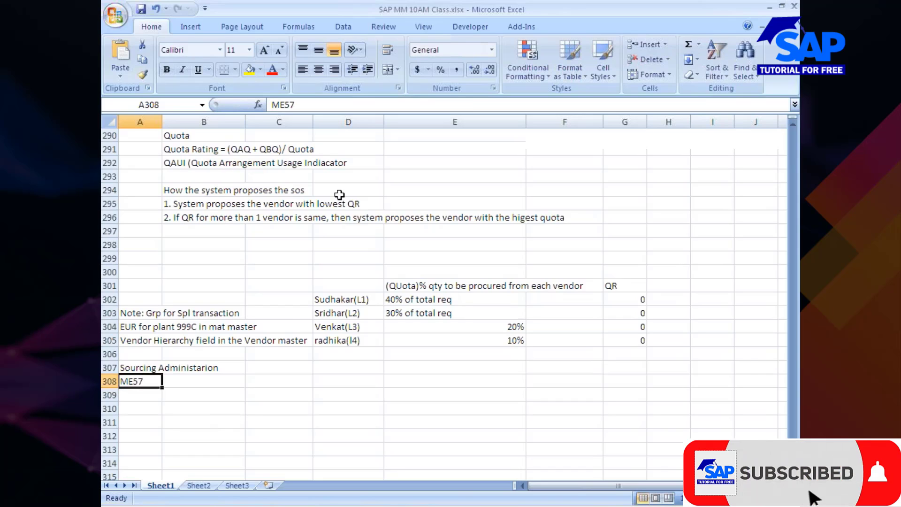
Leave the Excel notes and bring the SAP Easy Access window to the front
{"action": "left_click_drag", "start_coordinate": [272, 105], "coordinate": [289, 105]}
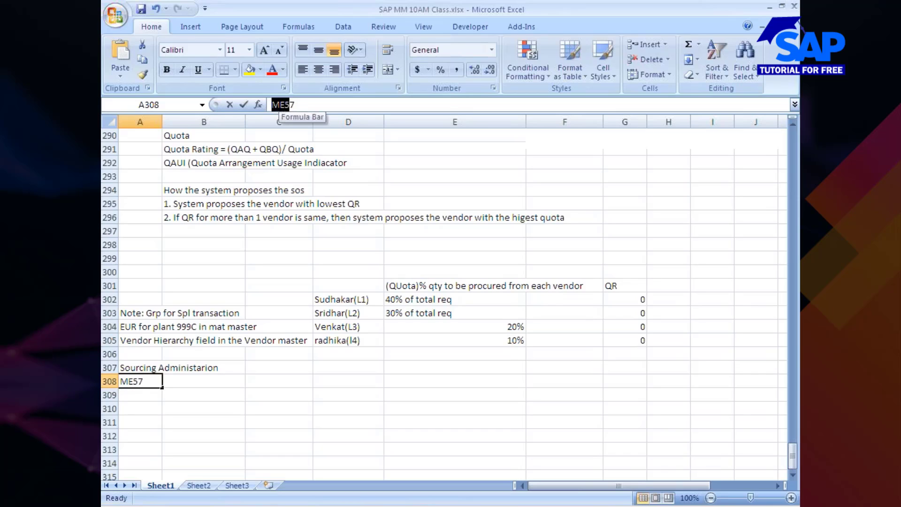
{"action": "left_click", "coordinate": [137, 395]}
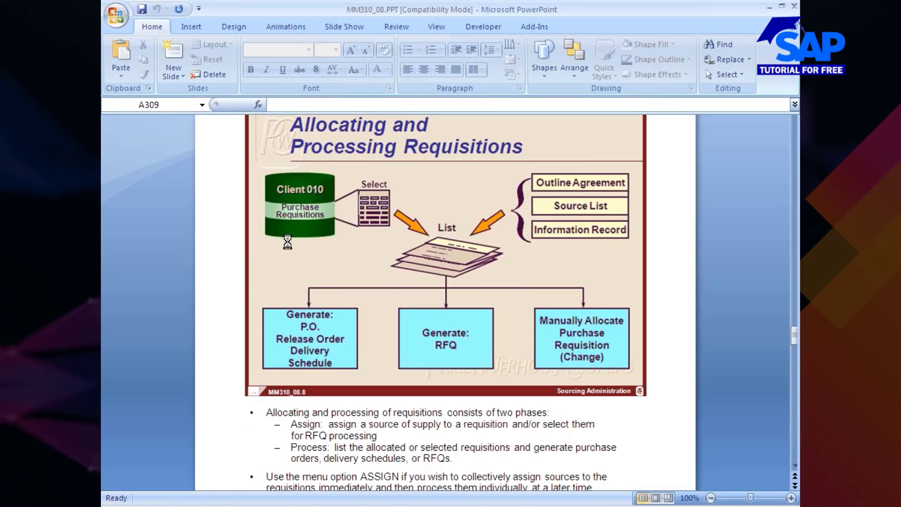
{"action": "left_click", "coordinate": [486, 506]}
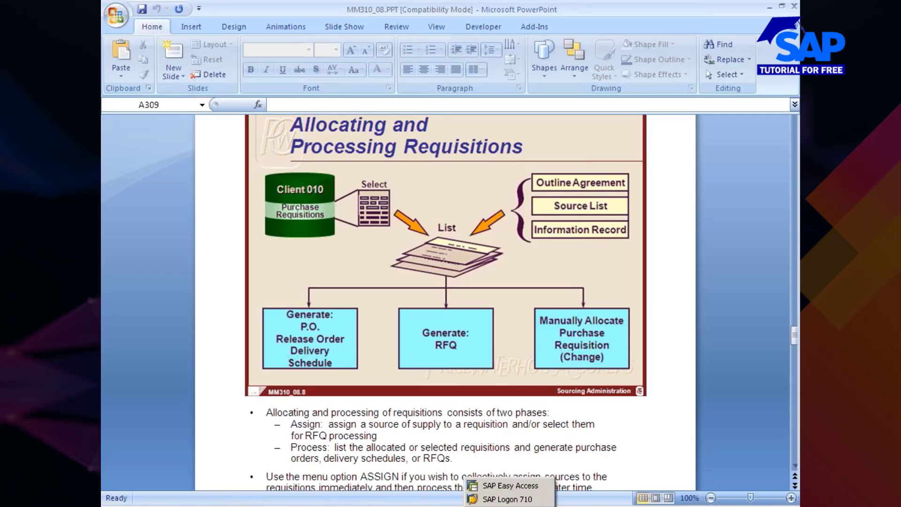
{"action": "left_click", "coordinate": [492, 486]}
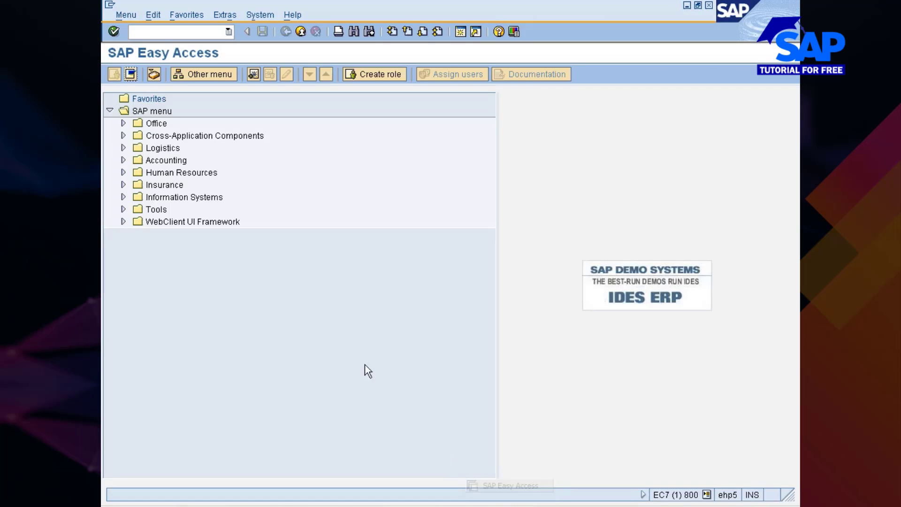
Expand Logistics > Materials Management > Purchasing in the SAP menu tree
{"action": "left_click", "coordinate": [164, 148]}
{"action": "key", "text": "Right"}
{"action": "key", "text": "Down"}
{"action": "key", "text": "Right"}
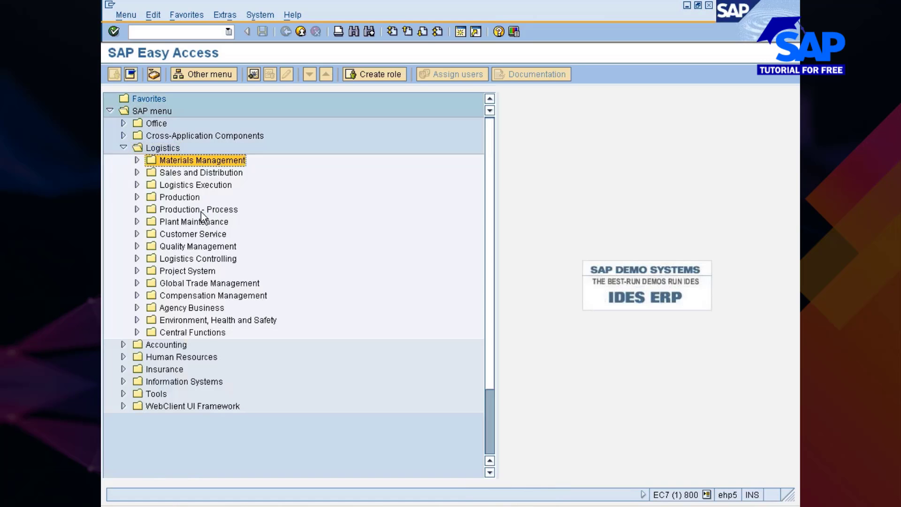
{"action": "key", "text": "Down"}
{"action": "key", "text": "Right"}
Expand Purchase Requisition > Follow-On Functions > Create Purchase Order to reveal ME58 and ME59N
{"action": "key", "text": "Down"}
{"action": "key", "text": "Down"}
{"action": "key", "text": "Down"}
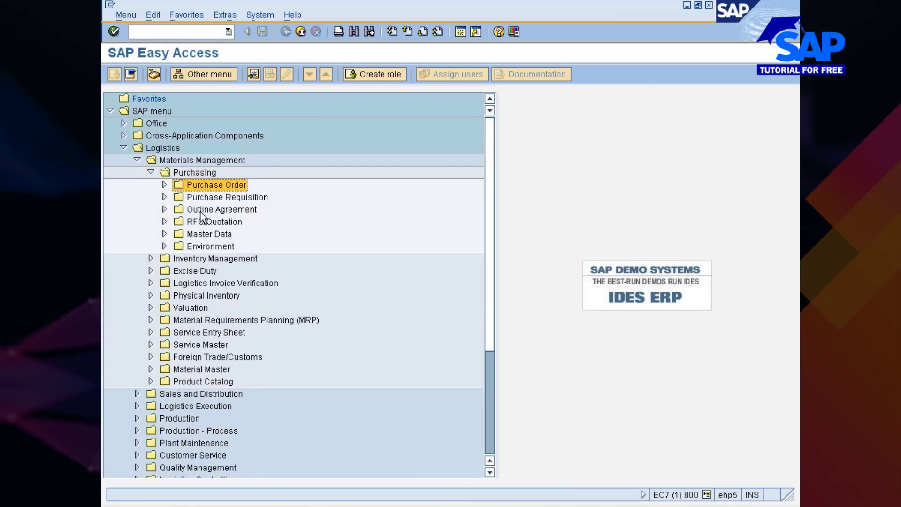
{"action": "key", "text": "Up"}
{"action": "key", "text": "Right"}
{"action": "key", "text": "Down"}
{"action": "key", "text": "Down"}
{"action": "key", "text": "Down"}
{"action": "key", "text": "Down"}
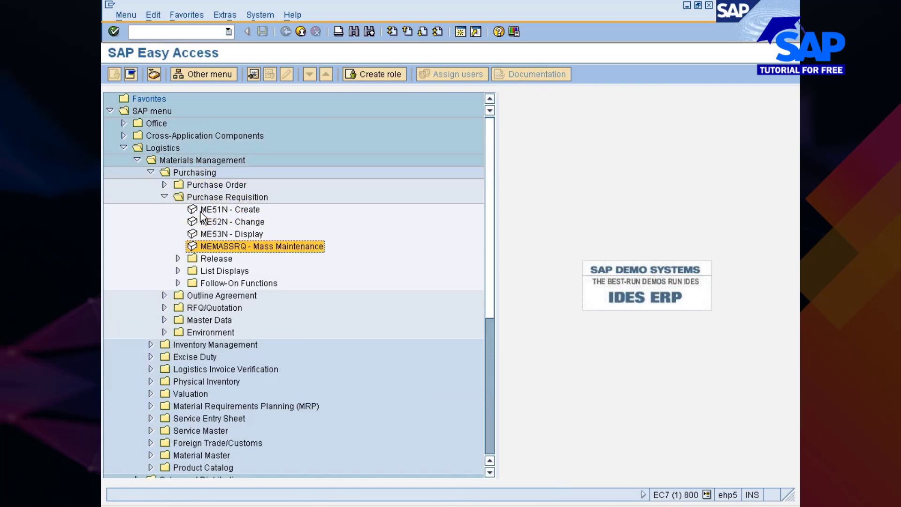
{"action": "key", "text": "Down"}
{"action": "key", "text": "Down"}
{"action": "key", "text": "Down"}
{"action": "key", "text": "Right"}
{"action": "key", "text": "Down"}
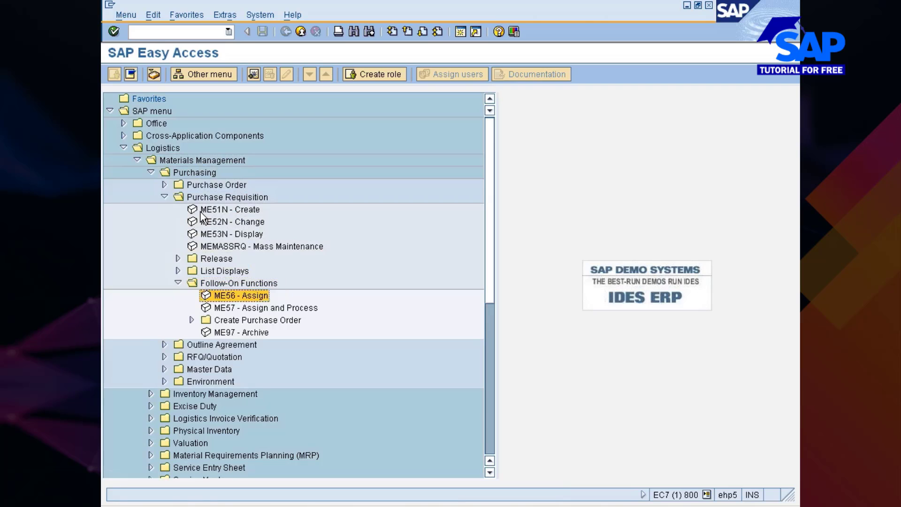
{"action": "key", "text": "Down"}
{"action": "key", "text": "Down"}
{"action": "key", "text": "Right"}
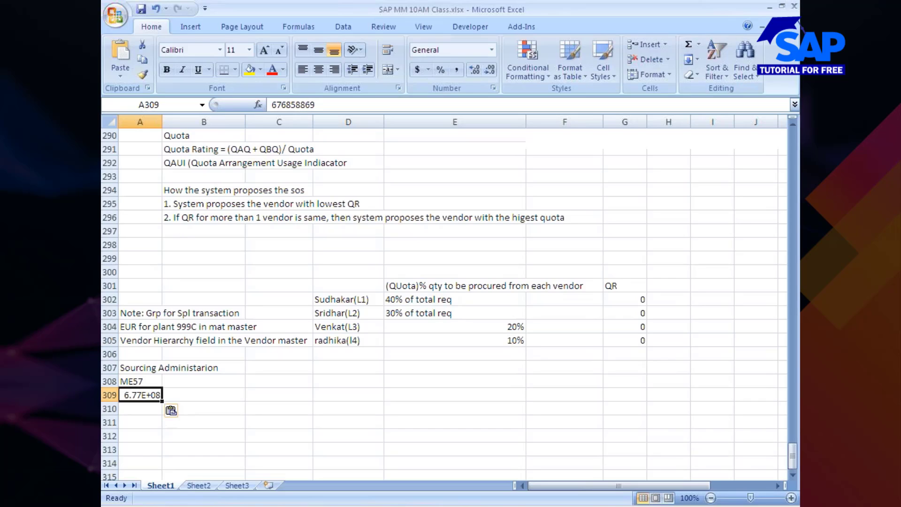
Replace the stray number in A309 with ME58 and enter ME59 below it
{"action": "left_click", "coordinate": [319, 105]}
{"action": "key", "text": "BackSpace"}
{"action": "key", "text": "BackSpace"}
{"action": "key", "text": "BackSpace"}
{"action": "key", "text": "BackSpace"}
{"action": "key", "text": "BackSpace"}
{"action": "key", "text": "BackSpace"}
{"action": "key", "text": "BackSpace"}
{"action": "key", "text": "BackSpace"}
{"action": "key", "text": "BackSpace"}
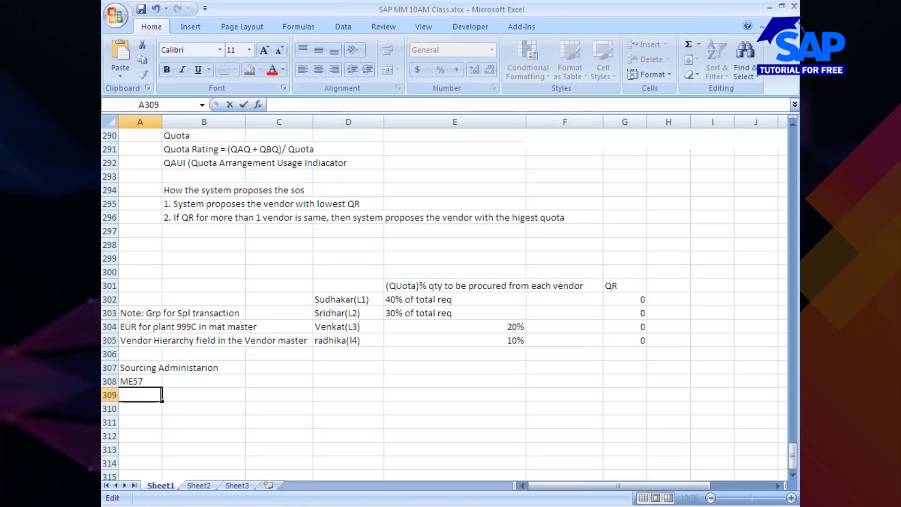
{"action": "type", "text": "M"}
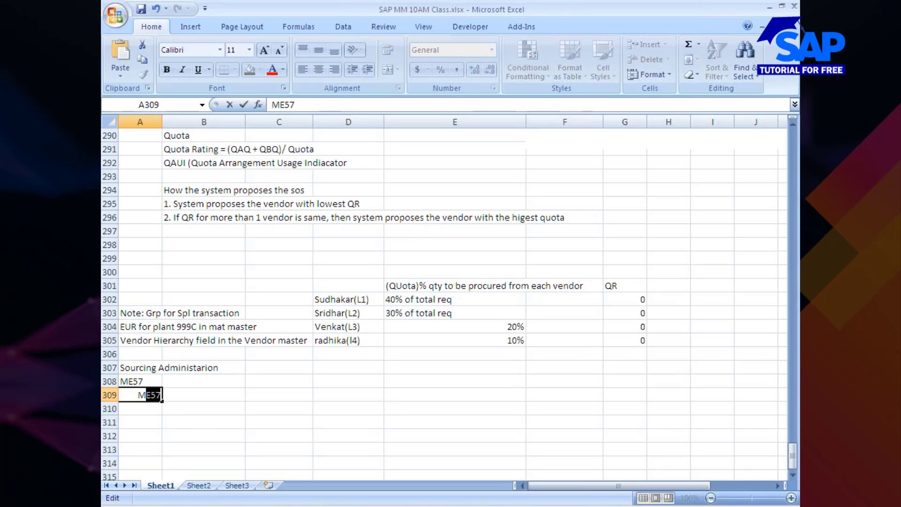
{"action": "type", "text": "E58"}
{"action": "left_click", "coordinate": [141, 408]}
{"action": "type", "text": "ME"}
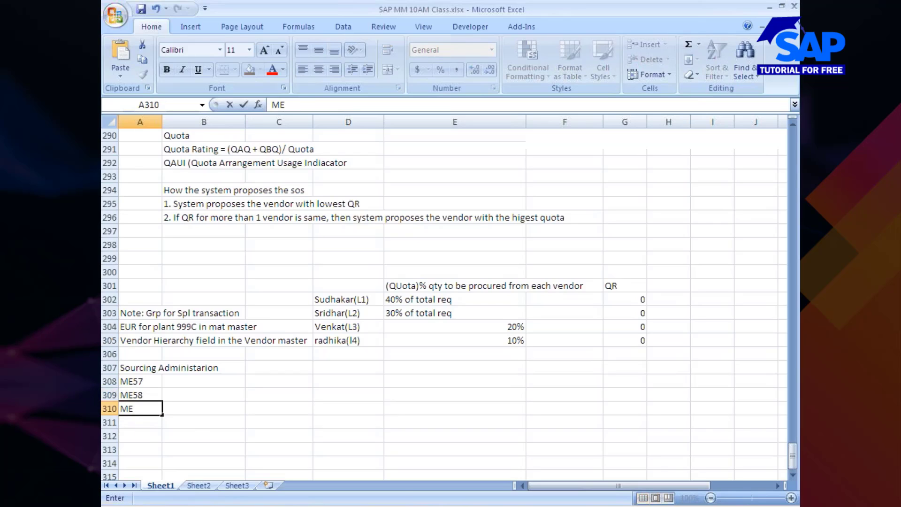
{"action": "type", "text": "59"}
Insert a row above ME57 and enter ME56 in A308
{"action": "right_click", "coordinate": [109, 381]}
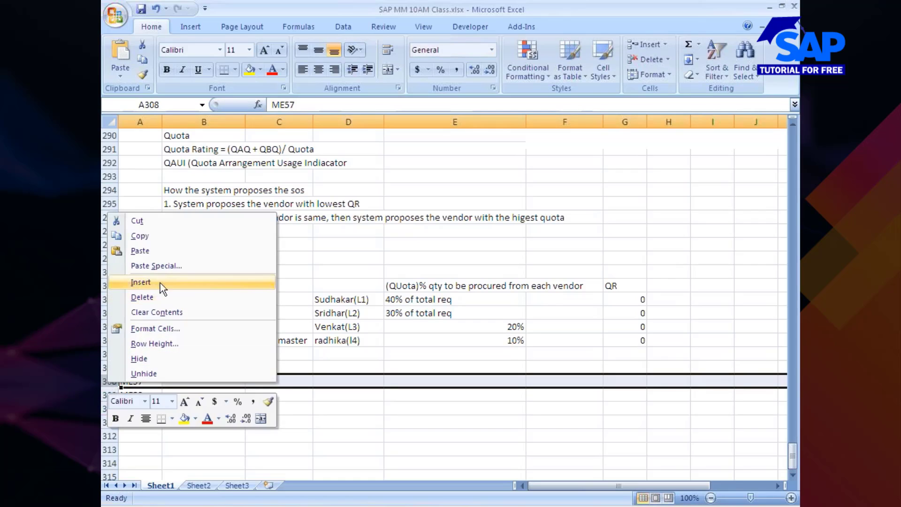
{"action": "left_click", "coordinate": [143, 283]}
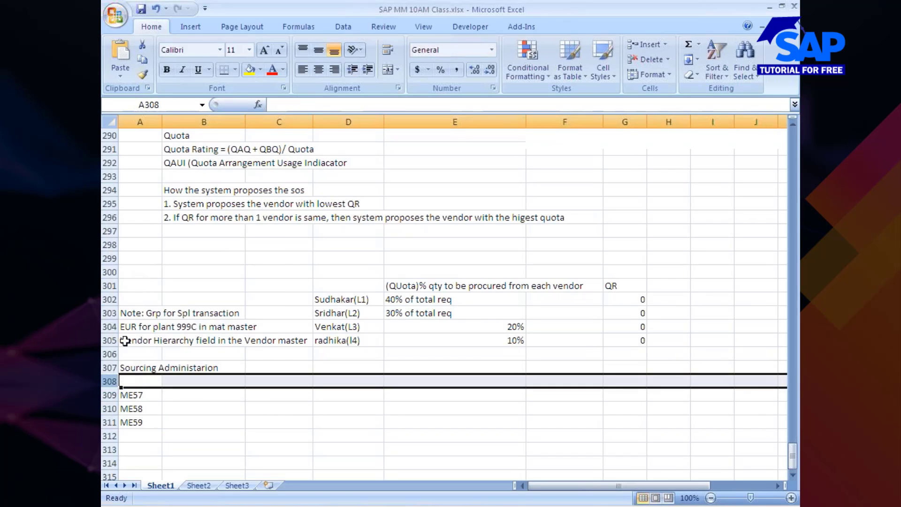
{"action": "left_click", "coordinate": [141, 381]}
{"action": "type", "text": "ME"}
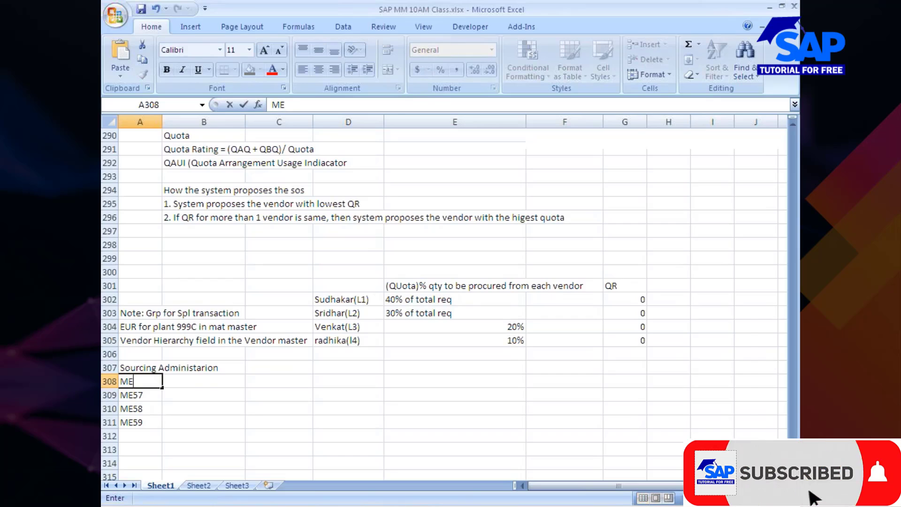
{"action": "type", "text": "56"}
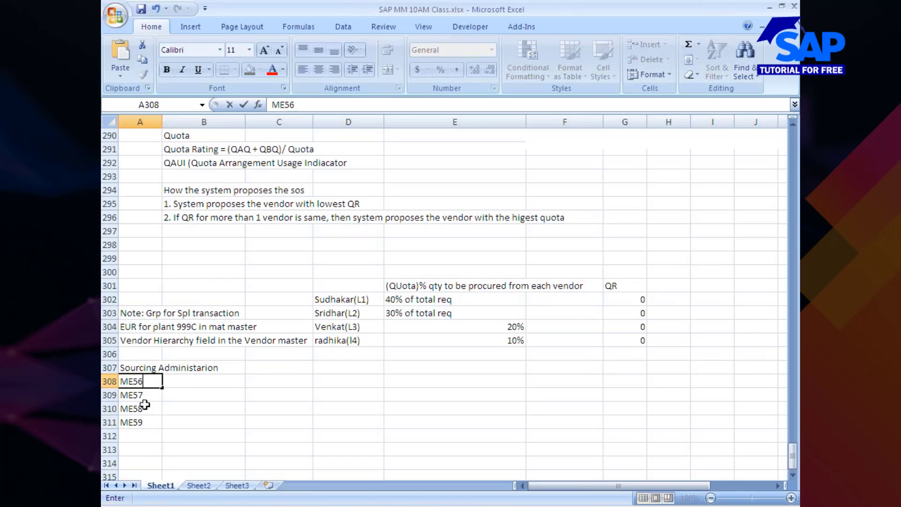
{"action": "left_click", "coordinate": [142, 441]}
{"action": "left_click_drag", "start_coordinate": [143, 386], "coordinate": [142, 422]}
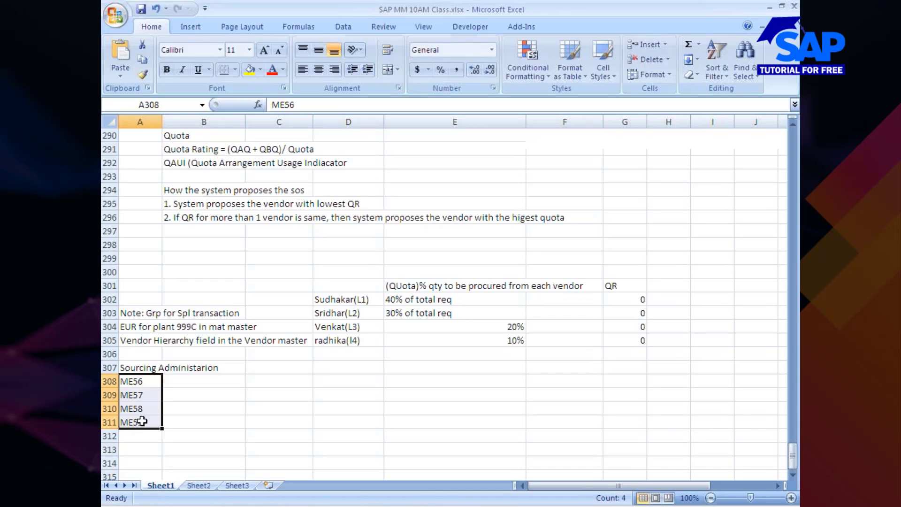
{"action": "key", "text": "alt+Tab"}
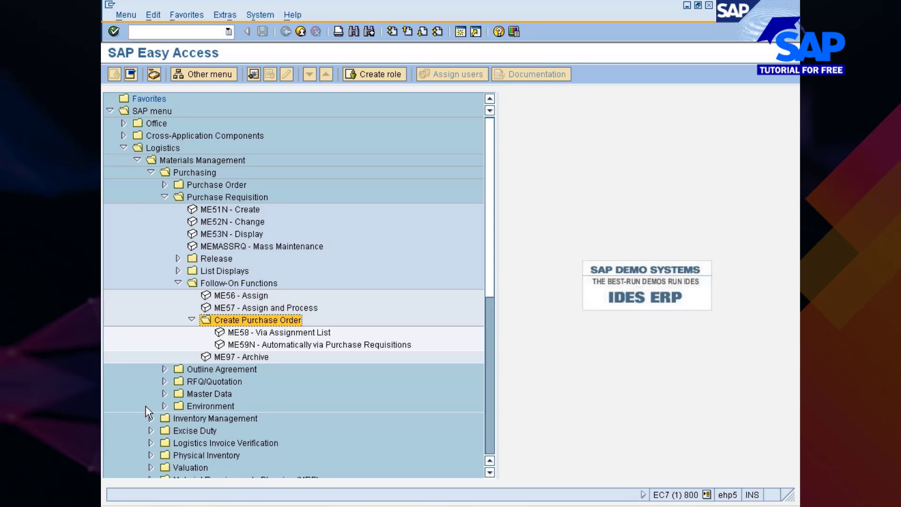
{"action": "key", "text": "alt+Tab"}
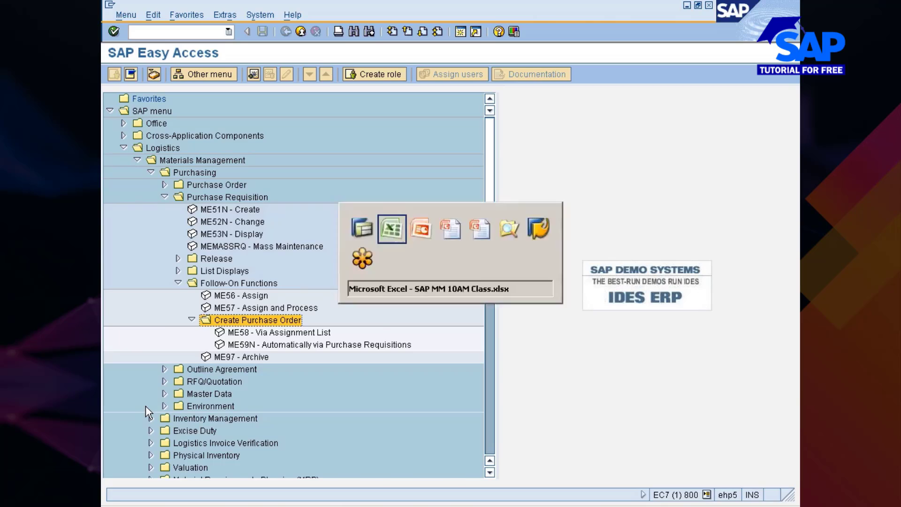
{"action": "left_click", "coordinate": [182, 381]}
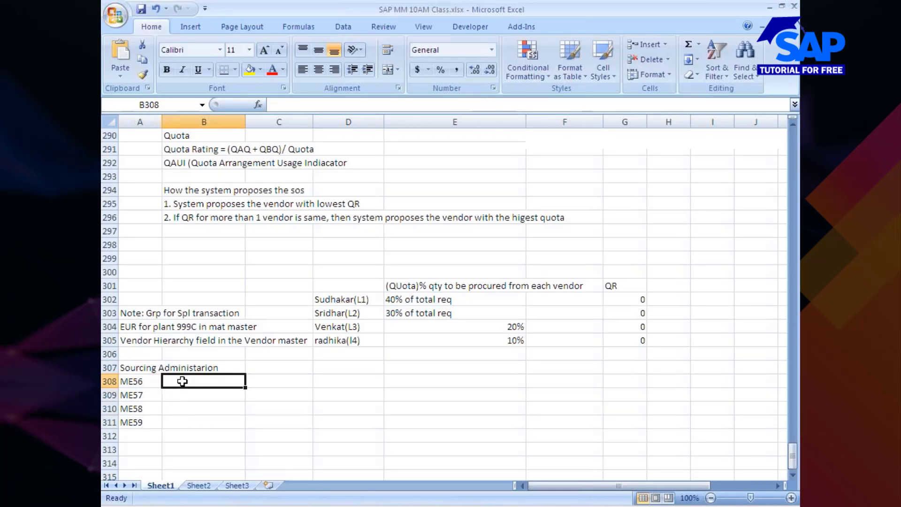
Describe ME56 as 'Assign SOS to PR' and ME57 as 'Assign & Process PR'
{"action": "type", "text": "Assign"}
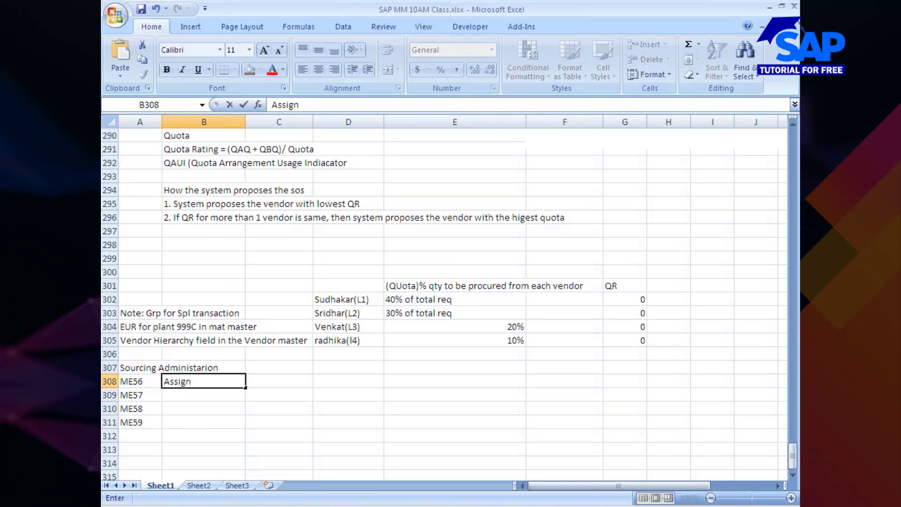
{"action": "type", "text": " SOS to PR"}
{"action": "key", "text": "Return"}
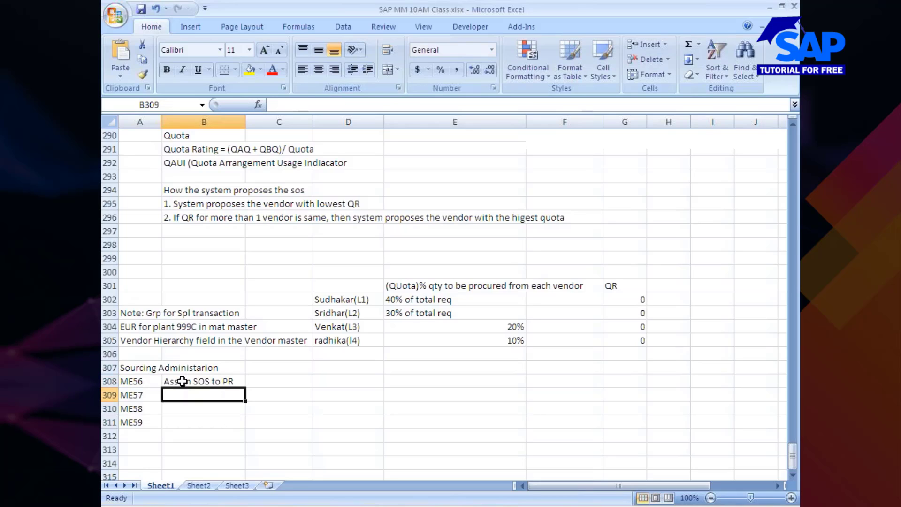
{"action": "type", "text": "Assign SOS to PR"}
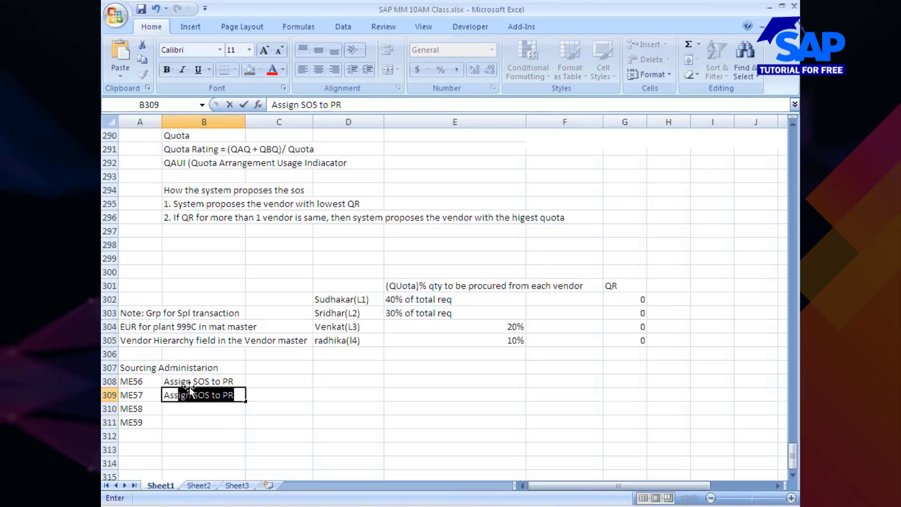
{"action": "left_click", "coordinate": [310, 105]}
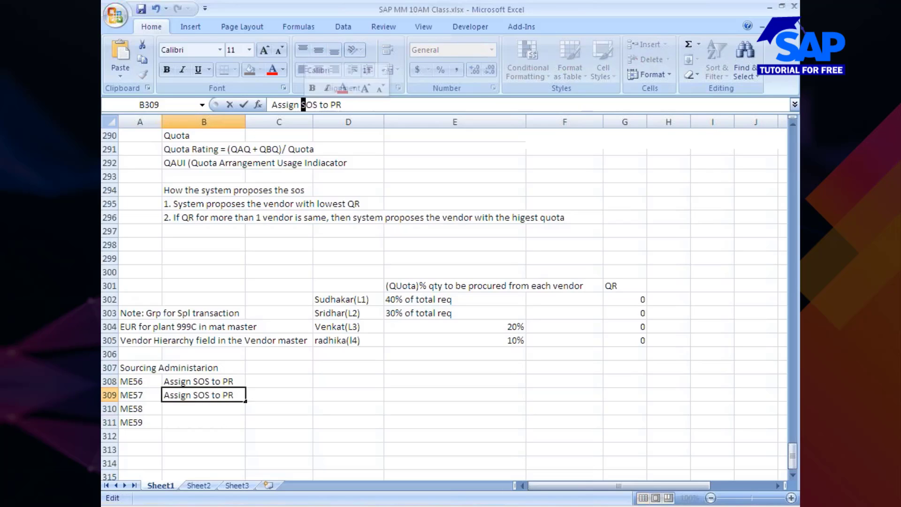
{"action": "key", "text": "Delete"}
{"action": "type", "text": "& Pr"}
{"action": "type", "text": "ocess"}
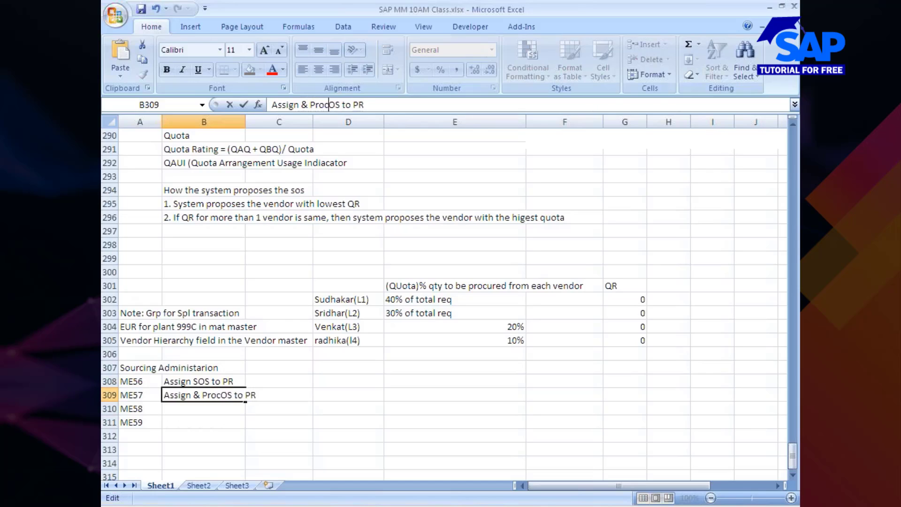
{"action": "key", "text": "ctrl+shift+Right"}
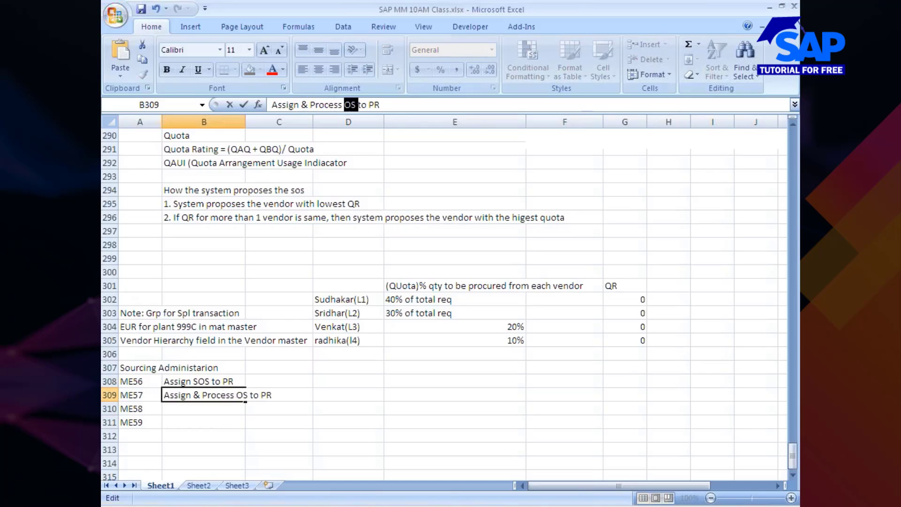
{"action": "key", "text": "ctrl+shift+Right"}
{"action": "key", "text": "Delete"}
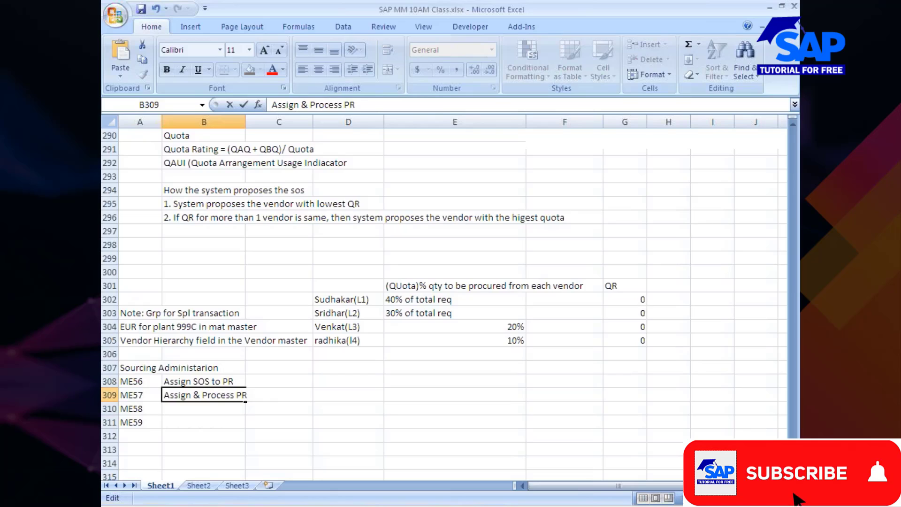
{"action": "left_click", "coordinate": [181, 410]}
Label ME58 'Process via Assignment List' and ME59 'Auto PO creation', then launch ME56 in SAP
{"action": "type", "text": "Assign"}
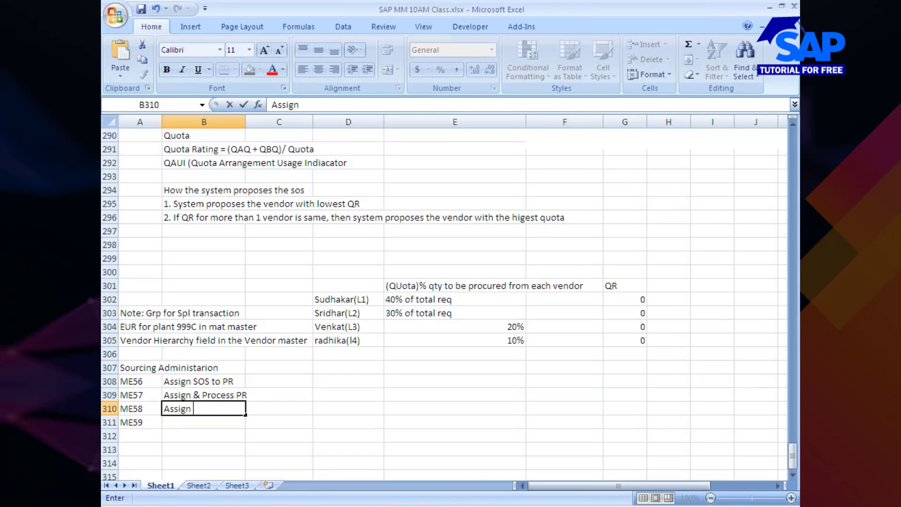
{"action": "type", "text": "mnet"}
{"action": "type", "text": " vi"}
{"action": "type", "text": "a"}
{"action": "key", "text": "BackSpace"}
{"action": "key", "text": "BackSpace"}
{"action": "key", "text": "BackSpace"}
{"action": "key", "text": "BackSpace"}
{"action": "key", "text": "BackSpace"}
{"action": "key", "text": "BackSpace"}
{"action": "key", "text": "BackSpace"}
{"action": "key", "text": "BackSpace"}
{"action": "key", "text": "BackSpace"}
{"action": "key", "text": "BackSpace"}
{"action": "key", "text": "BackSpace"}
{"action": "key", "text": "BackSpace"}
{"action": "key", "text": "BackSpace"}
{"action": "key", "text": "BackSpace"}
{"action": "key", "text": "BackSpace"}
{"action": "type", "text": "Process via A"}
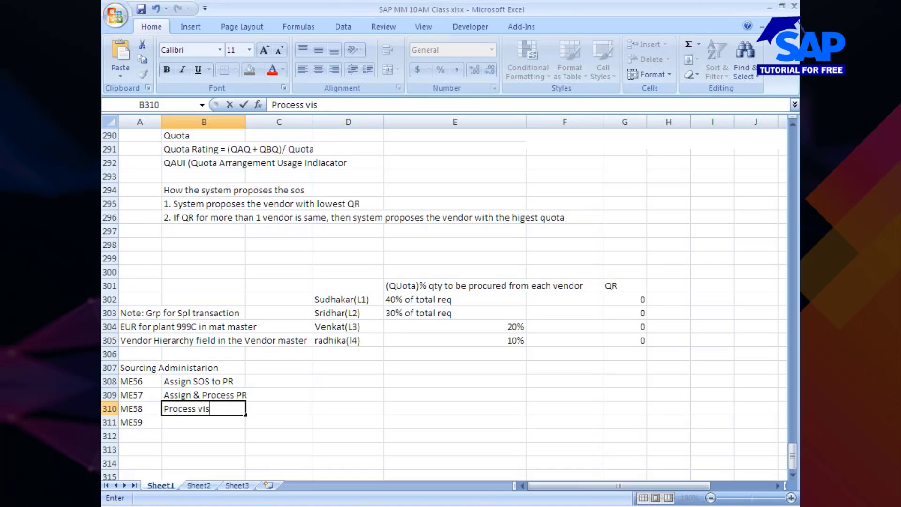
{"action": "type", "text": "ssignment L"}
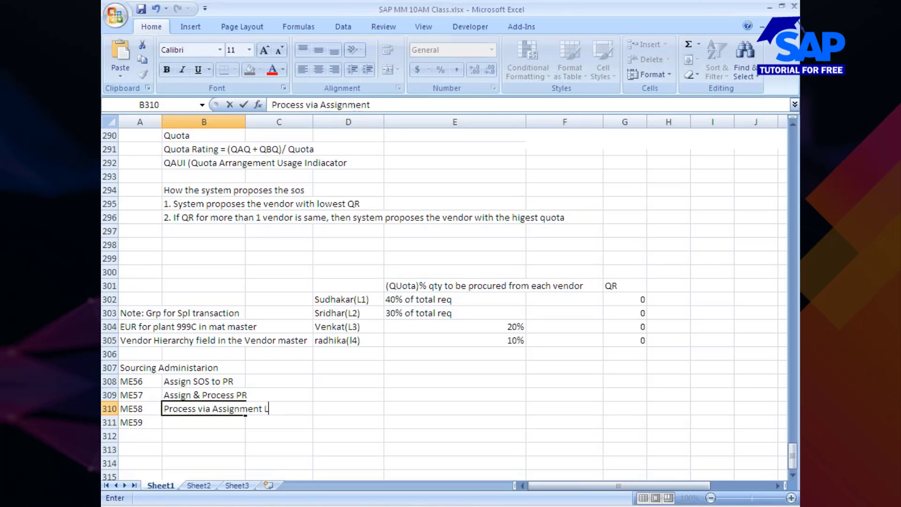
{"action": "type", "text": "ist"}
{"action": "key", "text": "Return"}
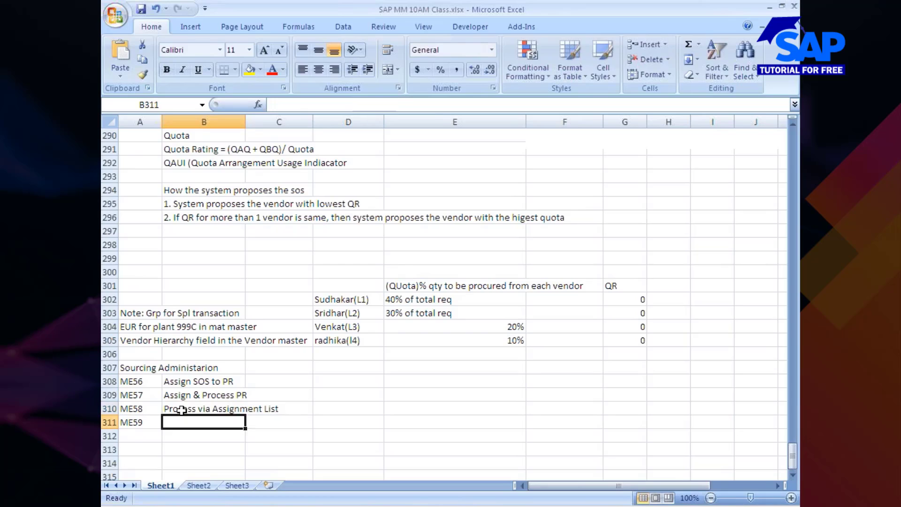
{"action": "type", "text": "Auto P"}
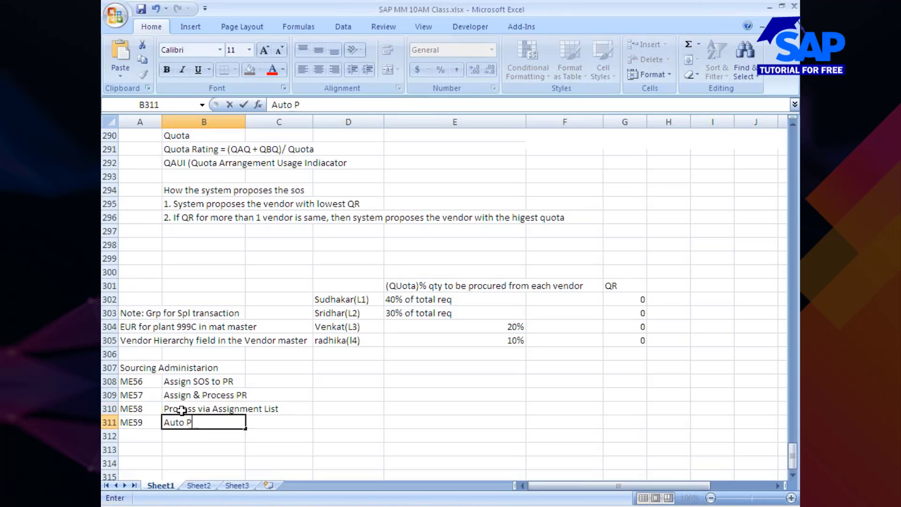
{"action": "type", "text": "O creation"}
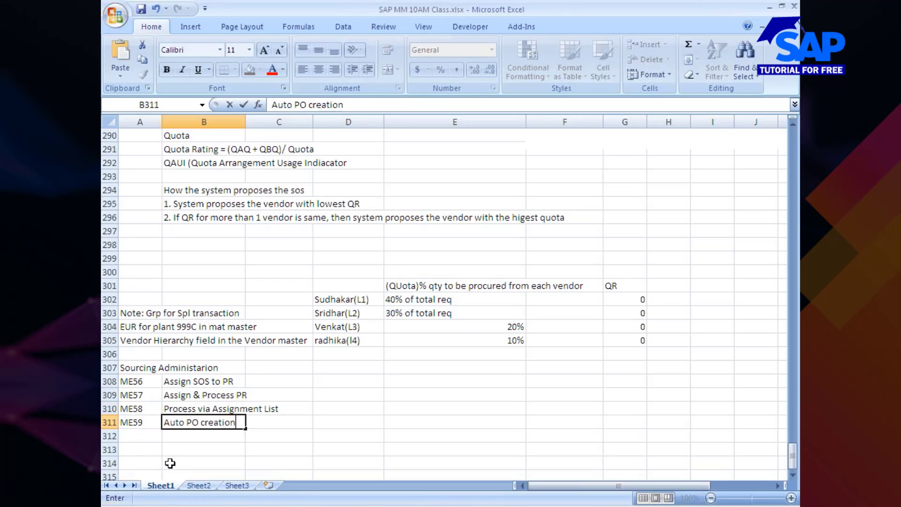
{"action": "left_click", "coordinate": [145, 451]}
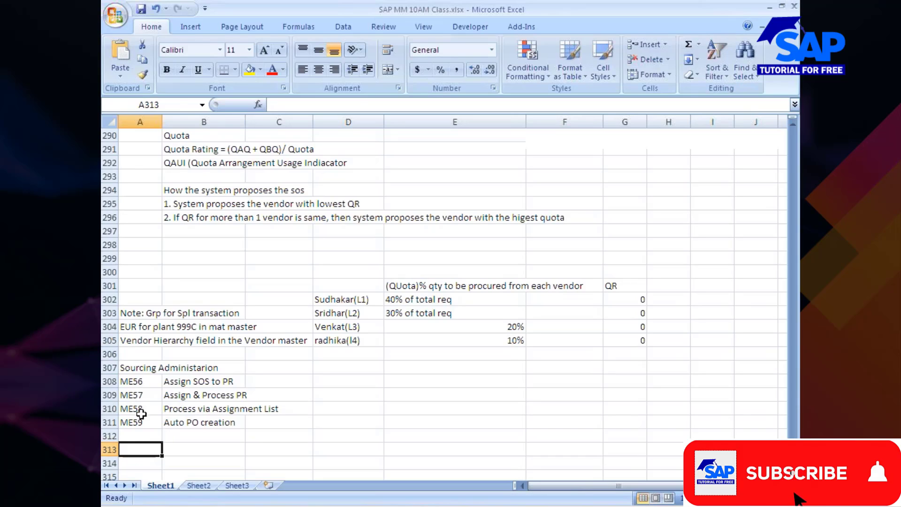
{"action": "key", "text": "alt+Tab"}
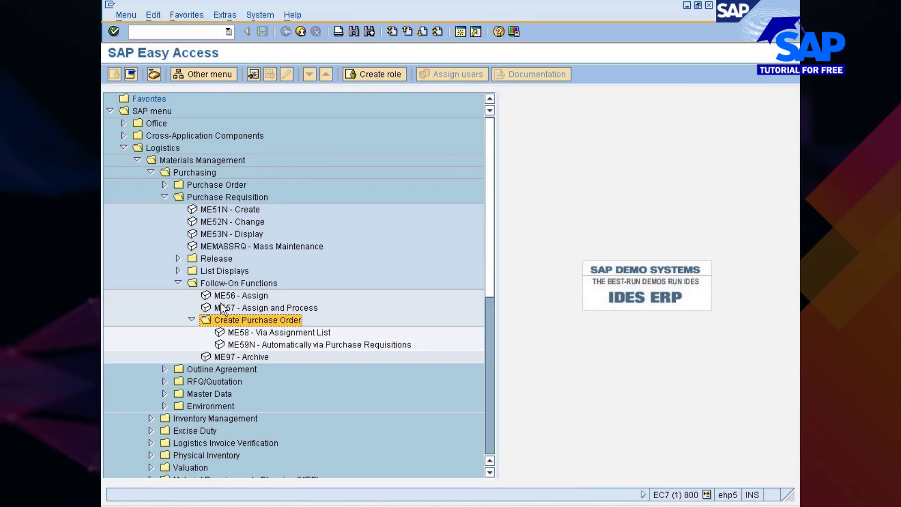
{"action": "double_click", "coordinate": [230, 296]}
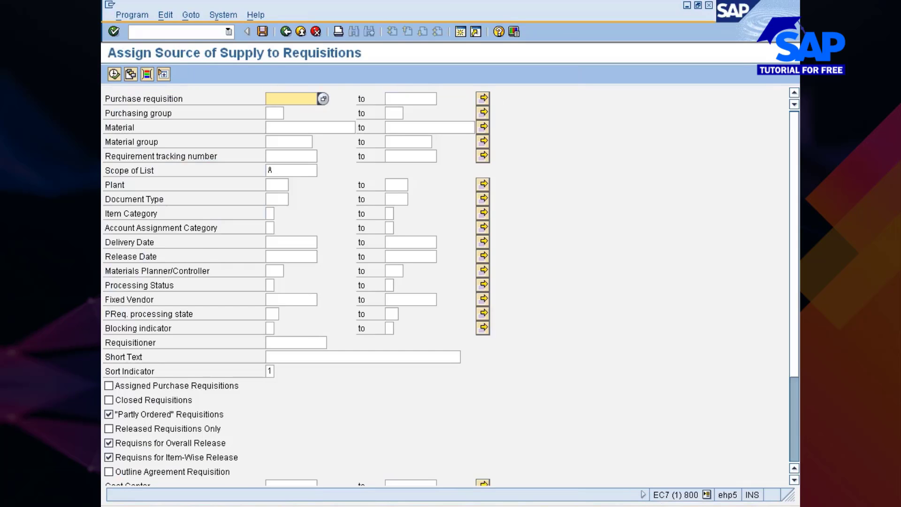
Fill the Material criterion with 10000354, picked from a plant 777C material search
{"action": "left_click", "coordinate": [292, 127]}
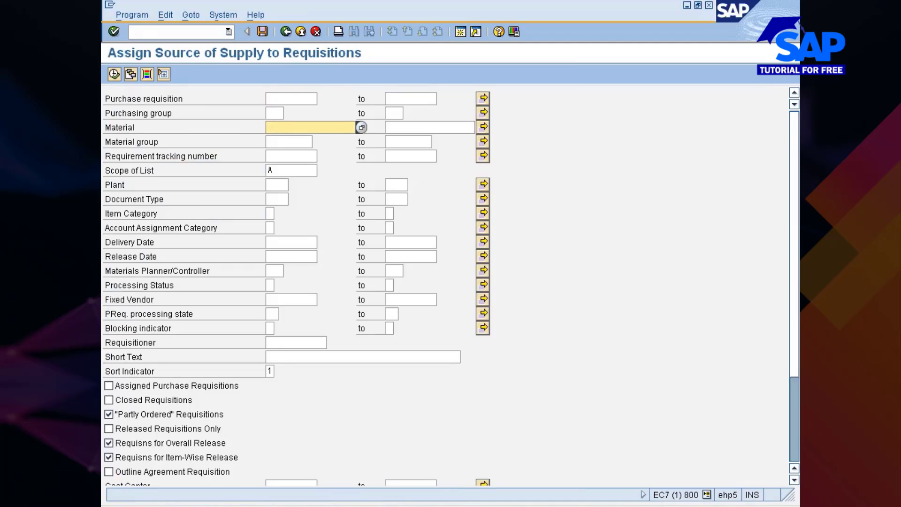
{"action": "key", "text": "F4"}
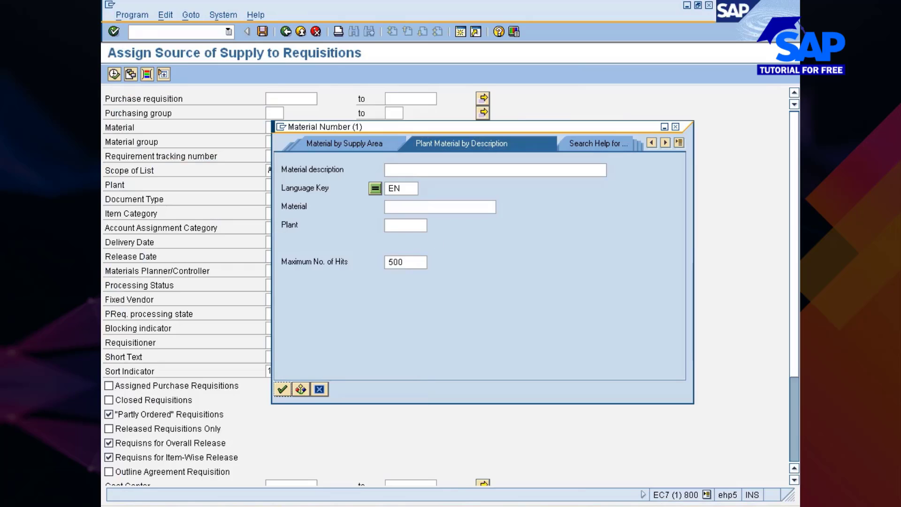
{"action": "left_click", "coordinate": [405, 225]}
{"action": "type", "text": "777c"}
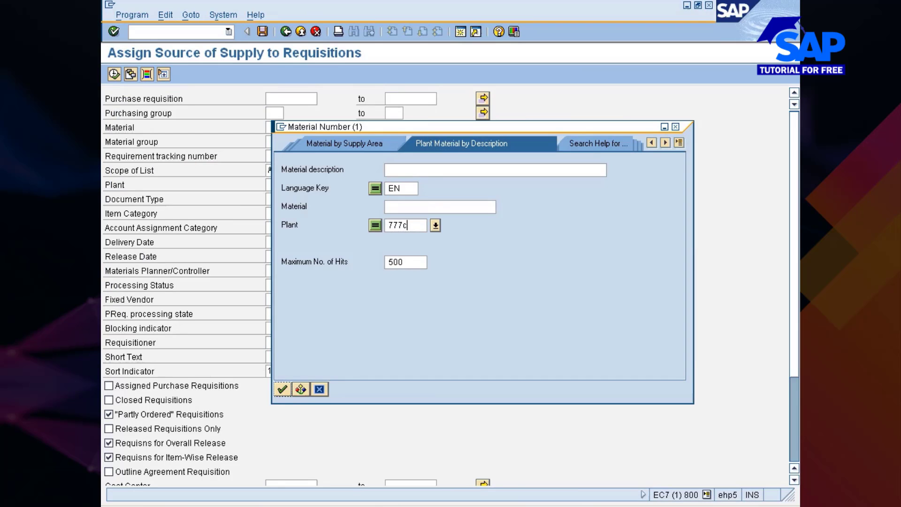
{"action": "key", "text": "Return"}
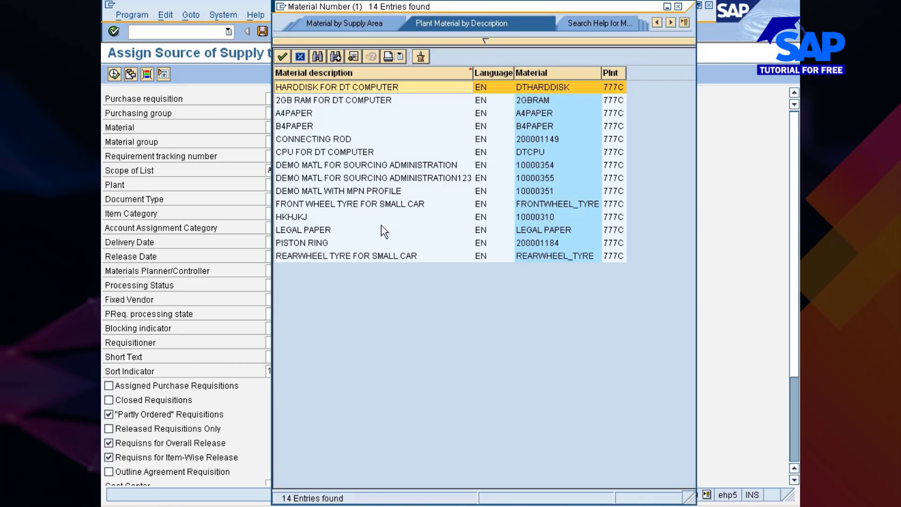
{"action": "left_click", "coordinate": [532, 74]}
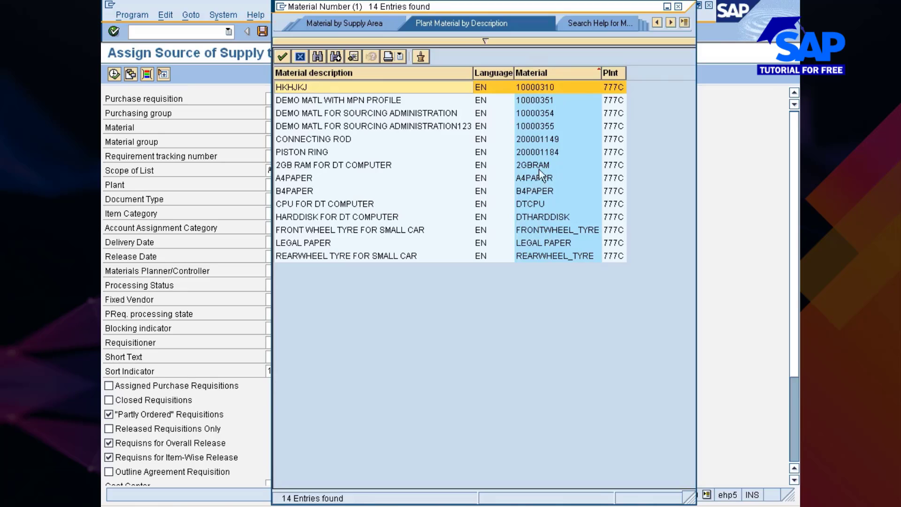
{"action": "left_click", "coordinate": [542, 125]}
{"action": "left_click", "coordinate": [543, 113]}
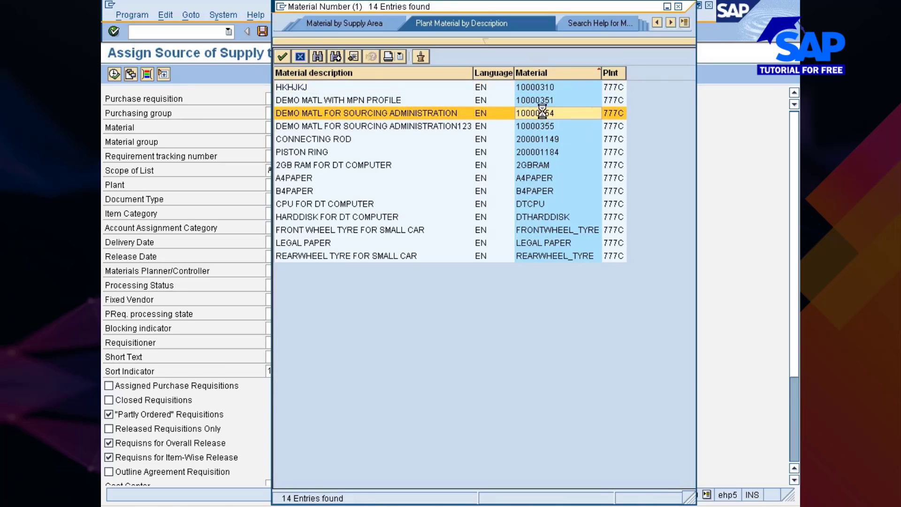
{"action": "double_click", "coordinate": [544, 118]}
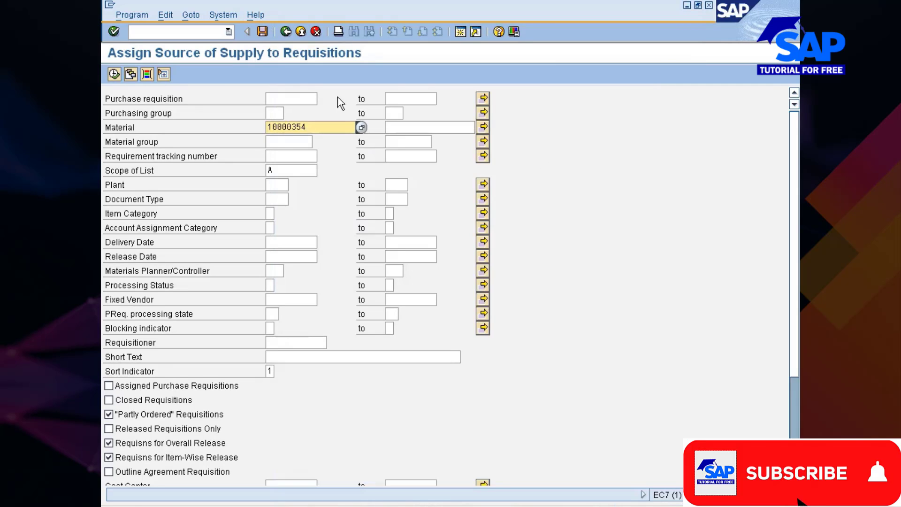
Open requisition display ME53 in a new session with /oME53
{"action": "left_click", "coordinate": [330, 127]}
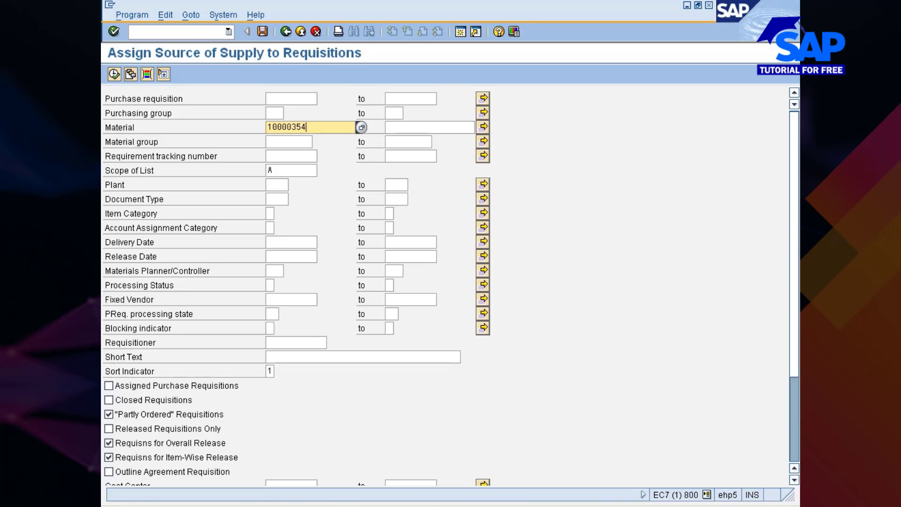
{"action": "left_click_drag", "start_coordinate": [308, 128], "coordinate": [257, 121]}
{"action": "left_click", "coordinate": [178, 33]}
{"action": "type", "text": "/ome53"}
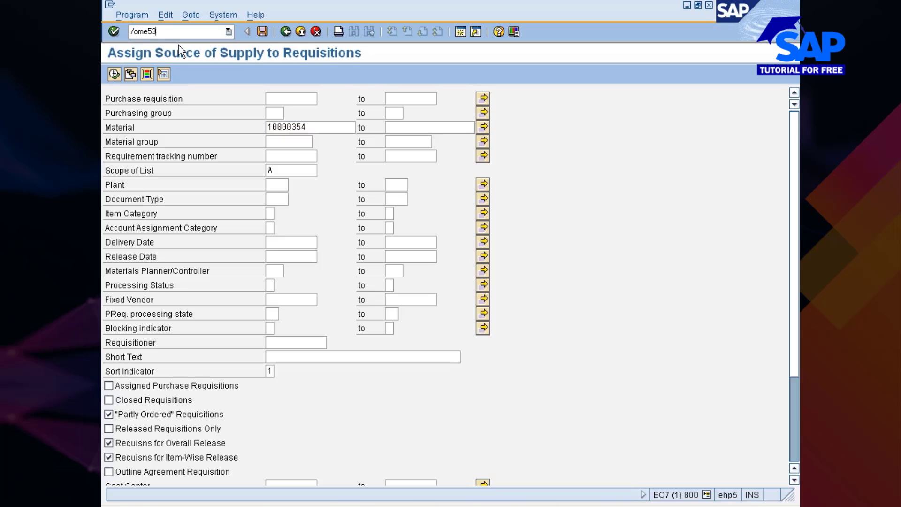
{"action": "key", "text": "Return"}
Bring the Display Purchase Req. 10015310 window forward
{"action": "left_click", "coordinate": [465, 504]}
{"action": "left_click", "coordinate": [484, 490]}
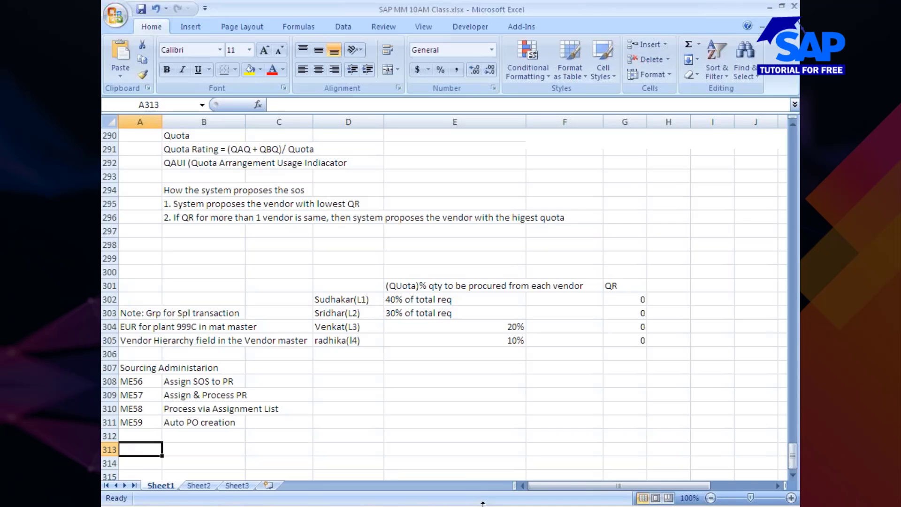
{"action": "left_click", "coordinate": [484, 505]}
{"action": "left_click", "coordinate": [485, 500]}
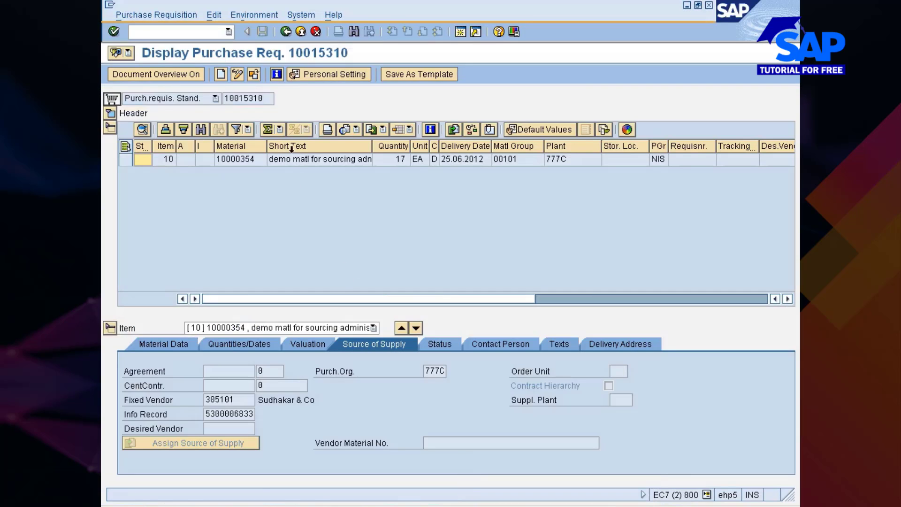
Try loading 10000354 as a requisition, which SAP reports as not existing
{"action": "left_click", "coordinate": [255, 76]}
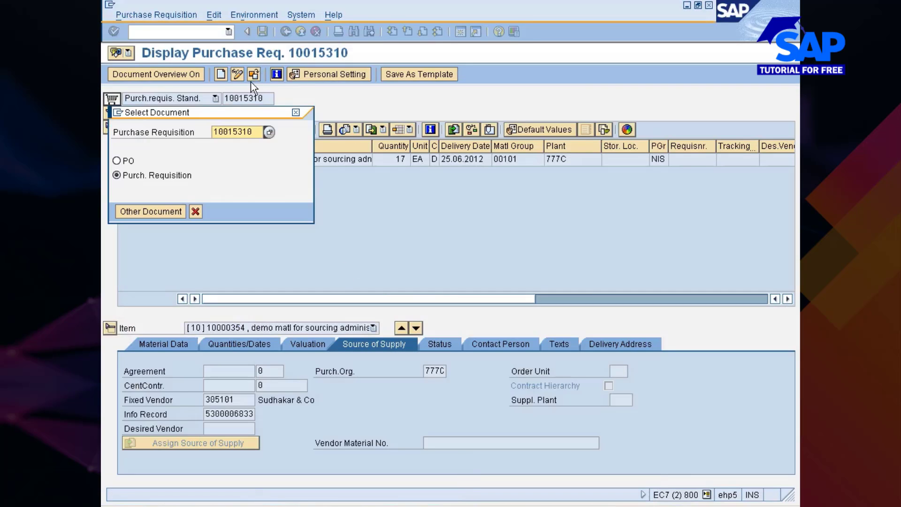
{"action": "type", "text": "10000354"}
{"action": "key", "text": "Return"}
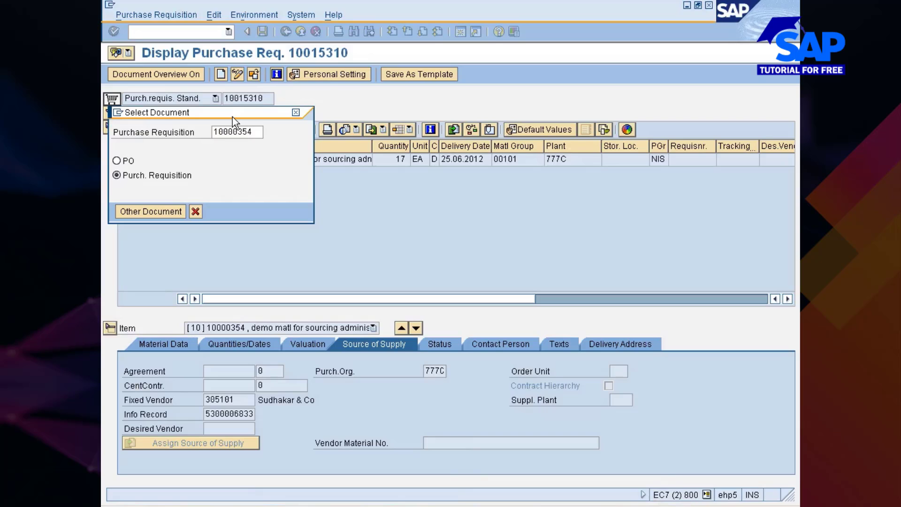
{"action": "left_click_drag", "start_coordinate": [234, 114], "coordinate": [364, 177]}
{"action": "left_click", "coordinate": [295, 266]}
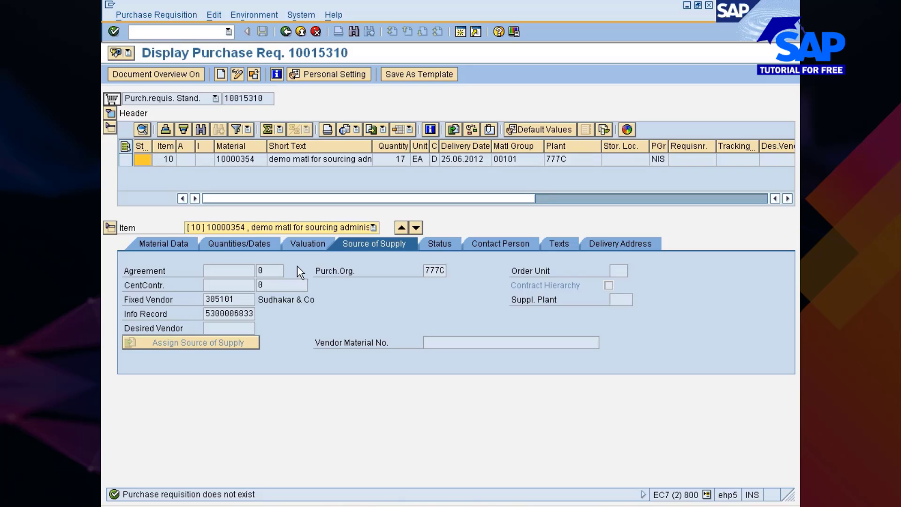
{"action": "key", "text": "alt+Tab"}
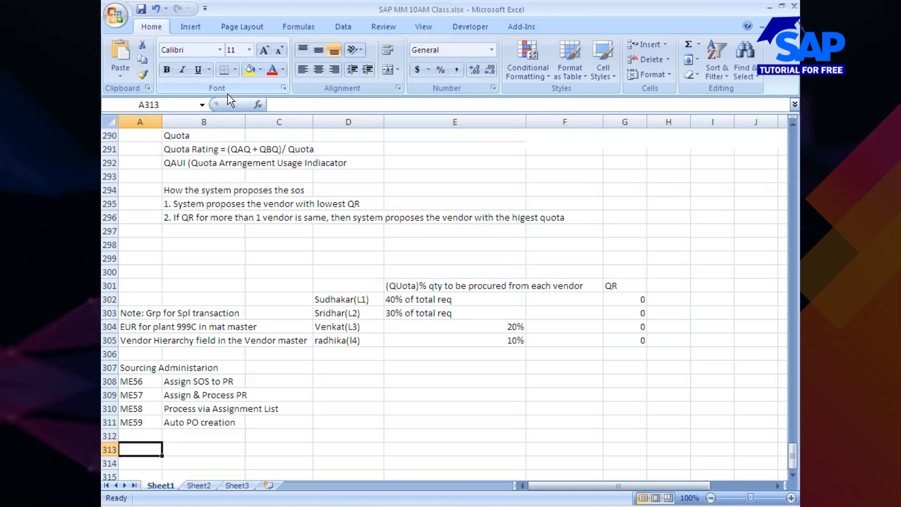
Widen requisition 10015310's Short Text column and inspect fixed vendor 305101
{"action": "key", "text": "alt+Tab"}
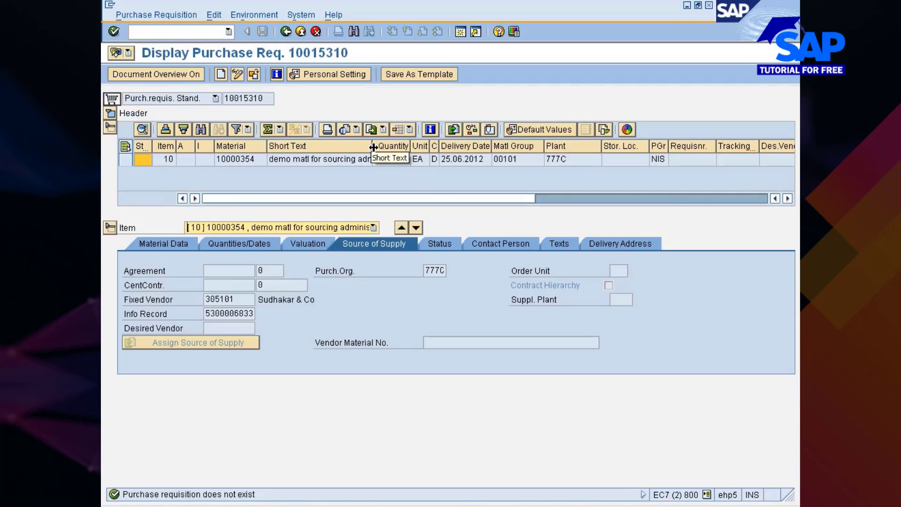
{"action": "left_click_drag", "start_coordinate": [373, 149], "coordinate": [497, 151]}
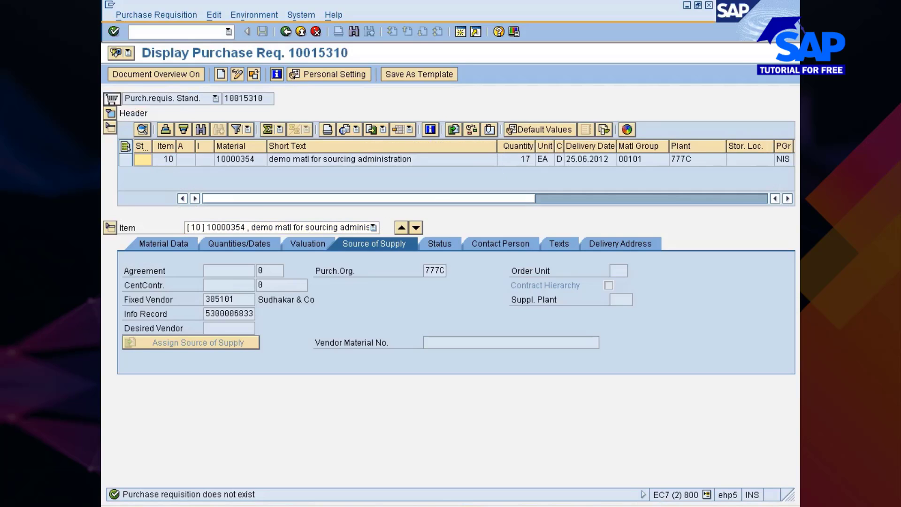
{"action": "left_click", "coordinate": [244, 300]}
Return to the Assign Source of Supply to Requisitions screen
{"action": "key", "text": "alt+Tab"}
{"action": "key", "text": "alt+Tab"}
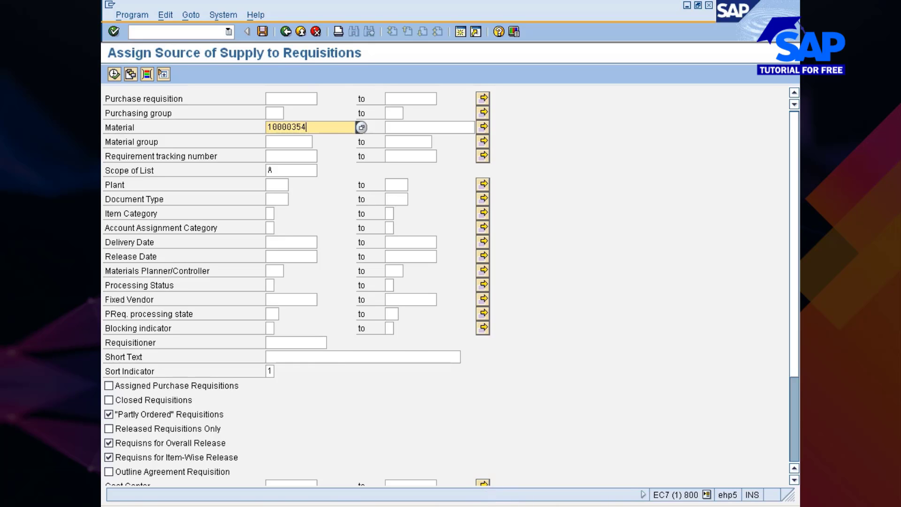
{"action": "key", "text": "alt+Tab"}
{"action": "key", "text": "alt+Tab"}
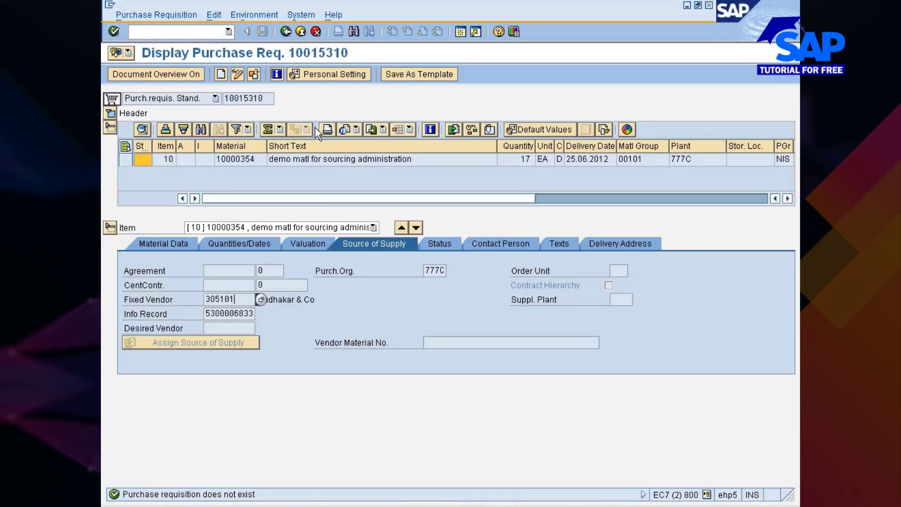
{"action": "left_click", "coordinate": [491, 504]}
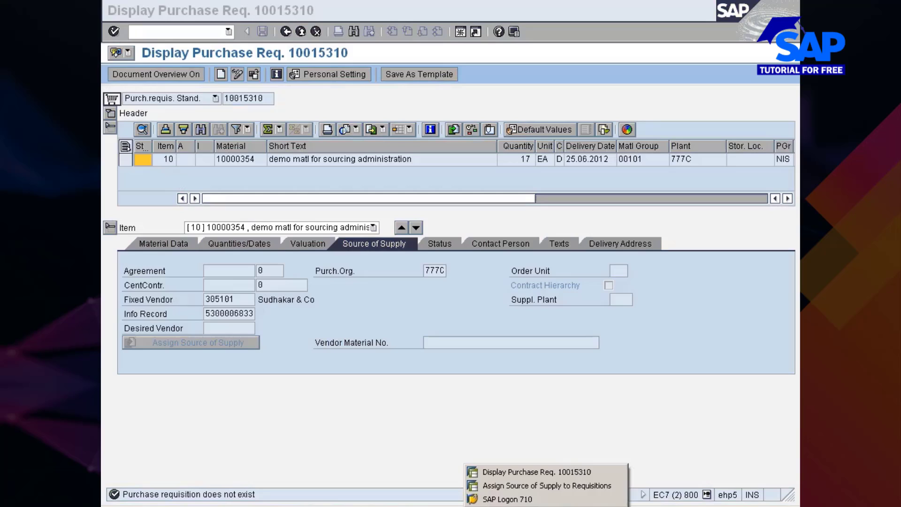
{"action": "left_click", "coordinate": [503, 486]}
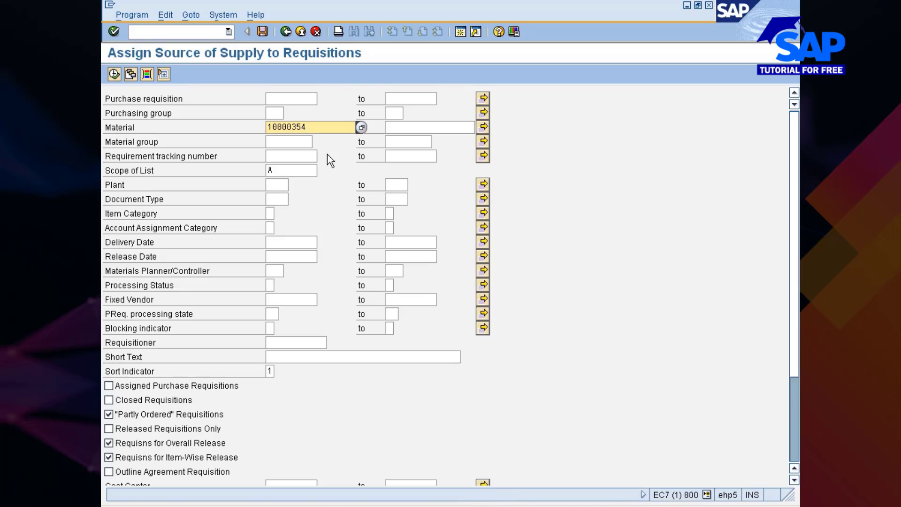
List requisitions for material 10000354, copy number 10015305, and return to requisition 10015310
{"action": "left_click", "coordinate": [114, 75]}
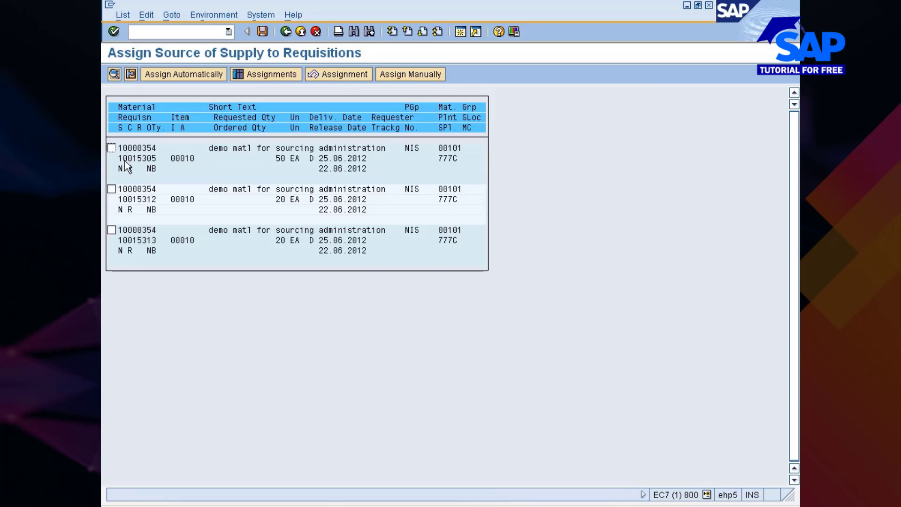
{"action": "left_click_drag", "start_coordinate": [118, 159], "coordinate": [162, 160]}
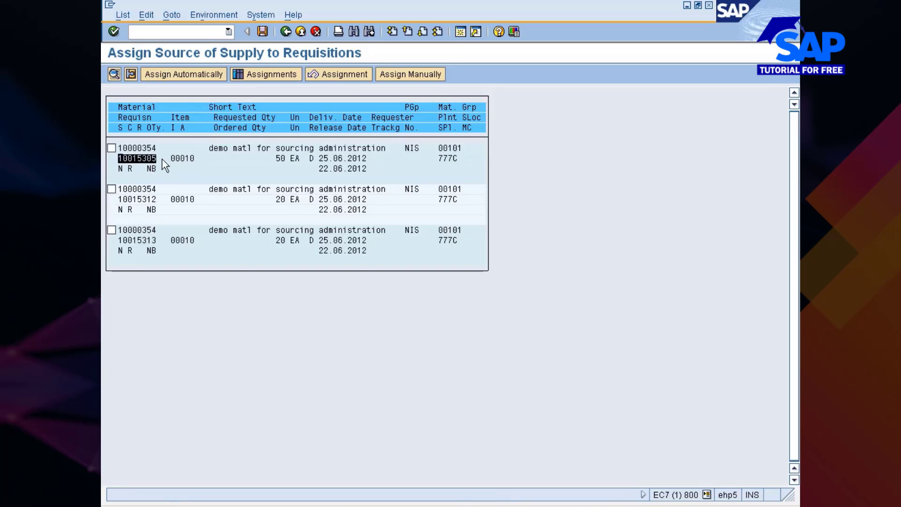
{"action": "key", "text": "ctrl+c"}
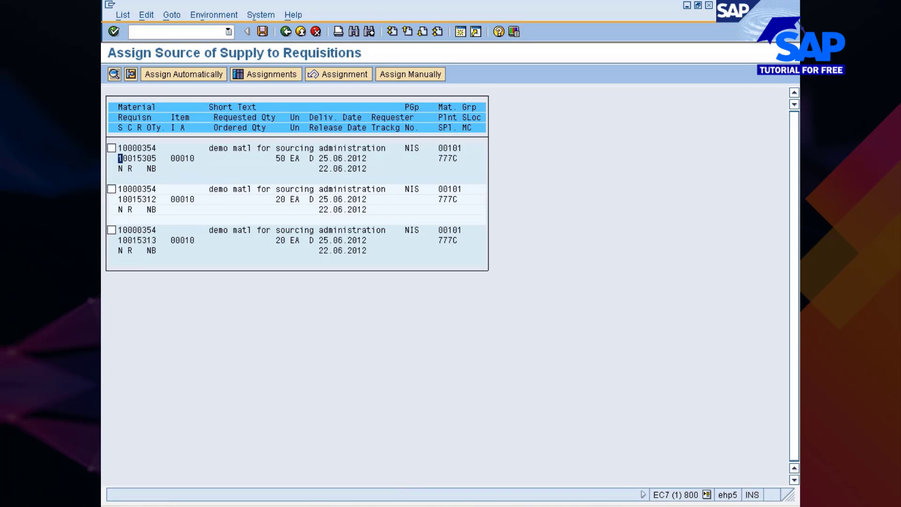
{"action": "left_click", "coordinate": [497, 470]}
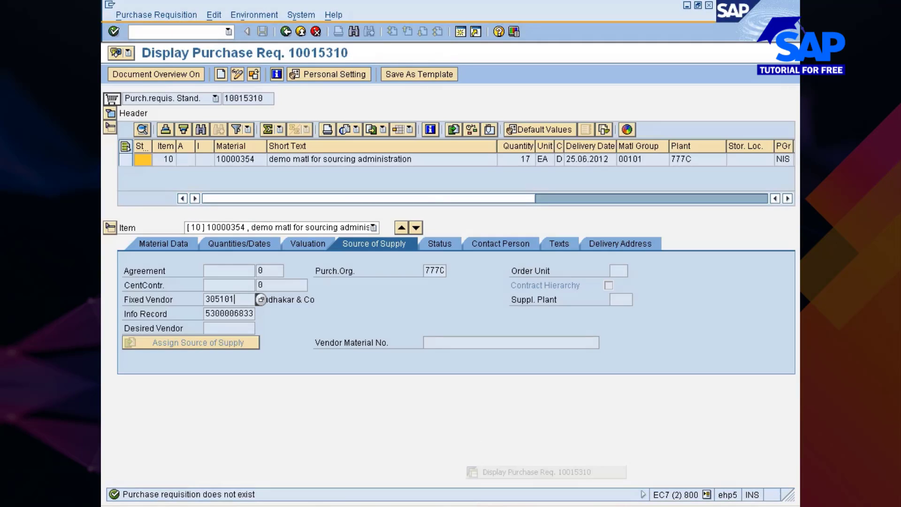
Display requisition 10015305, then go back to the three-requisition source assignment list
{"action": "left_click", "coordinate": [254, 75]}
{"action": "key", "text": "shift+End"}
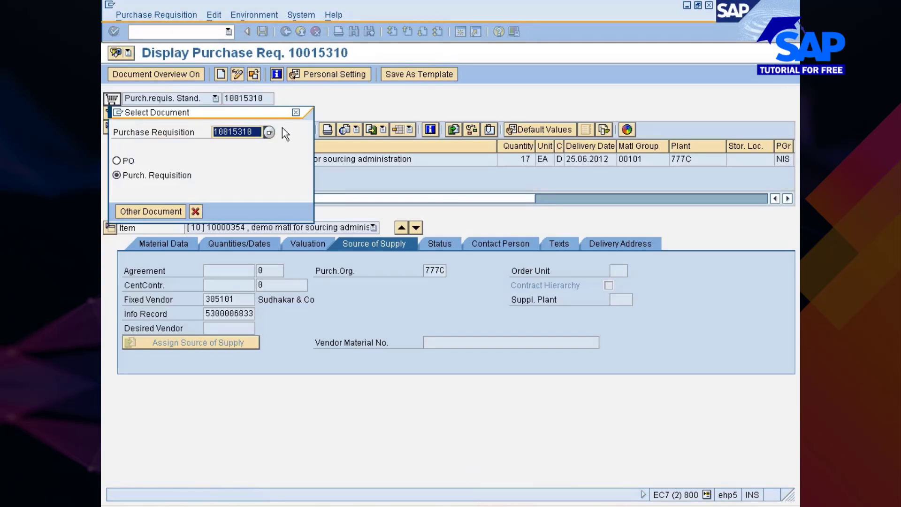
{"action": "type", "text": "10015305"}
{"action": "key", "text": "Tab"}
{"action": "key", "text": "Return"}
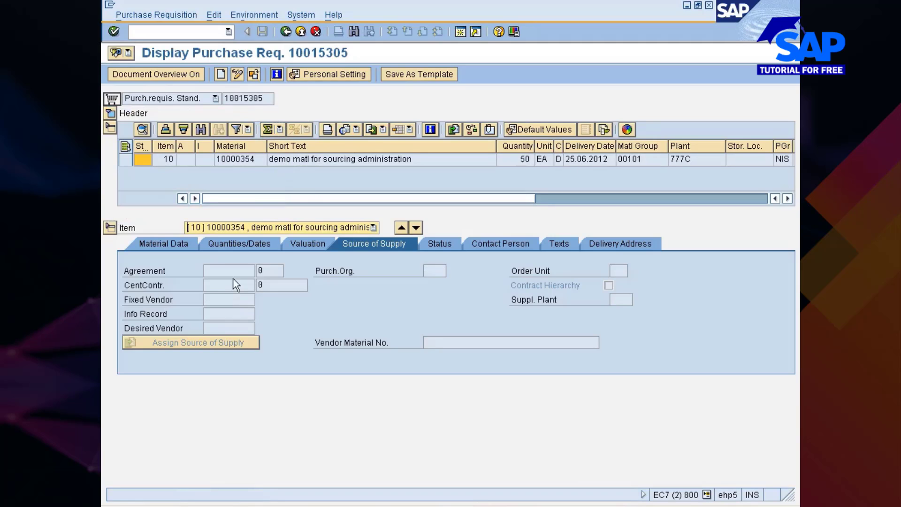
{"action": "left_click", "coordinate": [197, 342]}
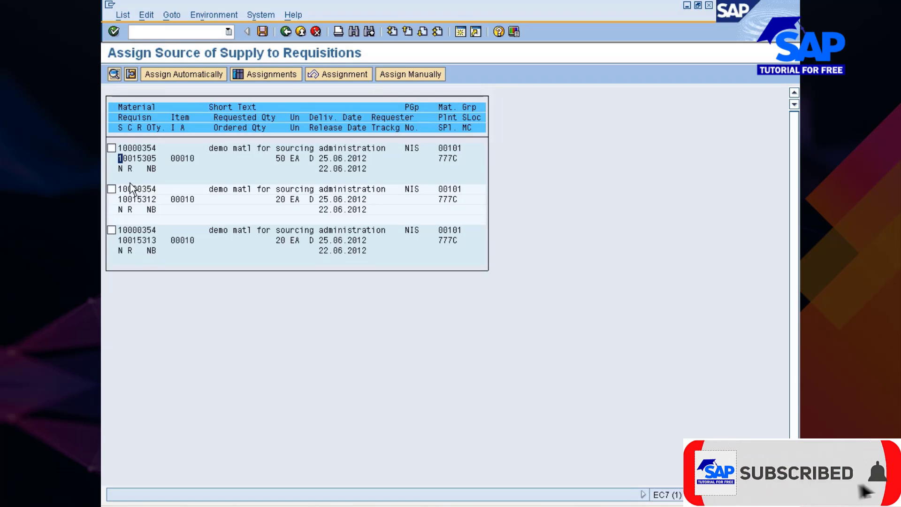
Tick requisition 10015305 and open the Assign Source of Supply Manually dialog
{"action": "left_click", "coordinate": [112, 148]}
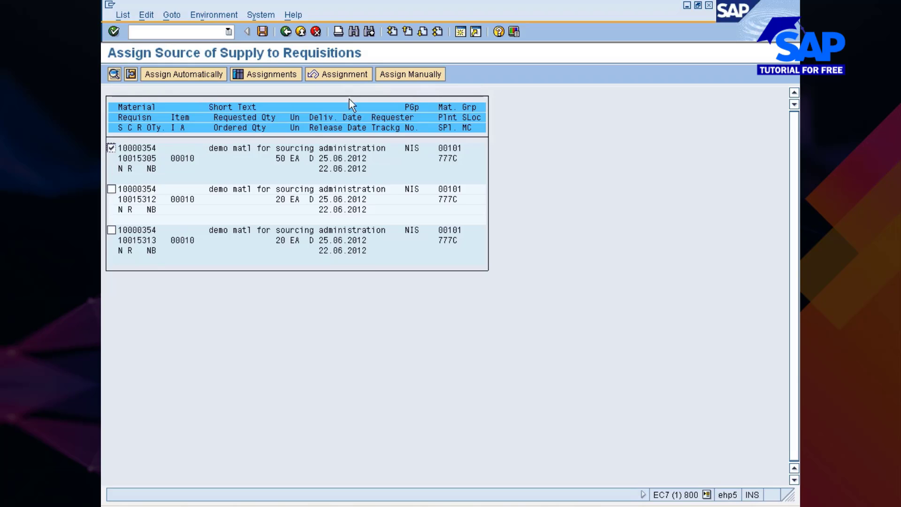
{"action": "left_click", "coordinate": [408, 76]}
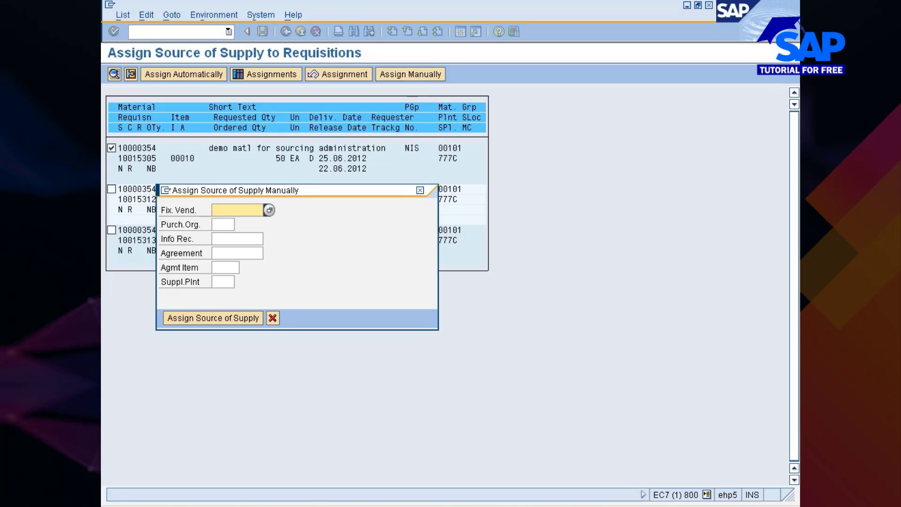
{"action": "left_click", "coordinate": [225, 253]}
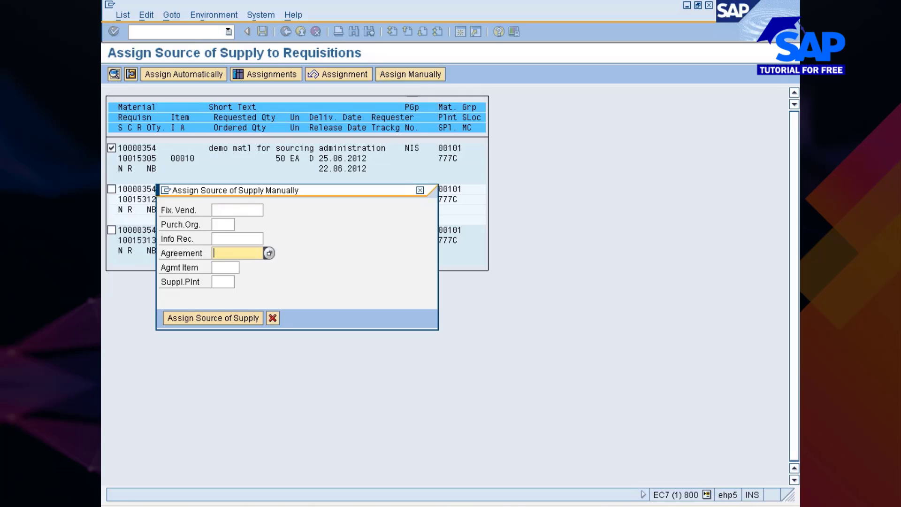
{"action": "left_click", "coordinate": [228, 268]}
{"action": "left_click", "coordinate": [226, 281]}
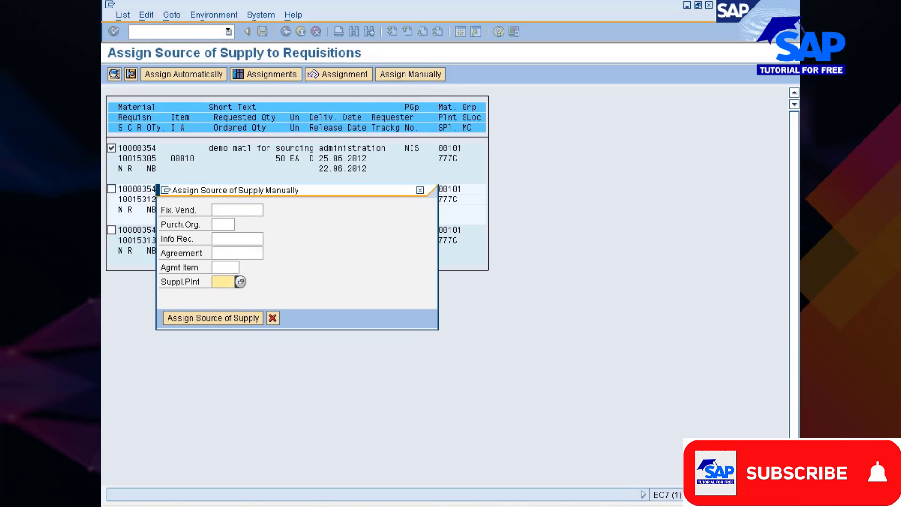
{"action": "left_click", "coordinate": [232, 238]}
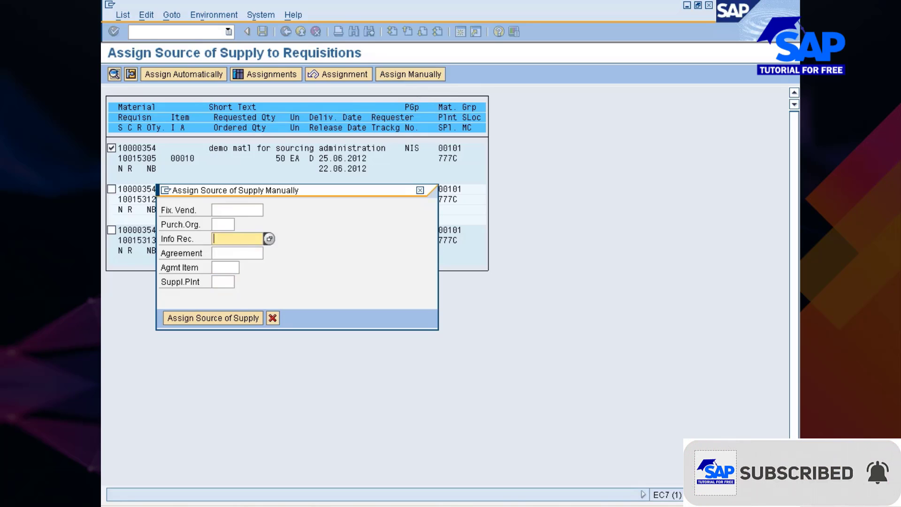
{"action": "left_click", "coordinate": [269, 239]}
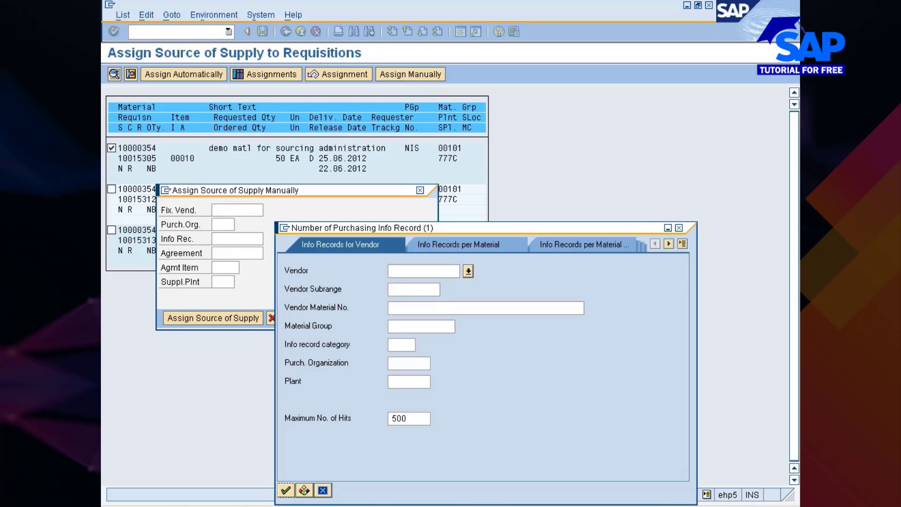
{"action": "left_click", "coordinate": [480, 244]}
{"action": "left_click", "coordinate": [464, 270]}
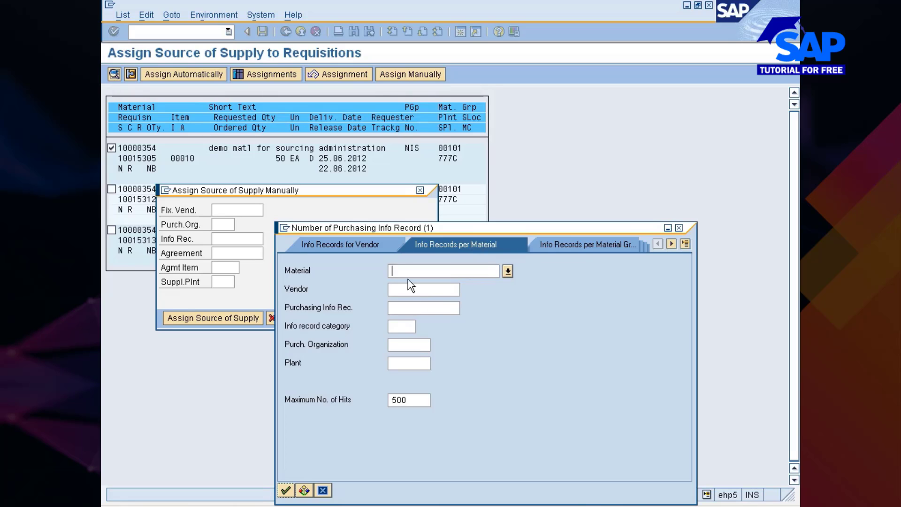
{"action": "type", "text": "10000354"}
{"action": "key", "text": "Return"}
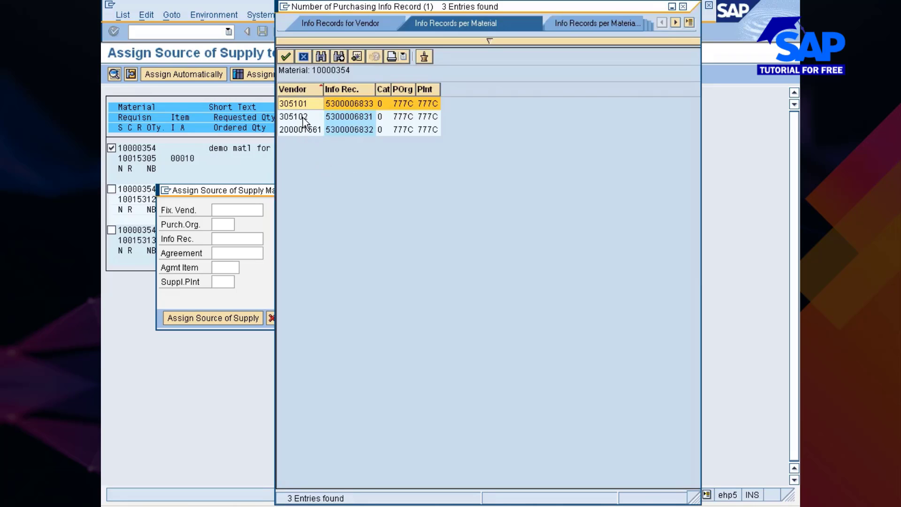
{"action": "left_click", "coordinate": [305, 132]}
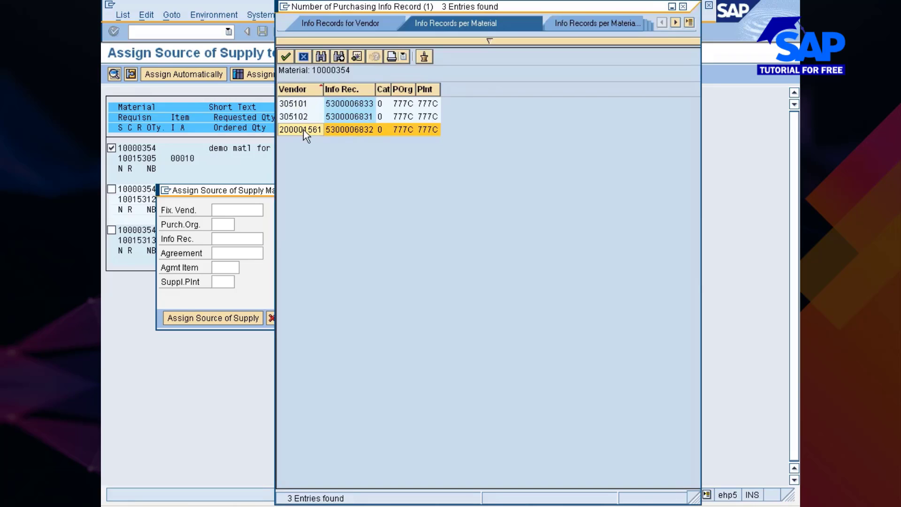
{"action": "double_click", "coordinate": [303, 128]}
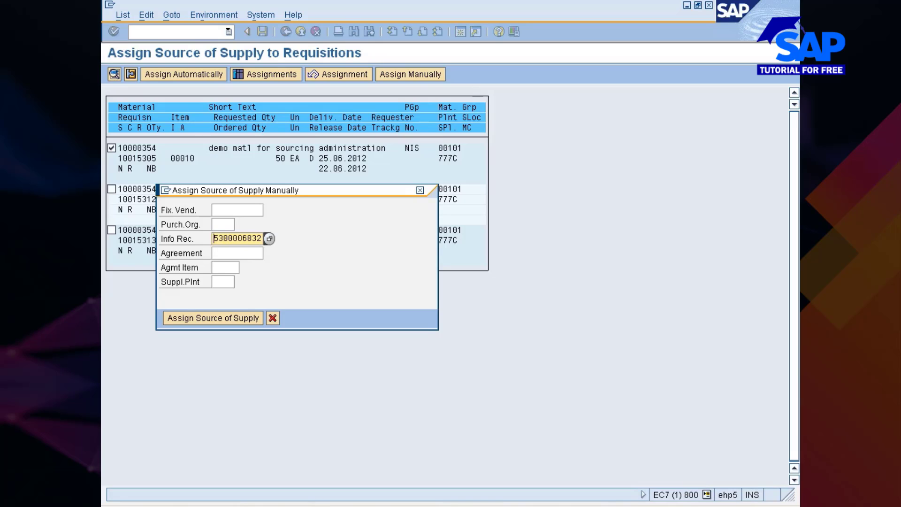
Set purchasing organization to 777C, replacing the rejected 3333, and accept the contract notice
{"action": "key", "text": "Return"}
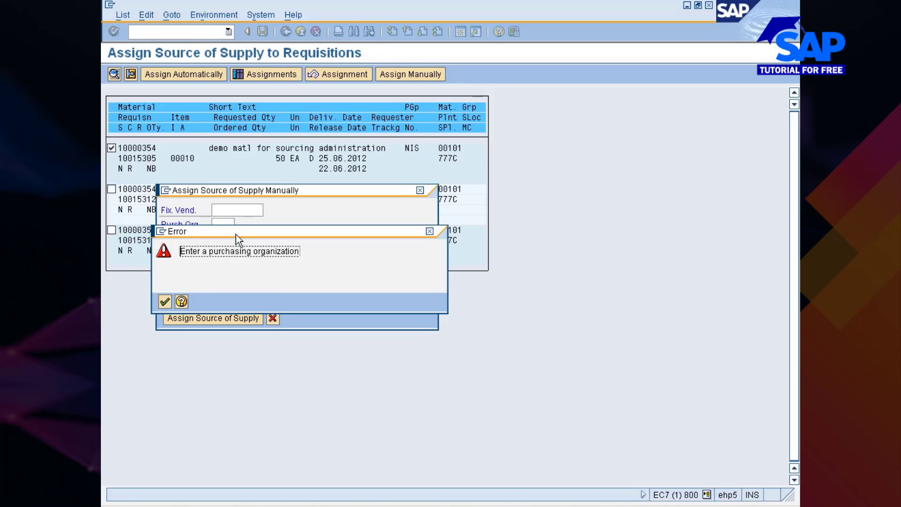
{"action": "left_click", "coordinate": [165, 302]}
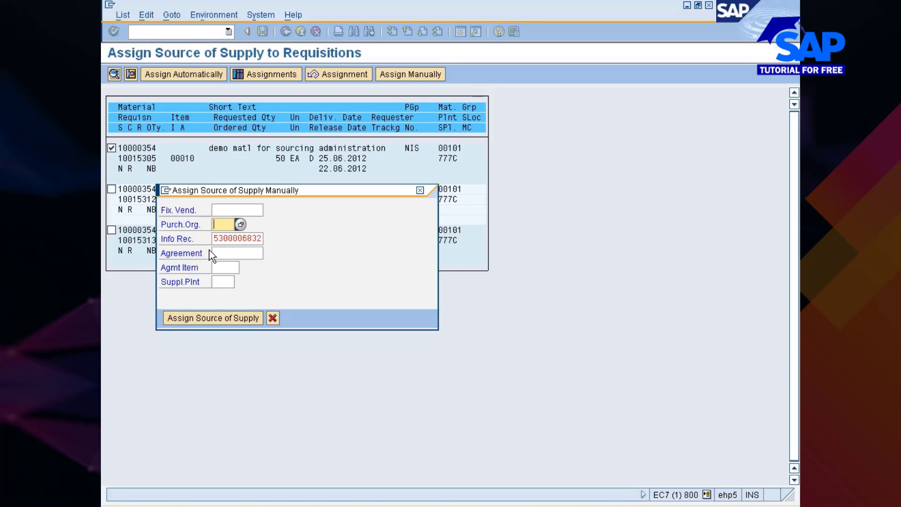
{"action": "type", "text": "3333"}
{"action": "key", "text": "Return"}
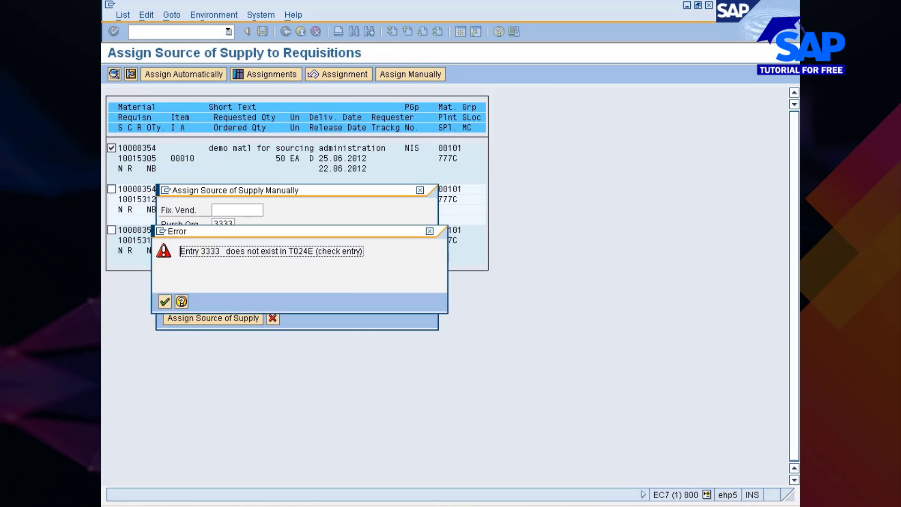
{"action": "key", "text": "Return"}
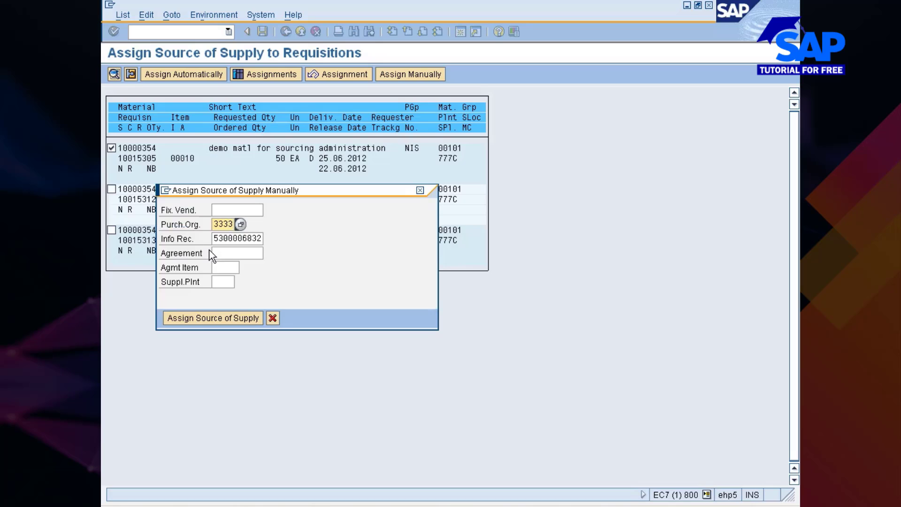
{"action": "key", "text": "BackSpace"}
{"action": "key", "text": "BackSpace"}
{"action": "key", "text": "BackSpace"}
{"action": "key", "text": "BackSpace"}
{"action": "type", "text": "777c"}
{"action": "key", "text": "Return"}
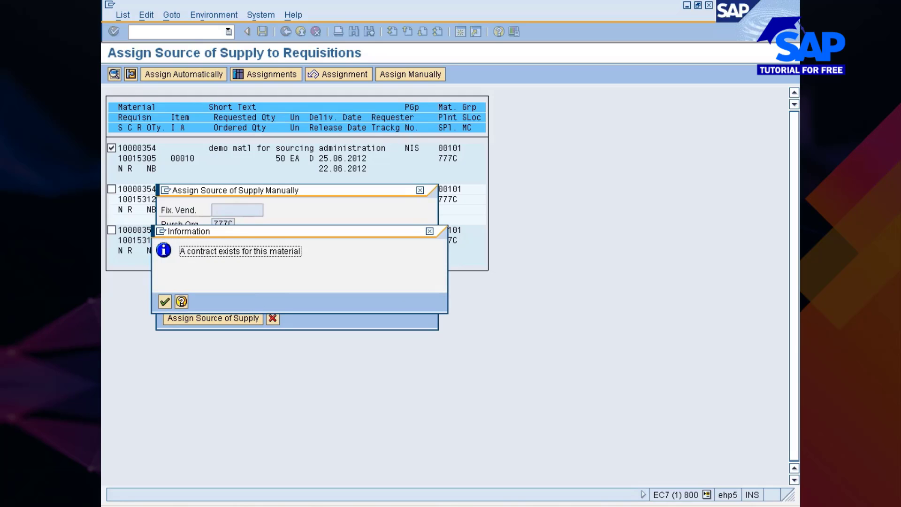
{"action": "key", "text": "Return"}
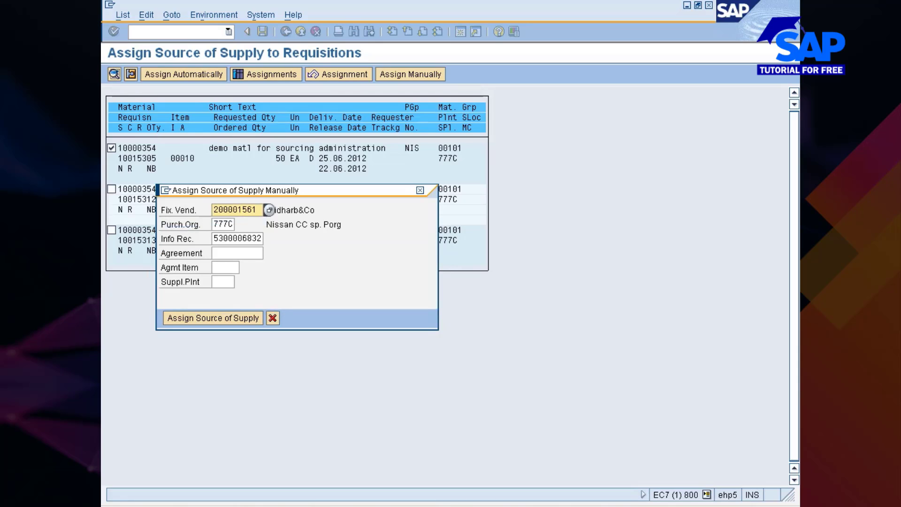
Assign vendor 200001561 as source of supply and save requisition 10015305, then show its display window
{"action": "left_click", "coordinate": [282, 210]}
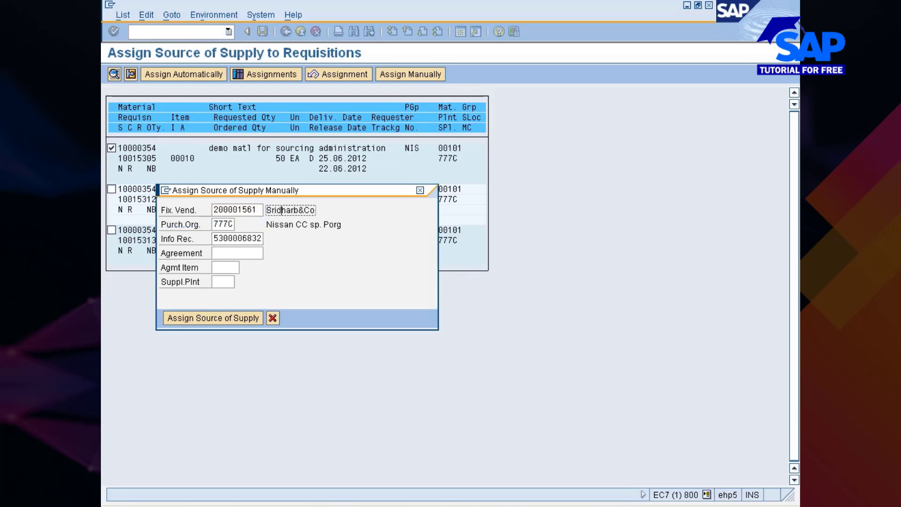
{"action": "left_click", "coordinate": [233, 209]}
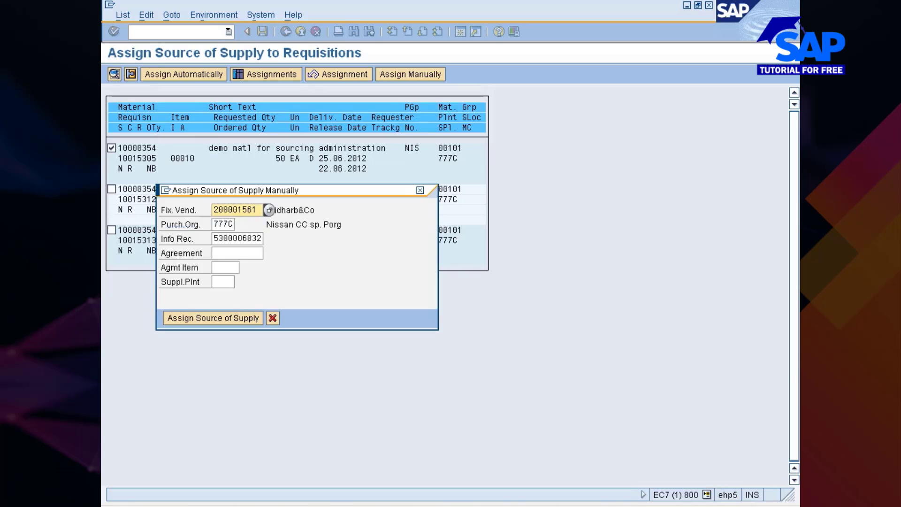
{"action": "left_click", "coordinate": [212, 320]}
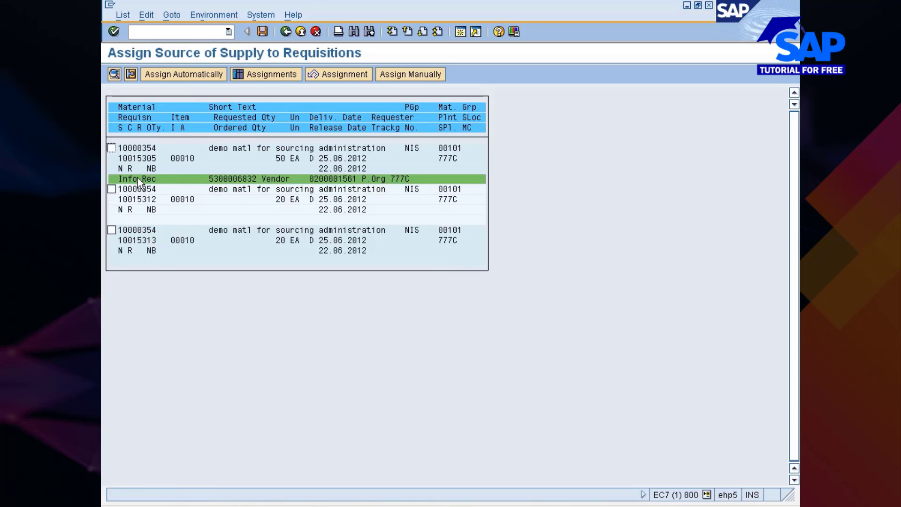
{"action": "left_click", "coordinate": [263, 32]}
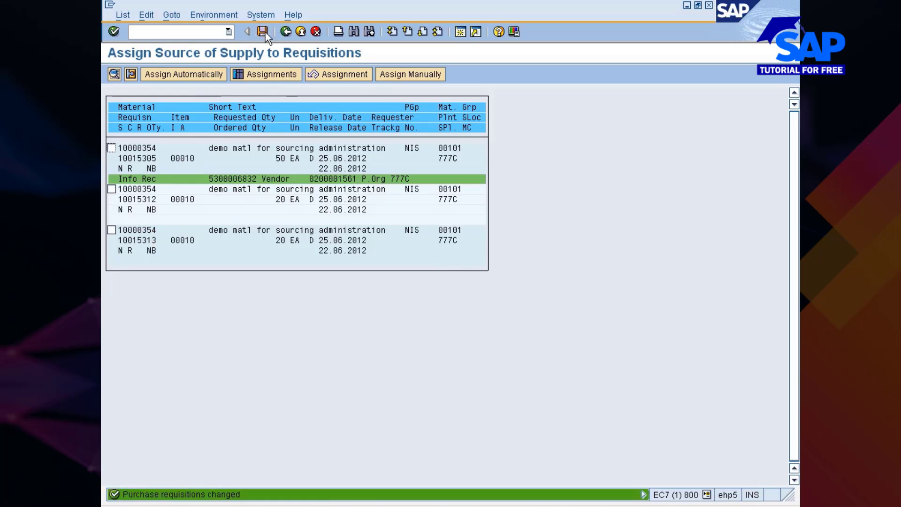
{"action": "left_click", "coordinate": [488, 506]}
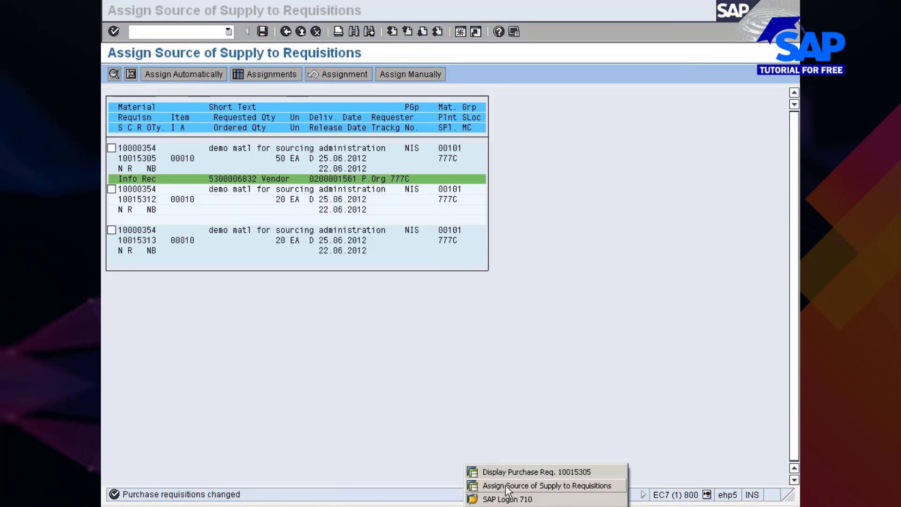
{"action": "left_click", "coordinate": [509, 472]}
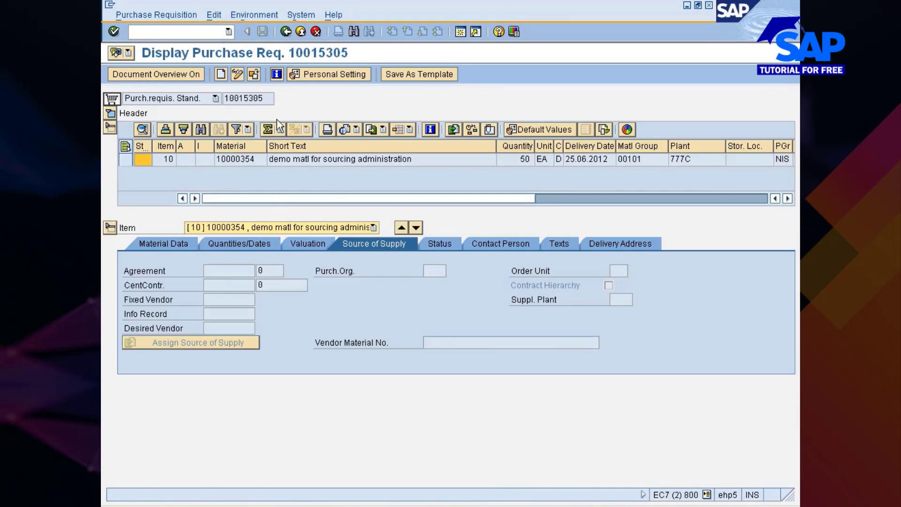
{"action": "left_click", "coordinate": [254, 75]}
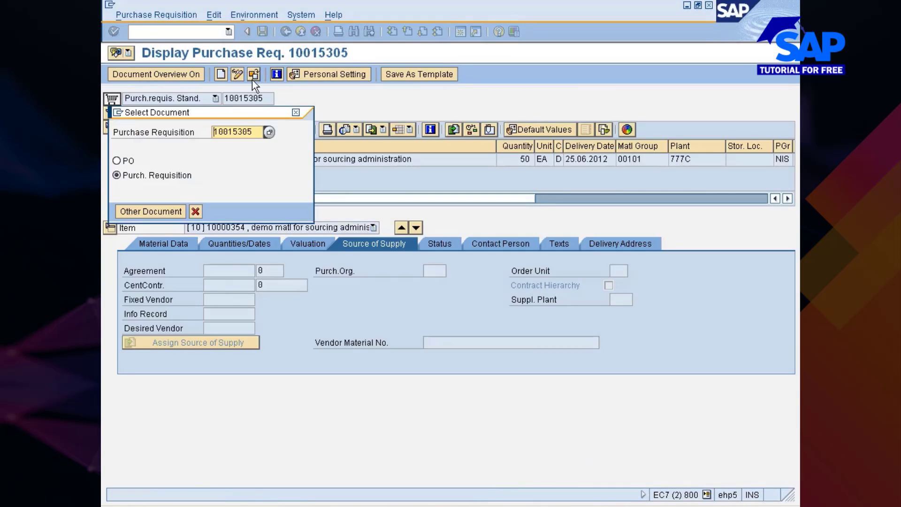
{"action": "key", "text": "Return"}
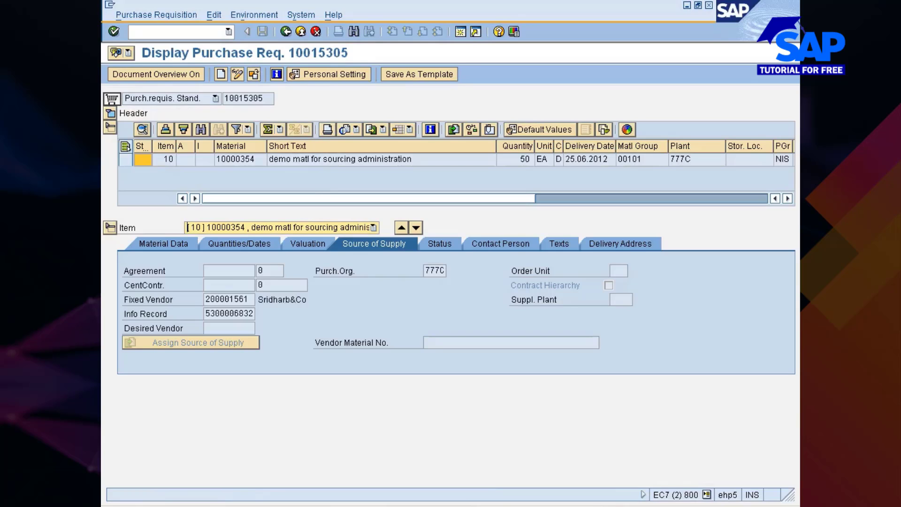
{"action": "left_click", "coordinate": [206, 314]}
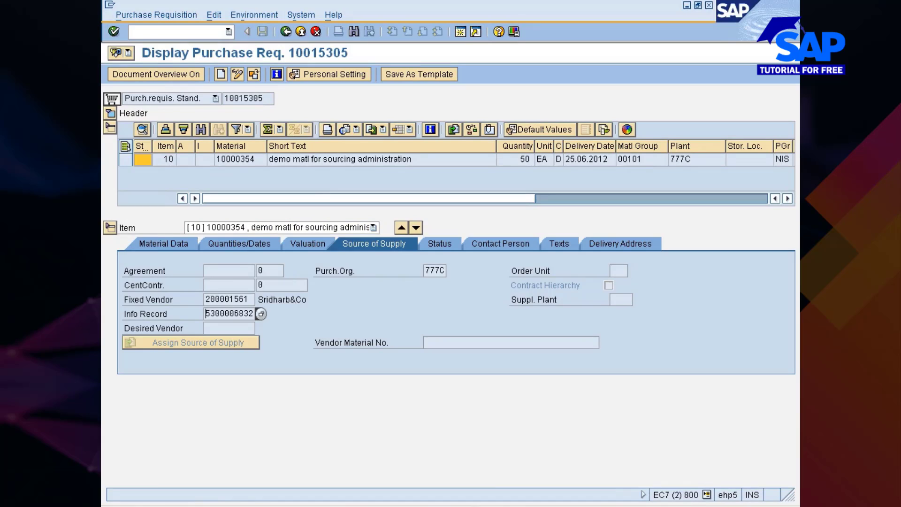
{"action": "left_click", "coordinate": [285, 31]}
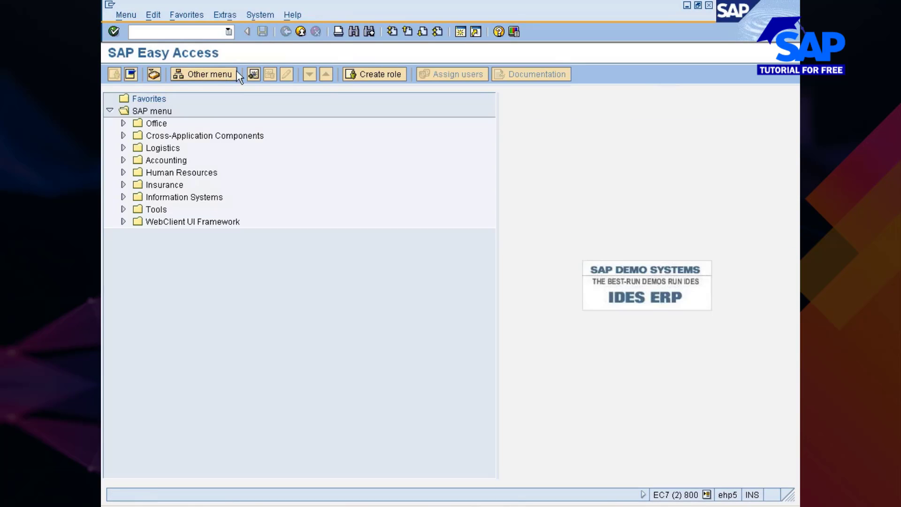
Cancel the vendor assignment on requisition 10015305 and leave the list without saving
{"action": "type", "text": "me53n"}
{"action": "key", "text": "Return"}
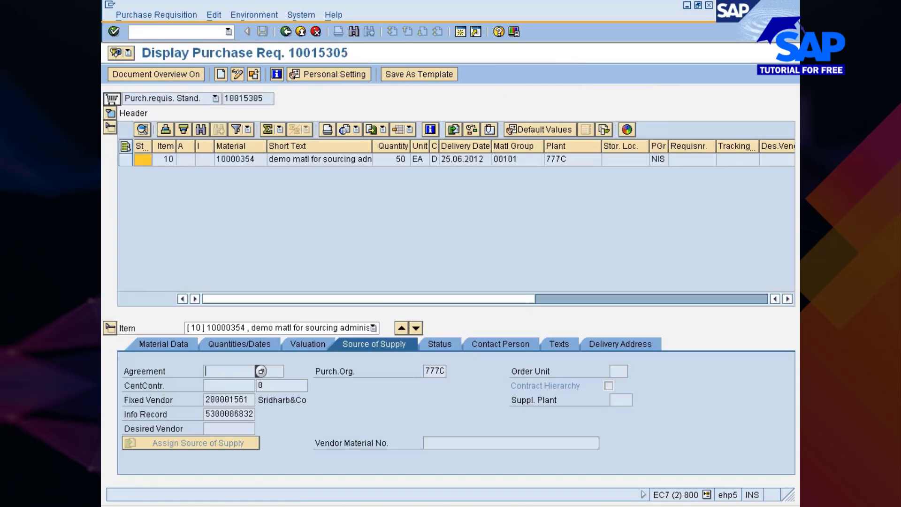
{"action": "left_click", "coordinate": [483, 486]}
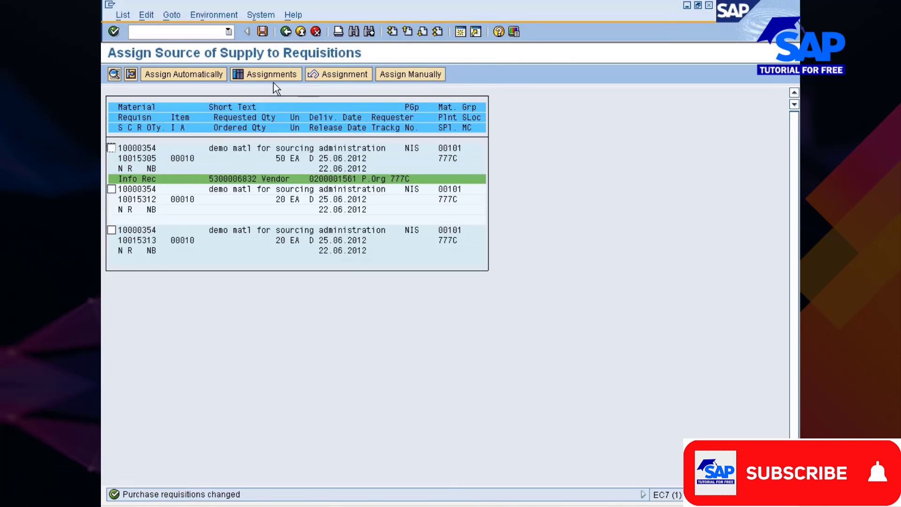
{"action": "left_click", "coordinate": [353, 76]}
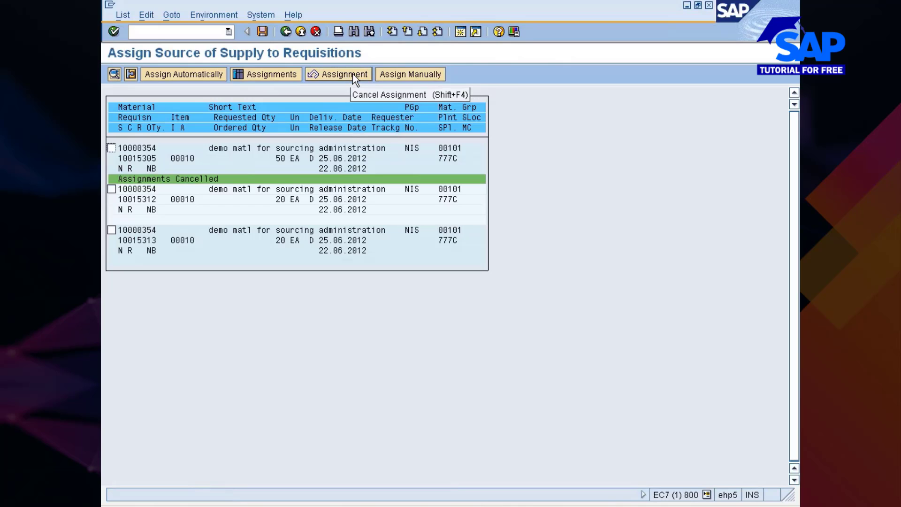
{"action": "left_click", "coordinate": [287, 32]}
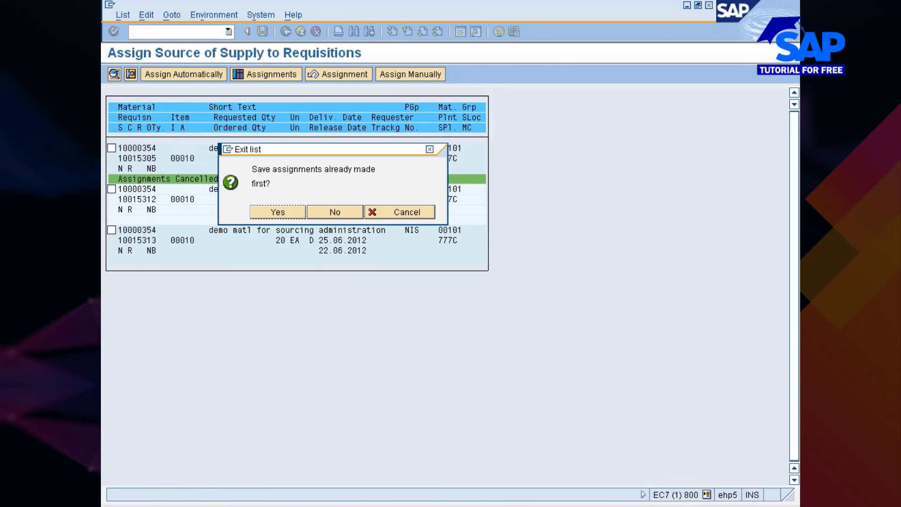
{"action": "left_click", "coordinate": [333, 212]}
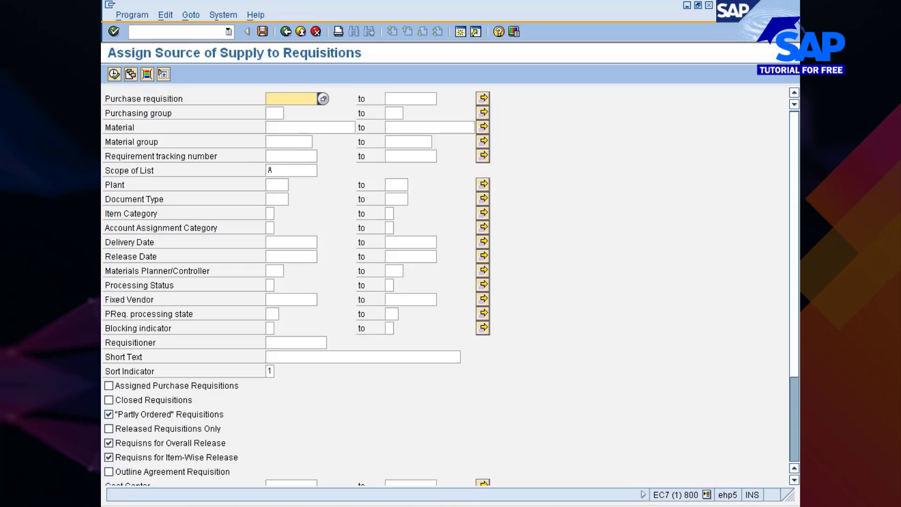
Rerun the requisition list for material 10000354 and show requisition 10015305's display window
{"action": "left_click", "coordinate": [292, 133]}
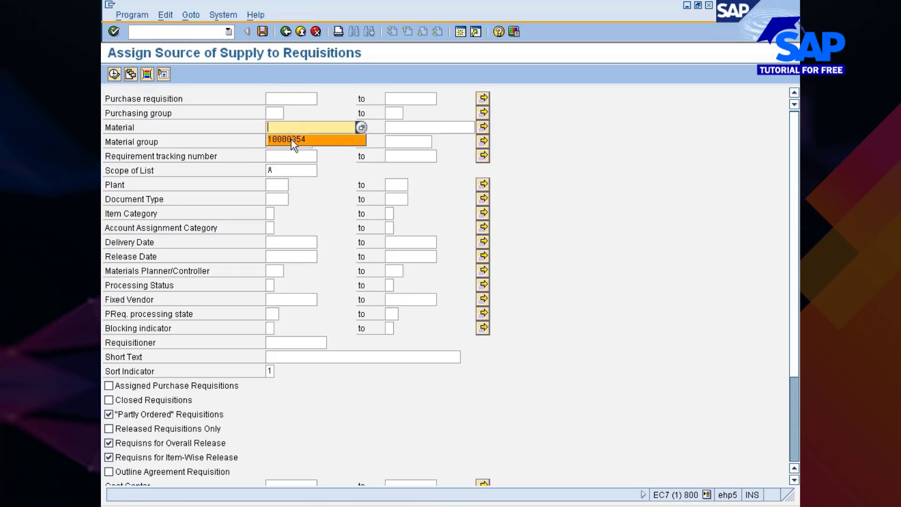
{"action": "left_click", "coordinate": [291, 139]}
{"action": "left_click", "coordinate": [114, 74]}
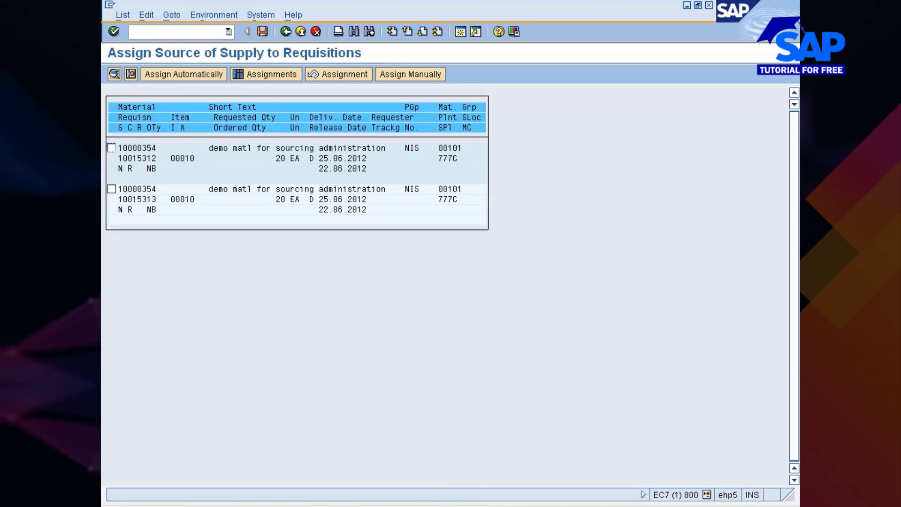
{"action": "left_click", "coordinate": [510, 468]}
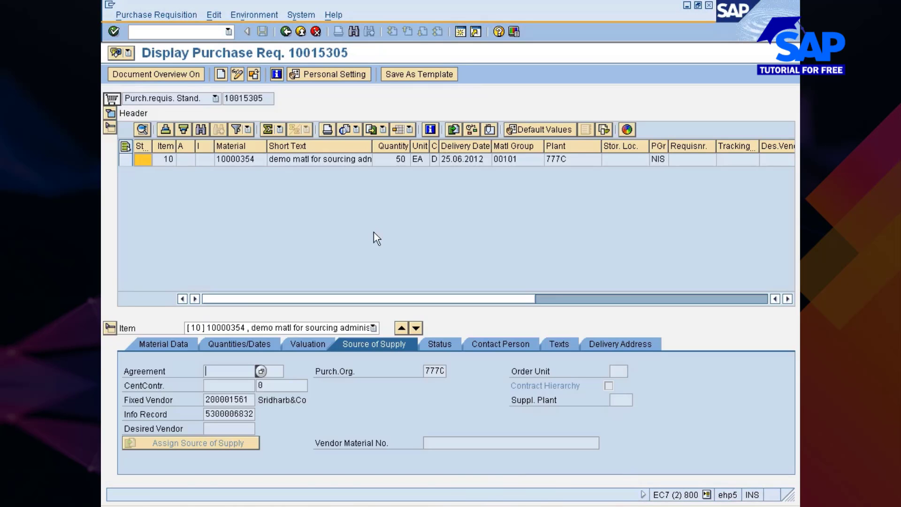
{"action": "left_click", "coordinate": [238, 74]}
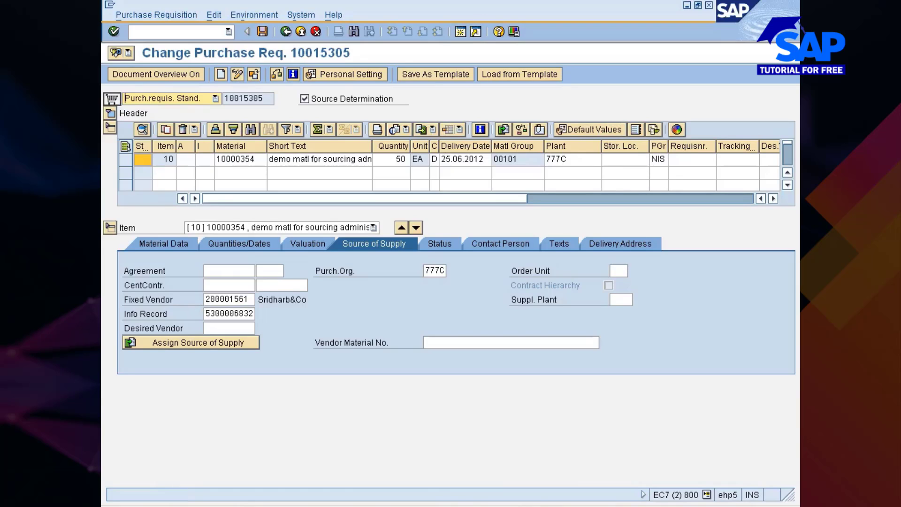
{"action": "left_click", "coordinate": [206, 299]}
{"action": "key", "text": "Delete"}
{"action": "key", "text": "Delete"}
{"action": "key", "text": "Delete"}
{"action": "key", "text": "Delete"}
{"action": "key", "text": "Delete"}
{"action": "key", "text": "Delete"}
{"action": "key", "text": "Delete"}
{"action": "key", "text": "Delete"}
{"action": "key", "text": "Delete"}
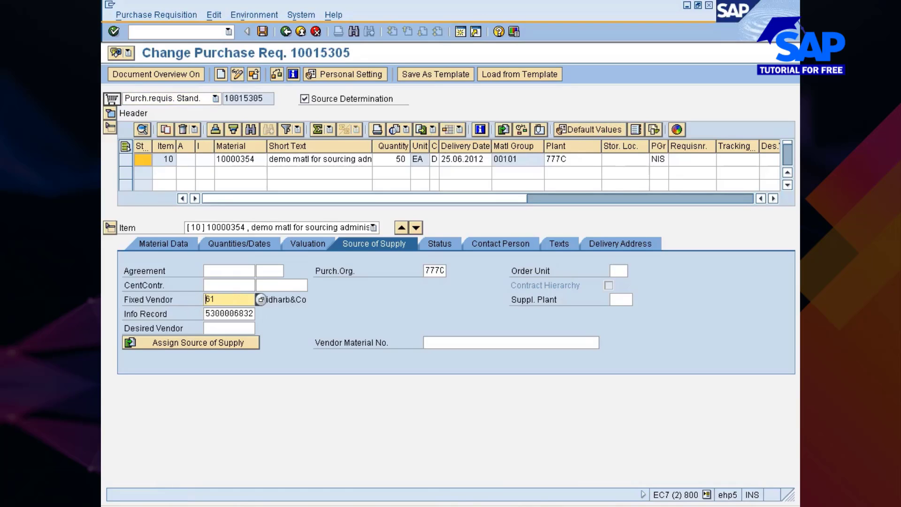
{"action": "key", "text": "Tab"}
{"action": "key", "text": "Tab"}
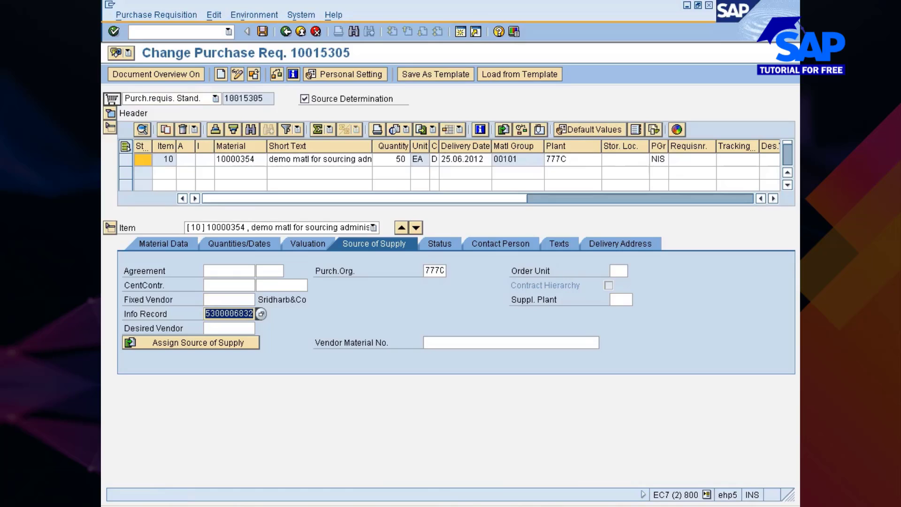
{"action": "key", "text": "Delete"}
{"action": "key", "text": "Return"}
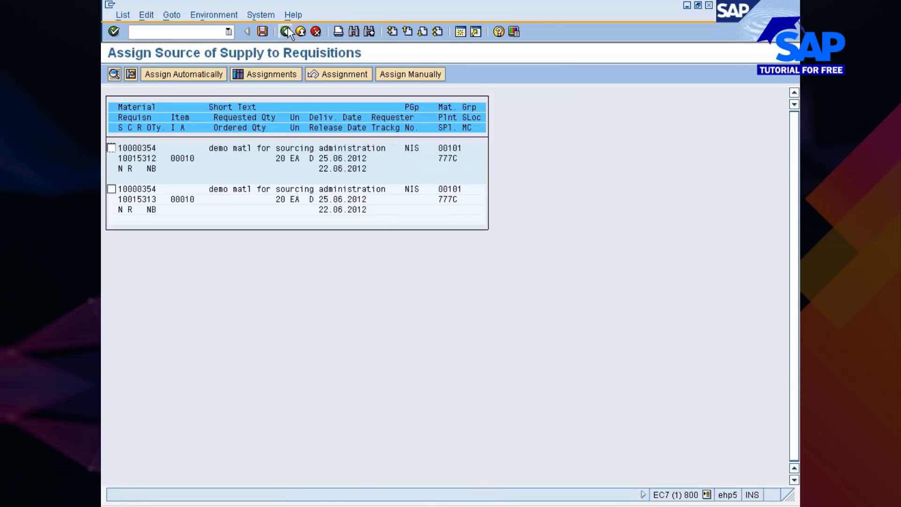
List the requisitions for material 10000354 again from the selection screen
{"action": "left_click", "coordinate": [287, 31]}
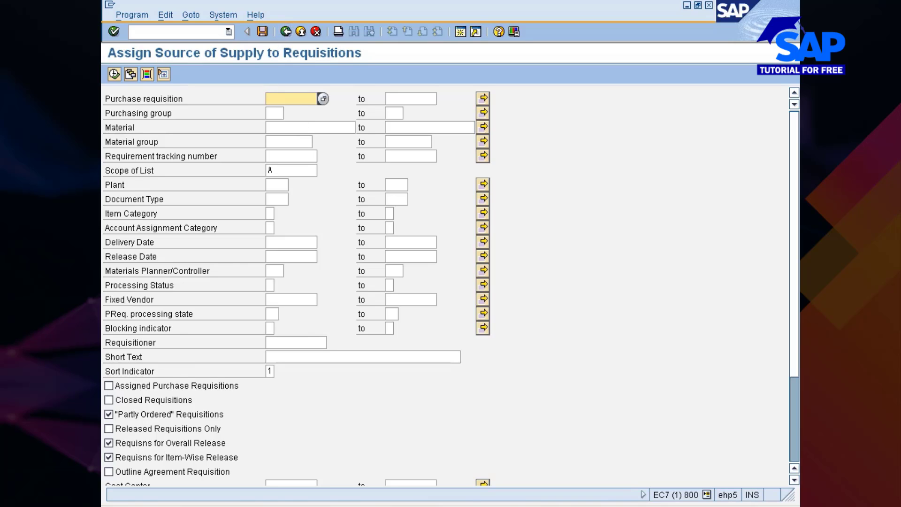
{"action": "left_click", "coordinate": [289, 127]}
{"action": "left_click", "coordinate": [281, 138]}
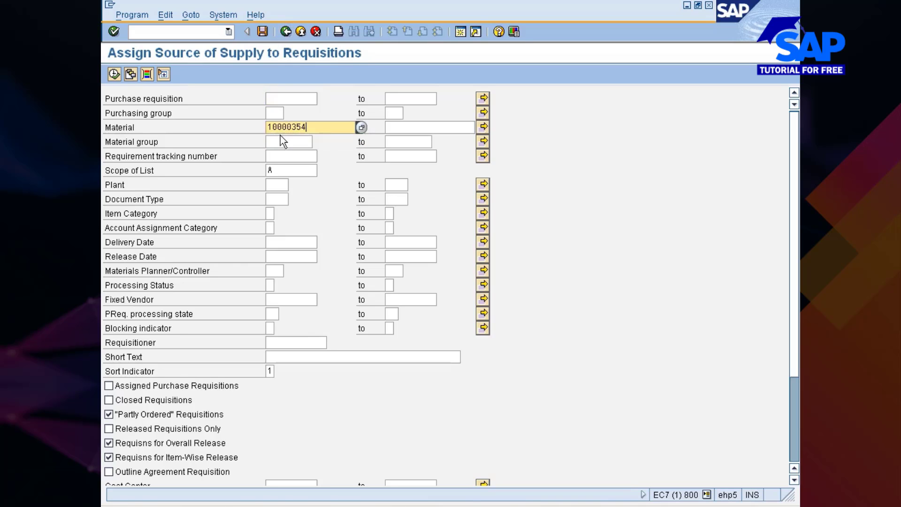
{"action": "left_click", "coordinate": [119, 74]}
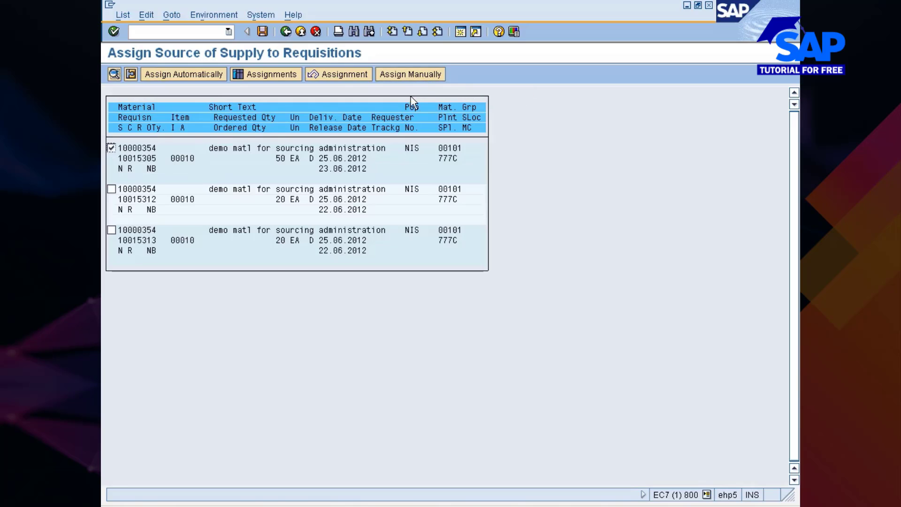
Assign vendor 305101 to requisition 10015305 from its source overview
{"action": "left_click", "coordinate": [208, 76]}
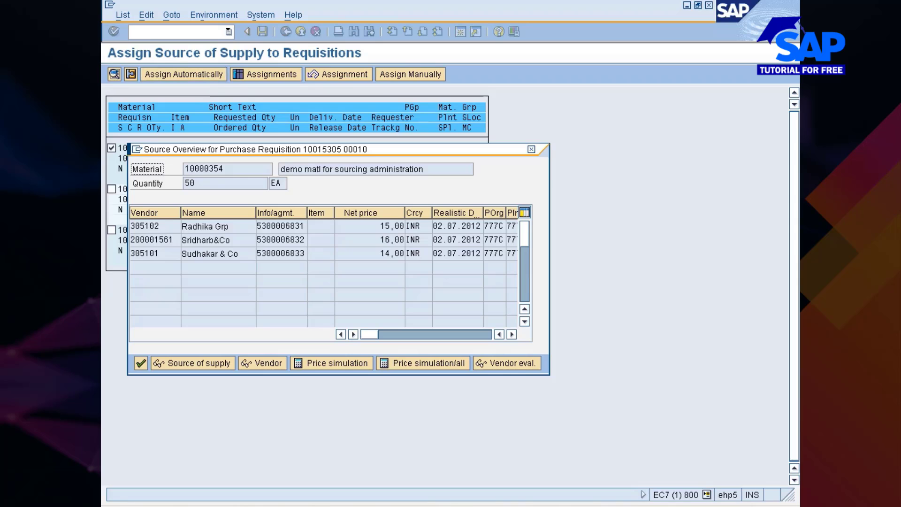
{"action": "left_click_drag", "start_coordinate": [296, 147], "coordinate": [422, 122]}
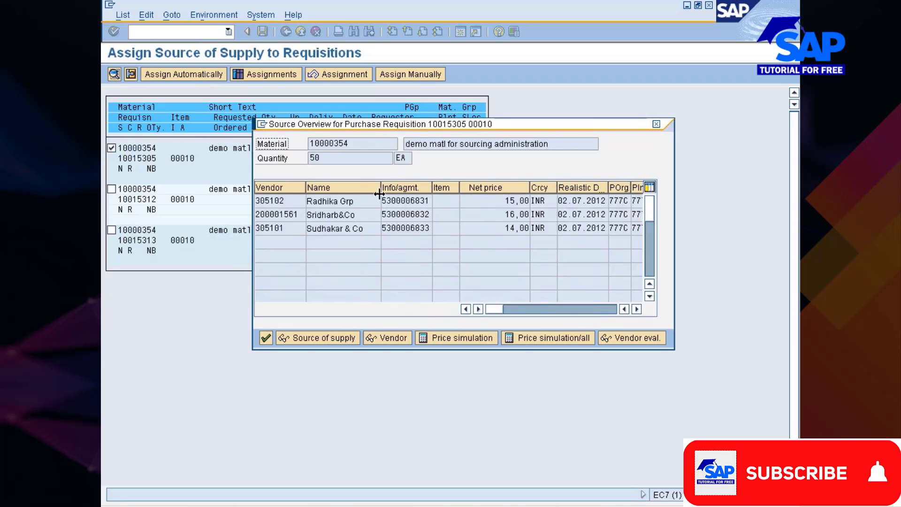
{"action": "left_click_drag", "start_coordinate": [380, 188], "coordinate": [363, 190]}
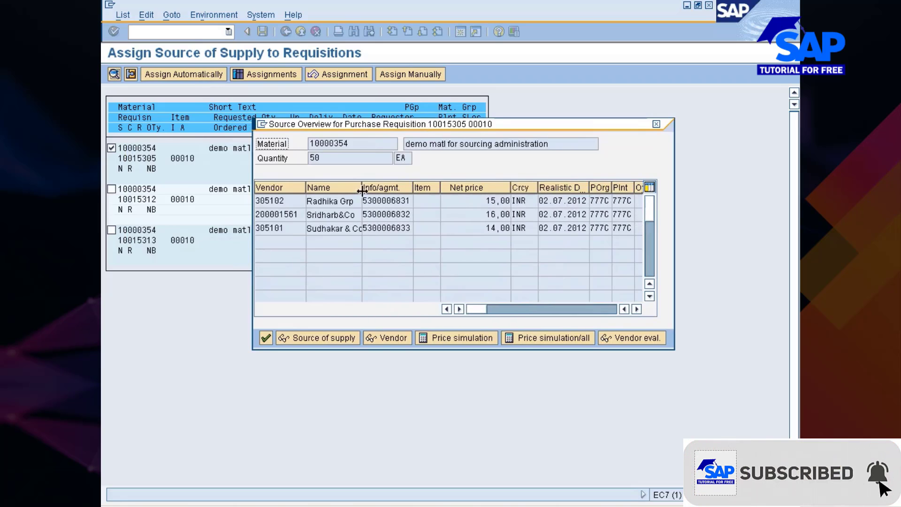
{"action": "mouse_move", "coordinate": [480, 310]}
{"action": "left_mouse_down"}
{"action": "mouse_move", "coordinate": [564, 310]}
{"action": "mouse_move", "coordinate": [490, 319]}
{"action": "left_mouse_up"}
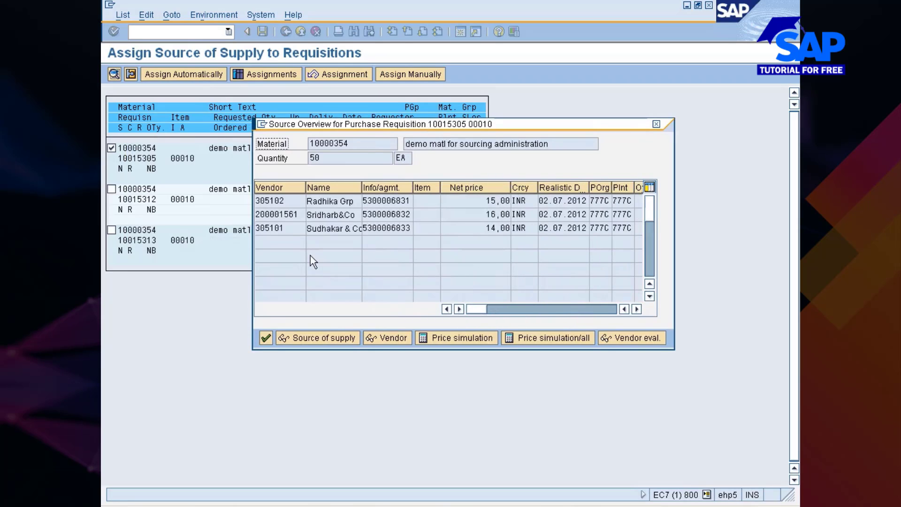
{"action": "left_click", "coordinate": [273, 229]}
{"action": "double_click", "coordinate": [272, 230]}
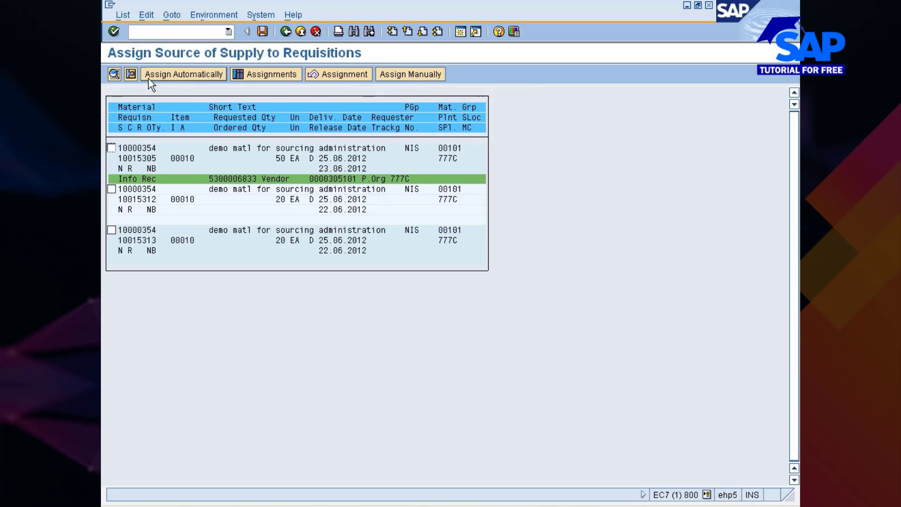
Cancel the vendor 305101 assignment, save, and return to the selection criteria
{"action": "left_click", "coordinate": [320, 74]}
{"action": "left_click", "coordinate": [262, 32]}
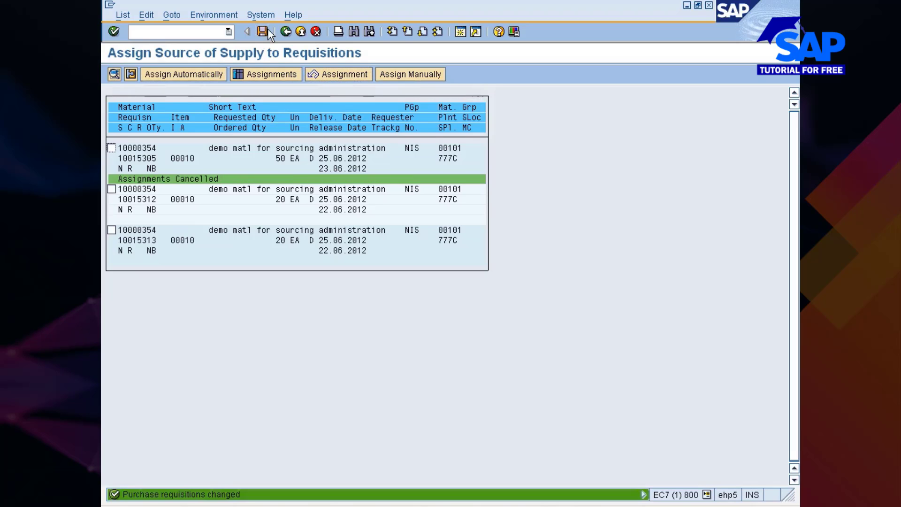
{"action": "left_click", "coordinate": [288, 33]}
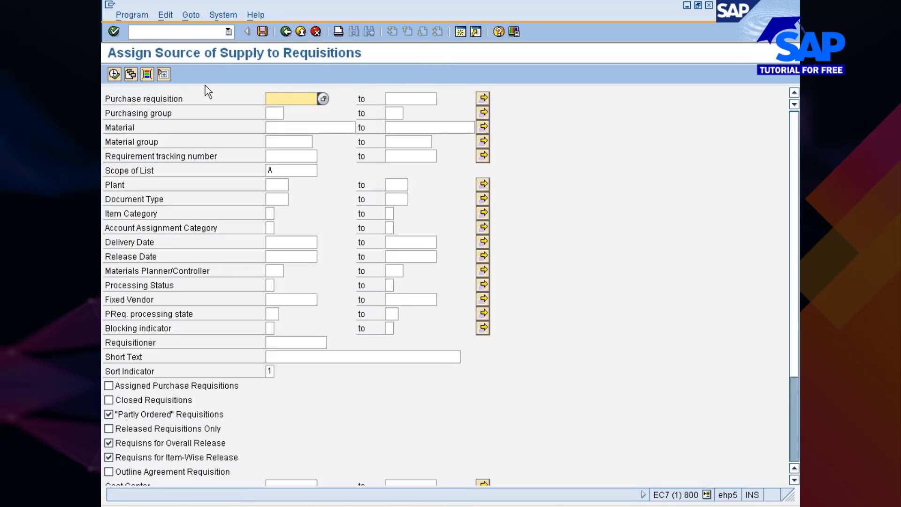
List material 10000354's requisitions and open the Overview of Assignments
{"action": "left_click", "coordinate": [288, 142]}
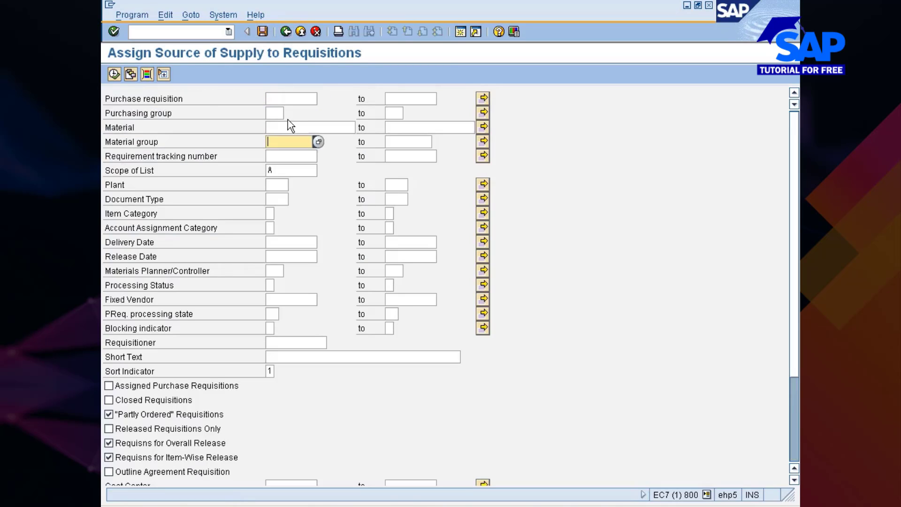
{"action": "left_click", "coordinate": [272, 127]}
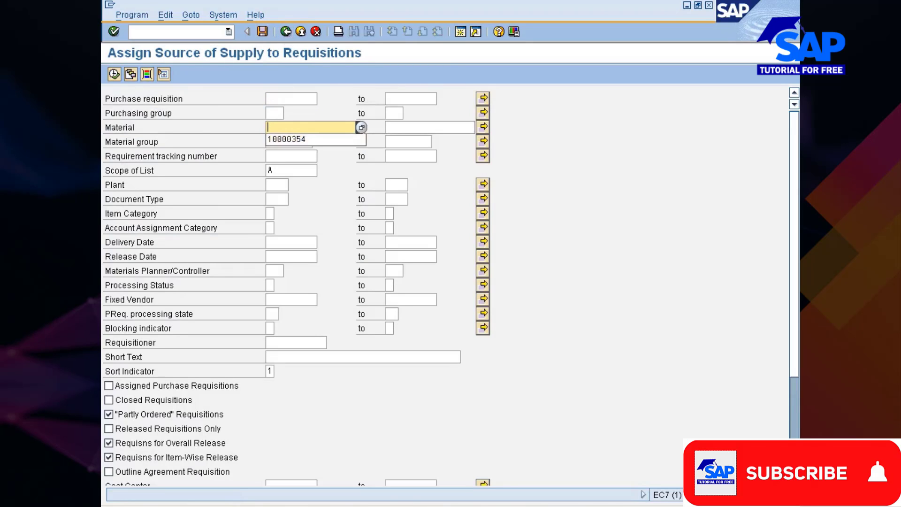
{"action": "left_click", "coordinate": [281, 140]}
{"action": "left_click", "coordinate": [114, 74]}
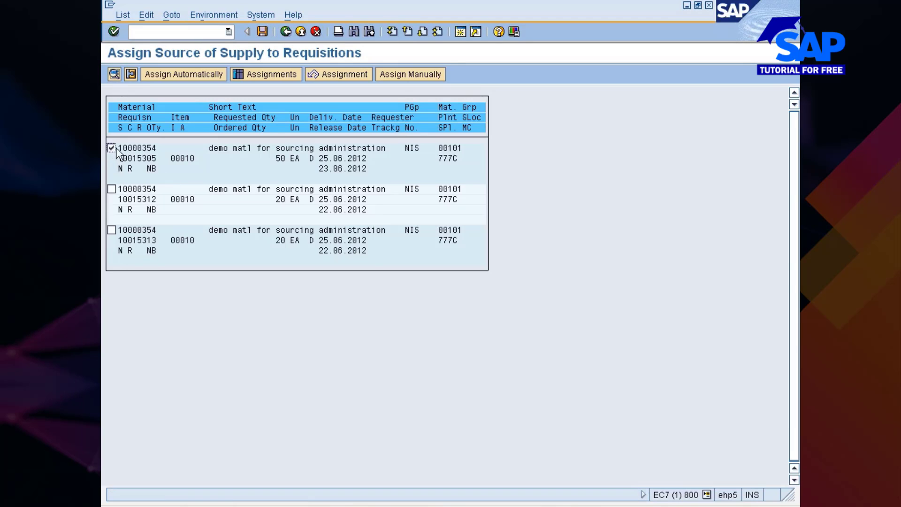
{"action": "left_click", "coordinate": [277, 78]}
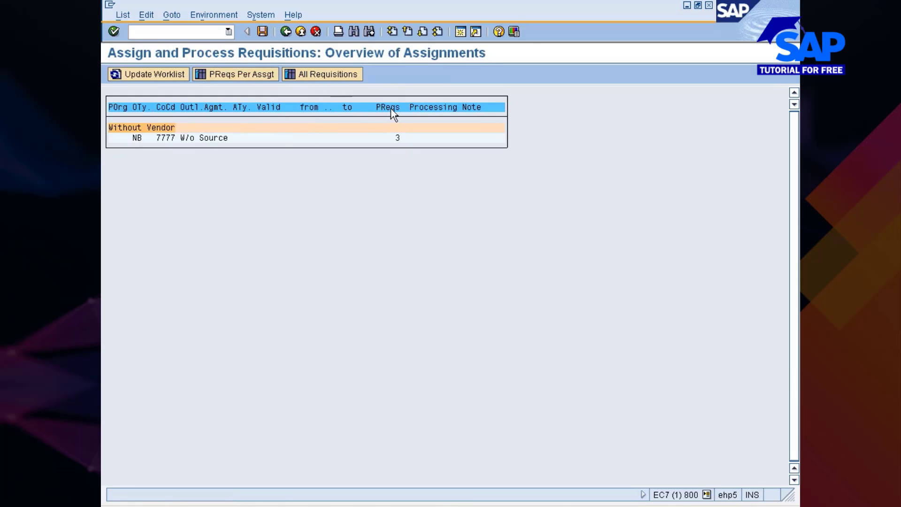
List requisitions 10015305, 10015312 and 10015313 under the NB 7777 W/o Source assignment
{"action": "left_click", "coordinate": [397, 140]}
{"action": "left_click", "coordinate": [317, 77]}
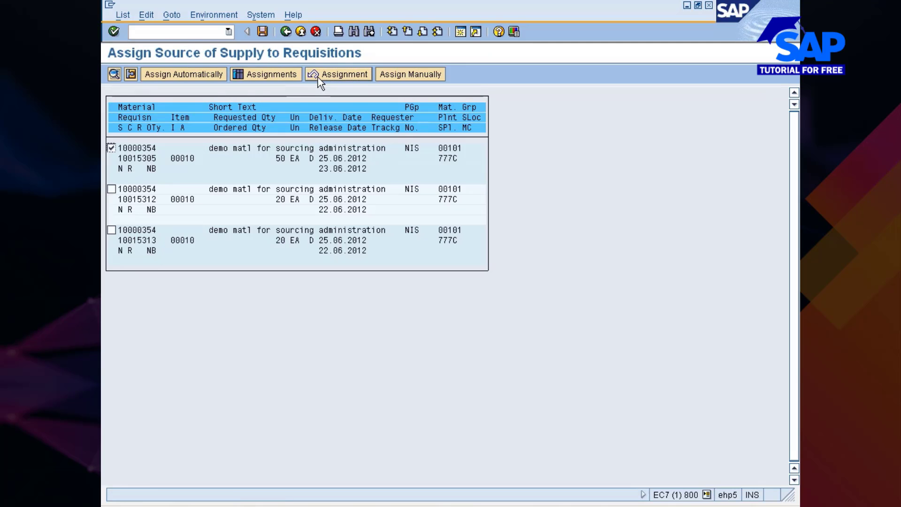
{"action": "left_click", "coordinate": [252, 77]}
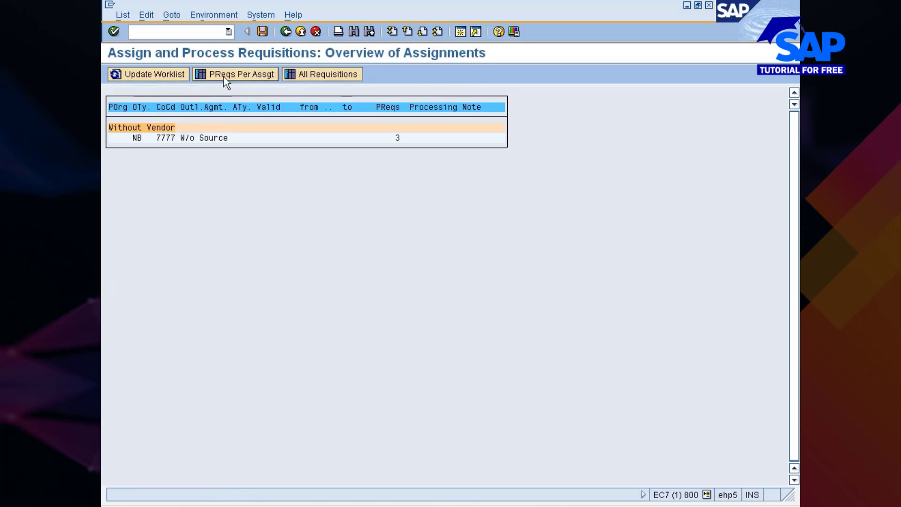
{"action": "left_click", "coordinate": [257, 76]}
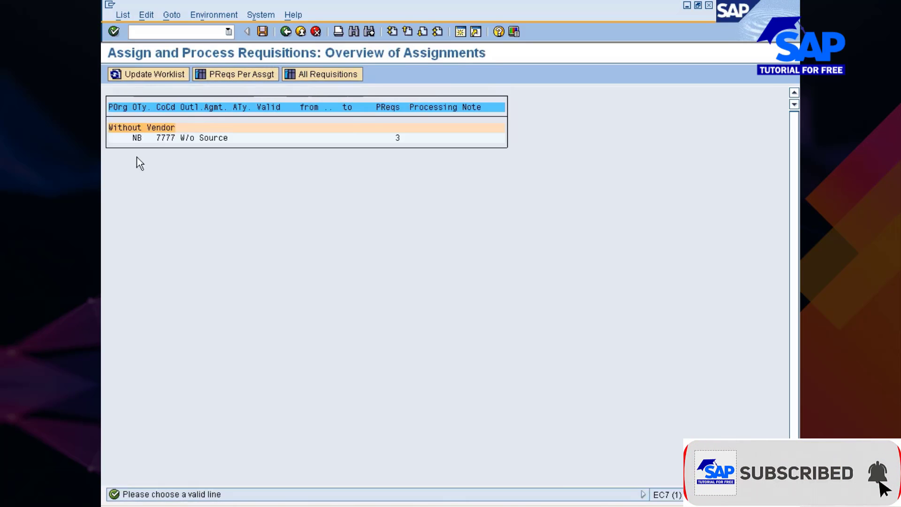
{"action": "left_click", "coordinate": [139, 138]}
{"action": "left_click", "coordinate": [249, 77]}
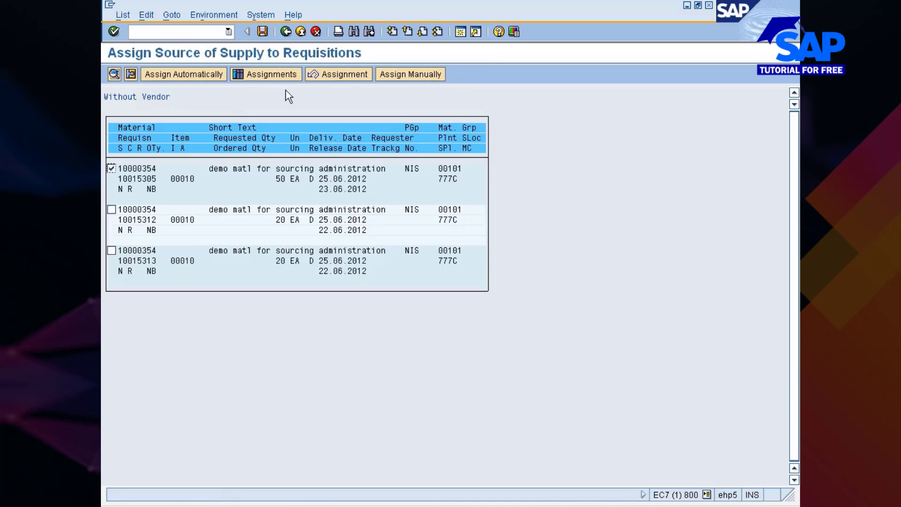
Assign vendor 305101 to requisition 10015305, save, and return to the assignment overview
{"action": "left_click", "coordinate": [194, 74]}
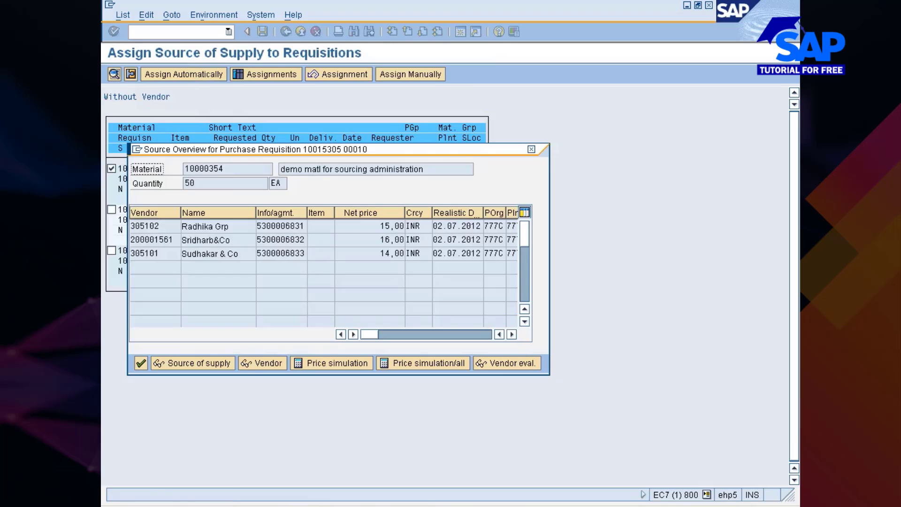
{"action": "double_click", "coordinate": [142, 254]}
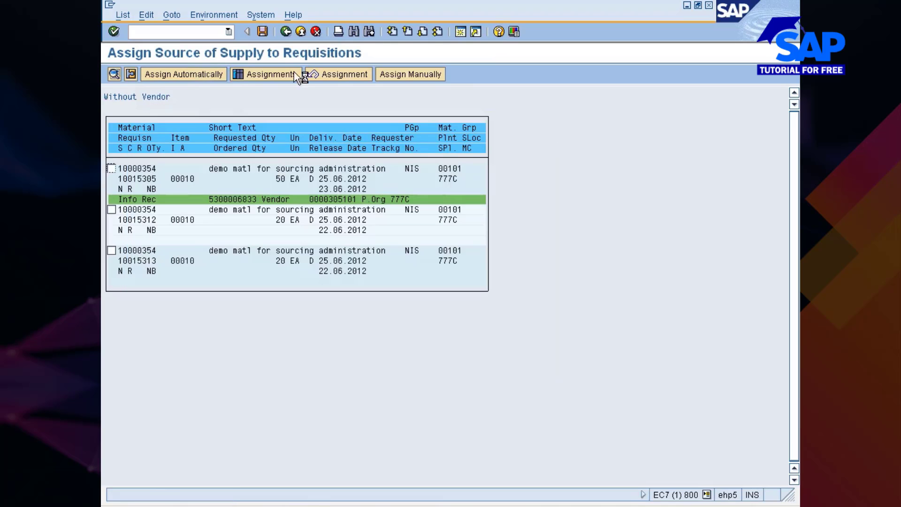
{"action": "left_click", "coordinate": [262, 31]}
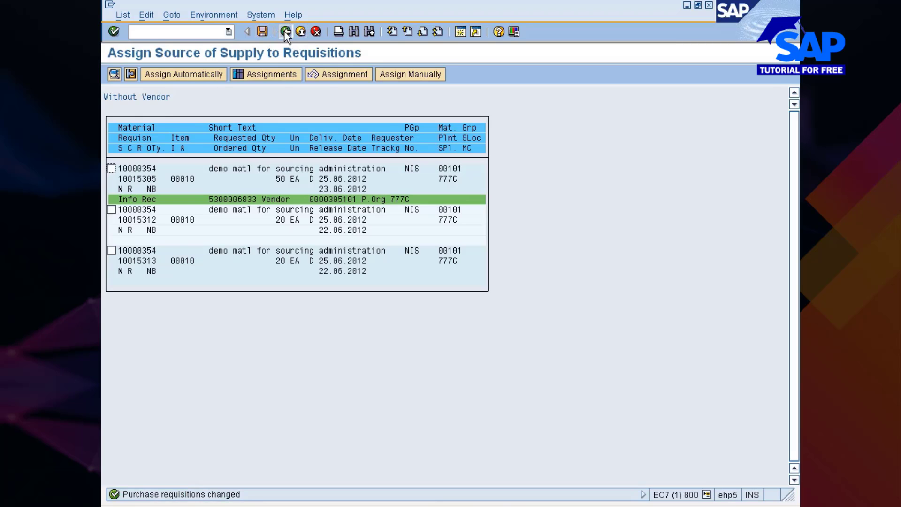
{"action": "left_click", "coordinate": [285, 32]}
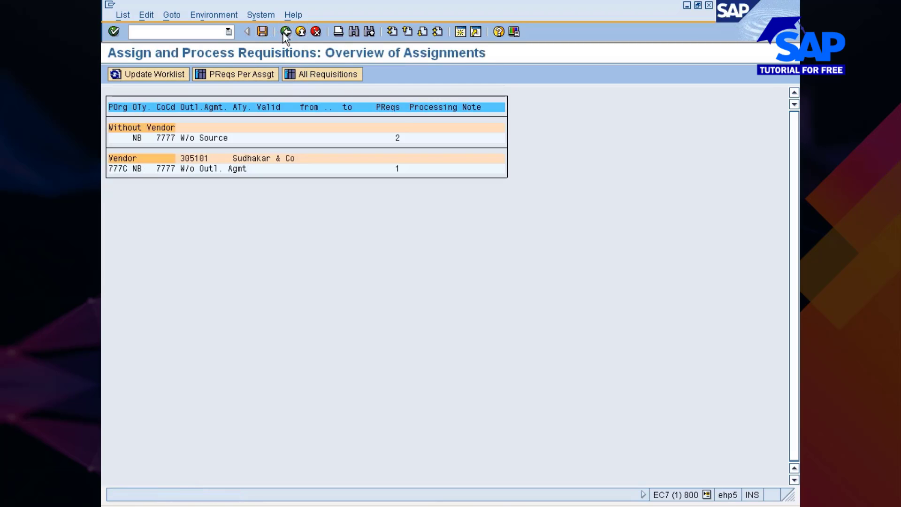
Select the vendor 305101 line, update the worklist, list all open requisitions, then go back
{"action": "left_click", "coordinate": [188, 159]}
{"action": "left_click", "coordinate": [149, 79]}
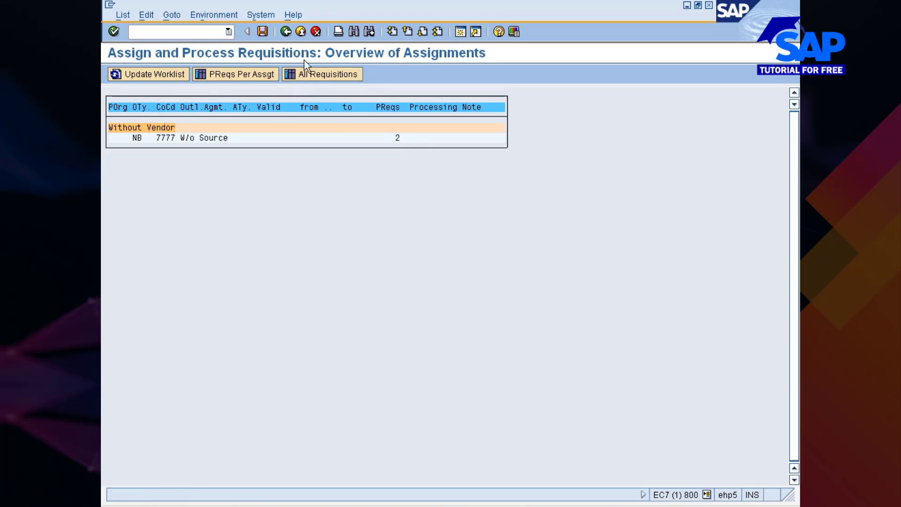
{"action": "left_click", "coordinate": [295, 73]}
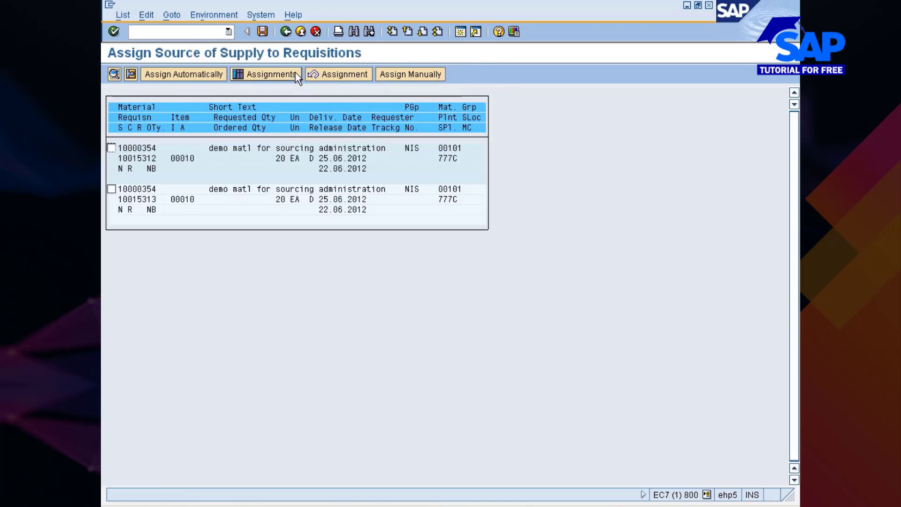
{"action": "left_click", "coordinate": [286, 31]}
Return to SAP Easy Access and launch ME57 Assign and Process Purchase Requisitions from the menu tree
{"action": "left_click", "coordinate": [286, 31]}
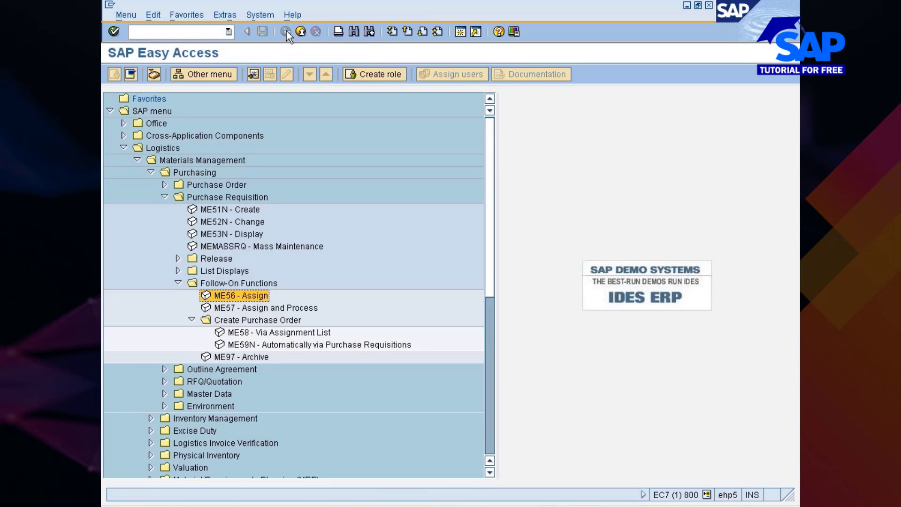
{"action": "key", "text": "Down"}
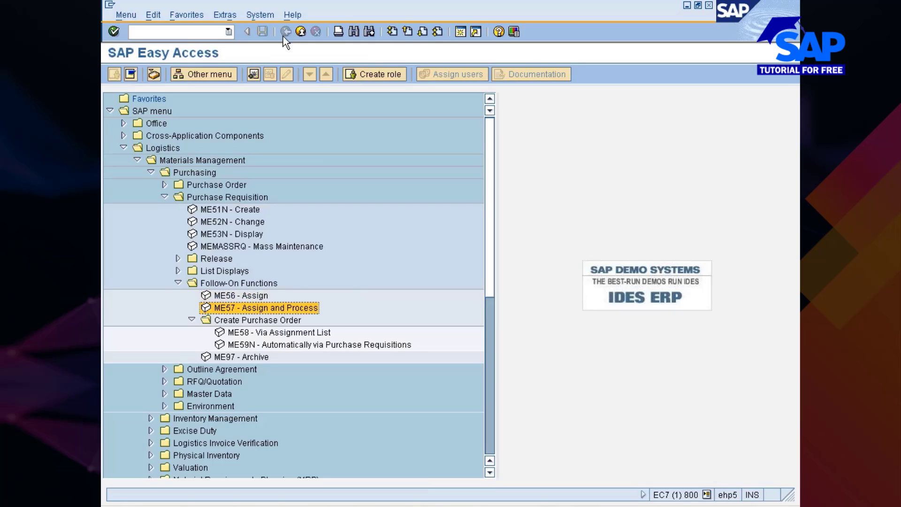
{"action": "key", "text": "Down"}
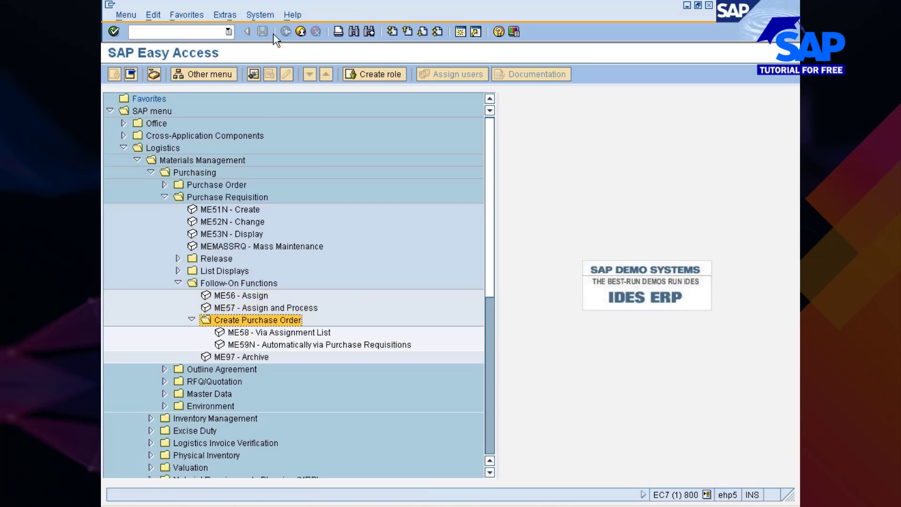
{"action": "left_click", "coordinate": [248, 310]}
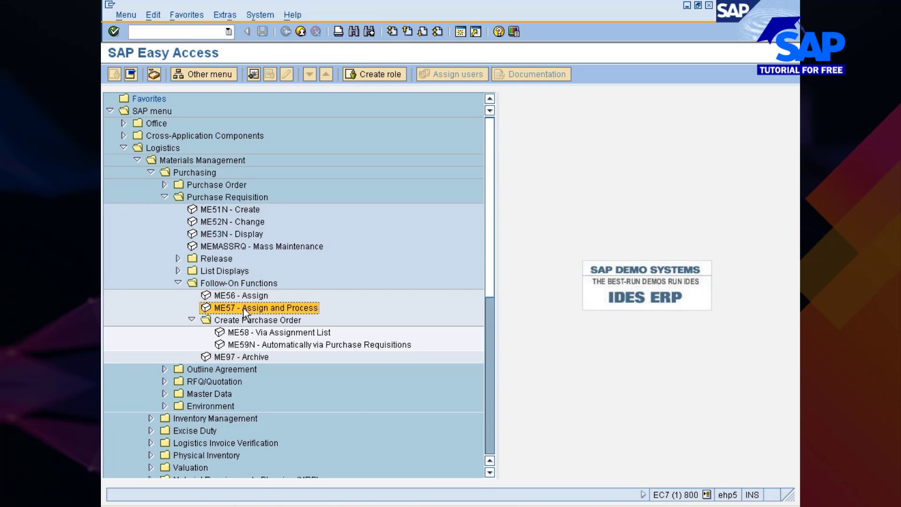
{"action": "double_click", "coordinate": [237, 309]}
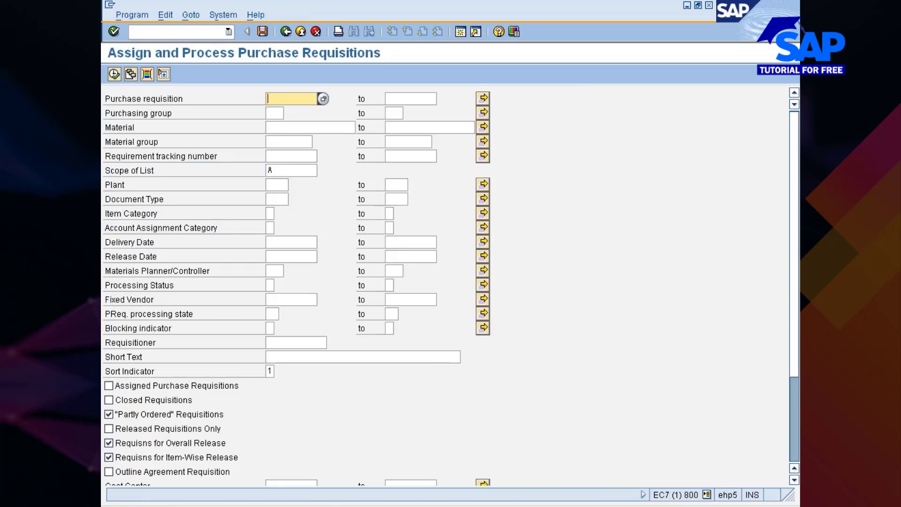
Run ME57 for material 10000354, listing requisitions 10015312 and 10015313 for plant 777C
{"action": "left_click", "coordinate": [300, 127]}
{"action": "type", "text": "1"}
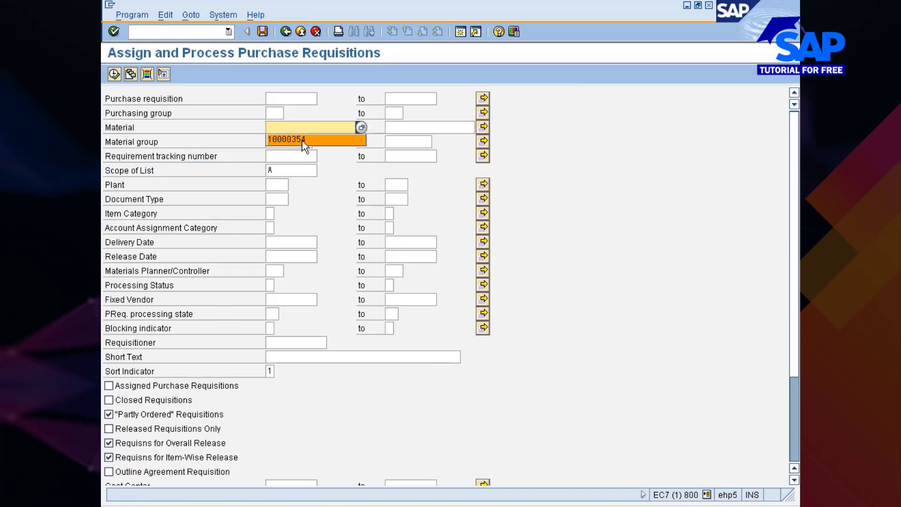
{"action": "left_click", "coordinate": [302, 140]}
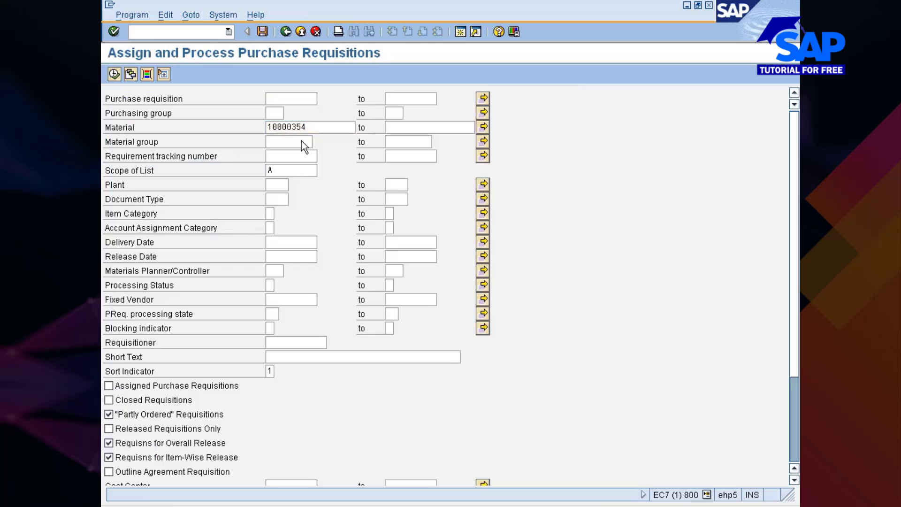
{"action": "left_click", "coordinate": [114, 74]}
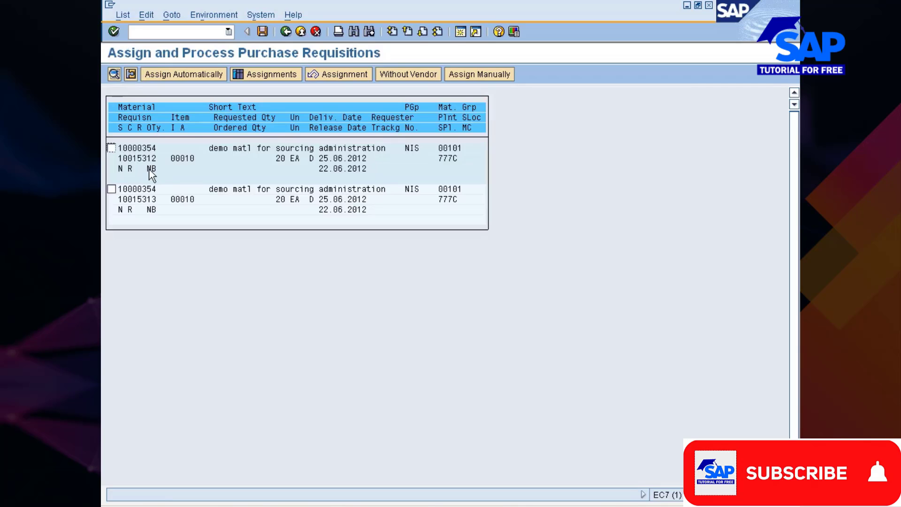
{"action": "left_click", "coordinate": [112, 149]}
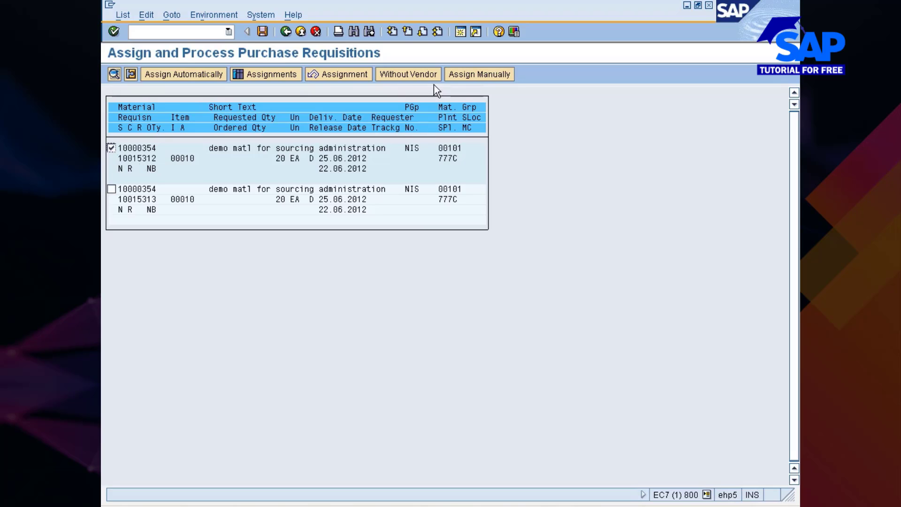
{"action": "left_click", "coordinate": [198, 77]}
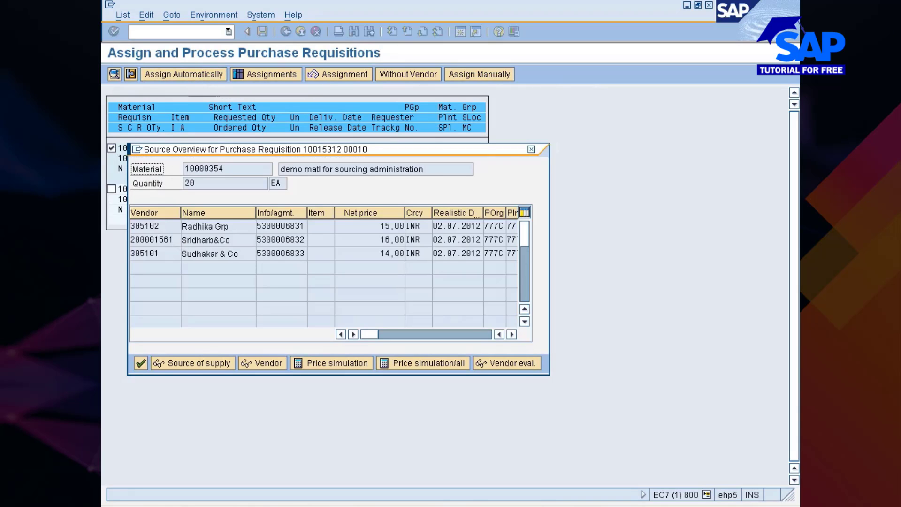
{"action": "double_click", "coordinate": [162, 241]}
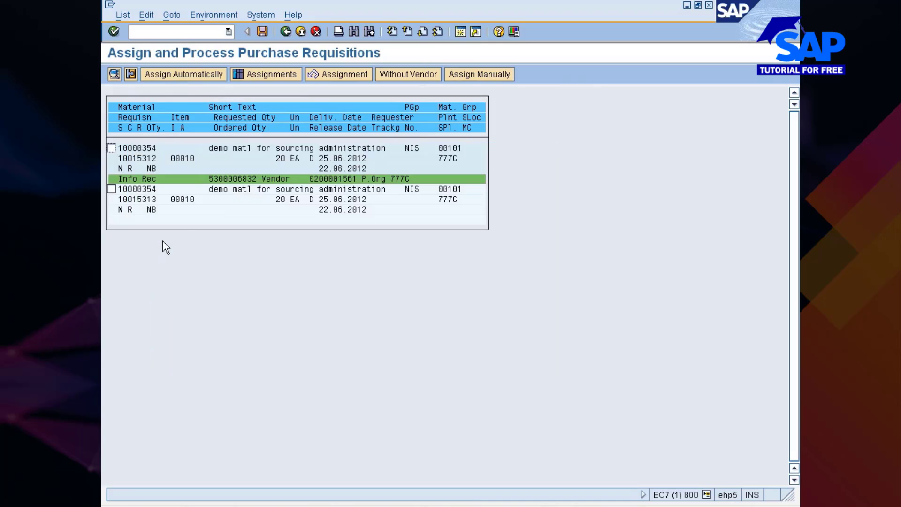
Review requisition 10015312's details before saving the assignment
{"action": "double_click", "coordinate": [238, 180]}
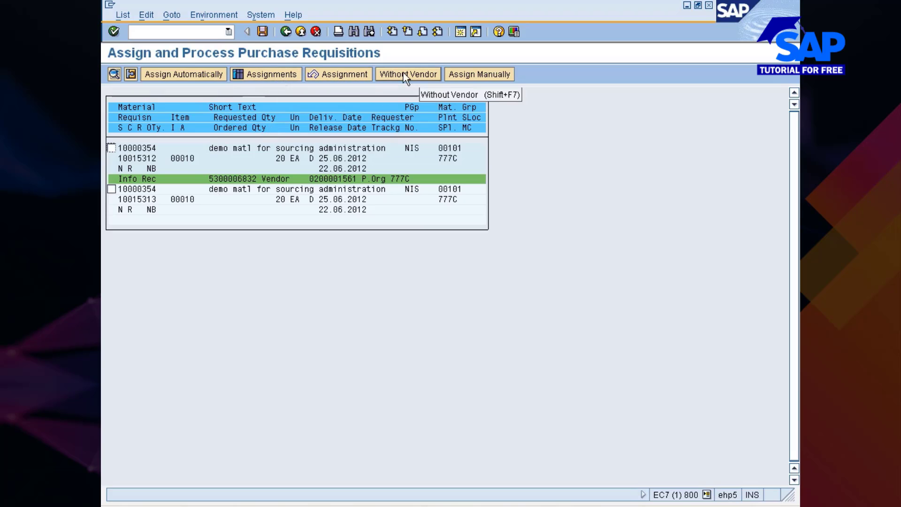
{"action": "left_click", "coordinate": [111, 148]}
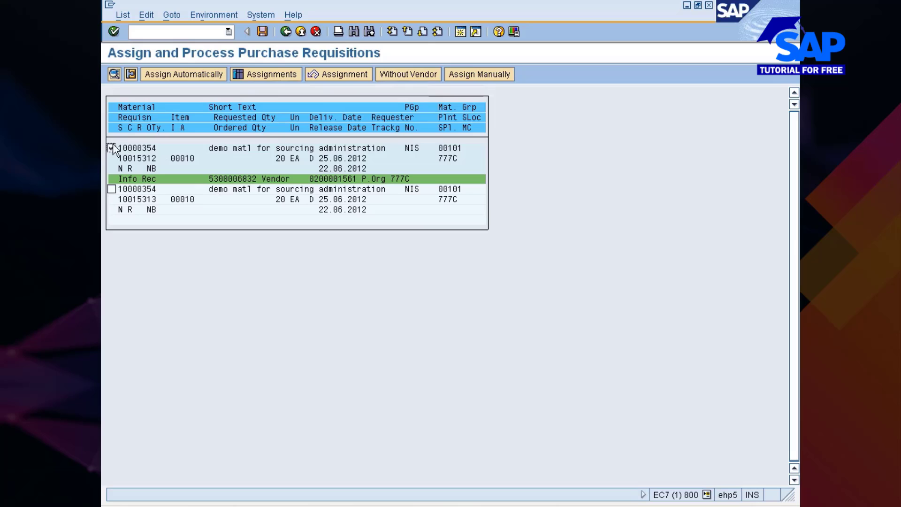
{"action": "left_click", "coordinate": [115, 73]}
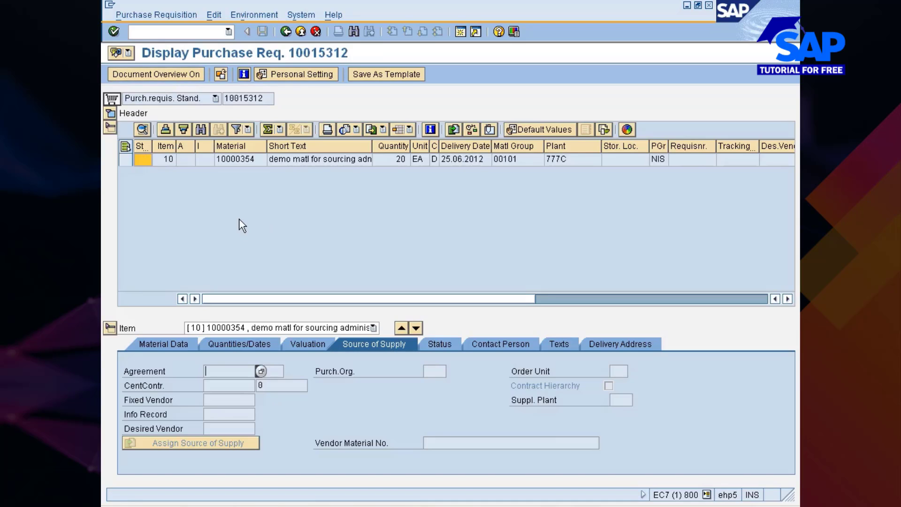
{"action": "left_click", "coordinate": [288, 31]}
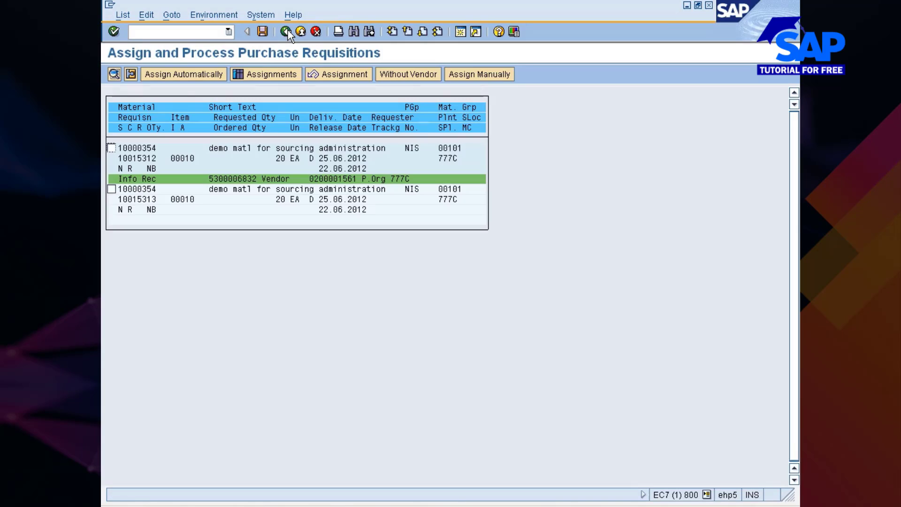
{"action": "left_click", "coordinate": [262, 32]}
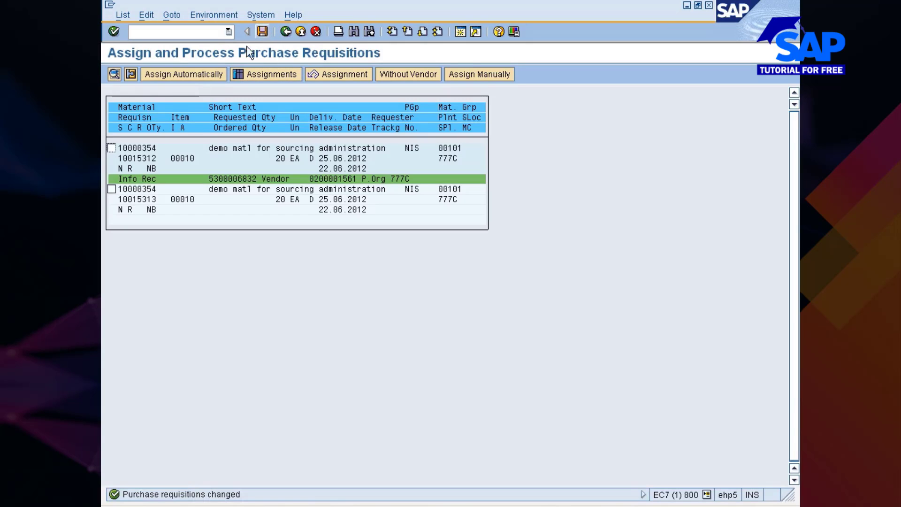
{"action": "left_click", "coordinate": [111, 148]}
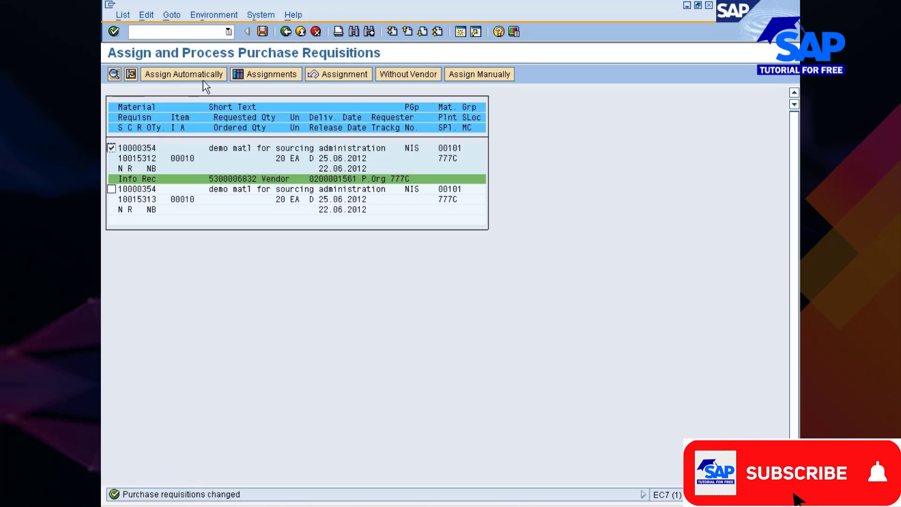
{"action": "left_click", "coordinate": [114, 74]}
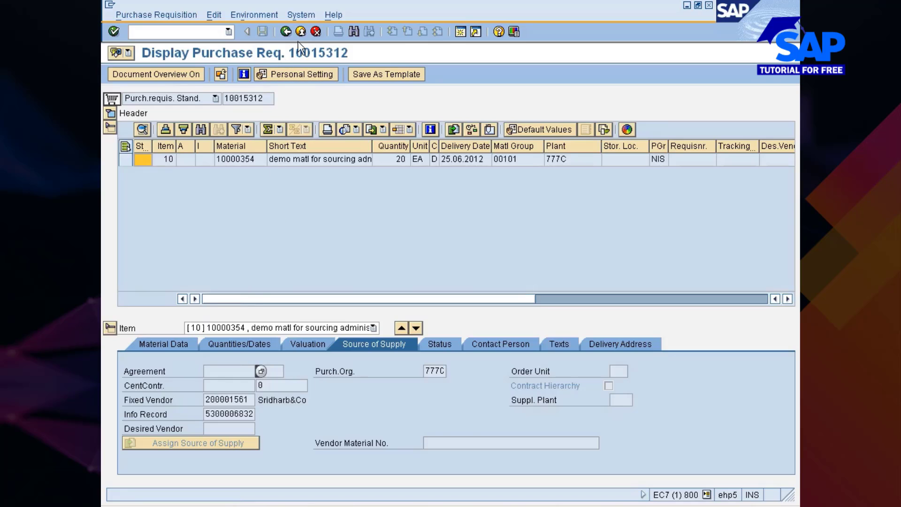
{"action": "left_click", "coordinate": [287, 31]}
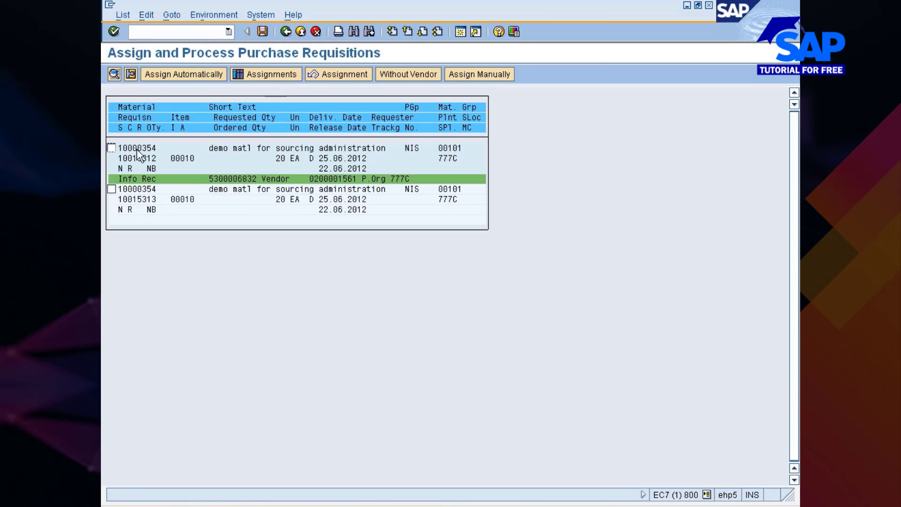
Go back to SAP Easy Access and reopen ME57
{"action": "left_click", "coordinate": [286, 32]}
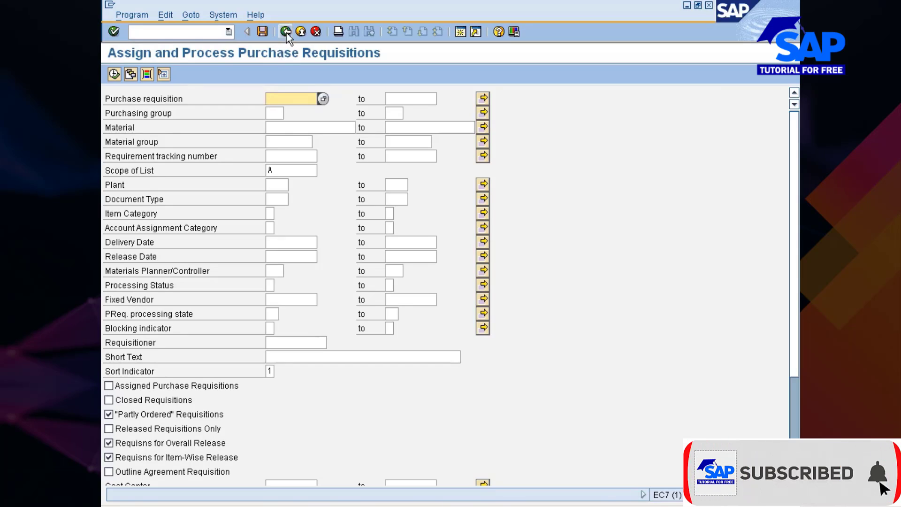
{"action": "left_click", "coordinate": [286, 33]}
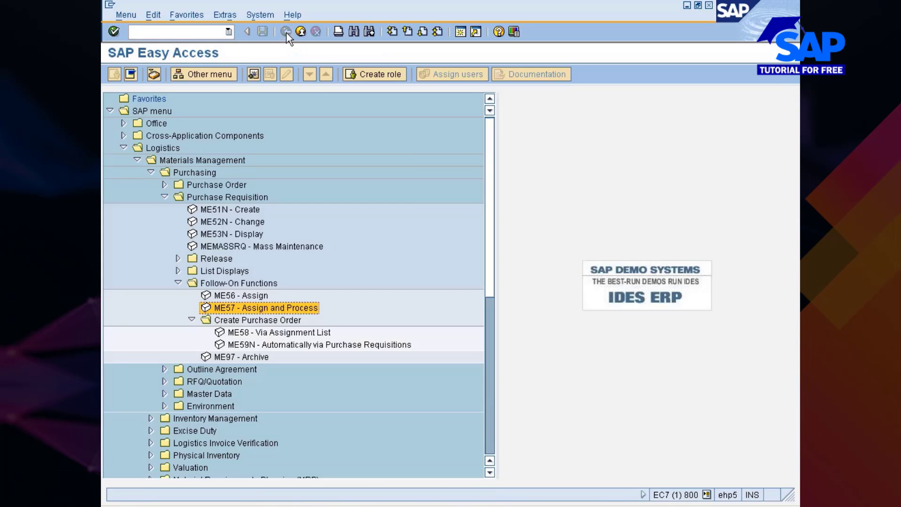
{"action": "double_click", "coordinate": [224, 308]}
Rerun the list for material 10000354 and select remaining requisition 10015313
{"action": "left_click", "coordinate": [296, 142]}
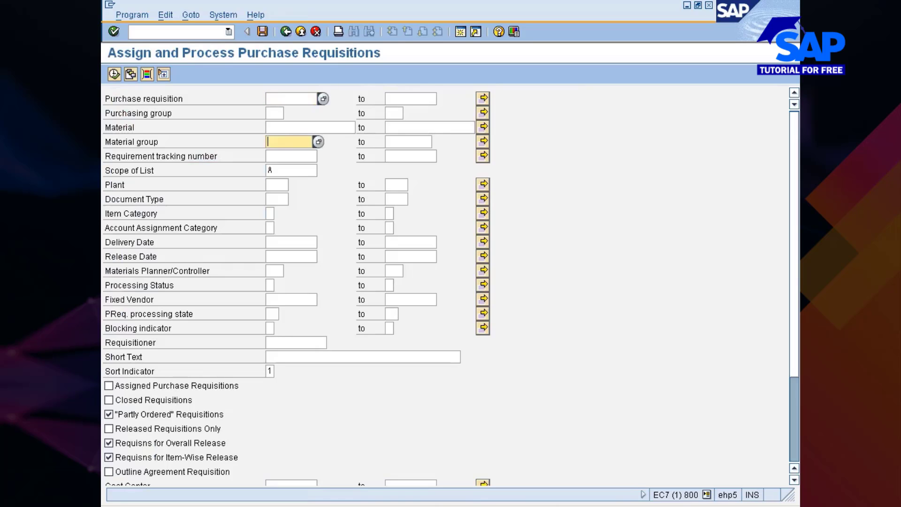
{"action": "left_click", "coordinate": [296, 128]}
{"action": "key", "text": "BackSpace"}
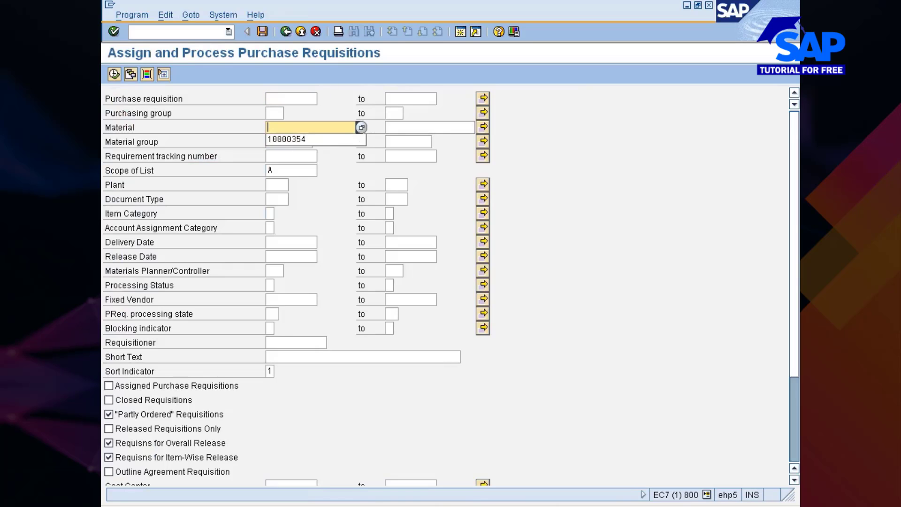
{"action": "left_click", "coordinate": [285, 136]}
{"action": "left_click", "coordinate": [113, 73]}
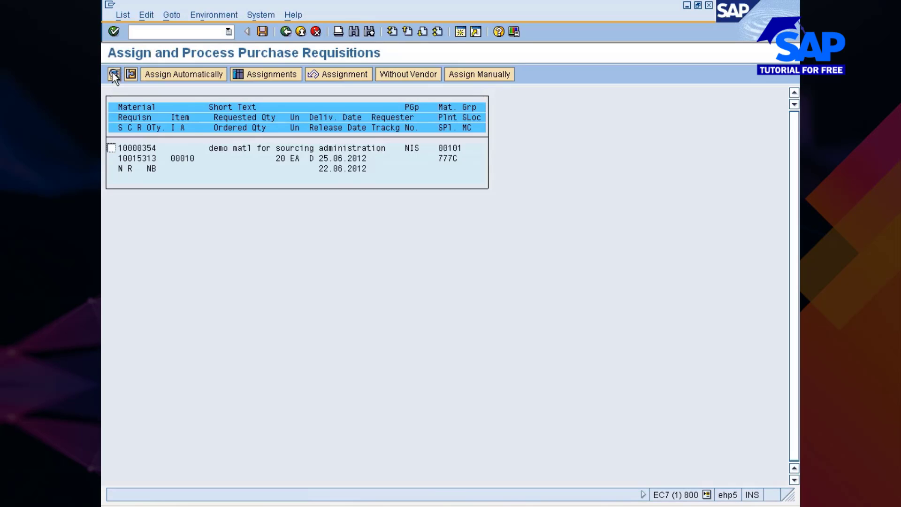
{"action": "left_click", "coordinate": [112, 149]}
{"action": "left_click", "coordinate": [405, 83]}
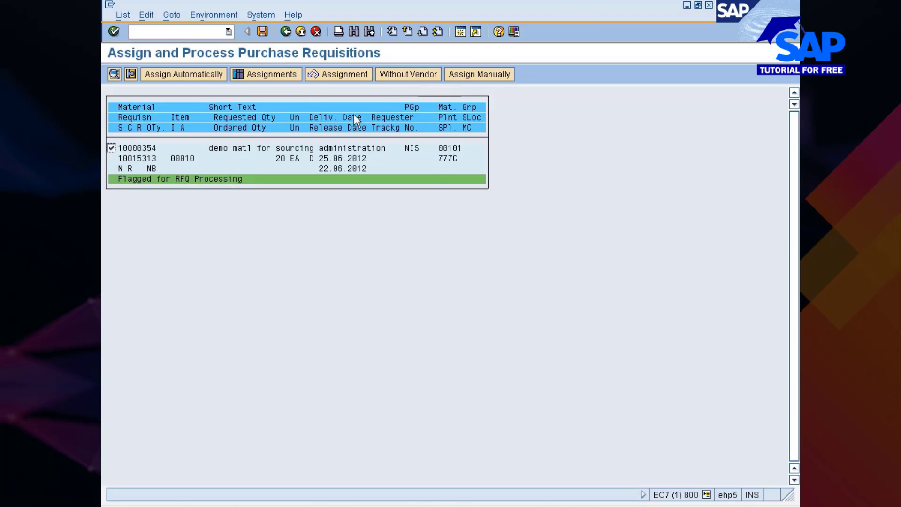
{"action": "left_click", "coordinate": [465, 78]}
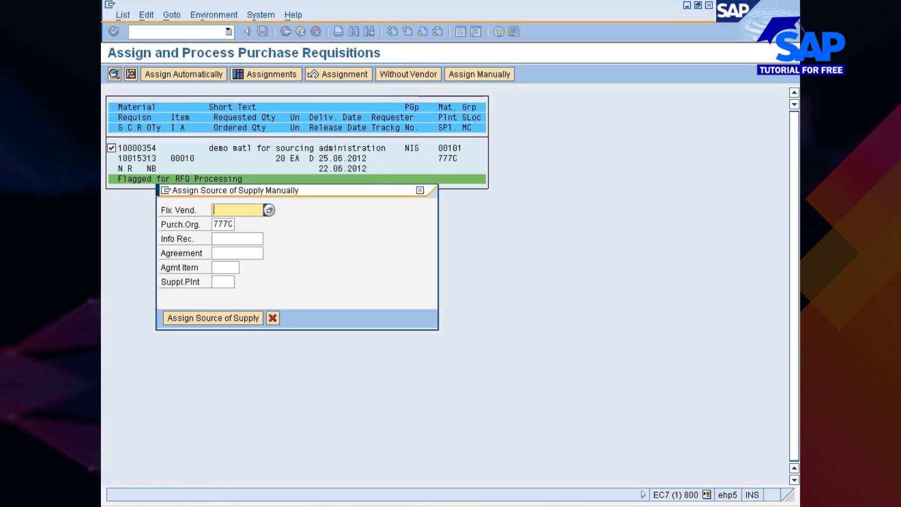
{"action": "left_click", "coordinate": [260, 237]}
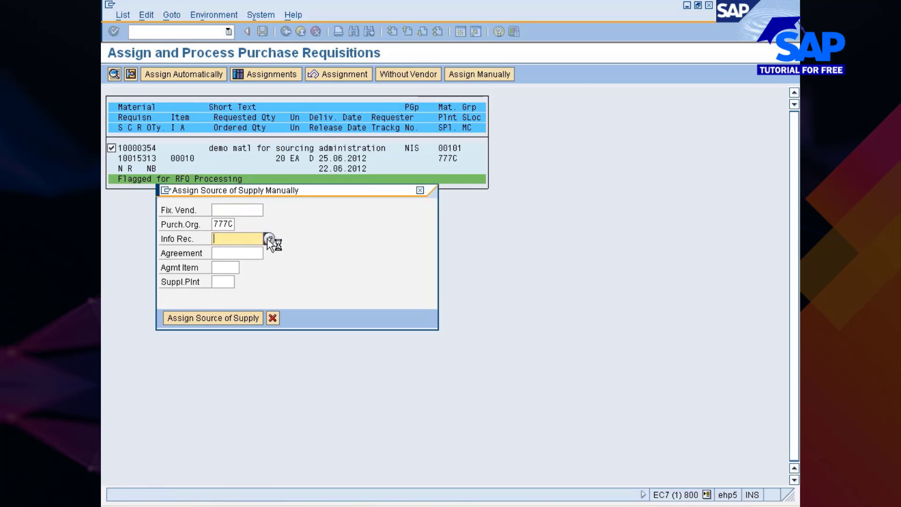
{"action": "left_click", "coordinate": [256, 206]}
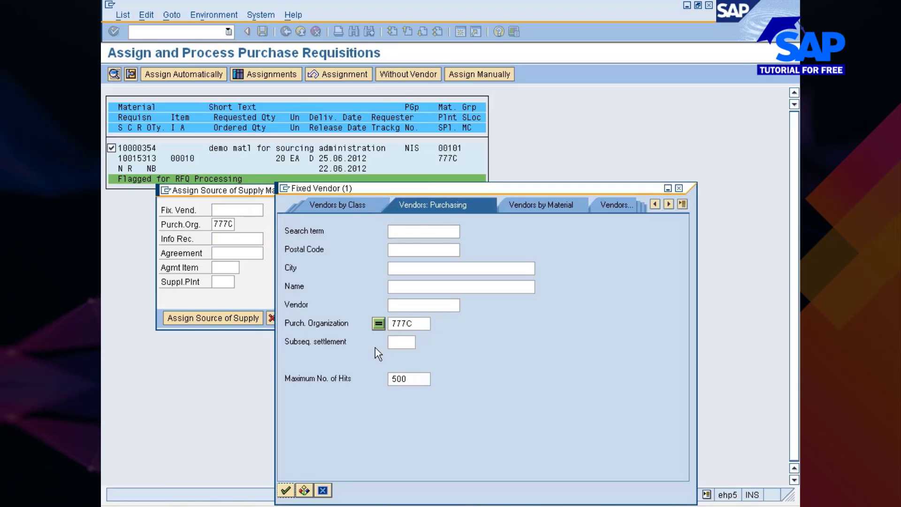
{"action": "key", "text": "Return"}
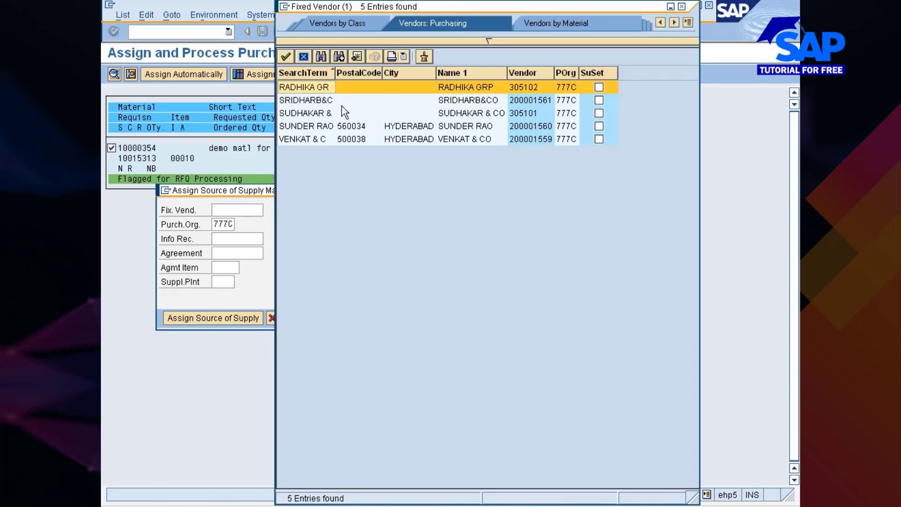
{"action": "double_click", "coordinate": [327, 88]}
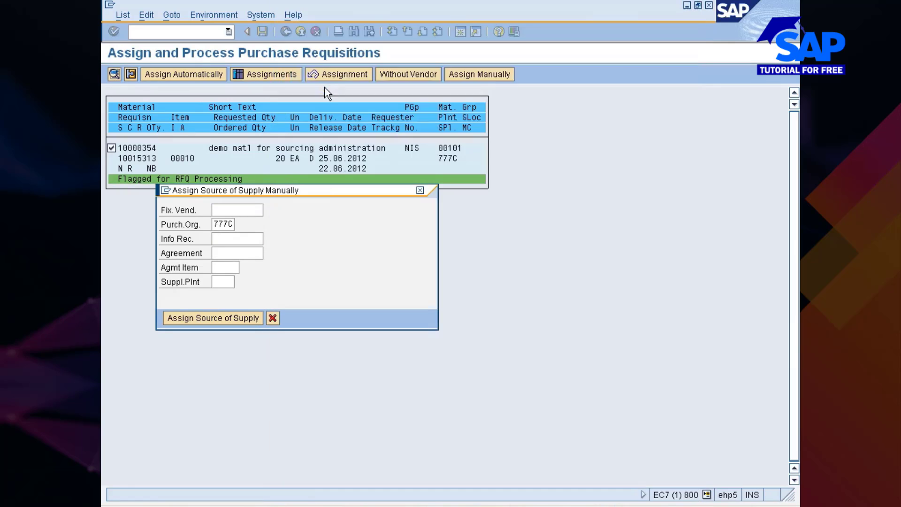
{"action": "key", "text": "Return"}
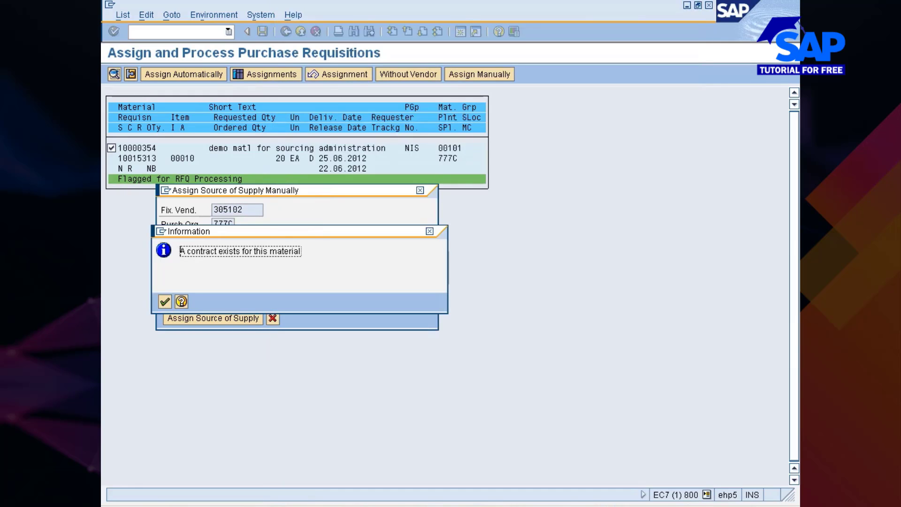
{"action": "key", "text": "Return"}
{"action": "left_click", "coordinate": [188, 318]}
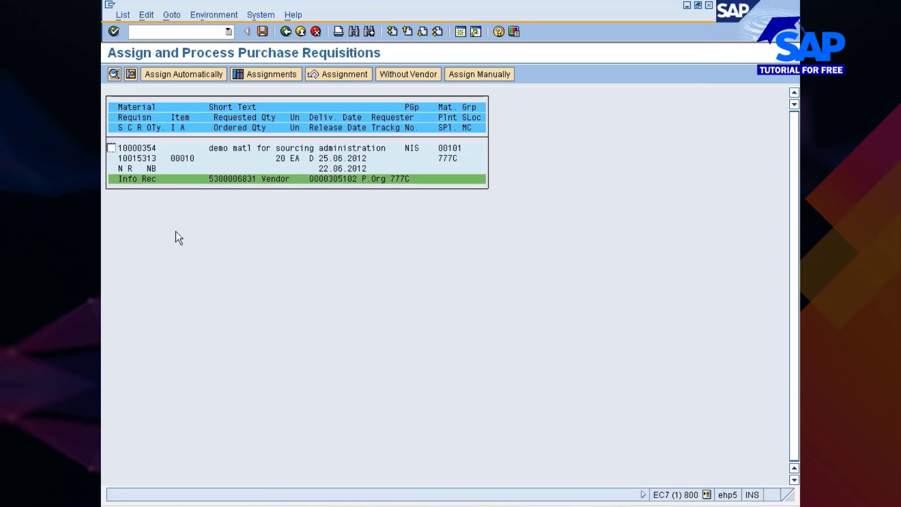
In the assignments overview, process vendor 305102's 777C NB line into a purchase order
{"action": "left_click", "coordinate": [238, 180]}
{"action": "left_click", "coordinate": [281, 77]}
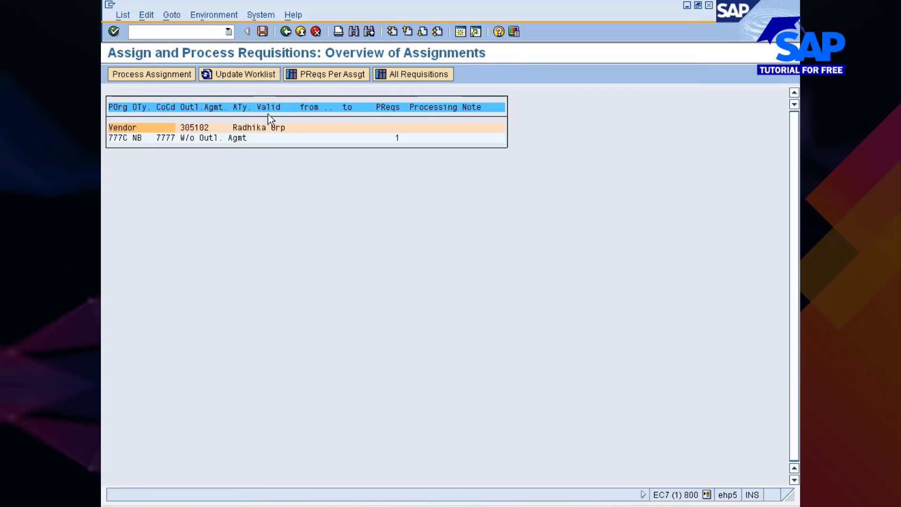
{"action": "left_click", "coordinate": [120, 128]}
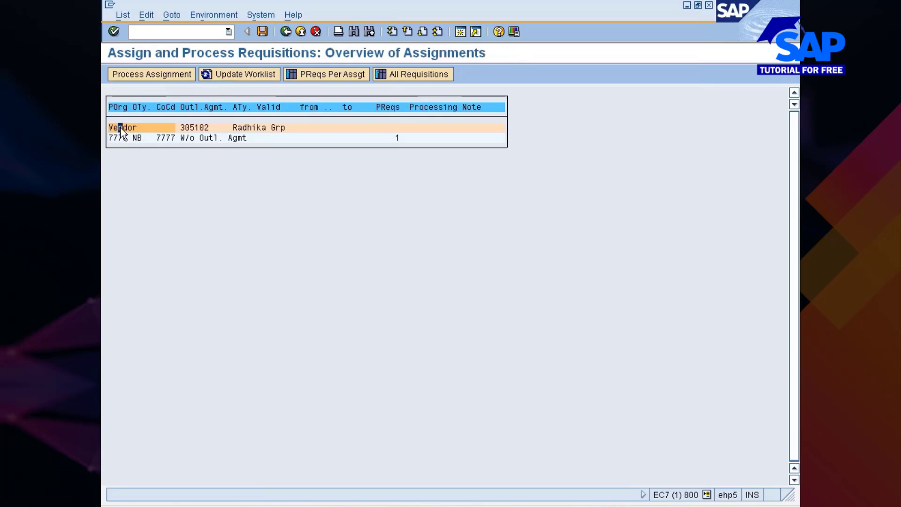
{"action": "left_click", "coordinate": [161, 78]}
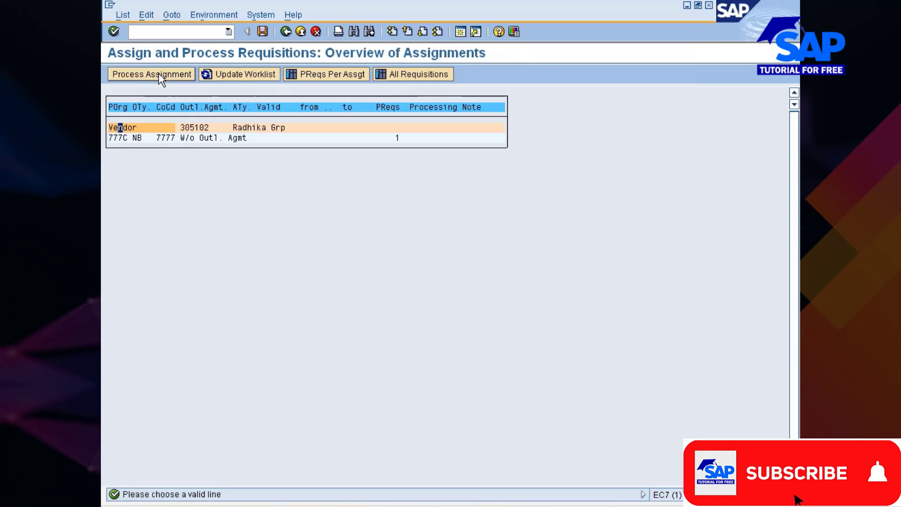
{"action": "left_click", "coordinate": [125, 138]}
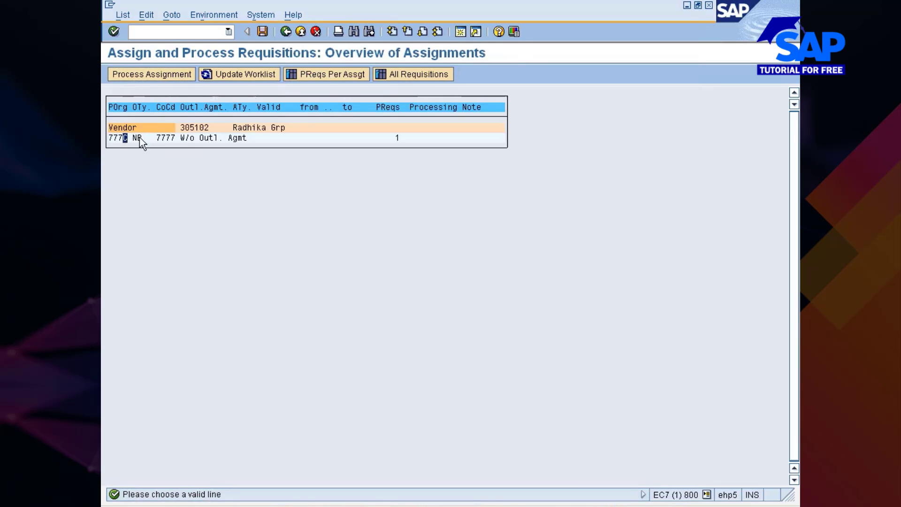
{"action": "left_click", "coordinate": [141, 74]}
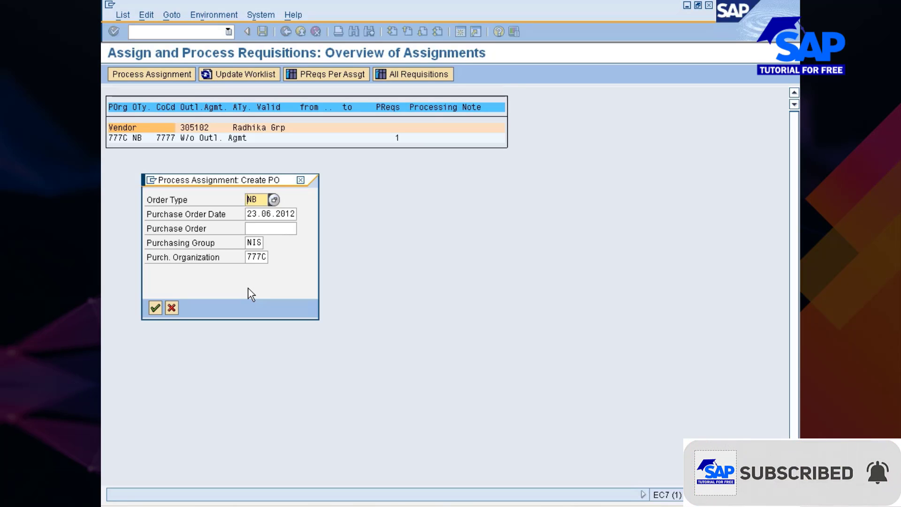
Set the order type to ZNPO in the Create PO dialog and confirm
{"action": "left_click", "coordinate": [274, 199]}
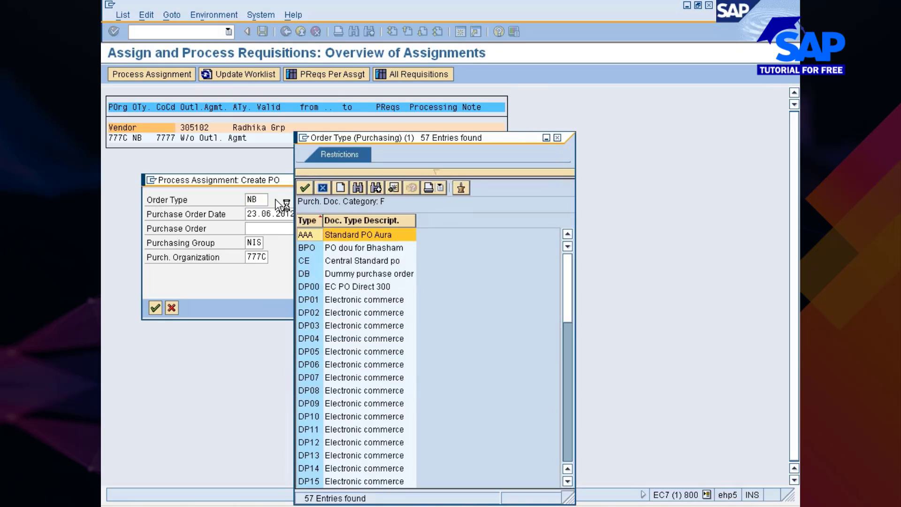
{"action": "scroll", "coordinate": [346, 374], "scroll_direction": "down", "scroll_amount": 7}
{"action": "scroll", "coordinate": [349, 377], "scroll_direction": "down", "scroll_amount": 2}
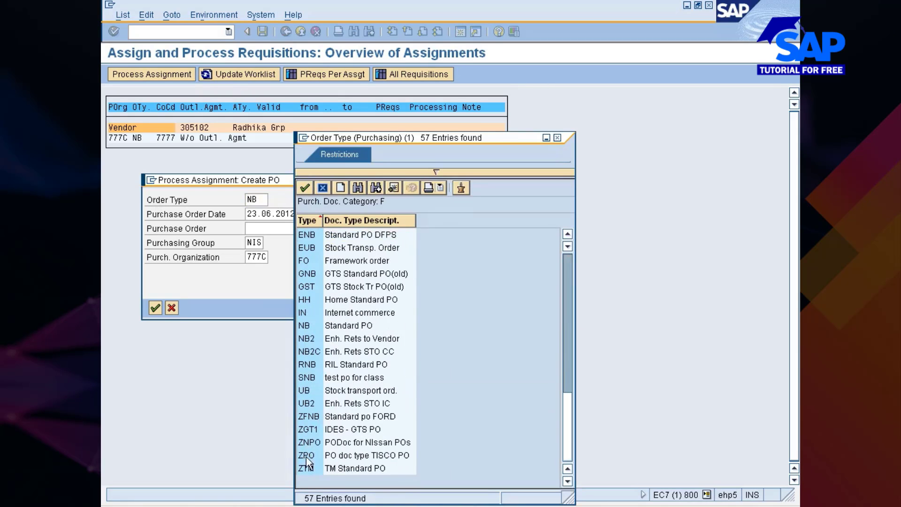
{"action": "left_click", "coordinate": [307, 442]}
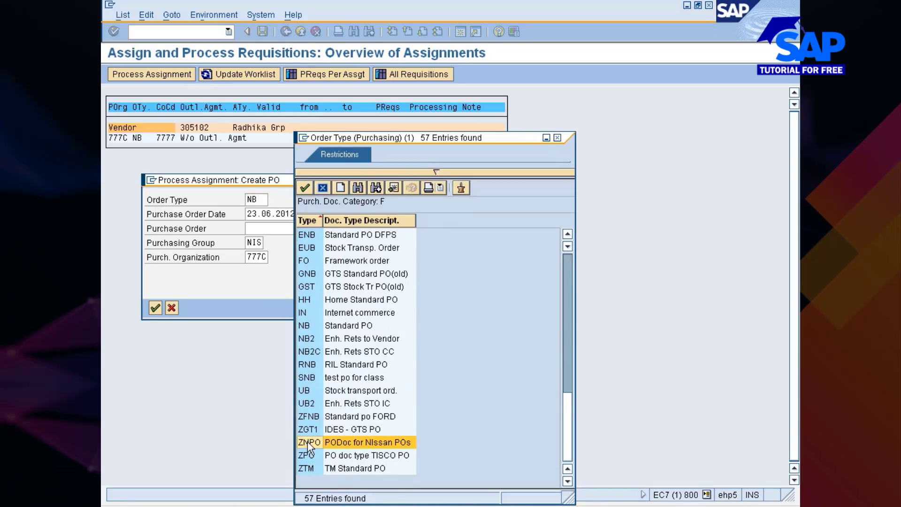
{"action": "double_click", "coordinate": [308, 443]}
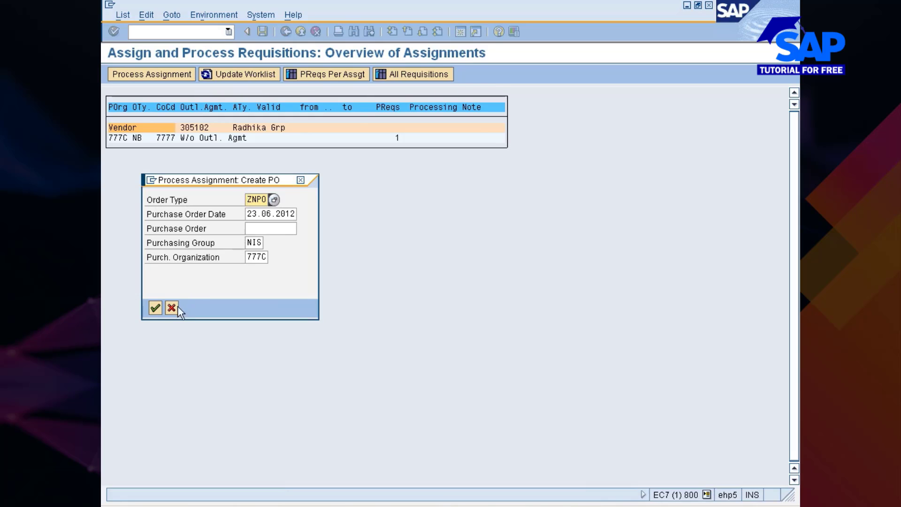
{"action": "left_click", "coordinate": [156, 308]}
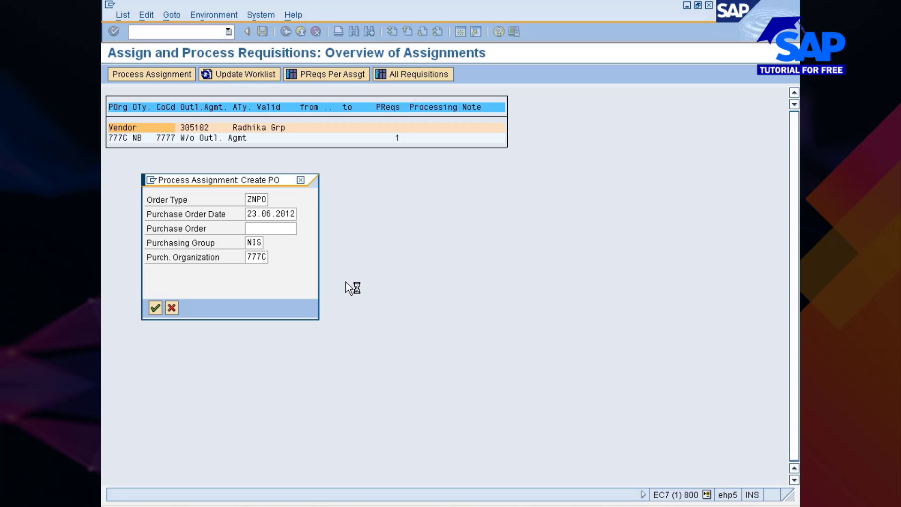
{"action": "left_click_drag", "start_coordinate": [239, 187], "coordinate": [344, 174]}
{"action": "key", "text": "Return"}
{"action": "key", "text": "Return"}
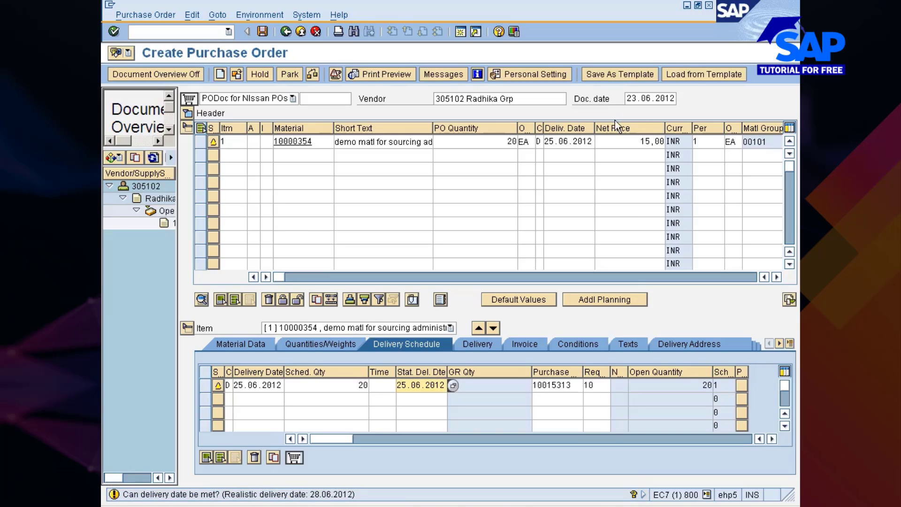
{"action": "key", "text": "Delete"}
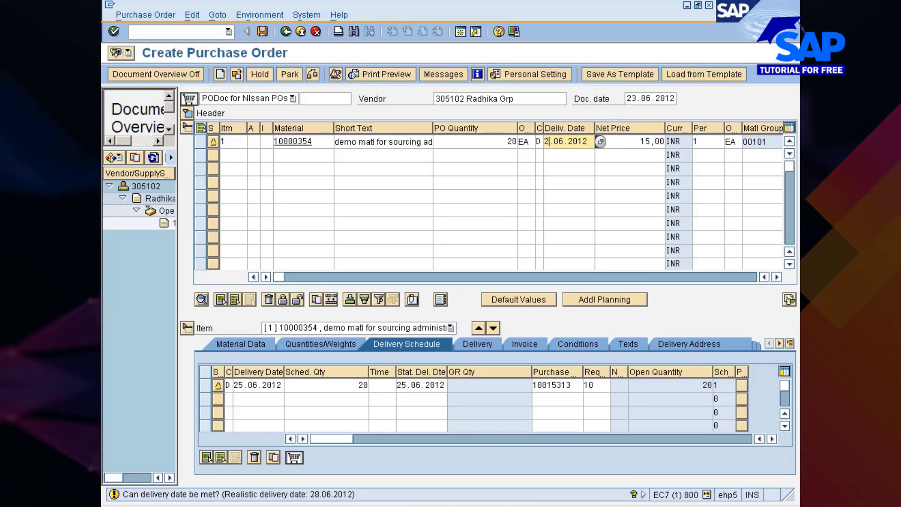
{"action": "type", "text": "7"}
{"action": "key", "text": "Return"}
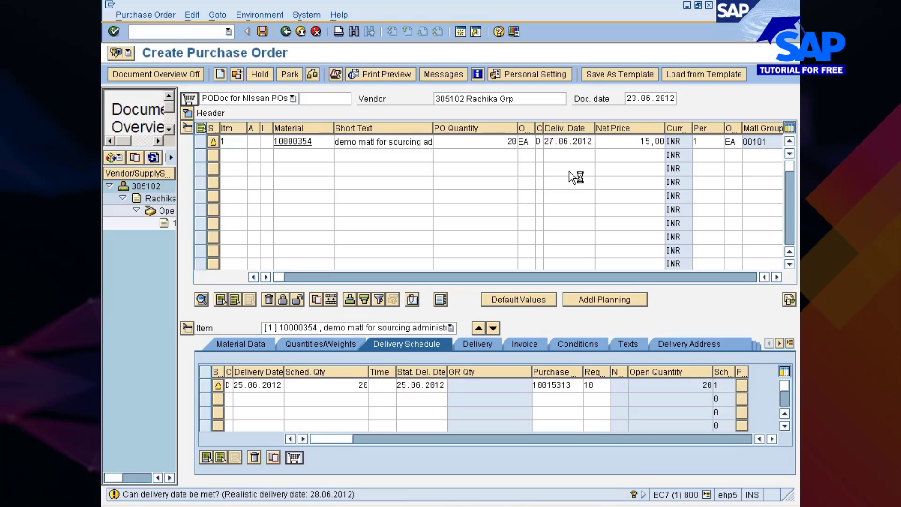
{"action": "left_click", "coordinate": [266, 29]}
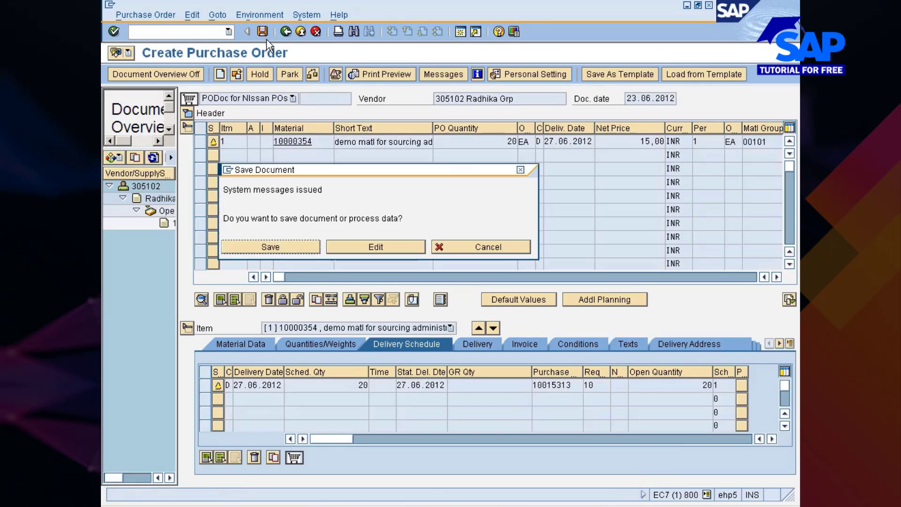
{"action": "left_click", "coordinate": [253, 248]}
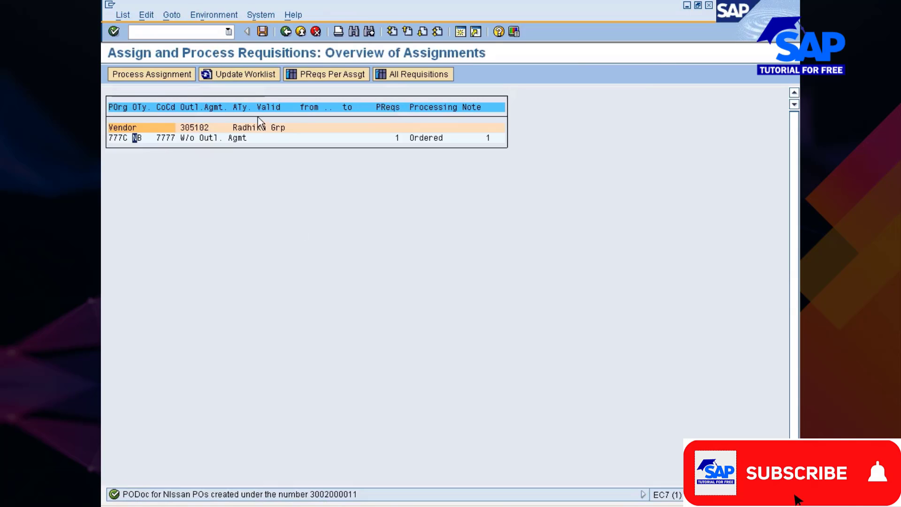
Refresh the assignment worklist and back out to the ME57 selection screen
{"action": "left_click", "coordinate": [251, 77]}
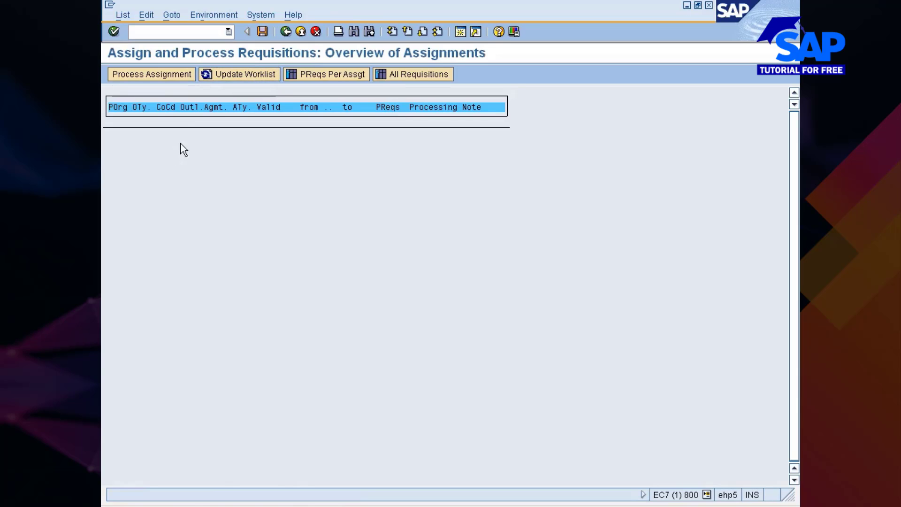
{"action": "left_click", "coordinate": [285, 31]}
{"action": "left_click", "coordinate": [285, 31]}
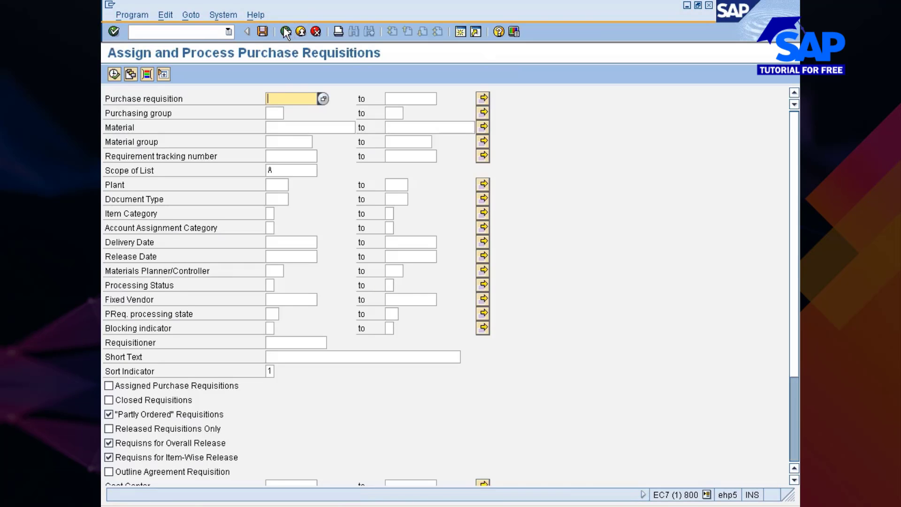
Return to SAP Easy Access and open ME58 Via Assignment List
{"action": "left_click", "coordinate": [285, 31]}
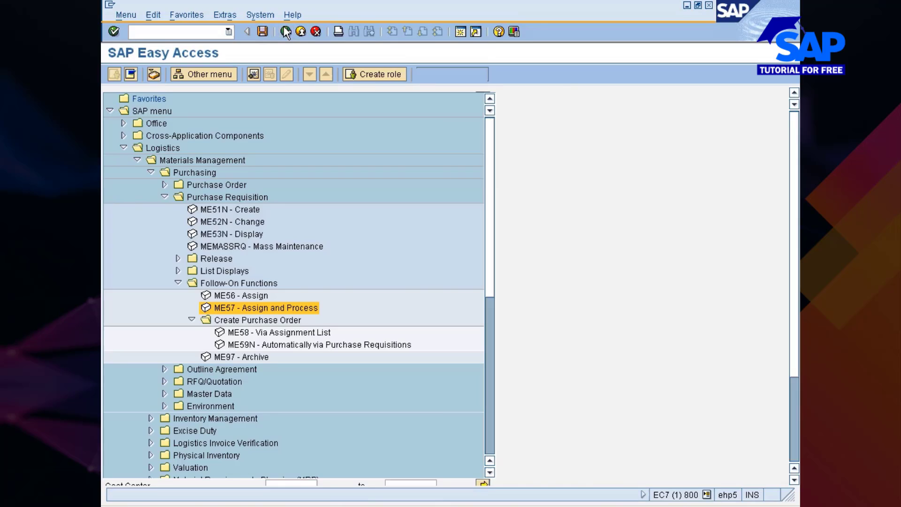
{"action": "scroll", "coordinate": [280, 164], "scroll_direction": "down", "scroll_amount": 5}
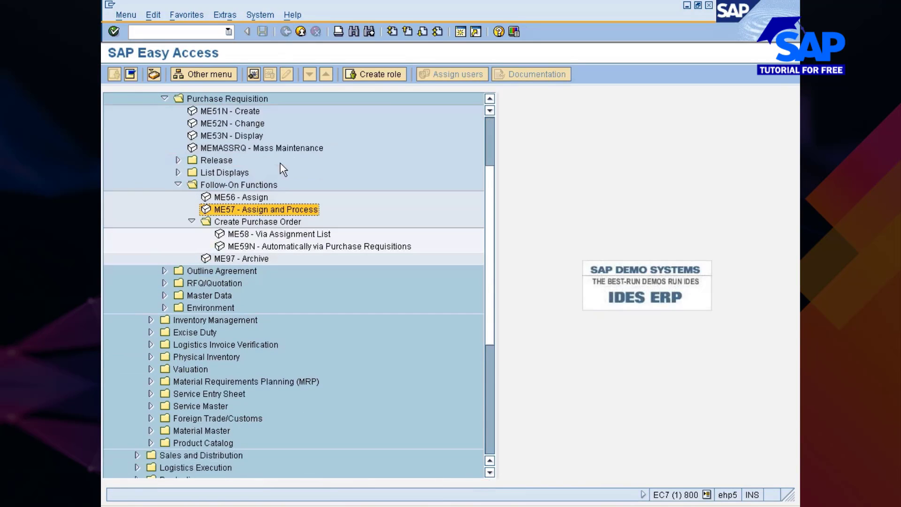
{"action": "left_click", "coordinate": [236, 175]}
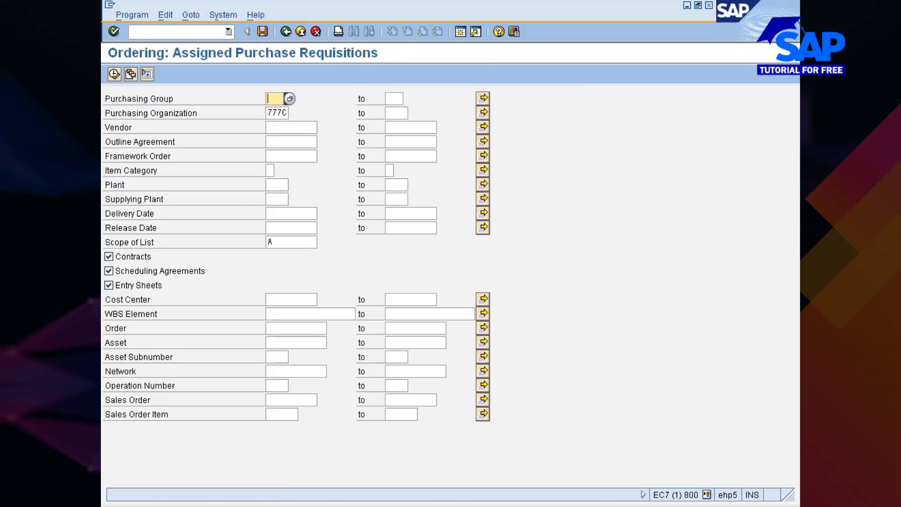
Restrict to vendor 305102 in purchasing org 777C and execute the selection
{"action": "left_click", "coordinate": [272, 113]}
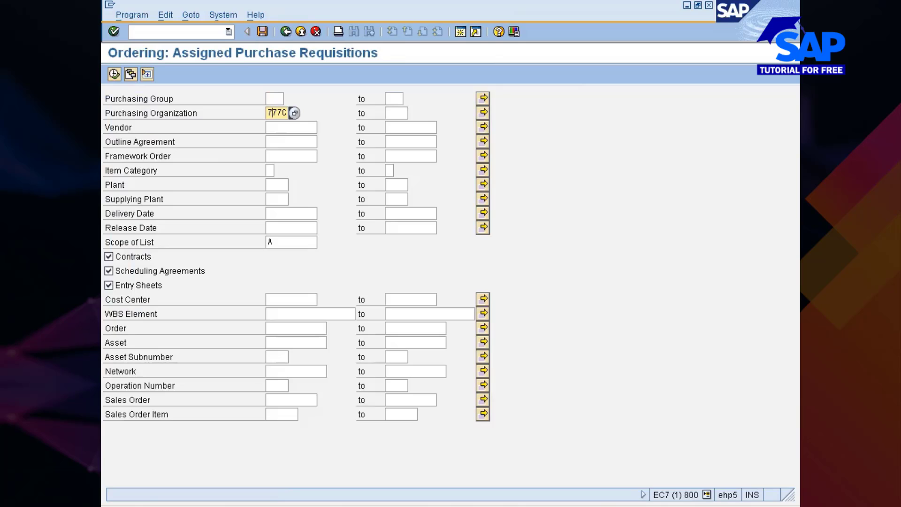
{"action": "left_click", "coordinate": [279, 128]}
{"action": "left_click", "coordinate": [323, 127]}
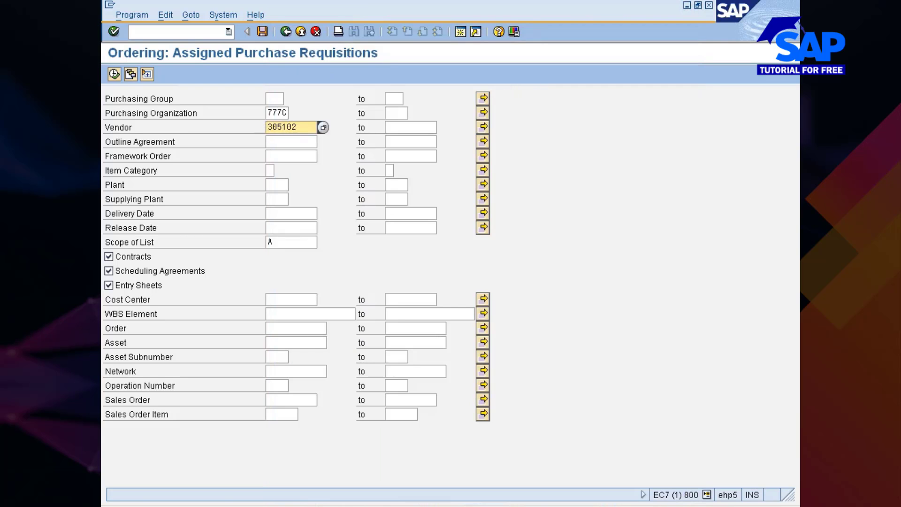
{"action": "left_click", "coordinate": [114, 75]}
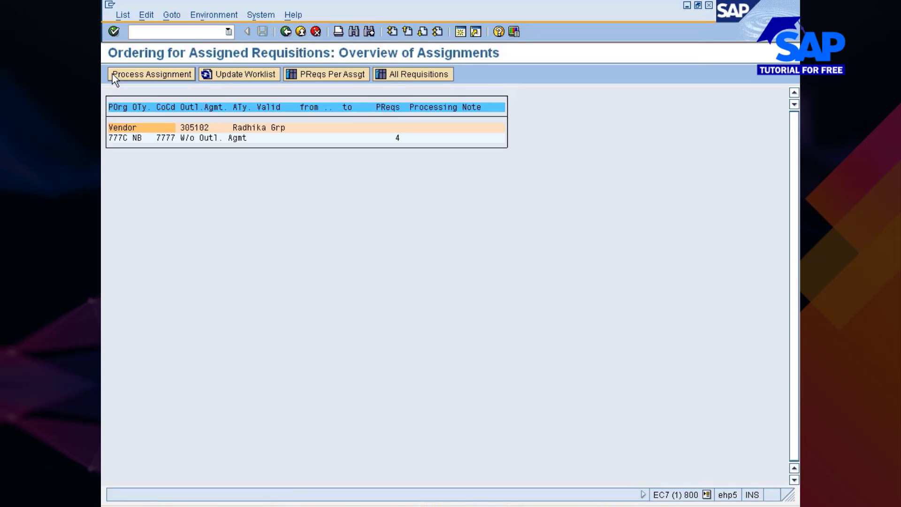
Open the assignment with 4 requisitions, list its four PReqs, then go back to the overview
{"action": "left_click", "coordinate": [398, 140]}
{"action": "left_click", "coordinate": [409, 75]}
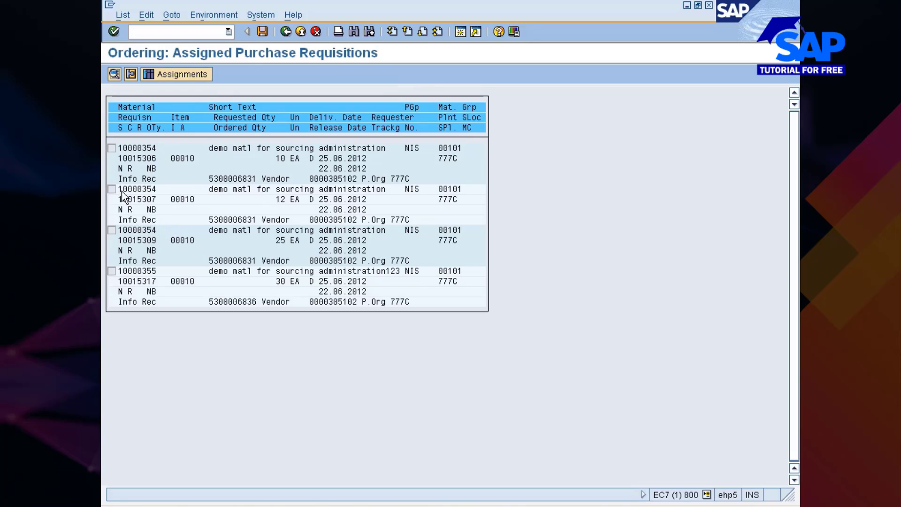
{"action": "left_click", "coordinate": [162, 74]}
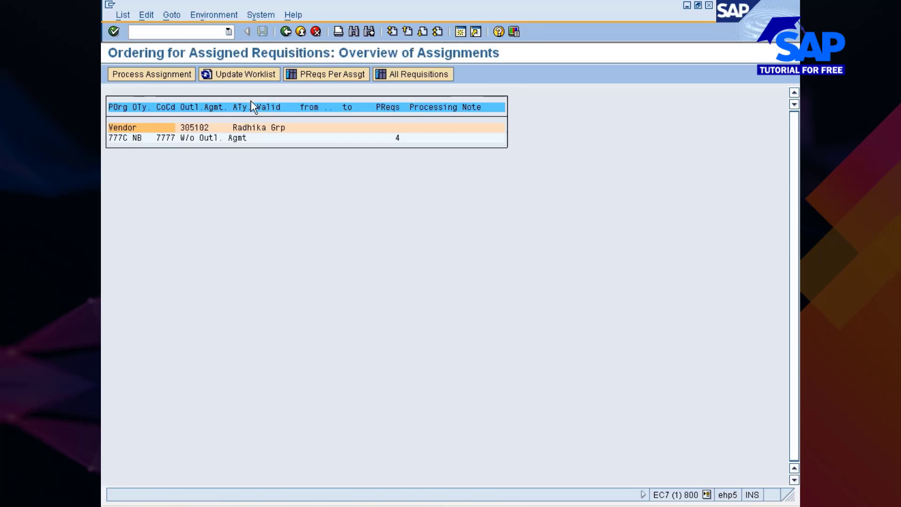
Copy requisition number 10015306 from the list, then select the 777C NB assignment line
{"action": "left_click", "coordinate": [399, 73]}
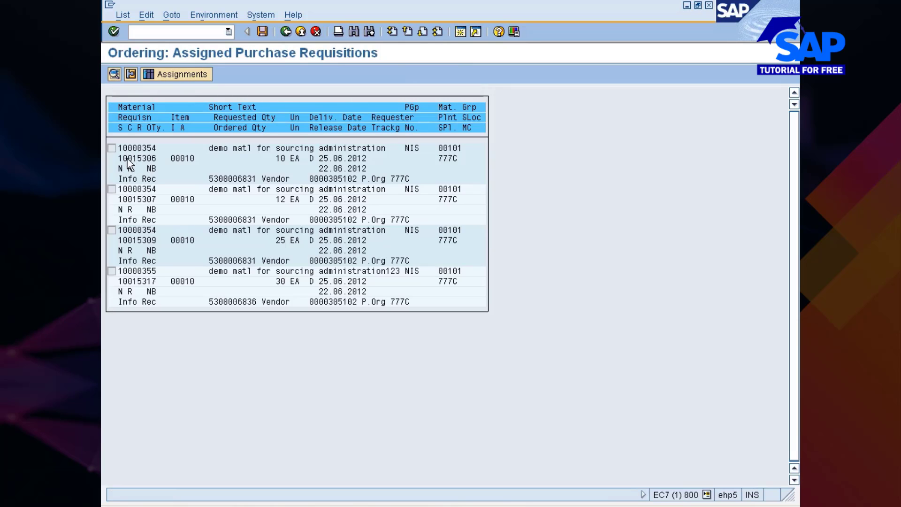
{"action": "left_click_drag", "start_coordinate": [118, 161], "coordinate": [168, 161]}
{"action": "key", "text": "ctrl+c"}
{"action": "left_click", "coordinate": [286, 31]}
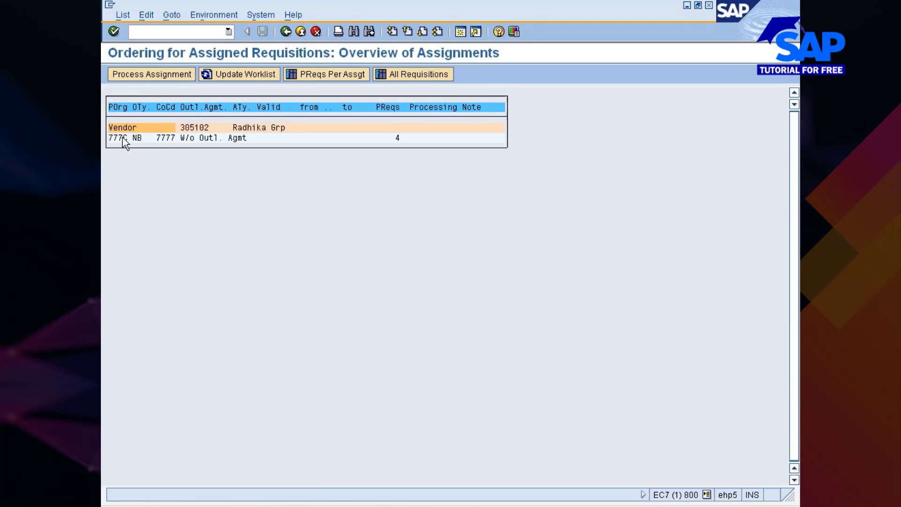
{"action": "left_click", "coordinate": [135, 138]}
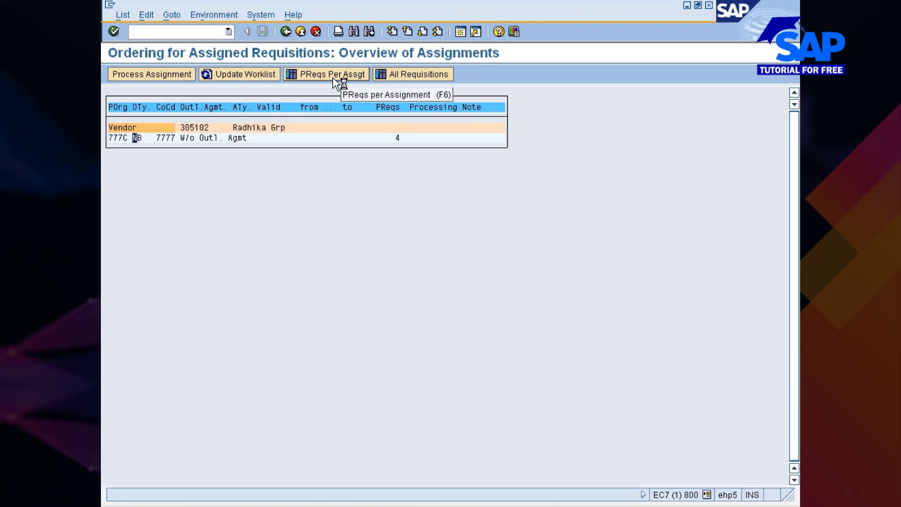
Create a purchase order from the assignment with order type ZNPO instead of NB
{"action": "left_click", "coordinate": [173, 76]}
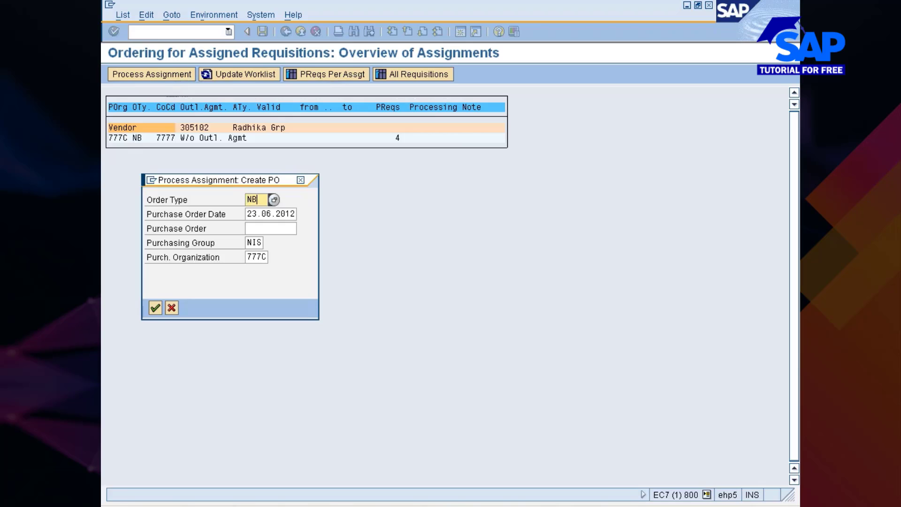
{"action": "key", "text": "BackSpace"}
{"action": "key", "text": "BackSpace"}
{"action": "key", "text": "Down"}
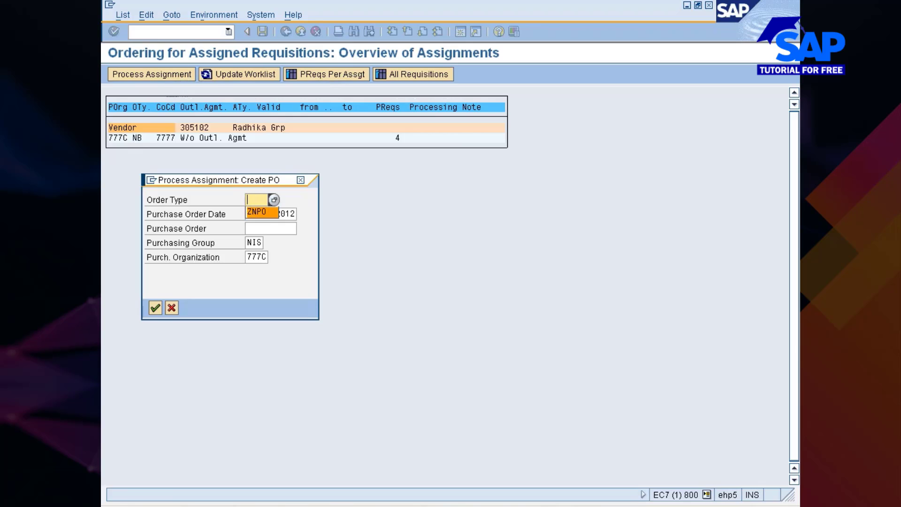
{"action": "key", "text": "Return"}
{"action": "key", "text": "Return"}
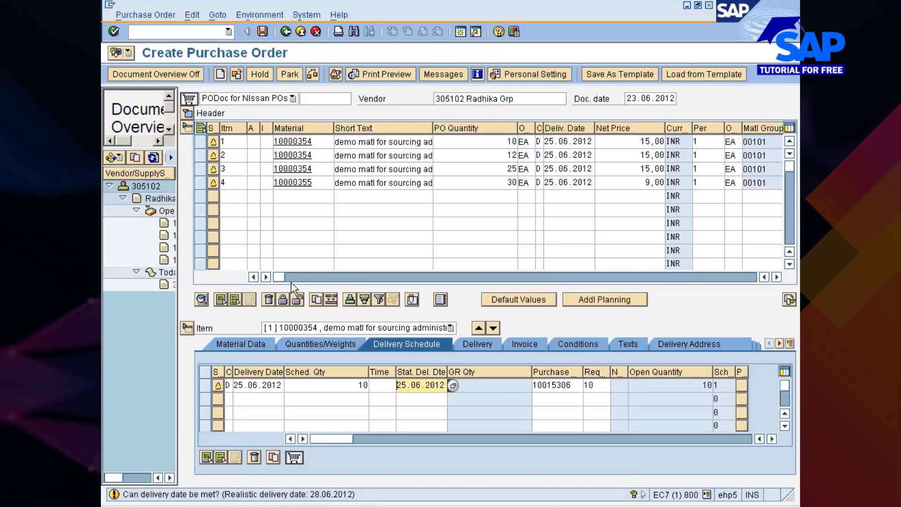
Review the order's items and highlight vendor number 305102 in the header
{"action": "left_click_drag", "start_coordinate": [286, 280], "coordinate": [488, 280]}
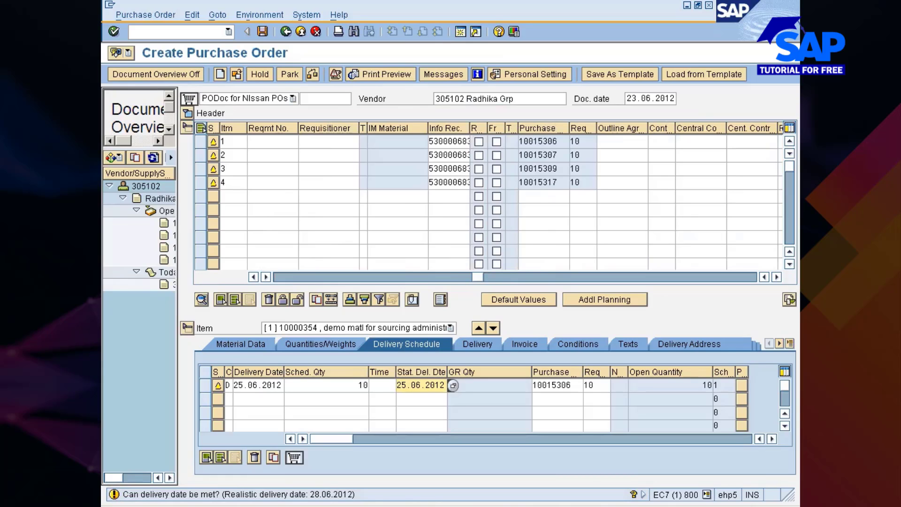
{"action": "left_click", "coordinate": [343, 277]}
{"action": "left_click_drag", "start_coordinate": [342, 277], "coordinate": [283, 279]}
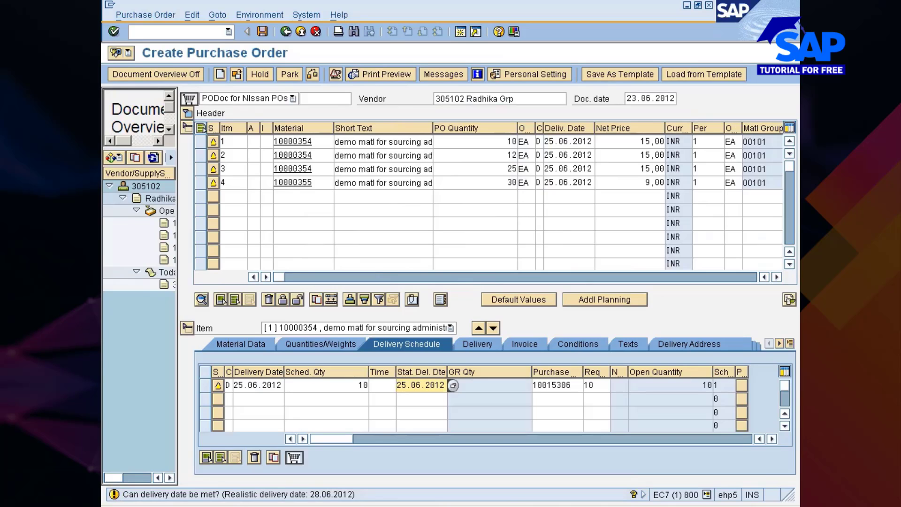
{"action": "left_click_drag", "start_coordinate": [515, 98], "coordinate": [433, 100]}
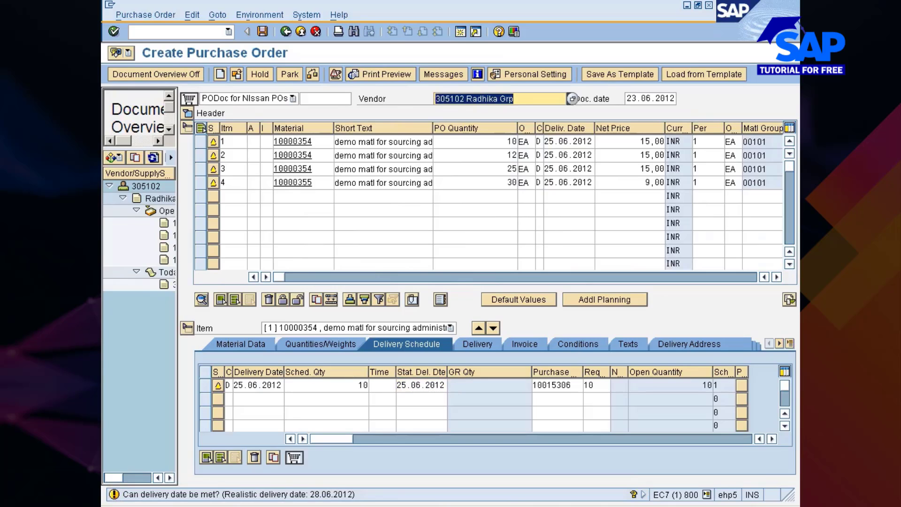
{"action": "left_click", "coordinate": [434, 100]}
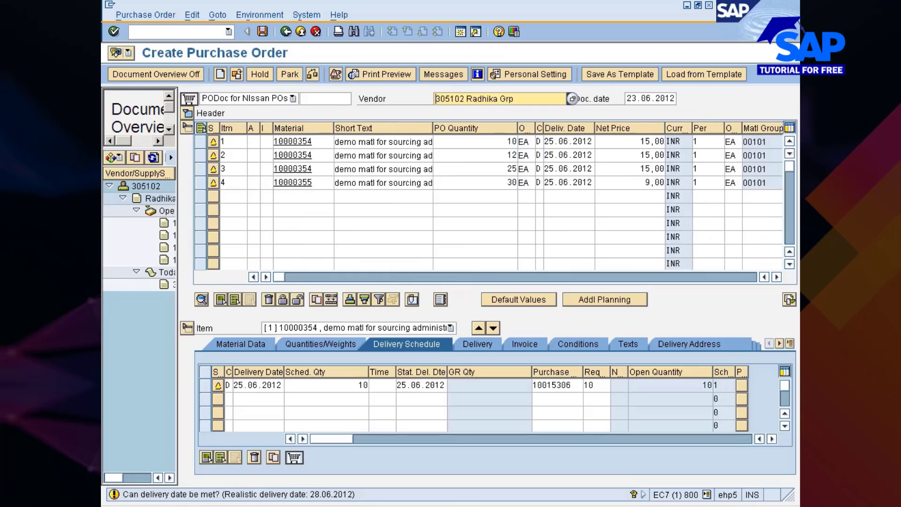
Save the four-item ZNPO purchase order despite system messages, then switch to Excel
{"action": "left_click", "coordinate": [263, 32]}
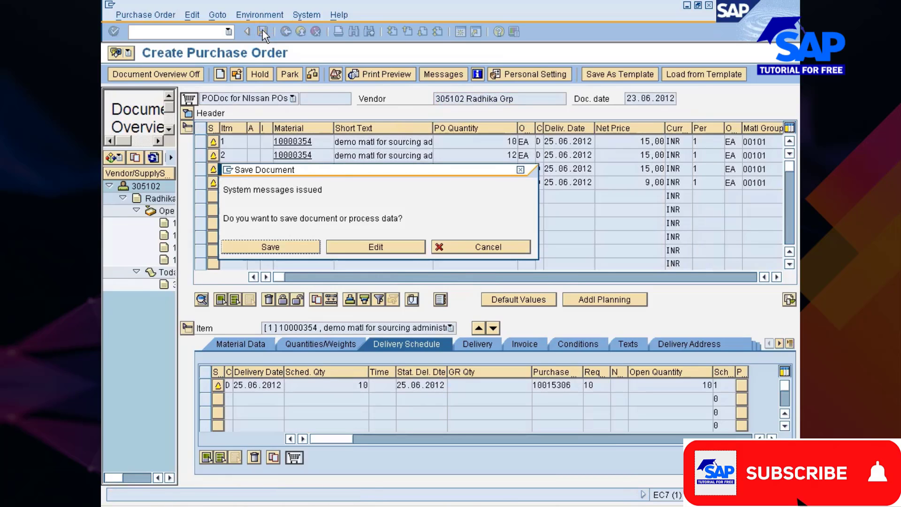
{"action": "left_click", "coordinate": [262, 245]}
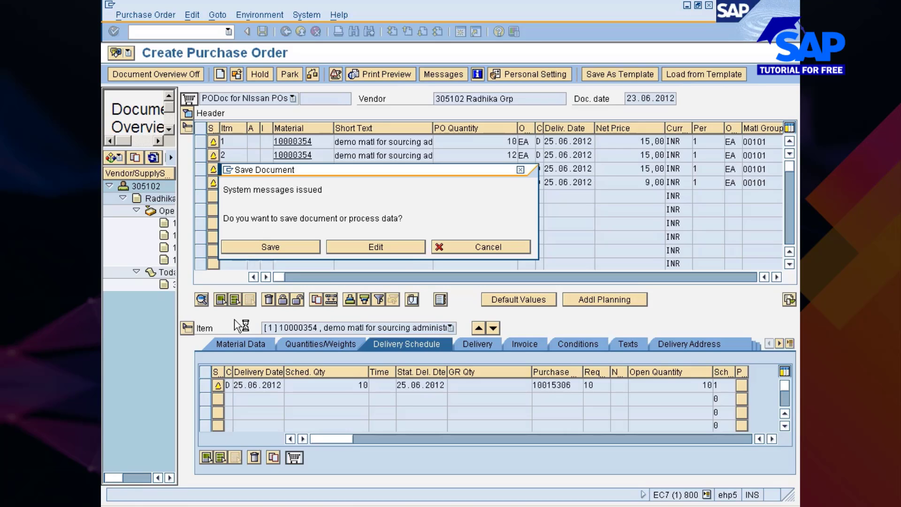
{"action": "key", "text": "alt+Tab"}
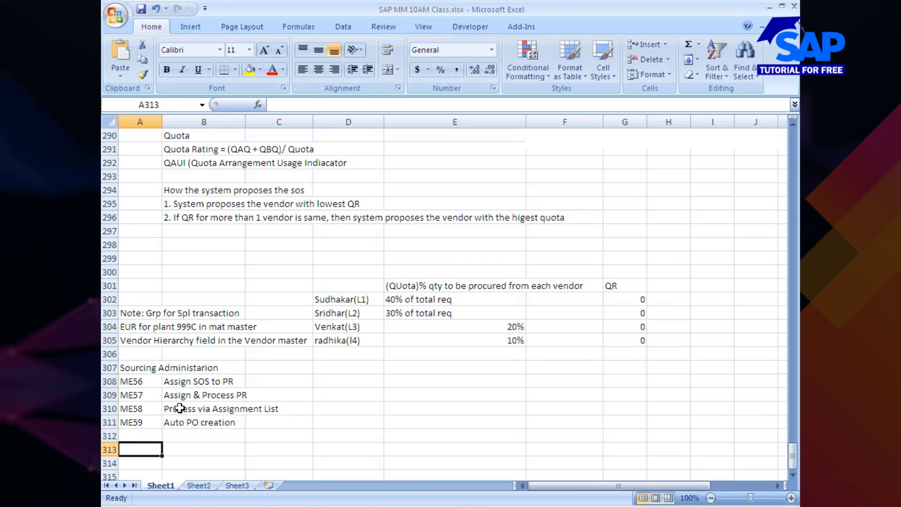
Reword cell B310's ME58 note to 'Process PRs via Assignment List', then switch back to SAP
{"action": "left_click", "coordinate": [179, 408]}
{"action": "left_click", "coordinate": [306, 105]}
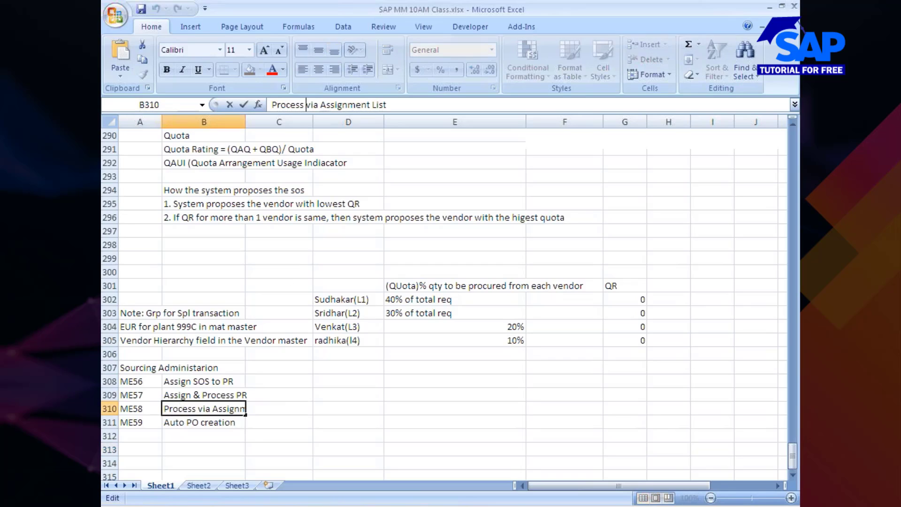
{"action": "type", "text": "ORs"}
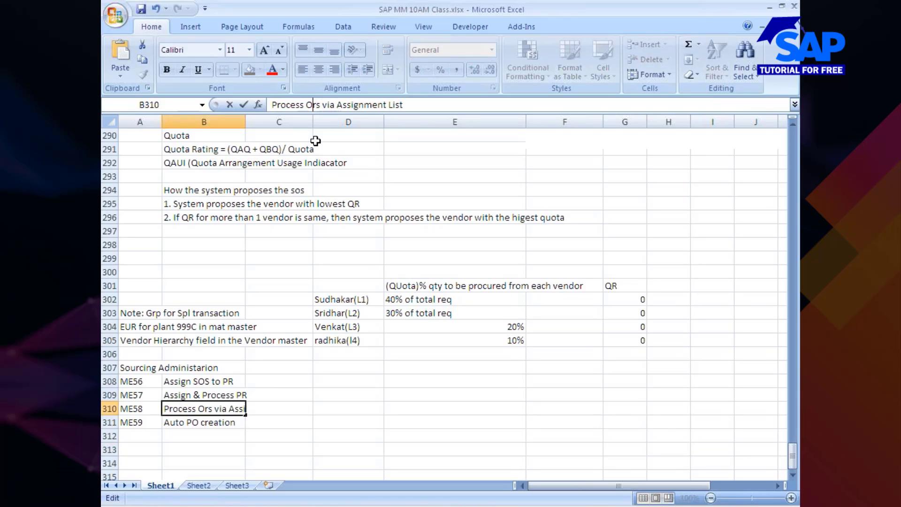
{"action": "key", "text": "BackSpace"}
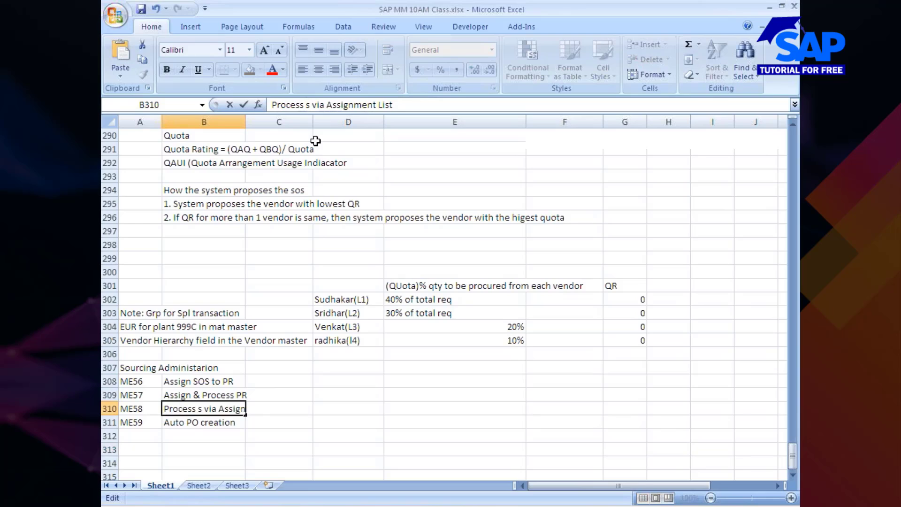
{"action": "type", "text": "PRs"}
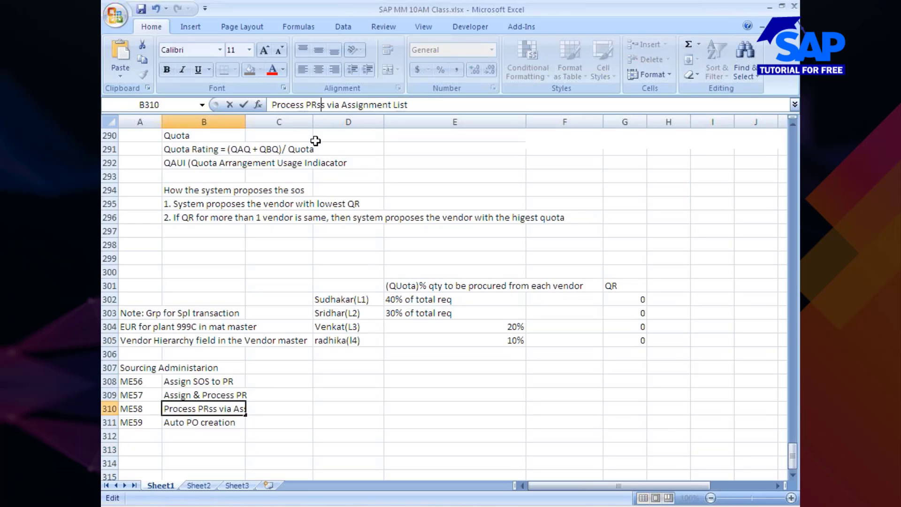
{"action": "key", "text": "BackSpace"}
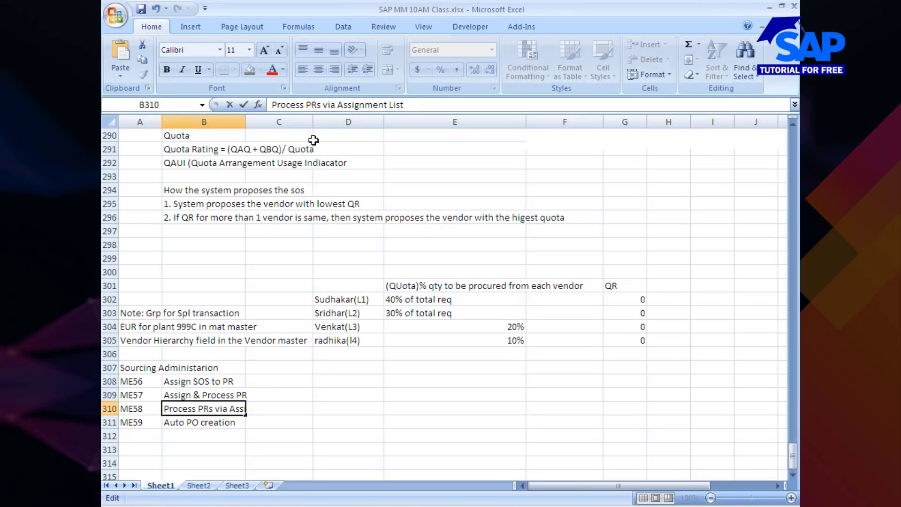
{"action": "left_click", "coordinate": [202, 450]}
{"action": "key", "text": "alt+Tab"}
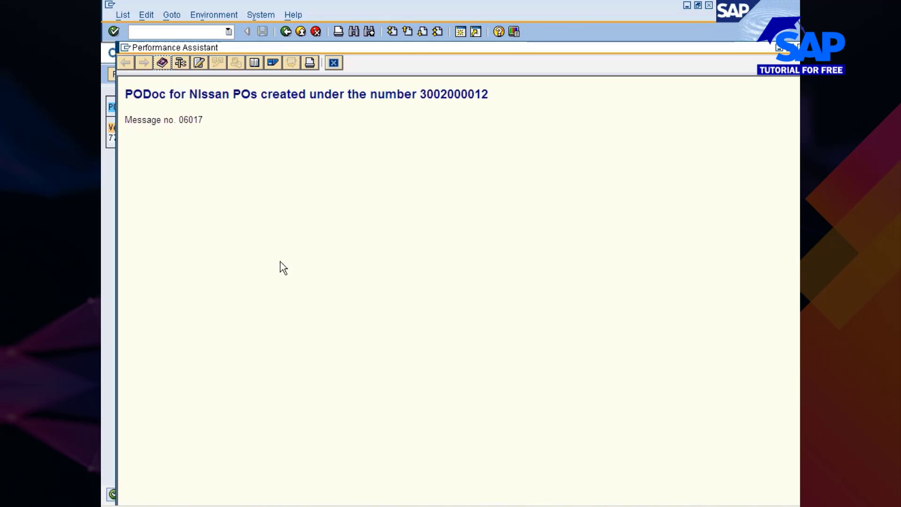
{"action": "double_click", "coordinate": [446, 96]}
{"action": "key", "text": "ctrl+c"}
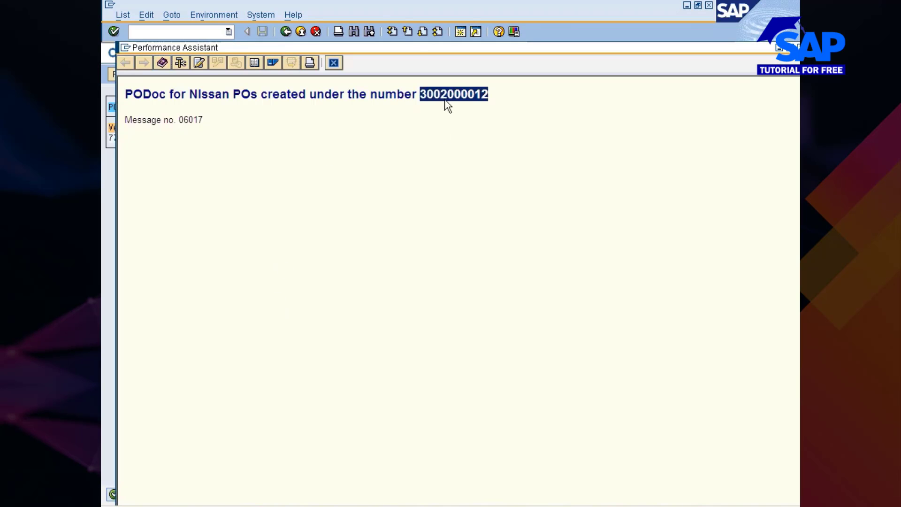
{"action": "left_click", "coordinate": [334, 62]}
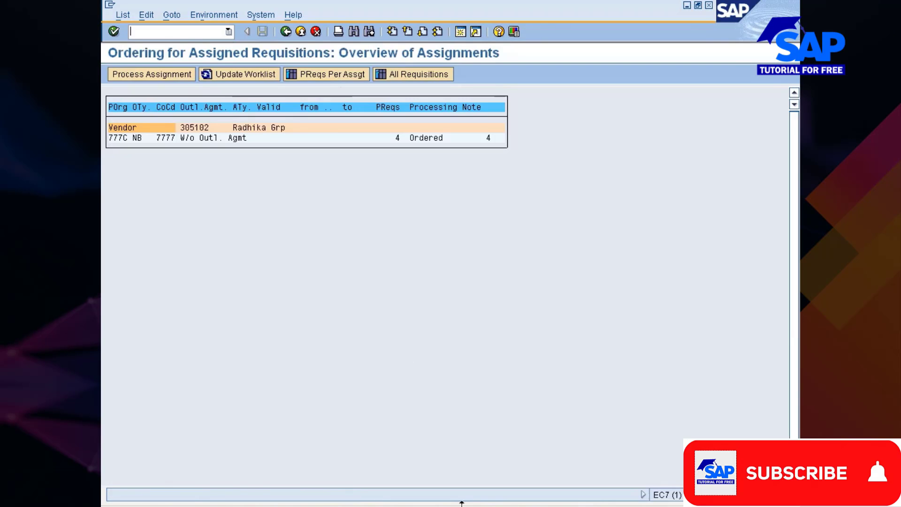
{"action": "left_click", "coordinate": [462, 504]}
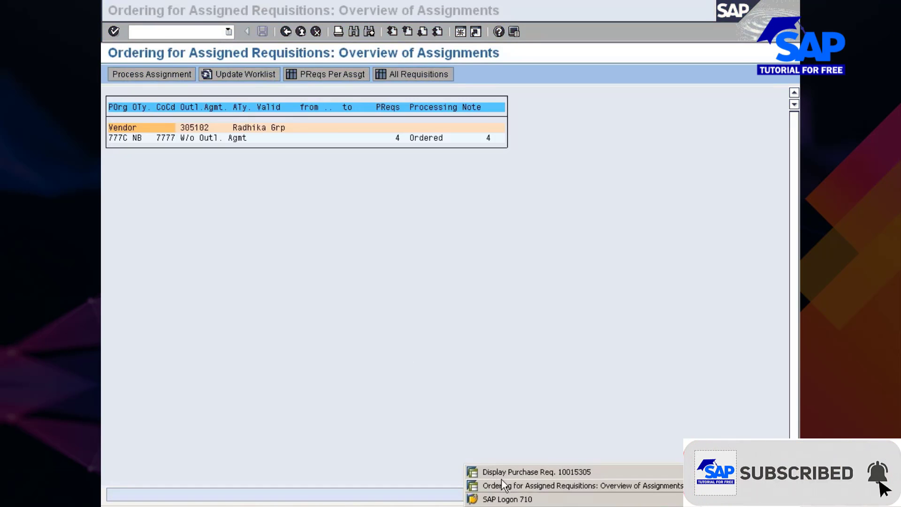
{"action": "left_click", "coordinate": [501, 472]}
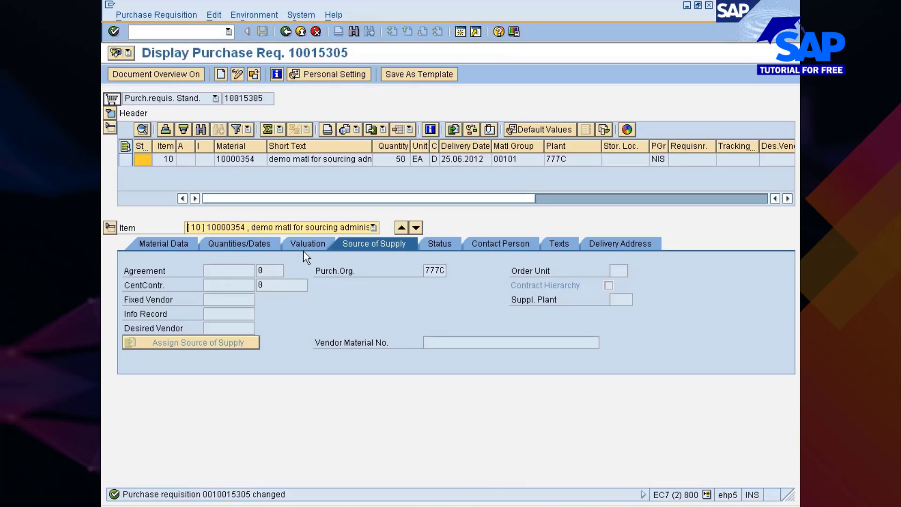
{"action": "left_click", "coordinate": [168, 32]}
{"action": "type", "text": "/nme"}
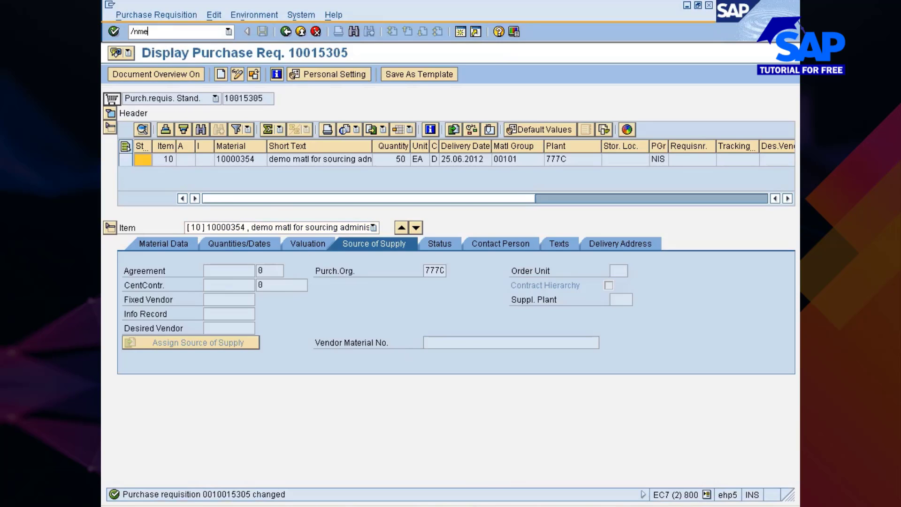
{"action": "type", "text": "21n"}
{"action": "key", "text": "Return"}
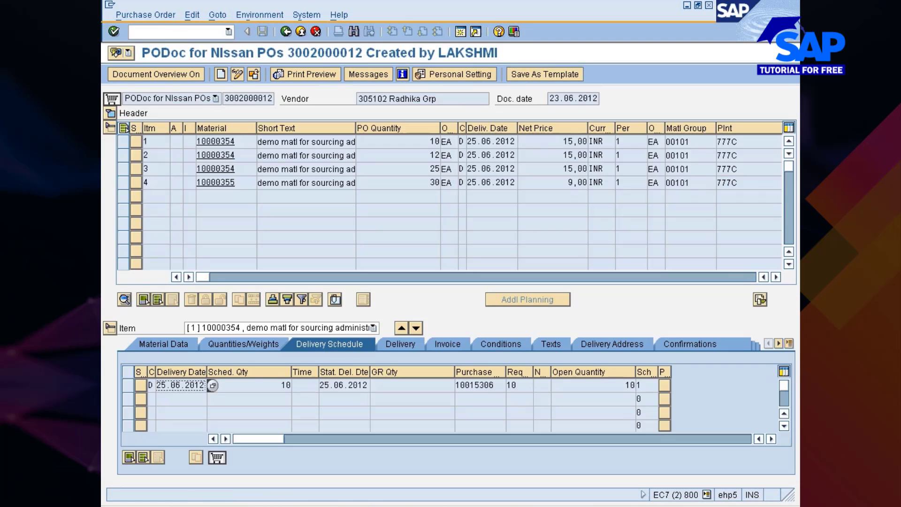
{"action": "left_click", "coordinate": [256, 74]}
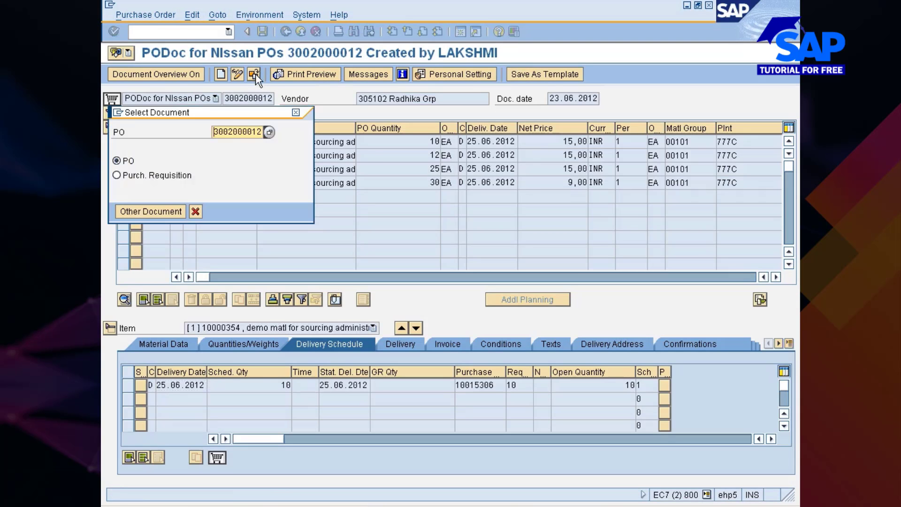
{"action": "key", "text": "ctrl+a"}
{"action": "key", "text": "ctrl+v"}
{"action": "key", "text": "Return"}
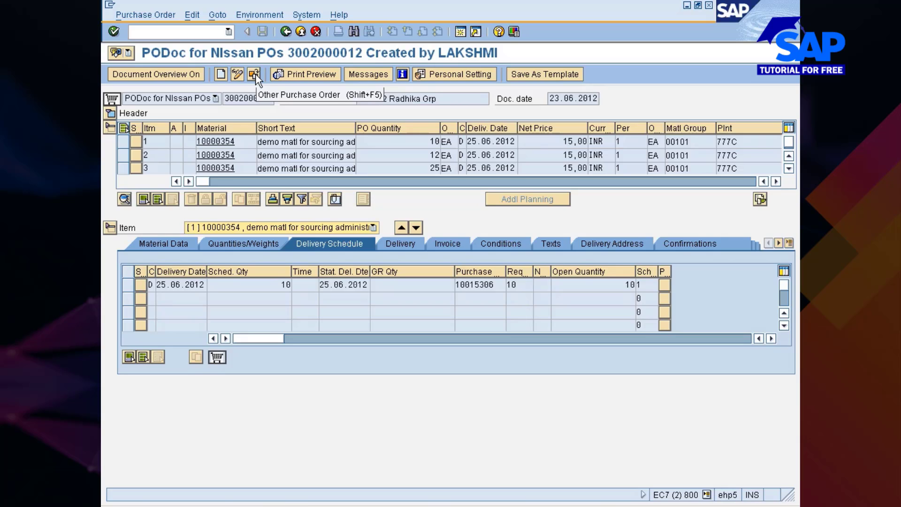
{"action": "left_click", "coordinate": [255, 74]}
{"action": "left_click", "coordinate": [256, 75]}
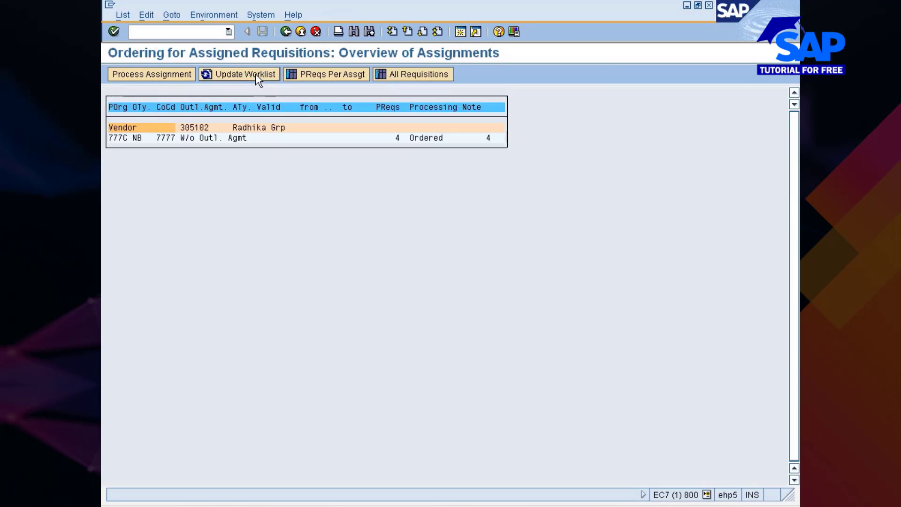
{"action": "left_click", "coordinate": [256, 74]}
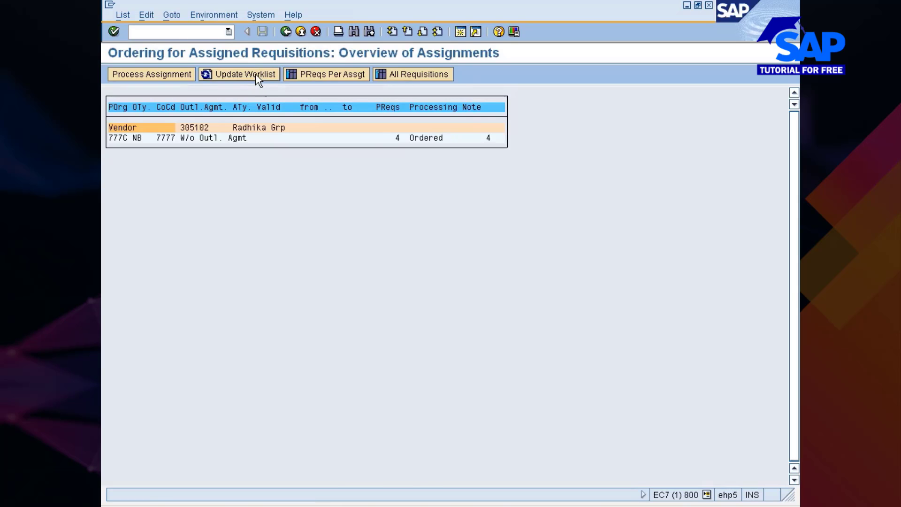
{"action": "key", "text": "alt+Tab"}
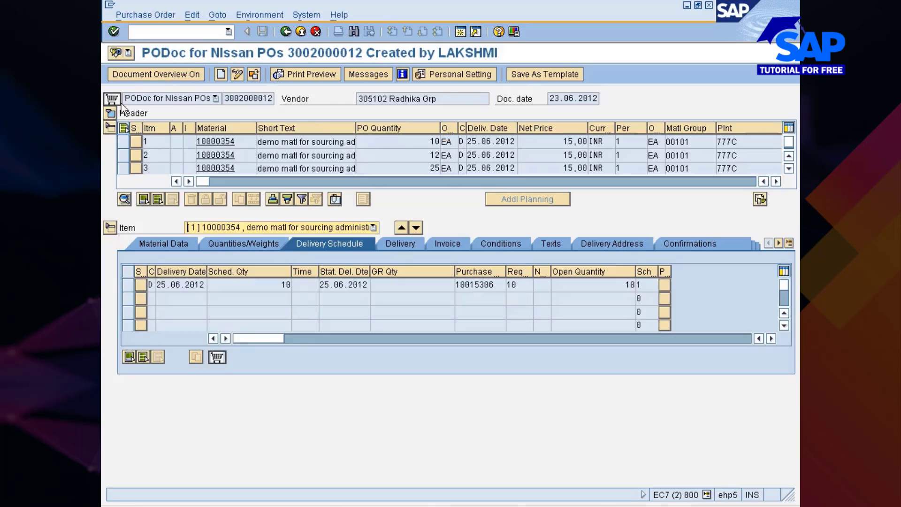
{"action": "left_click", "coordinate": [111, 114]}
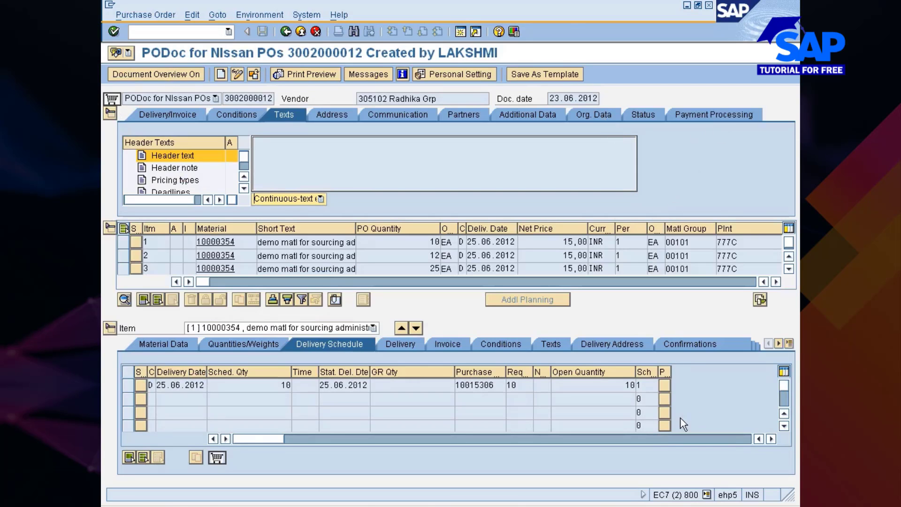
{"action": "left_click", "coordinate": [674, 440]}
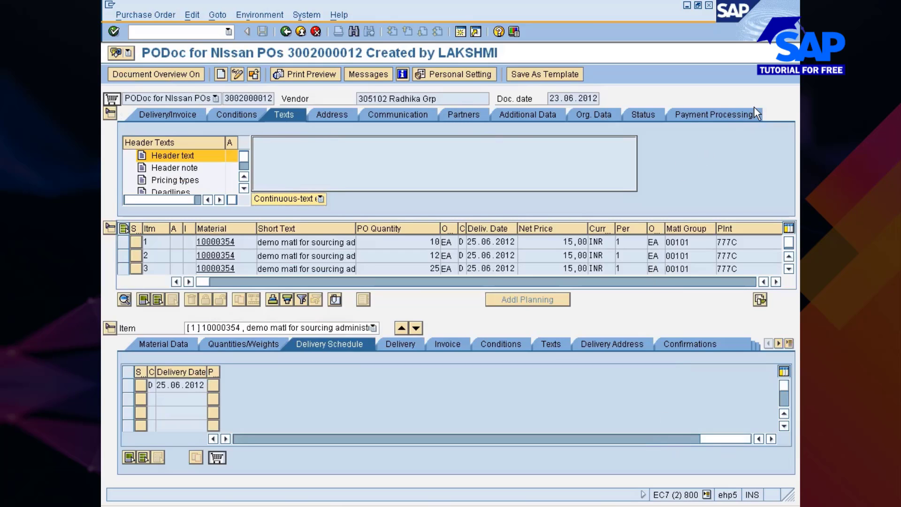
Leave the ME58 ordering screens for SAP Easy Access and select the ME59N entry
{"action": "left_click", "coordinate": [315, 75]}
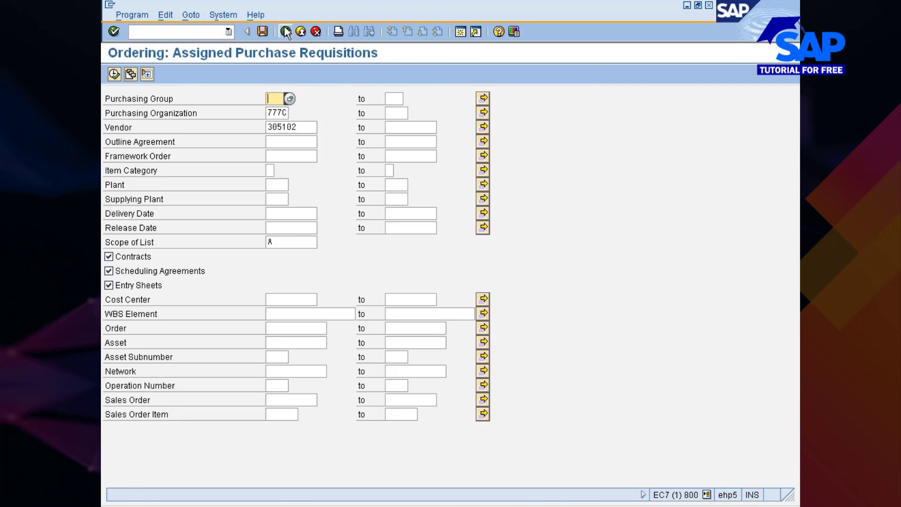
{"action": "left_click", "coordinate": [285, 32]}
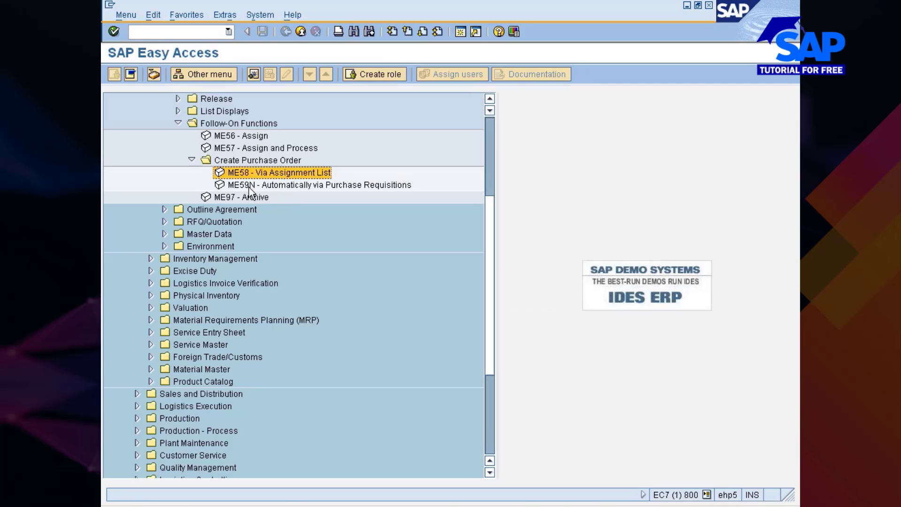
{"action": "left_click", "coordinate": [250, 186]}
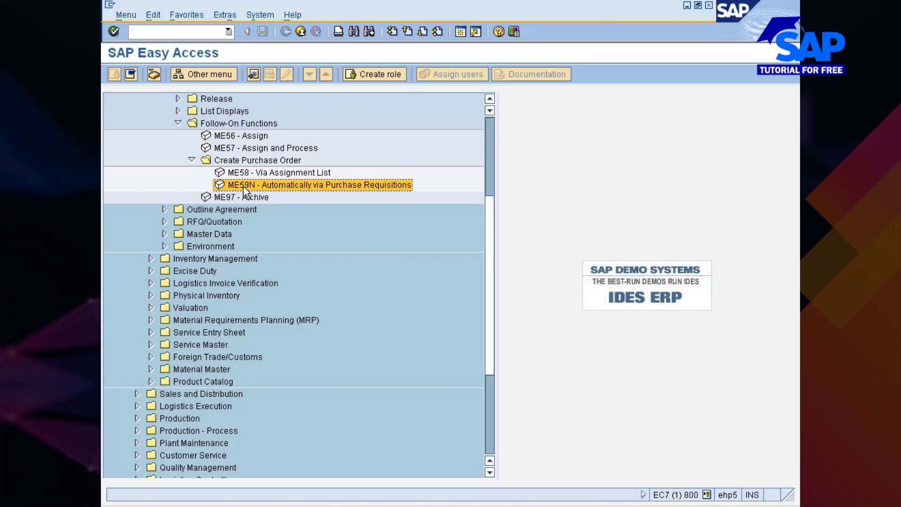
Launch ME59N 'Automatically via Purchase Requisitions' from the SAP Easy Access menu
{"action": "double_click", "coordinate": [243, 185]}
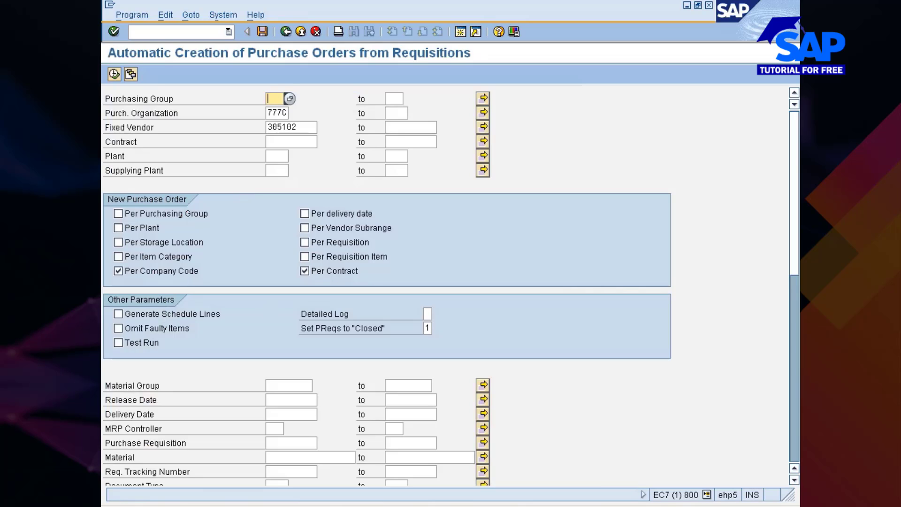
{"action": "left_click", "coordinate": [445, 505]}
{"action": "left_click", "coordinate": [454, 487]}
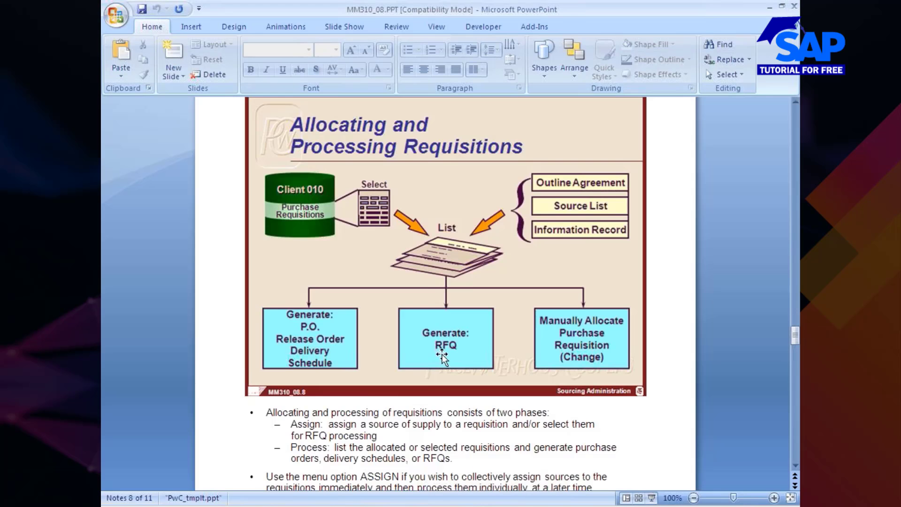
{"action": "scroll", "coordinate": [416, 350], "scroll_direction": "down", "scroll_amount": 1}
{"action": "scroll", "coordinate": [417, 350], "scroll_direction": "down", "scroll_amount": 3}
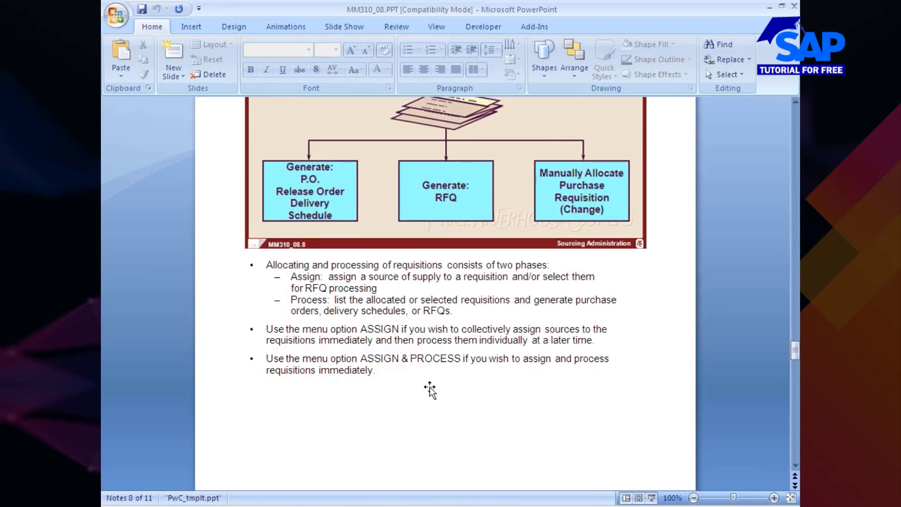
{"action": "left_click", "coordinate": [651, 499]}
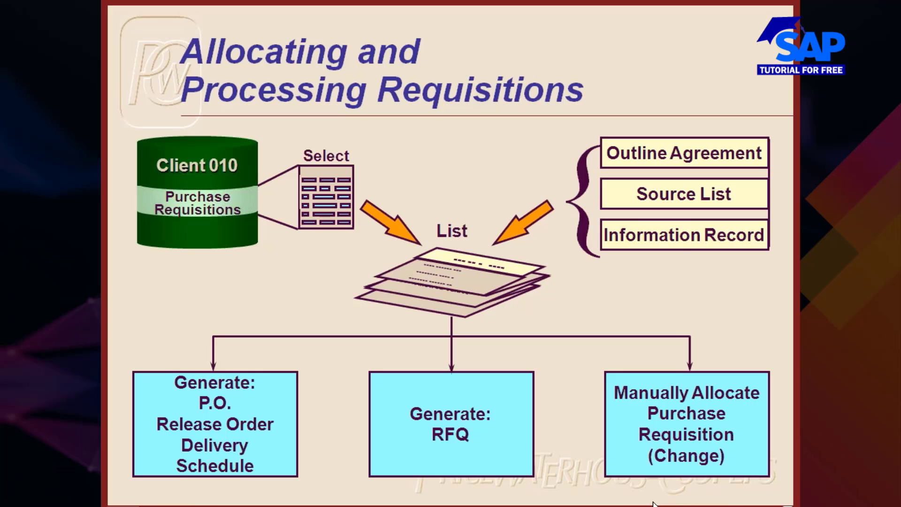
{"action": "left_click", "coordinate": [654, 502]}
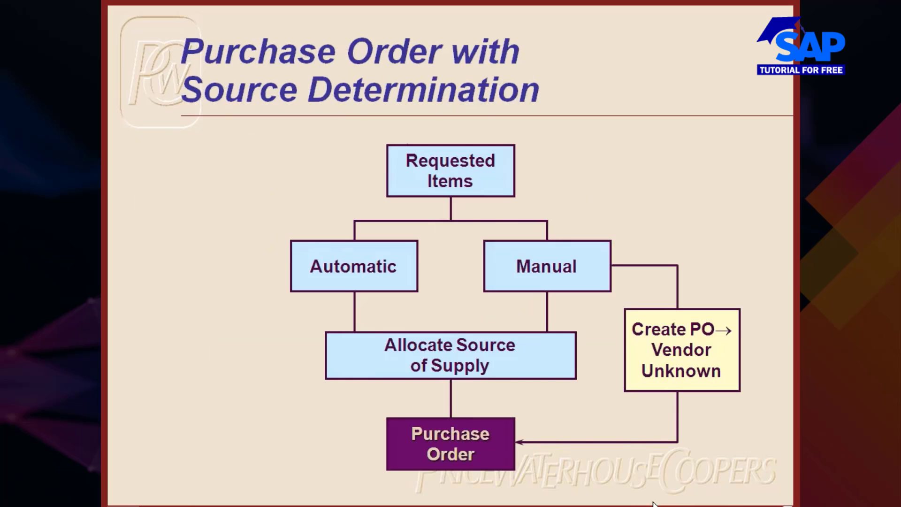
{"action": "left_click", "coordinate": [653, 503]}
{"action": "key", "text": "Left"}
{"action": "key", "text": "alt+Tab"}
{"action": "key", "text": "alt+Tab"}
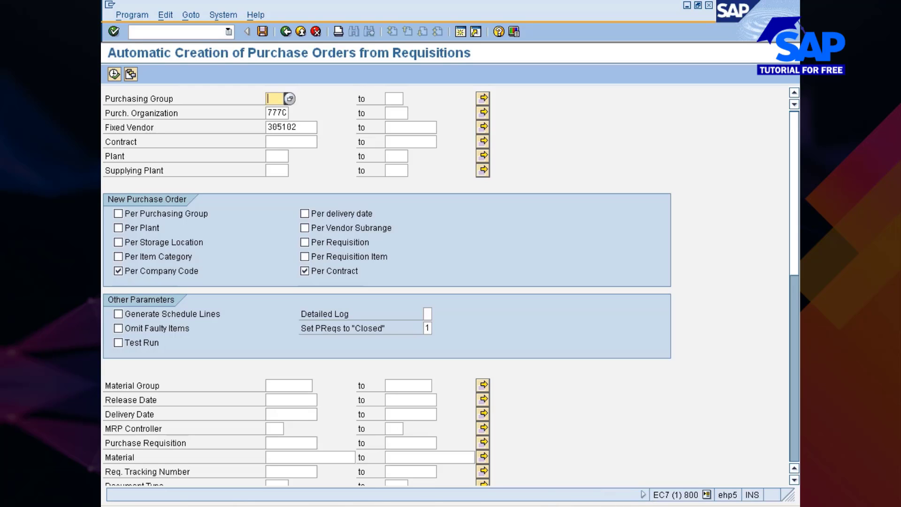
Return to the SAP session and start the Change Material transaction with /omm02
{"action": "left_click", "coordinate": [486, 506]}
{"action": "left_click", "coordinate": [465, 505]}
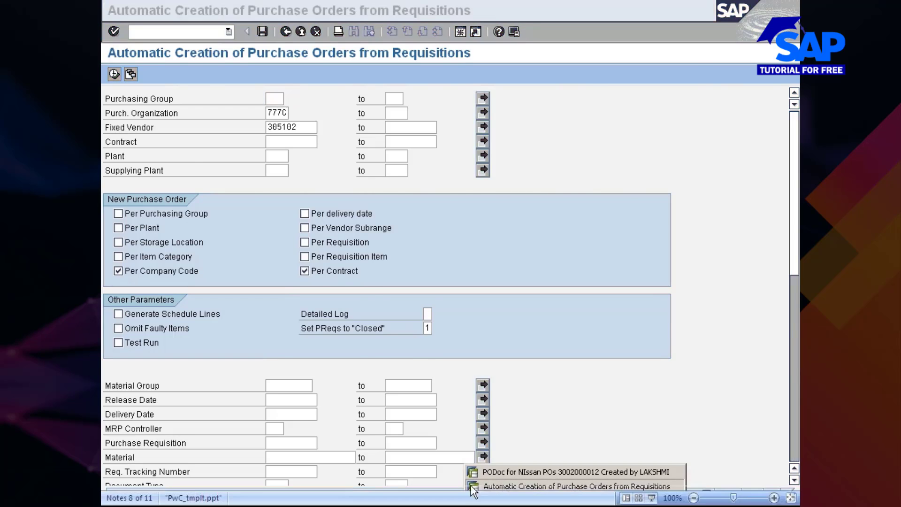
{"action": "key", "text": "alt+Tab"}
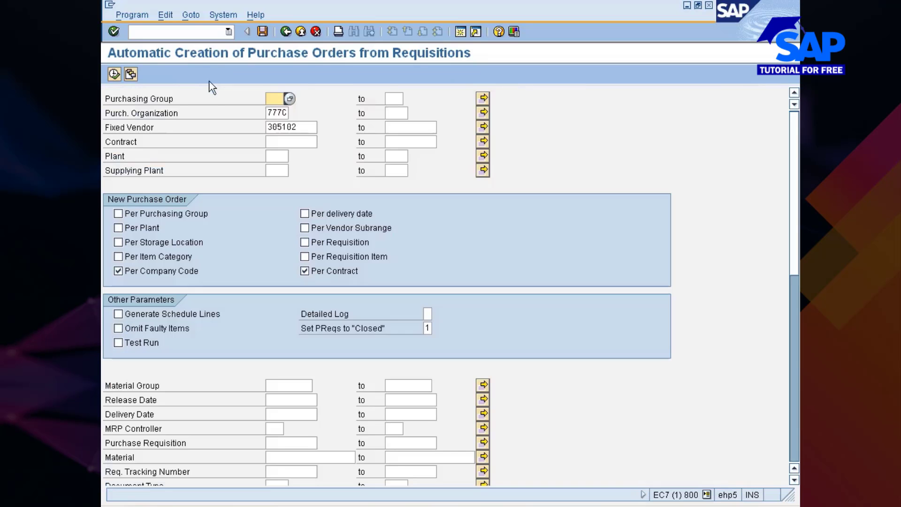
{"action": "left_click", "coordinate": [186, 31]}
{"action": "type", "text": "/omm02"}
{"action": "key", "text": "Return"}
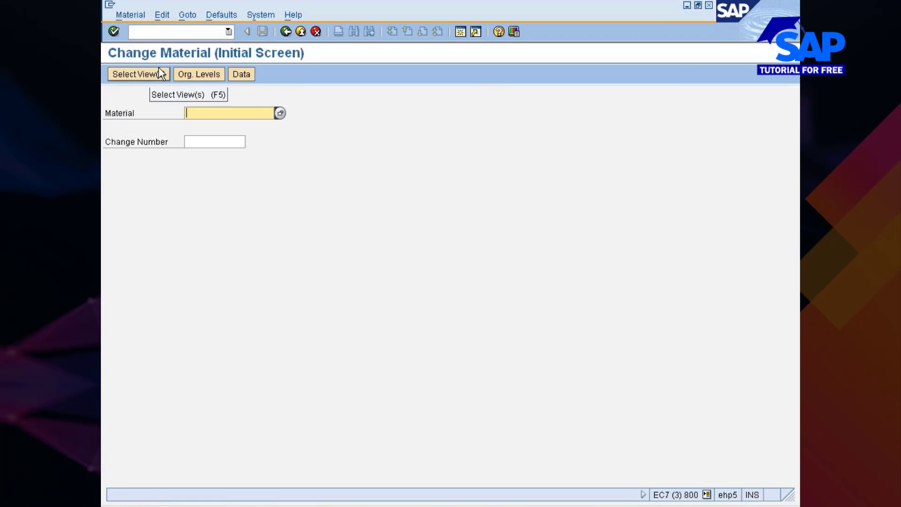
Pick material 10000354, the demo sourcing-administration material, from plant 777C search help
{"action": "key", "text": "Down"}
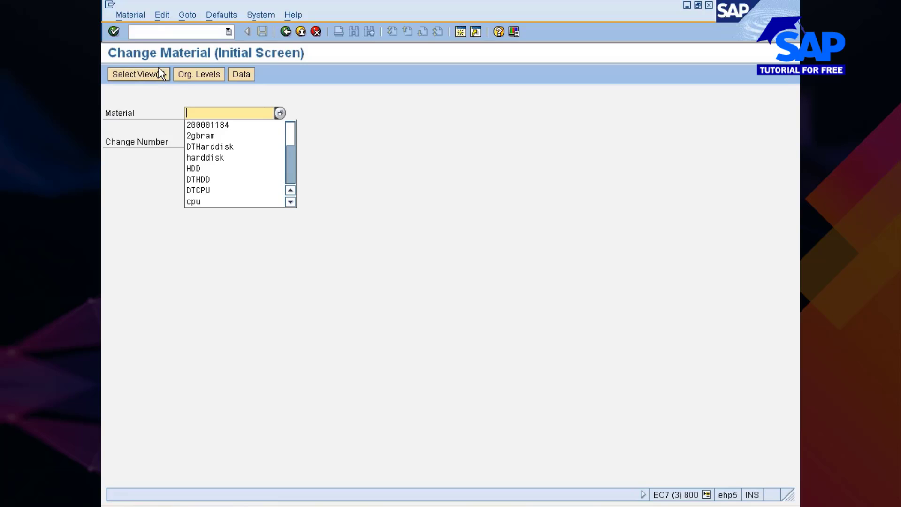
{"action": "key", "text": "F4"}
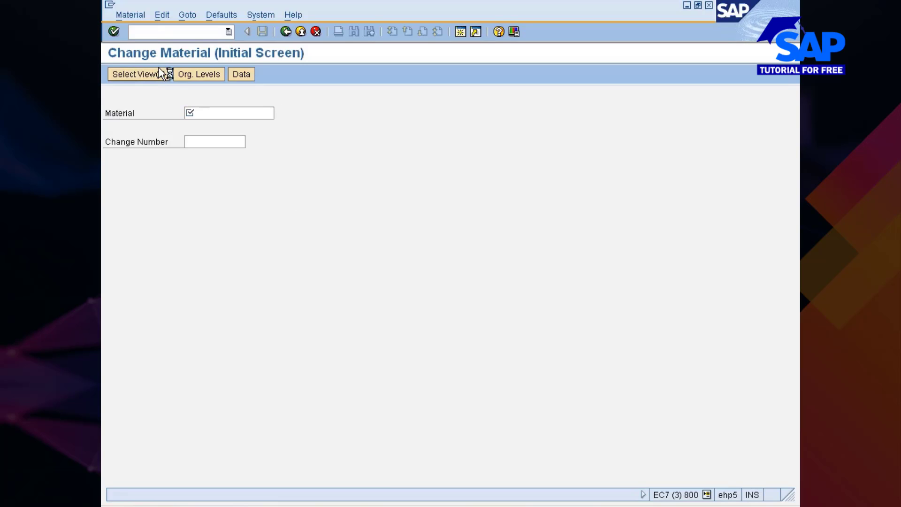
{"action": "left_click", "coordinate": [331, 211]}
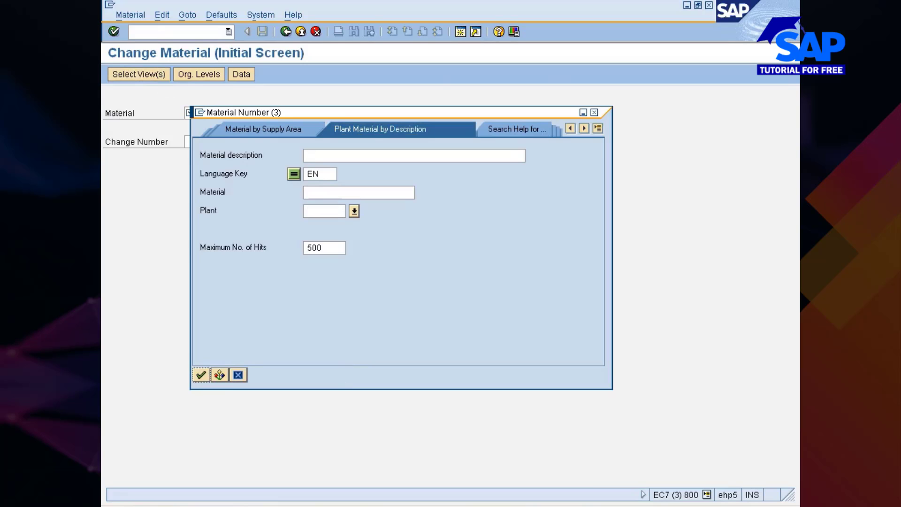
{"action": "type", "text": "777c"}
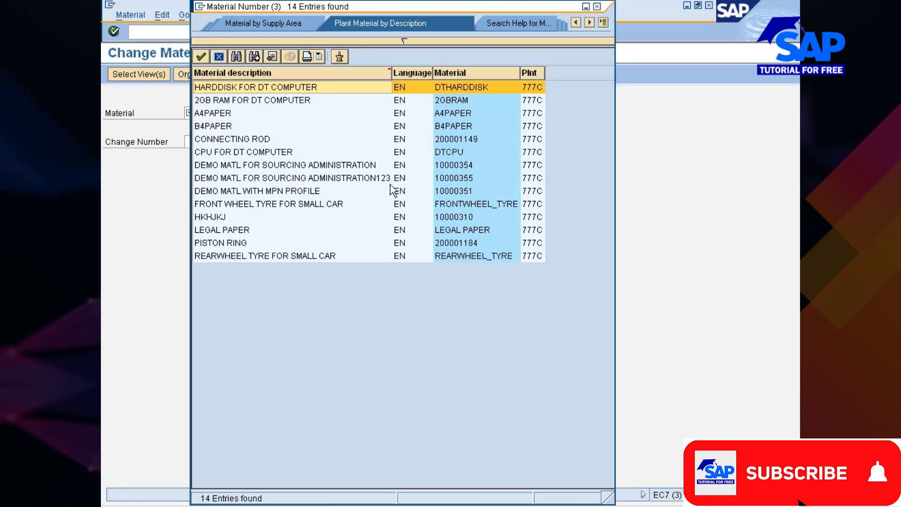
{"action": "double_click", "coordinate": [464, 166]}
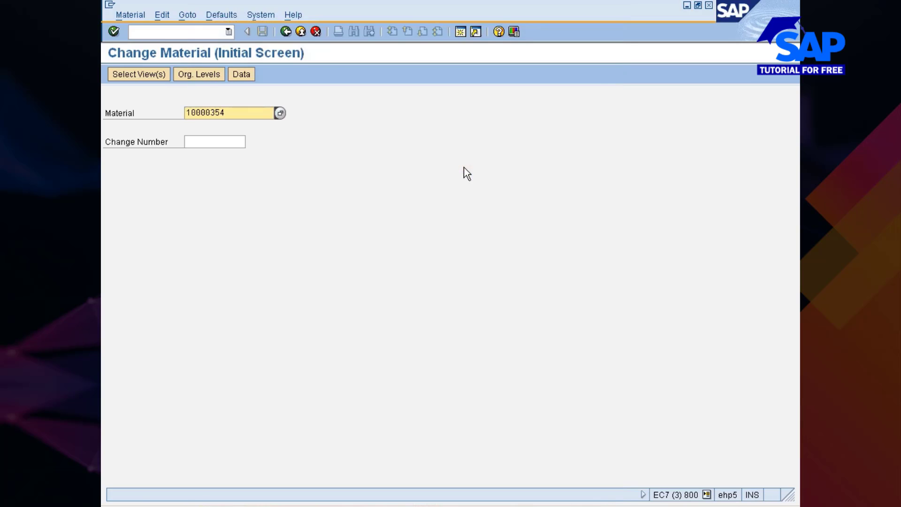
{"action": "key", "text": "Return"}
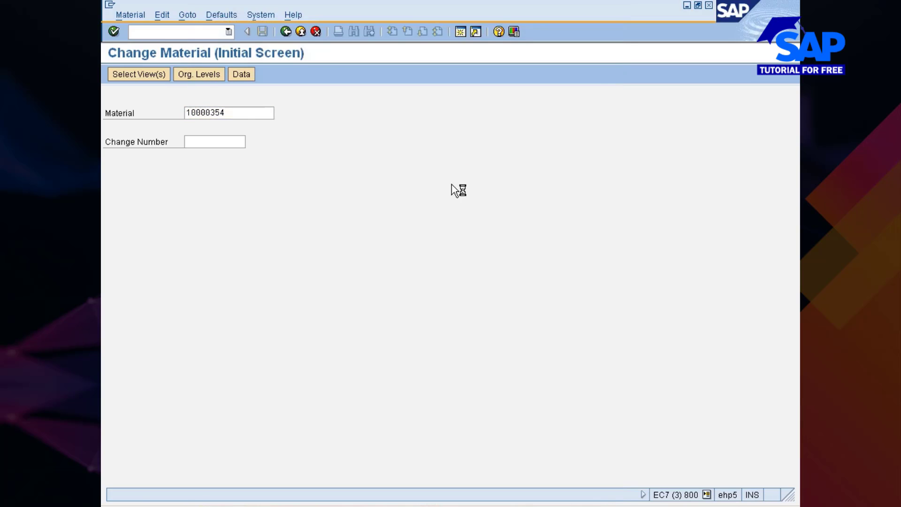
Select the Purchasing view and accept plant 777C as the organizational level
{"action": "left_click", "coordinate": [302, 188]}
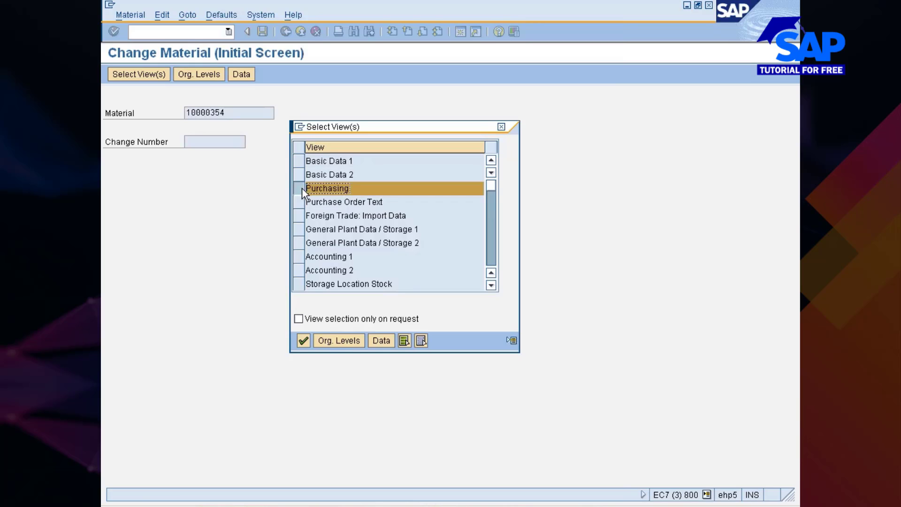
{"action": "left_click", "coordinate": [331, 342]}
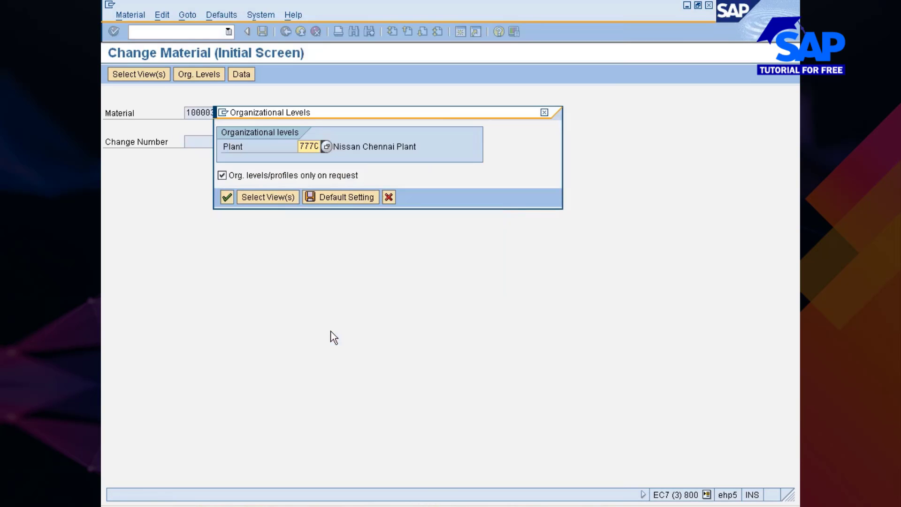
{"action": "key", "text": "Return"}
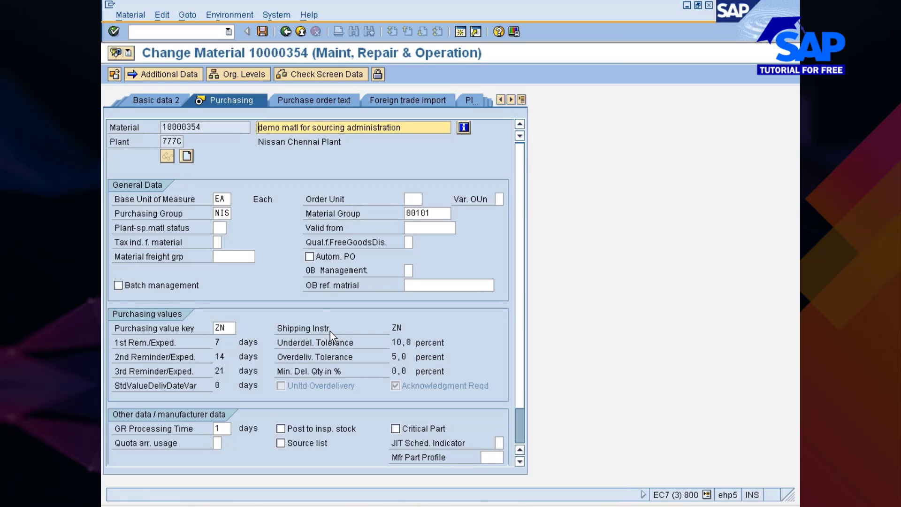
Tick Autom. PO in the material's purchasing data and save the change
{"action": "scroll", "coordinate": [317, 296], "scroll_direction": "down", "scroll_amount": 1}
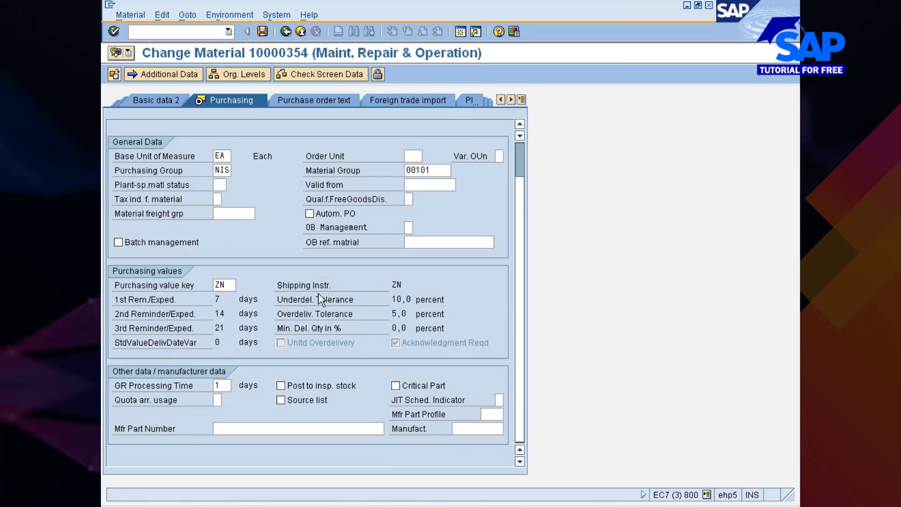
{"action": "left_click", "coordinate": [312, 217]}
{"action": "left_click", "coordinate": [262, 32]}
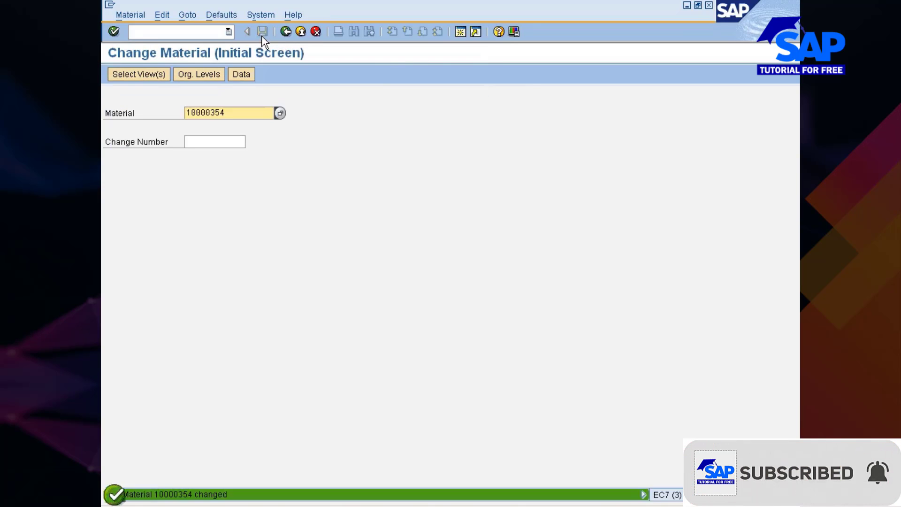
{"action": "left_click", "coordinate": [170, 33]}
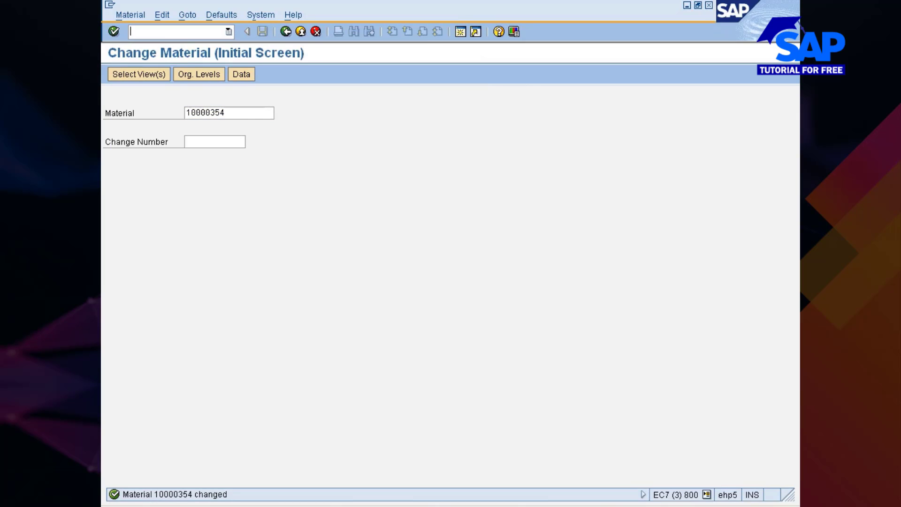
{"action": "left_click", "coordinate": [234, 114]}
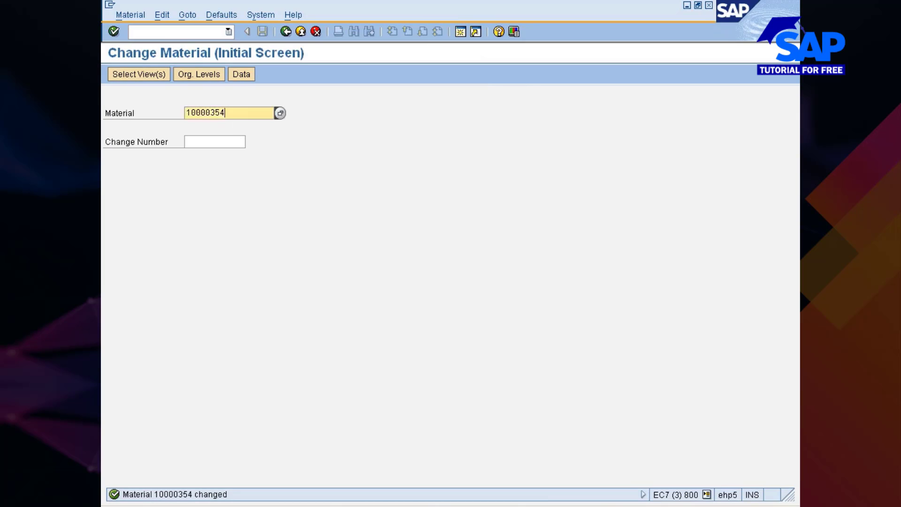
Run XK02 for the vendor with company code 777c and Purchasing data selected
{"action": "left_click", "coordinate": [182, 33]}
{"action": "type", "text": "/nxk02"}
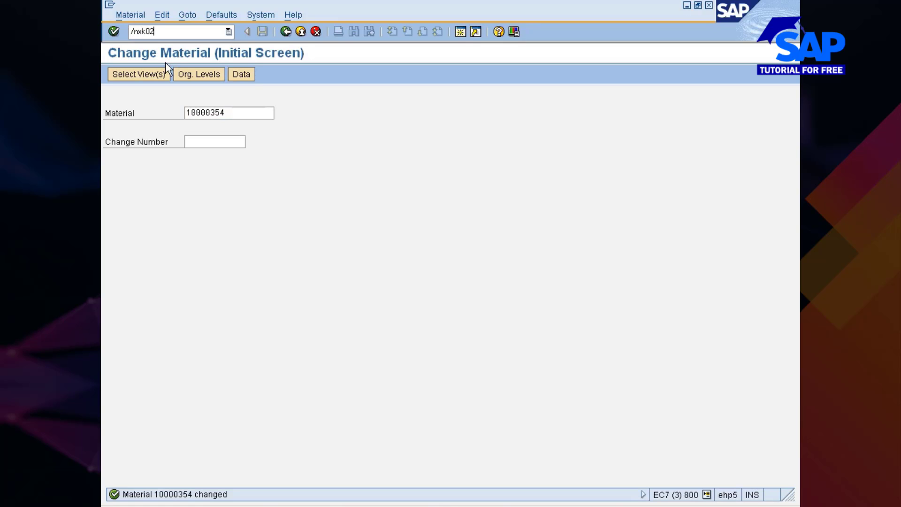
{"action": "key", "text": "Return"}
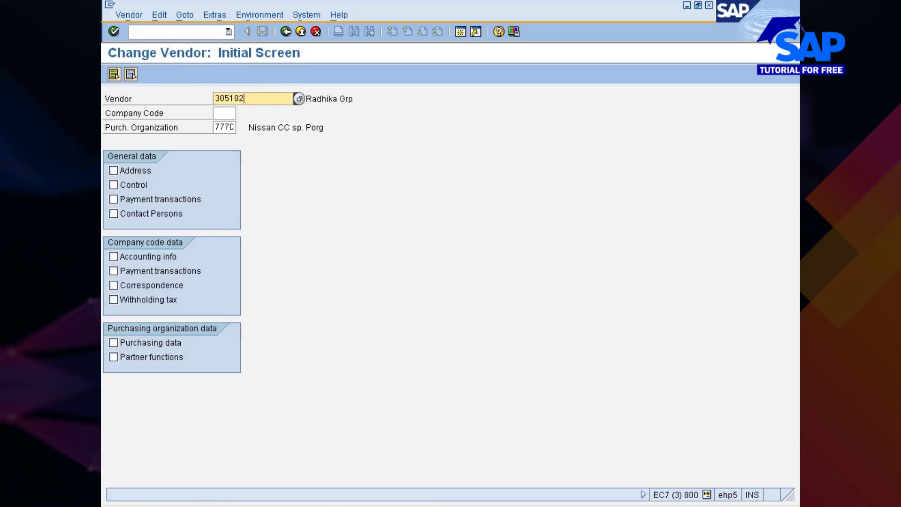
{"action": "left_click", "coordinate": [224, 113]}
{"action": "type", "text": "777"}
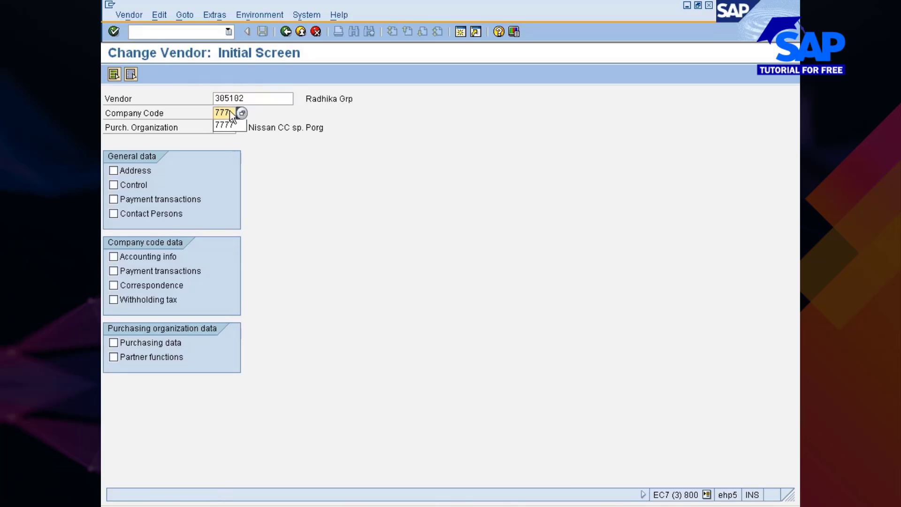
{"action": "type", "text": "c"}
{"action": "left_click", "coordinate": [248, 113]}
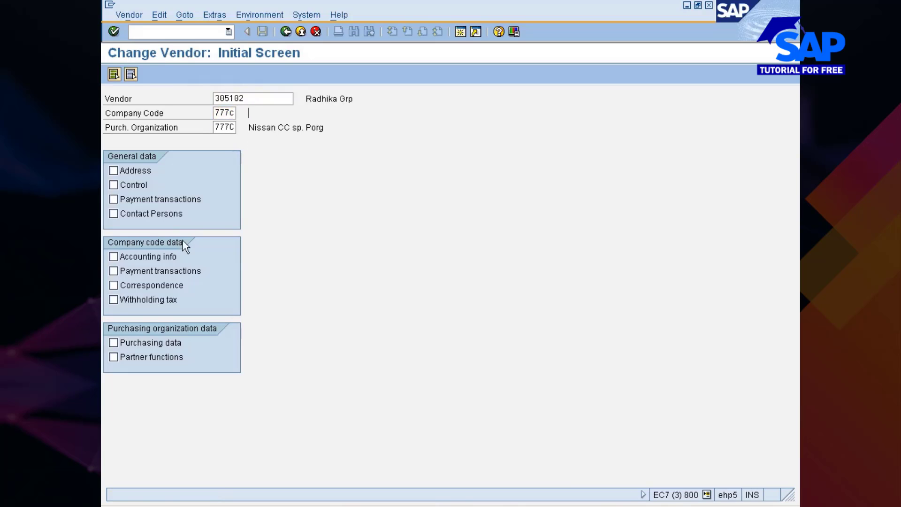
{"action": "left_click", "coordinate": [150, 343]}
{"action": "key", "text": "Return"}
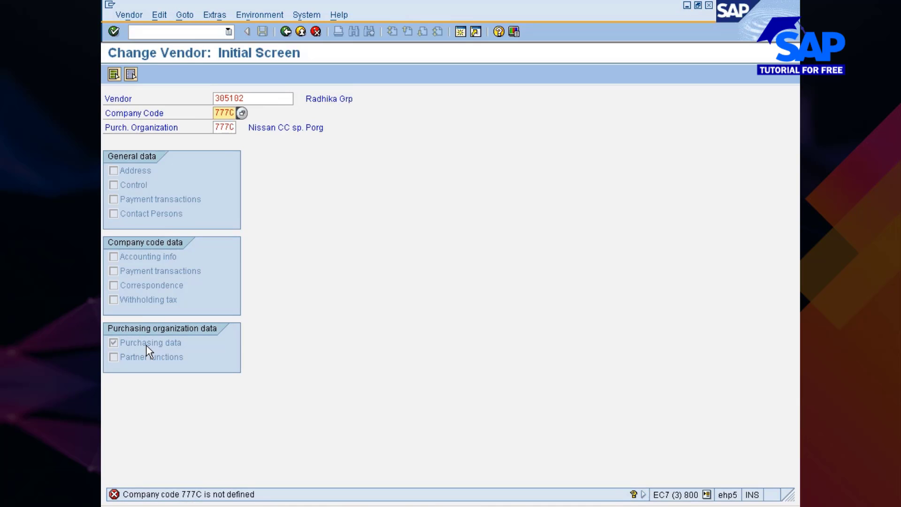
Correct the company code to 7777 to reach the vendor's Automatic purchase order setting
{"action": "key", "text": "BackSpace"}
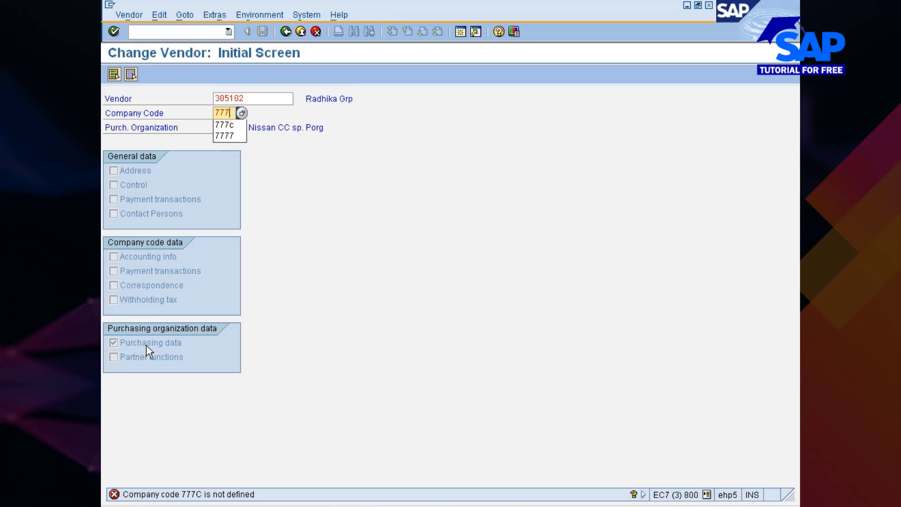
{"action": "type", "text": "7"}
{"action": "key", "text": "Return"}
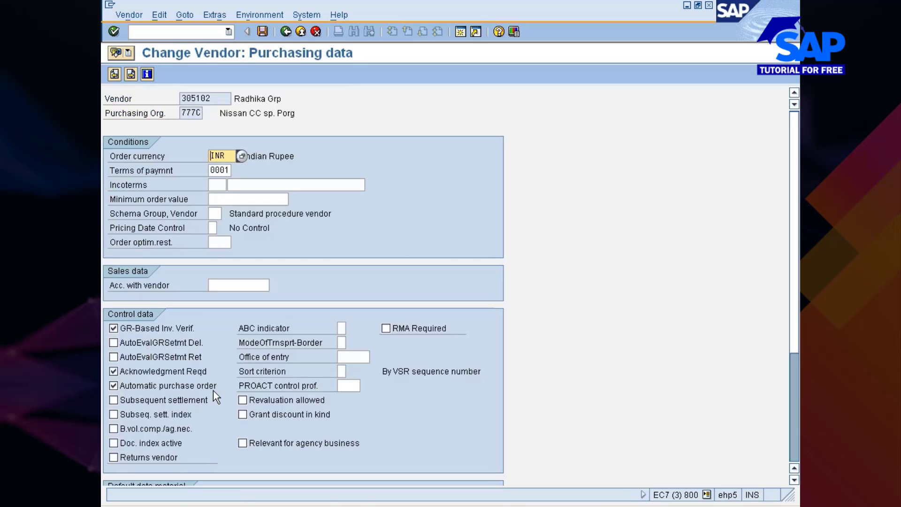
{"action": "key", "text": "alt+Tab"}
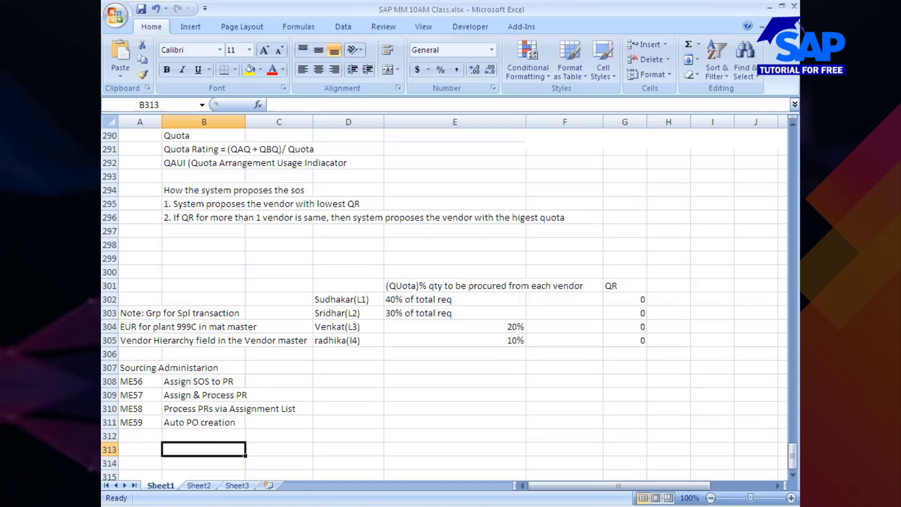
Add the 'Prerequisites' heading in B312 and '1. Auto PO ind in MM and Vend Master' below
{"action": "left_click", "coordinate": [248, 427]}
{"action": "left_click", "coordinate": [192, 437]}
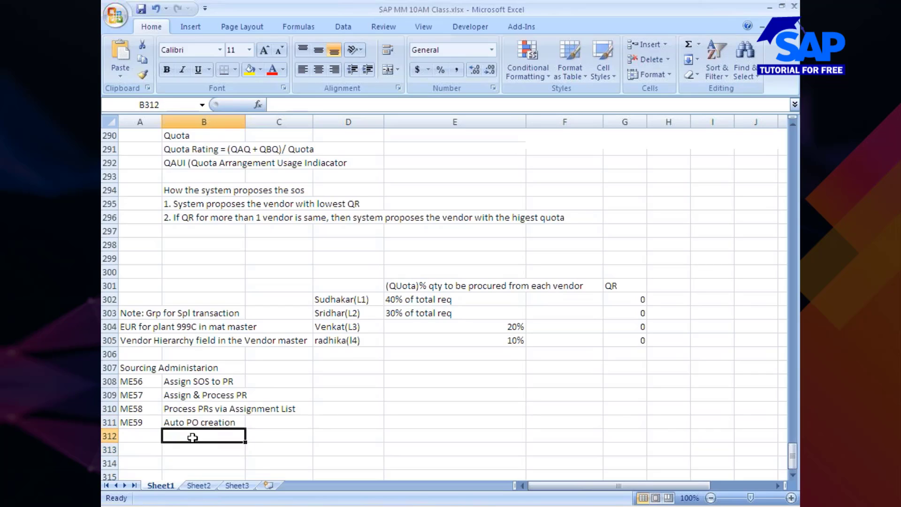
{"action": "type", "text": "Prer"}
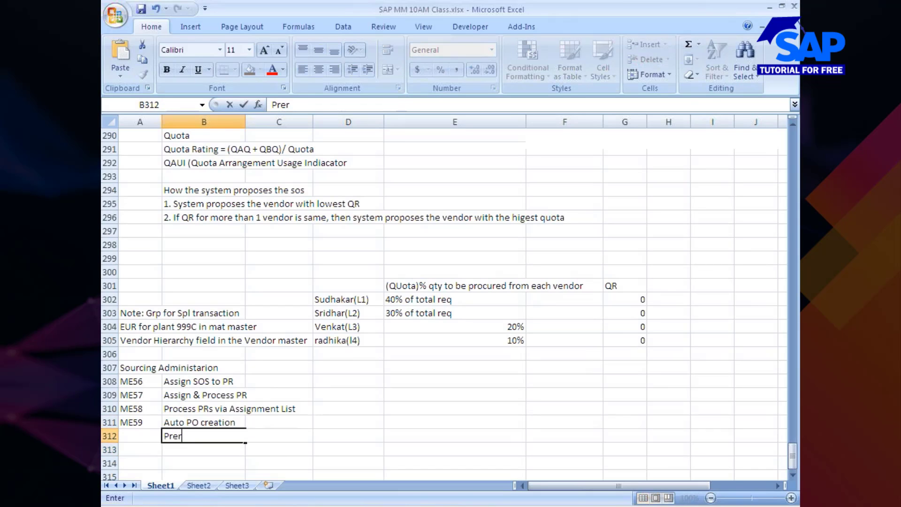
{"action": "type", "text": "equisites"}
{"action": "key", "text": "Return"}
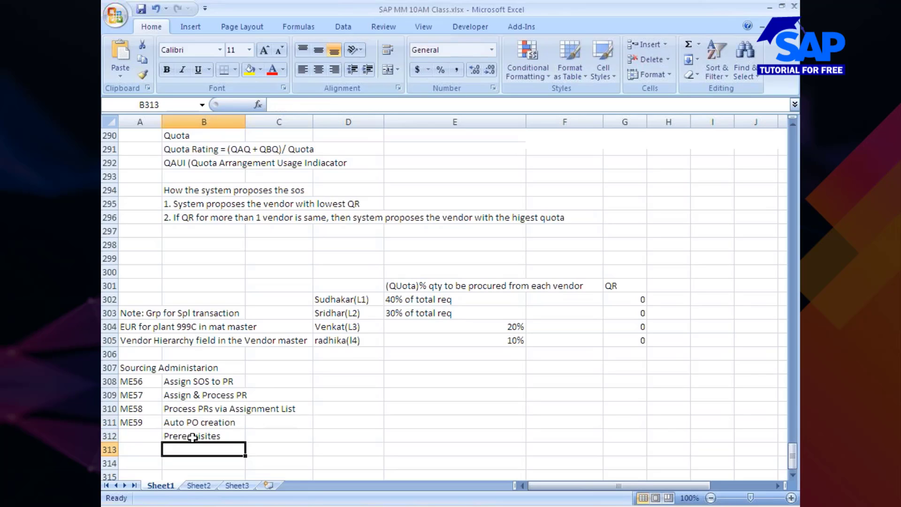
{"action": "type", "text": "1. Au"}
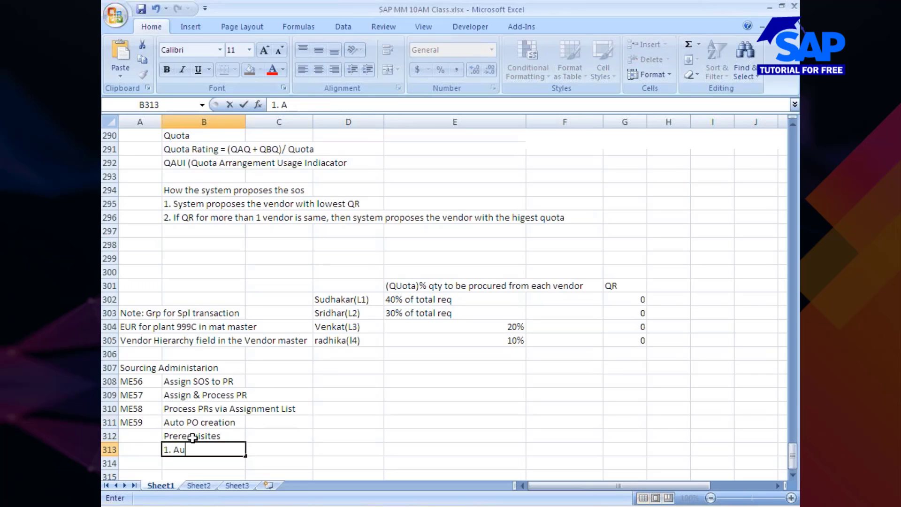
{"action": "type", "text": "to PO ind in M"}
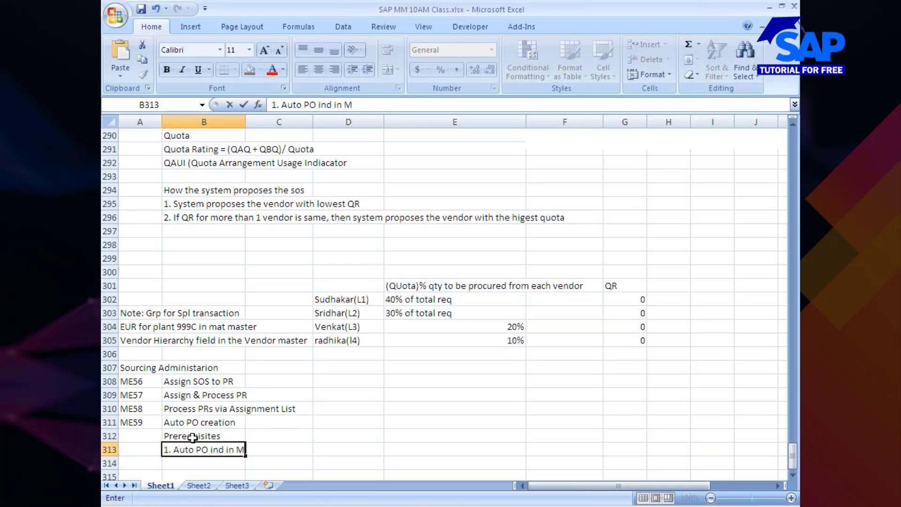
{"action": "type", "text": "M and Ven"}
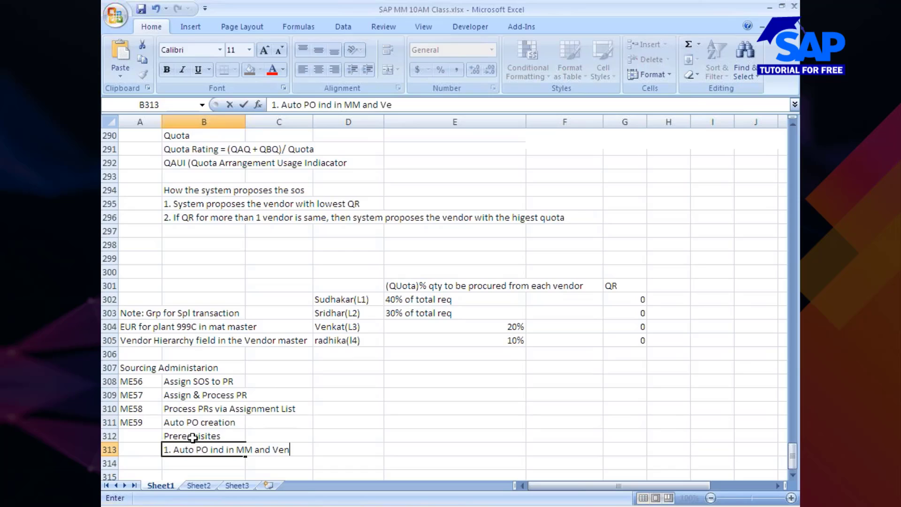
{"action": "type", "text": "d Master"}
{"action": "left_click", "coordinate": [175, 464]}
Add prerequisite 2: info record created with Auto Ind maintained for the material-vendor combination
{"action": "type", "text": "2."}
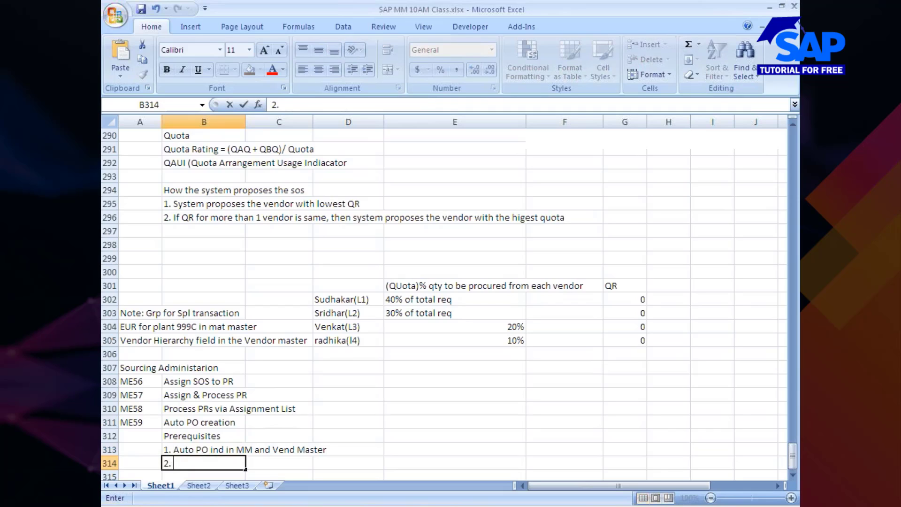
{"action": "type", "text": " Info rec s"}
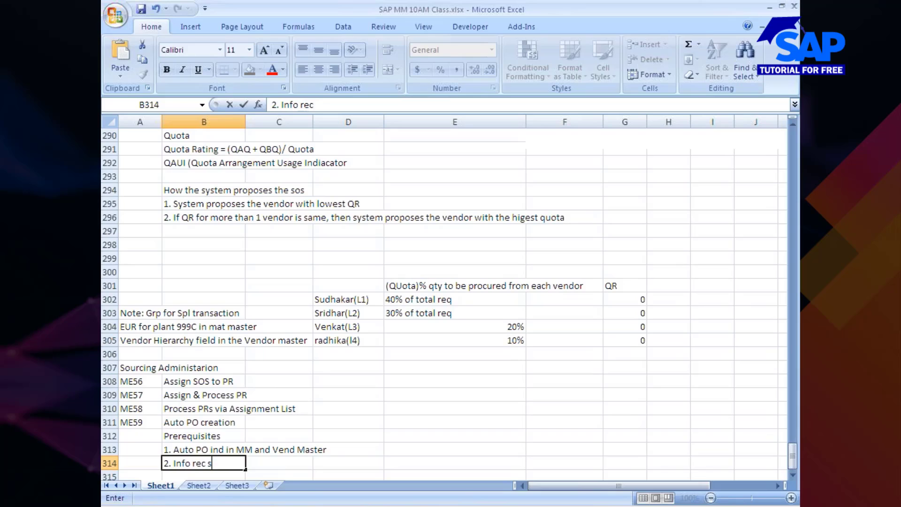
{"action": "type", "text": "hould be"}
{"action": "key", "text": "BackSpace"}
{"action": "key", "text": "BackSpace"}
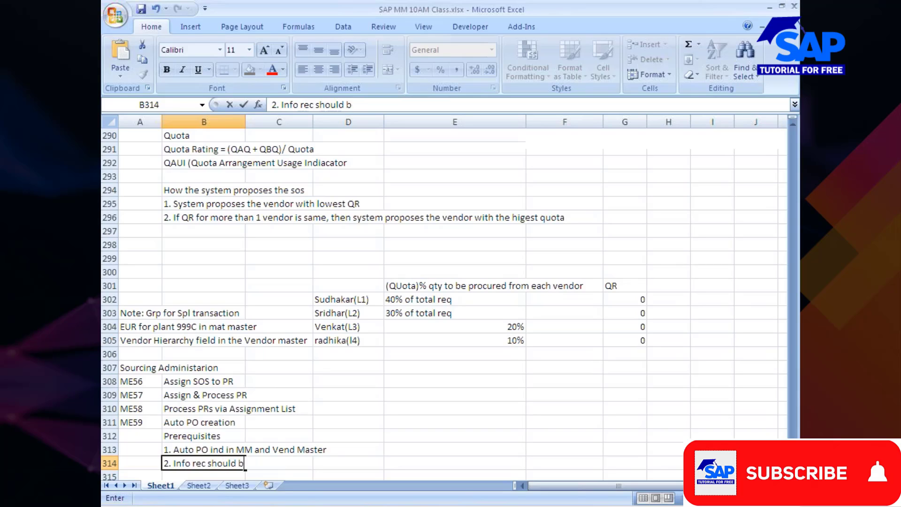
{"action": "type", "text": "have been"}
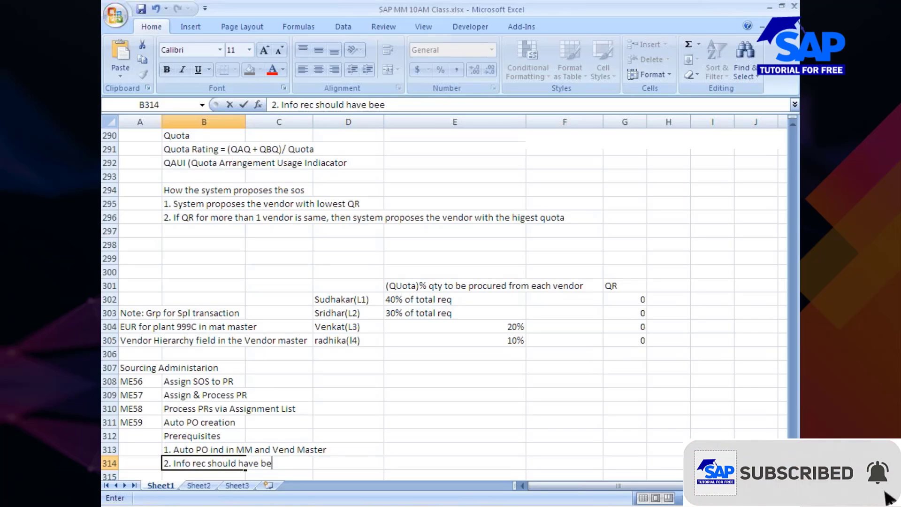
{"action": "type", "text": " created"}
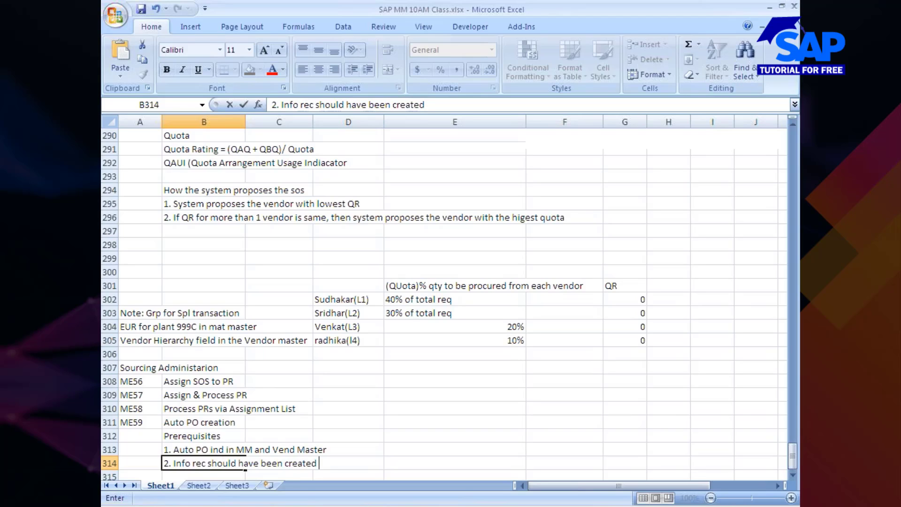
{"action": "type", "text": " with Auto"}
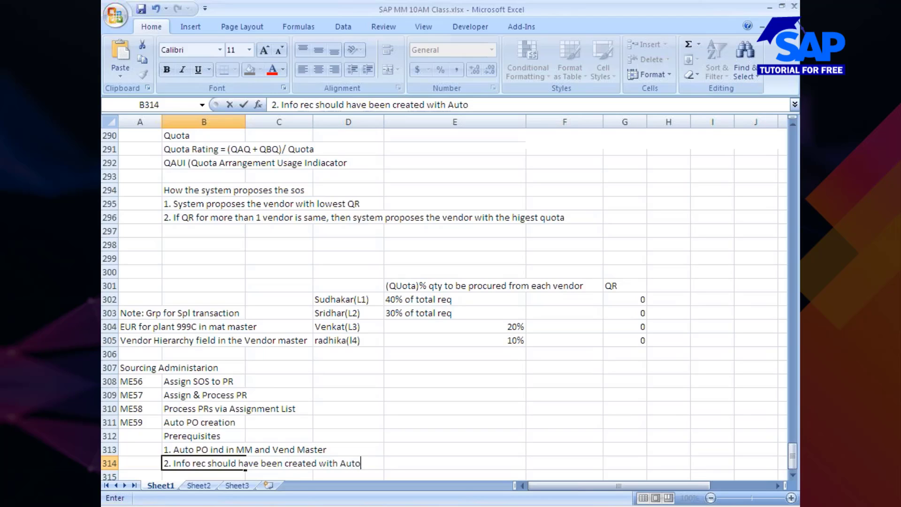
{"action": "type", "text": " Ind maintained for teh "}
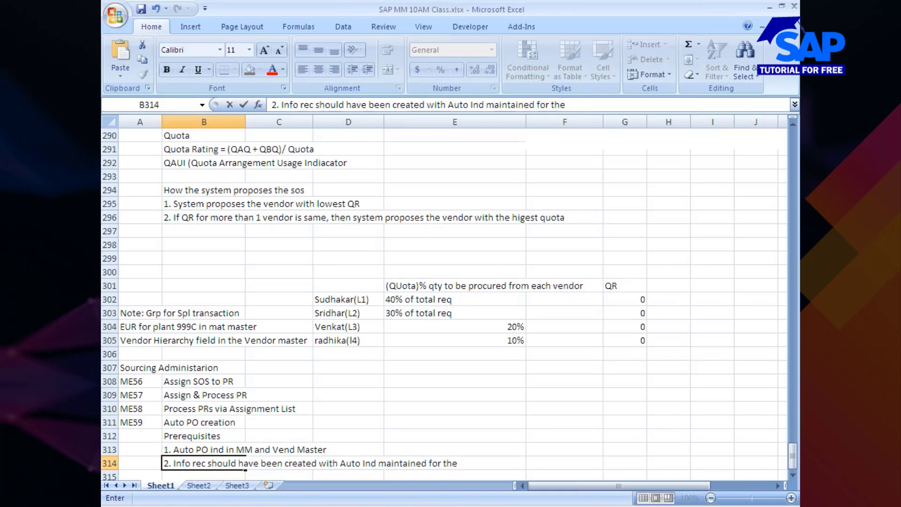
{"action": "type", "text": "matl & ven d"}
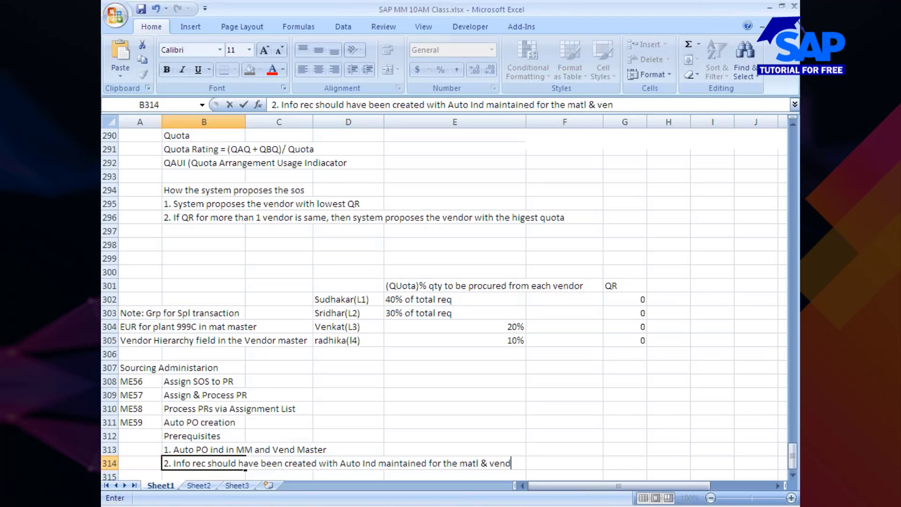
{"action": "type", "text": " combination"}
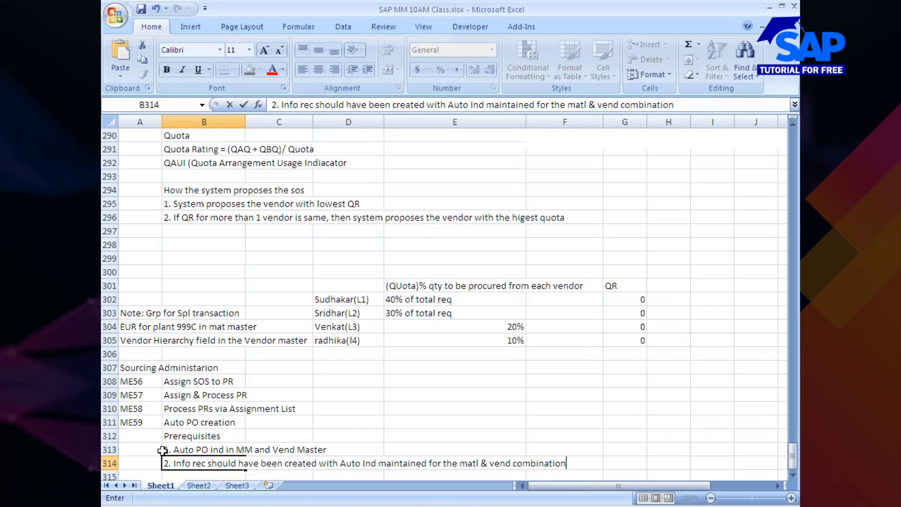
{"action": "scroll", "coordinate": [350, 455], "scroll_direction": "down", "scroll_amount": 3}
{"action": "left_click", "coordinate": [236, 425]}
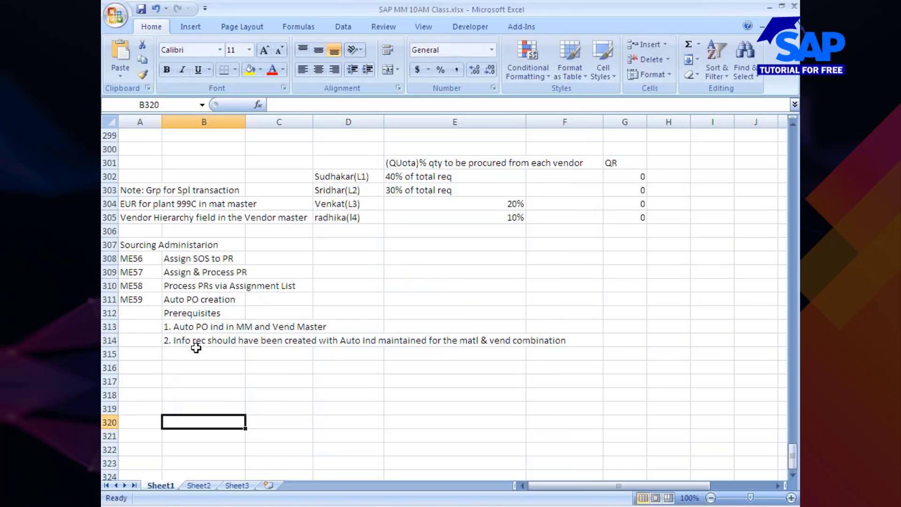
{"action": "key", "text": "alt+Tab"}
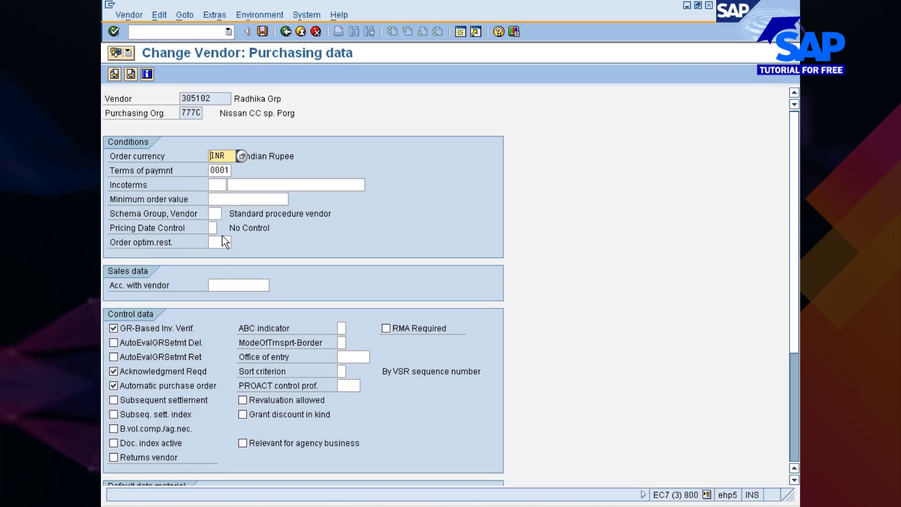
{"action": "left_click", "coordinate": [194, 32]}
{"action": "type", "text": "/"}
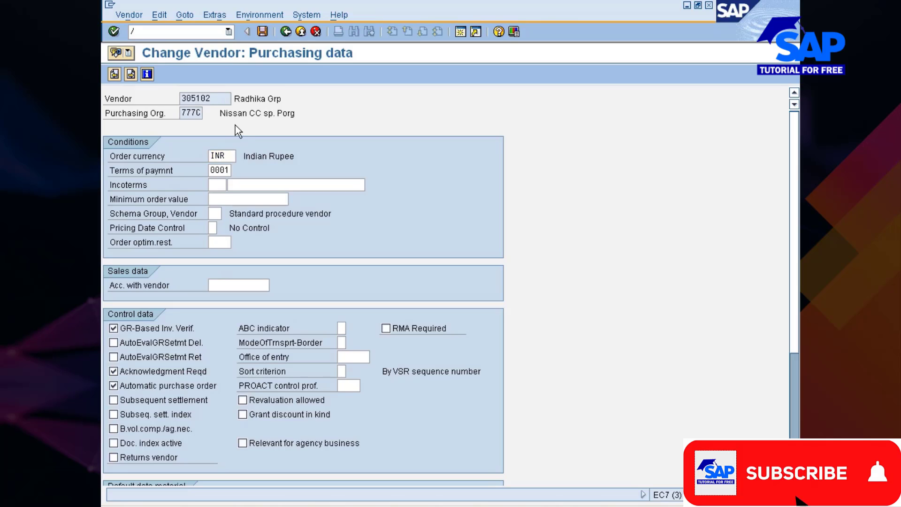
{"action": "type", "text": "nm"}
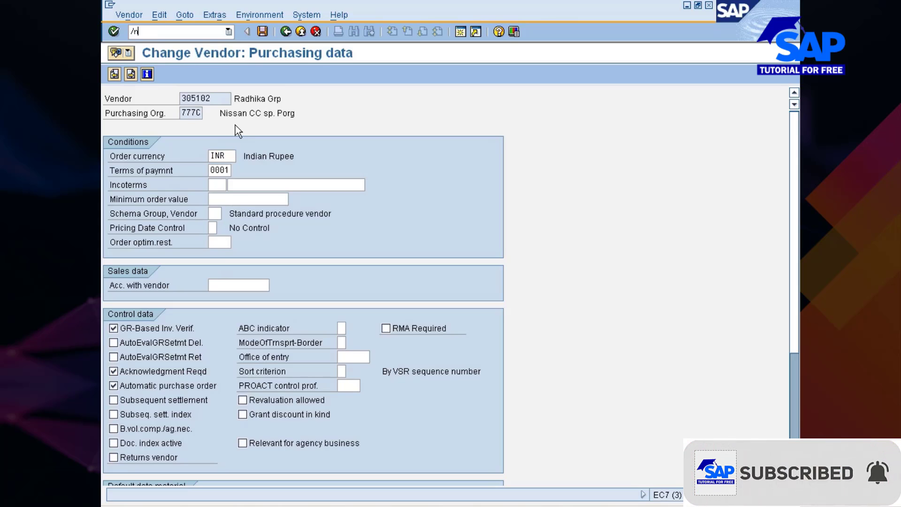
{"action": "type", "text": "k03"}
{"action": "key", "text": "Return"}
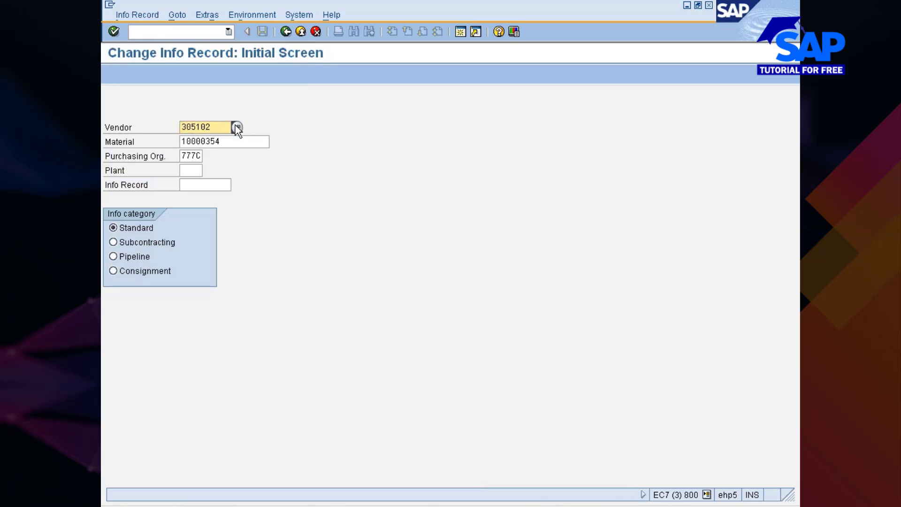
{"action": "key", "text": "Return"}
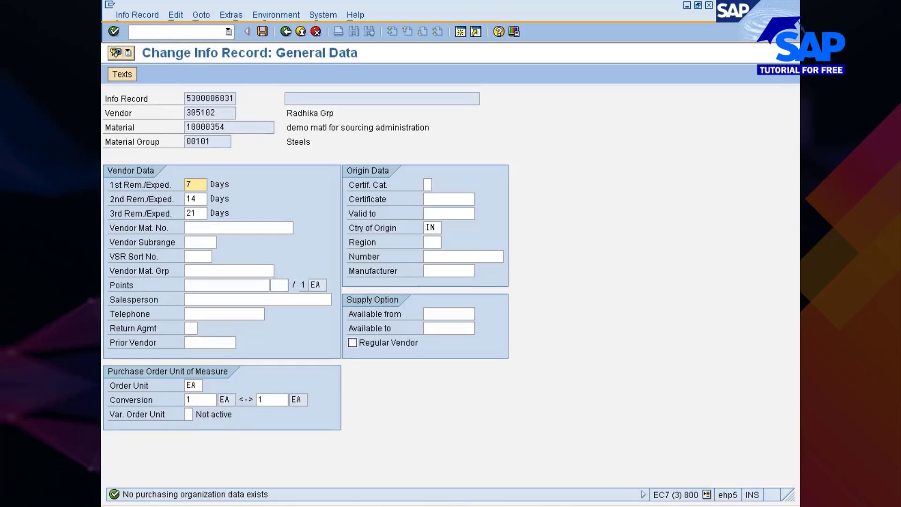
{"action": "key", "text": "Return"}
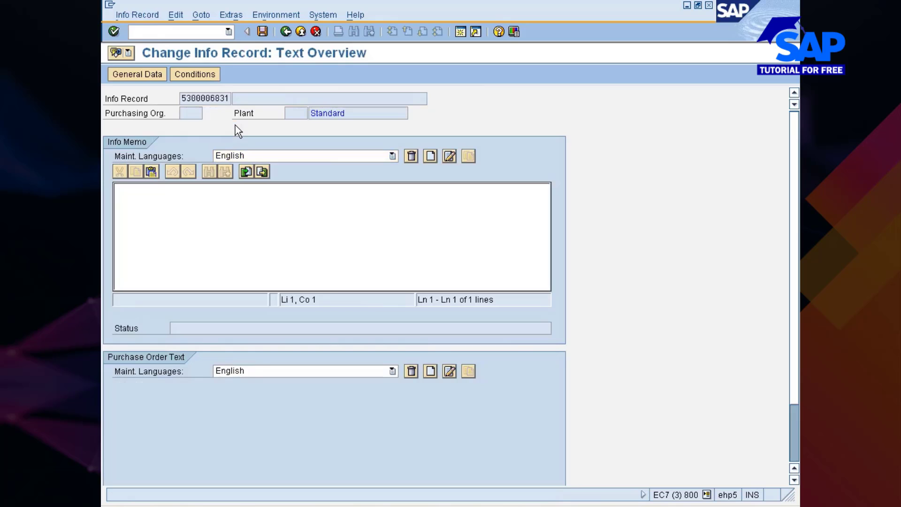
{"action": "key", "text": "Return"}
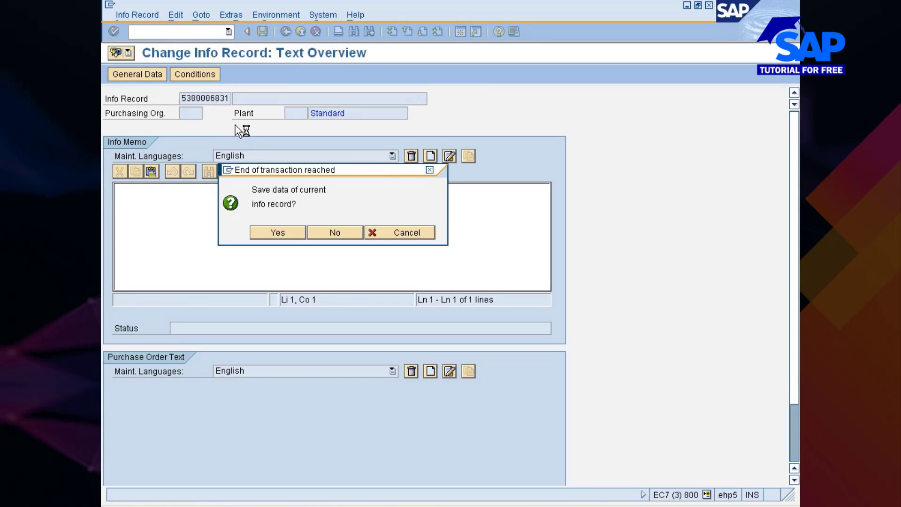
{"action": "key", "text": "Return"}
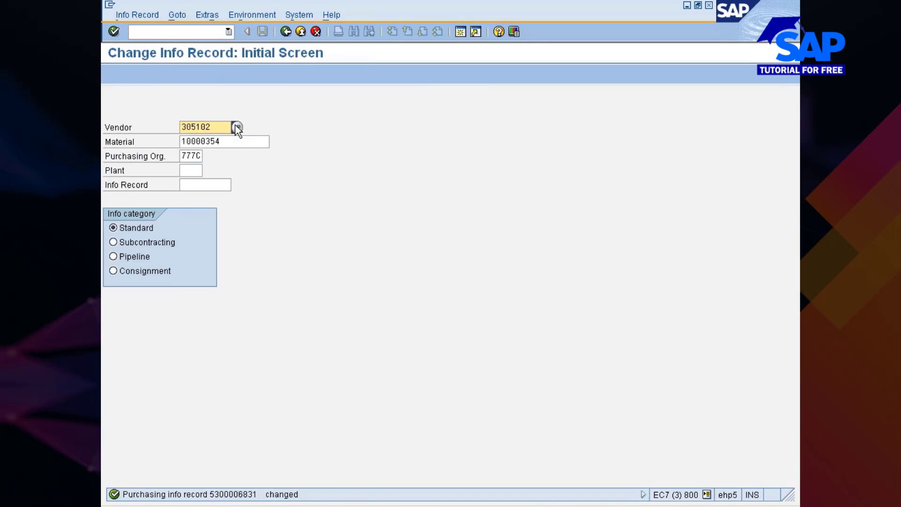
{"action": "key", "text": "Tab"}
{"action": "key", "text": "Tab"}
{"action": "key", "text": "Tab"}
{"action": "type", "text": "777c"}
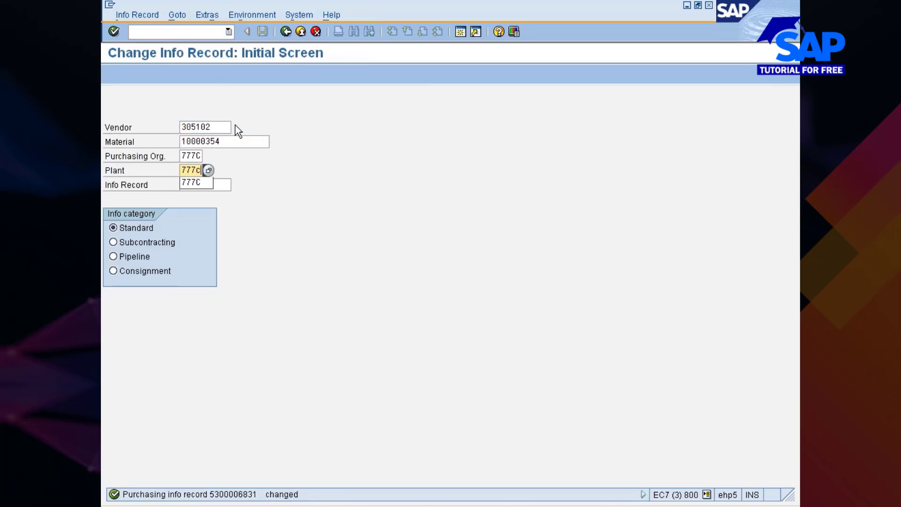
{"action": "key", "text": "Return"}
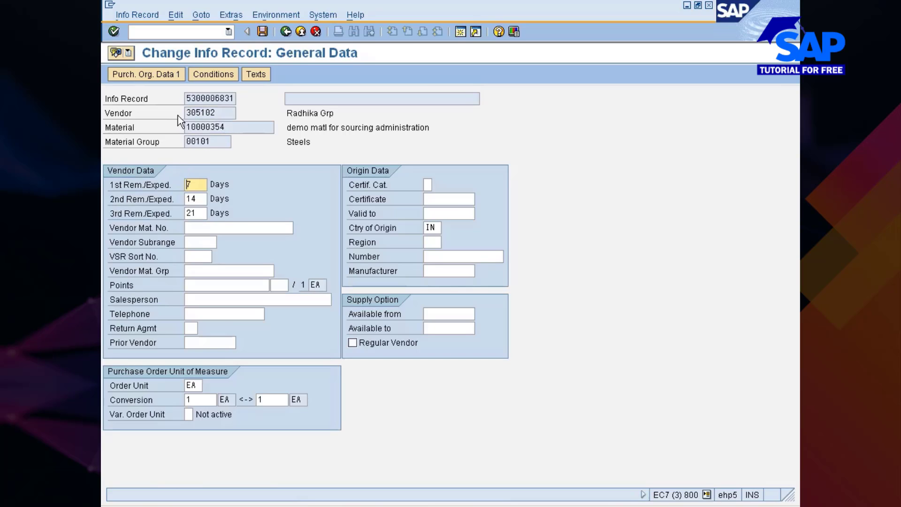
{"action": "left_click", "coordinate": [161, 75]}
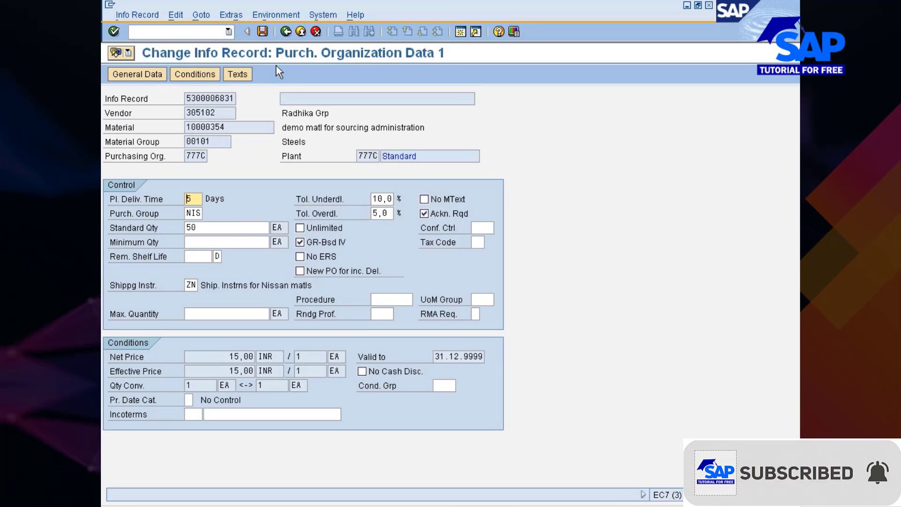
{"action": "left_click", "coordinate": [263, 31]}
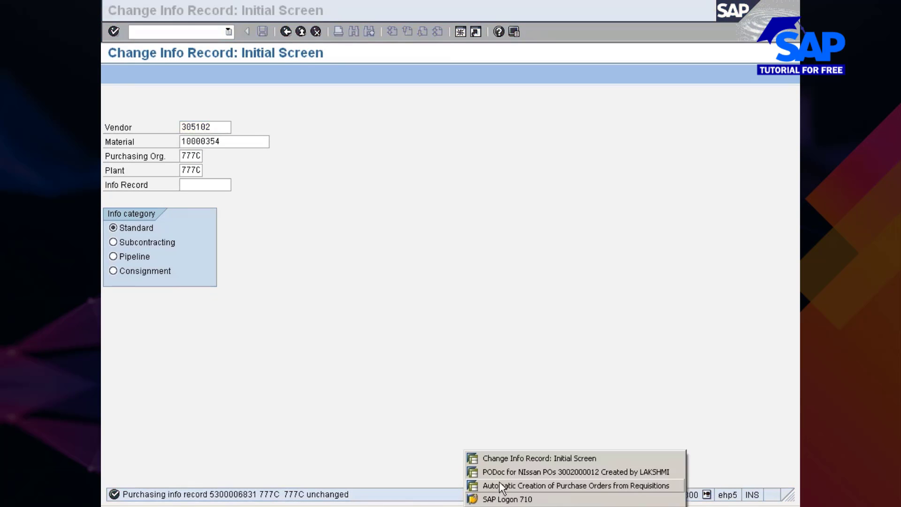
Relaunch ME59N from SAP Easy Access in the automatic PO creation window and check system information
{"action": "left_click", "coordinate": [488, 485]}
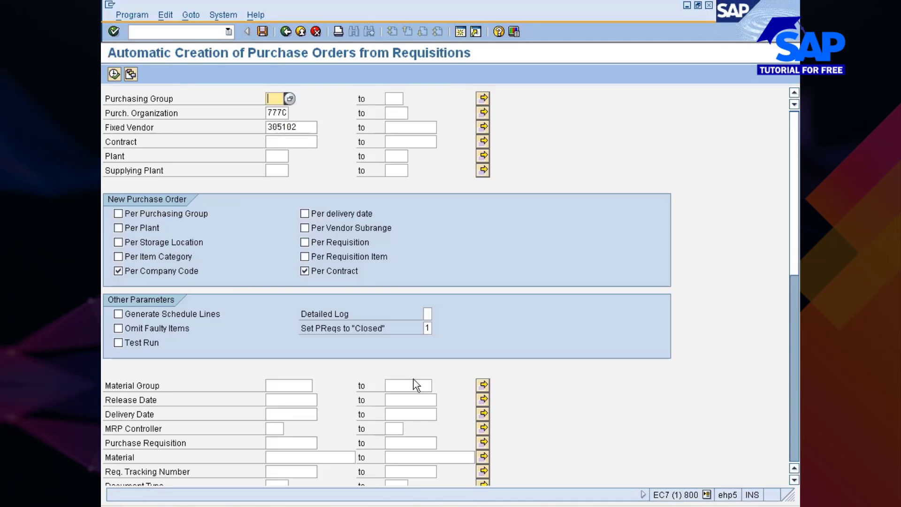
{"action": "left_click", "coordinate": [286, 31]}
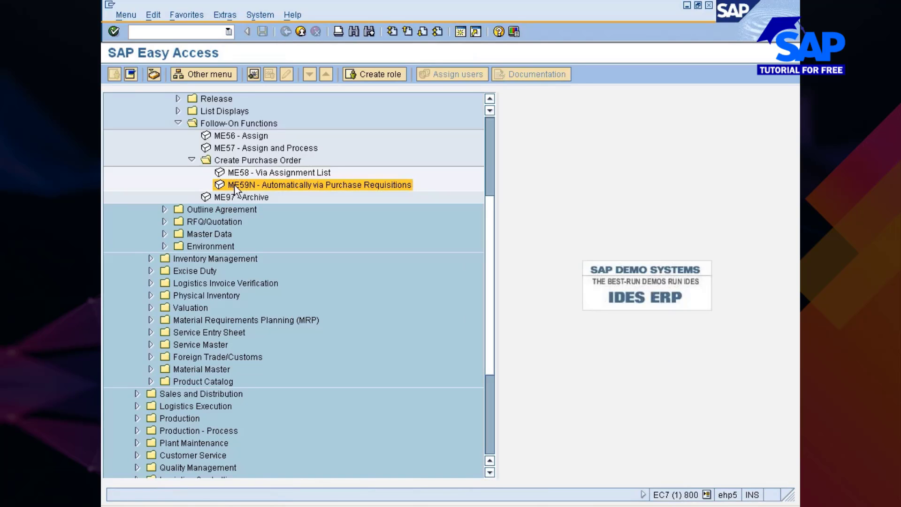
{"action": "double_click", "coordinate": [236, 185]}
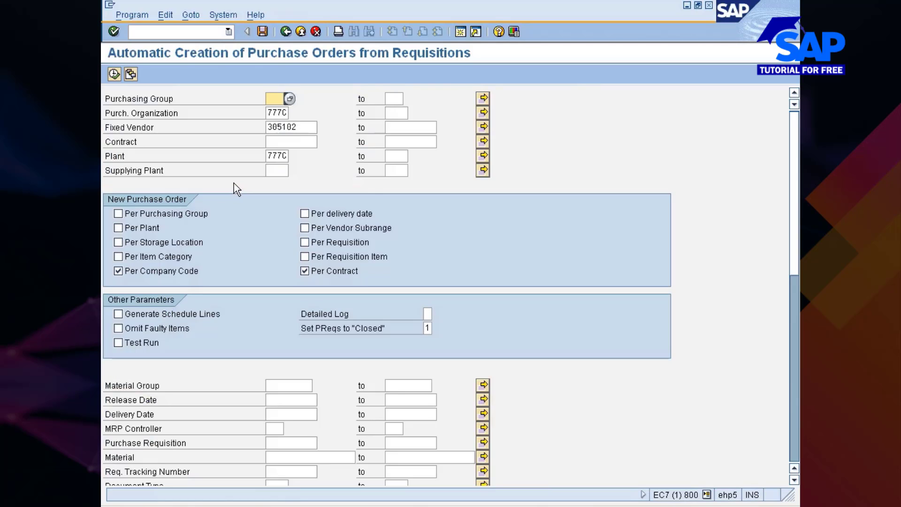
{"action": "left_click", "coordinate": [707, 495]}
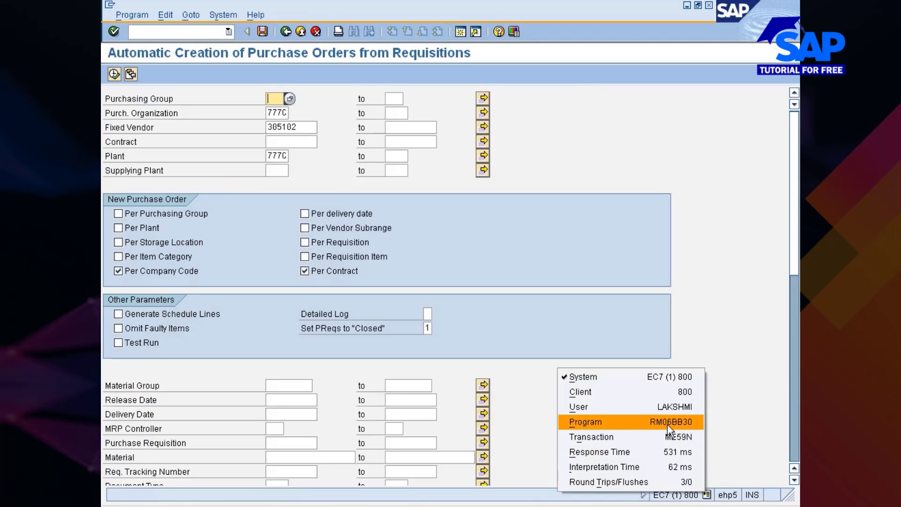
{"action": "left_click", "coordinate": [716, 423]}
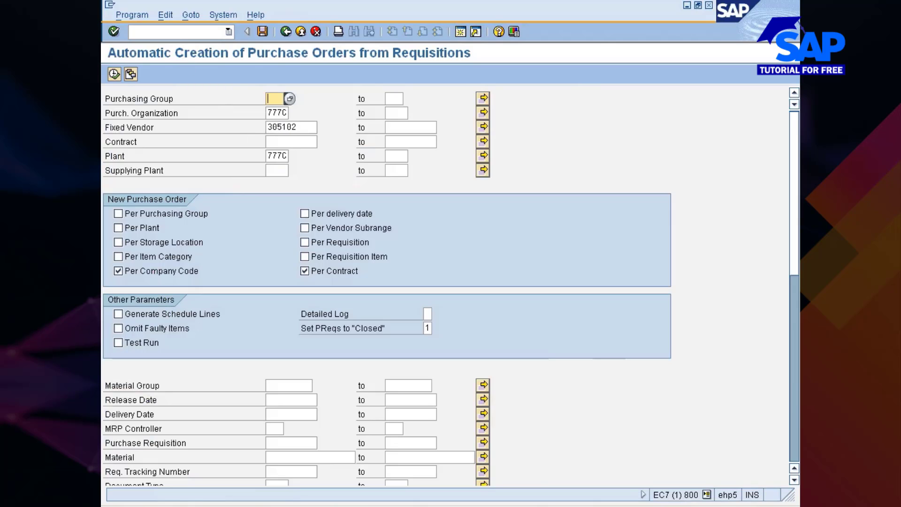
Enter fixed vendor 305102 and add 305101 in the multiple selection via search help
{"action": "left_click", "coordinate": [291, 127]}
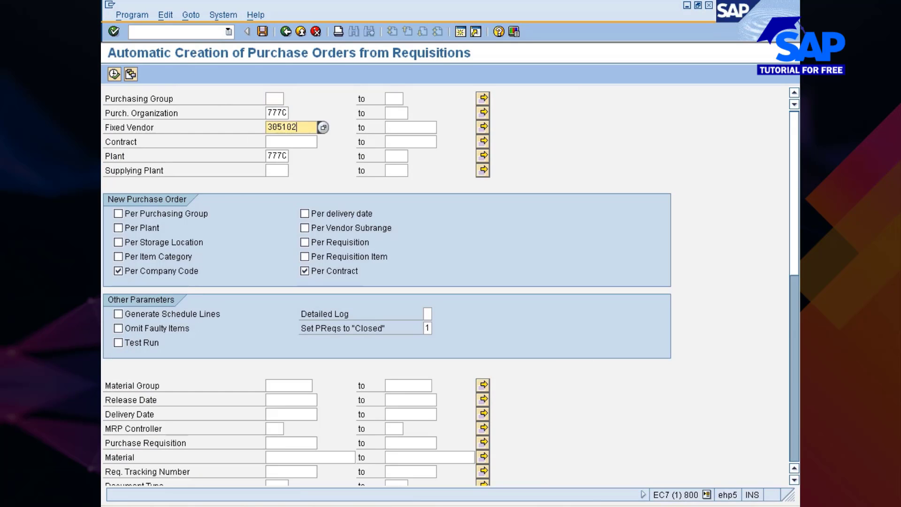
{"action": "type", "text": "305102"}
{"action": "left_click", "coordinate": [486, 126]}
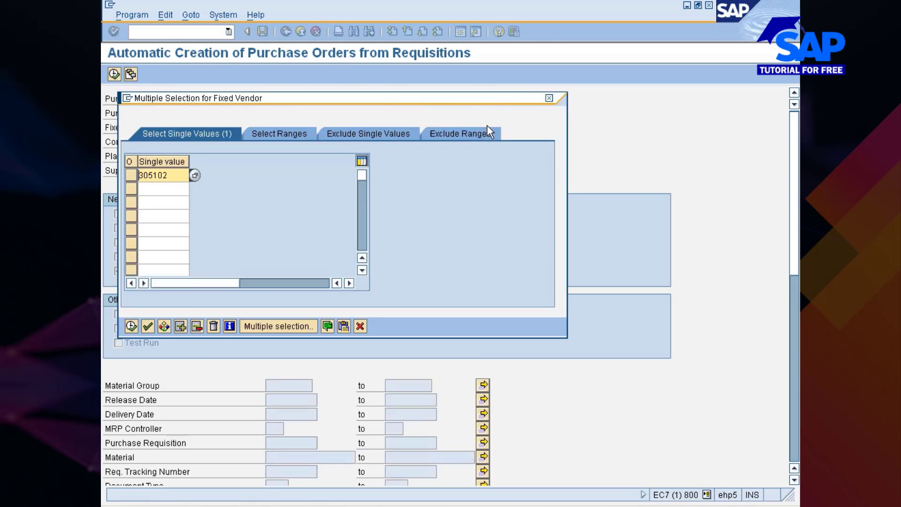
{"action": "left_click", "coordinate": [190, 188]}
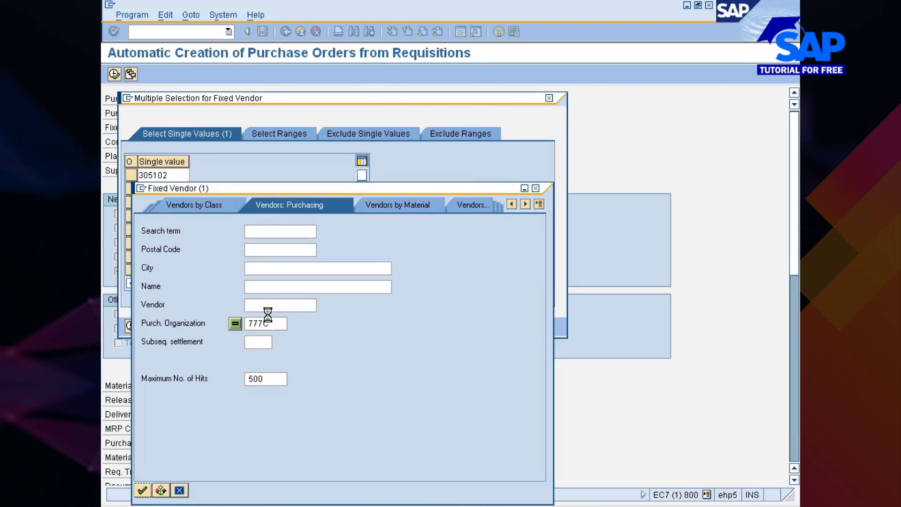
{"action": "key", "text": "Return"}
{"action": "left_click", "coordinate": [174, 116]}
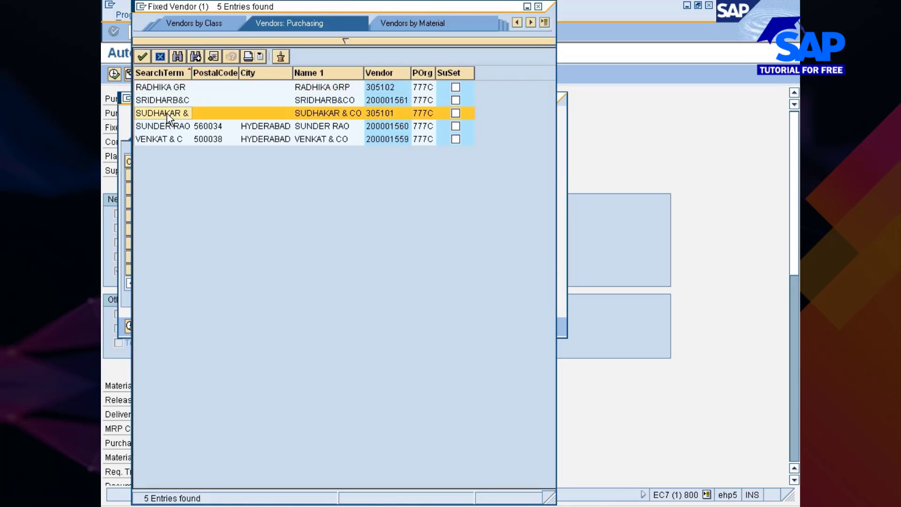
{"action": "double_click", "coordinate": [166, 115]}
Add vendor 200001561 as the third row and copy the three vendors into Fixed Vendor
{"action": "left_click", "coordinate": [187, 202]}
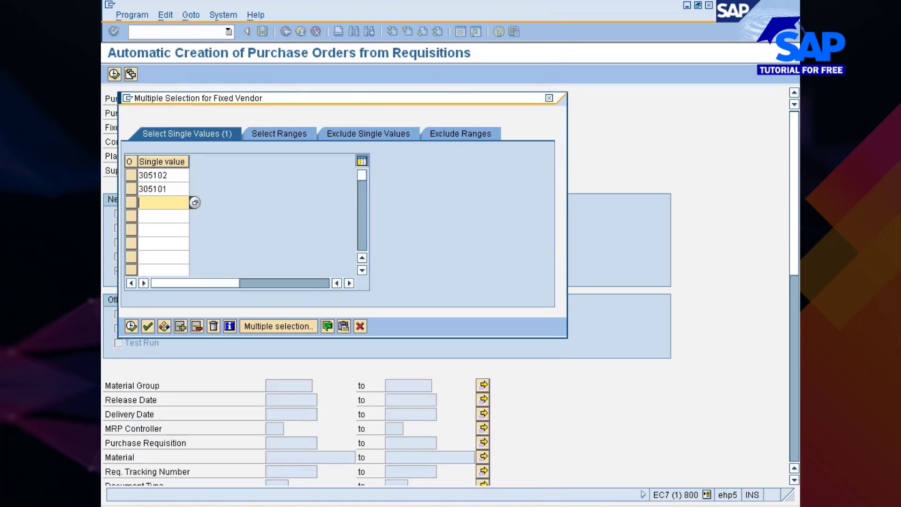
{"action": "left_click", "coordinate": [194, 202]}
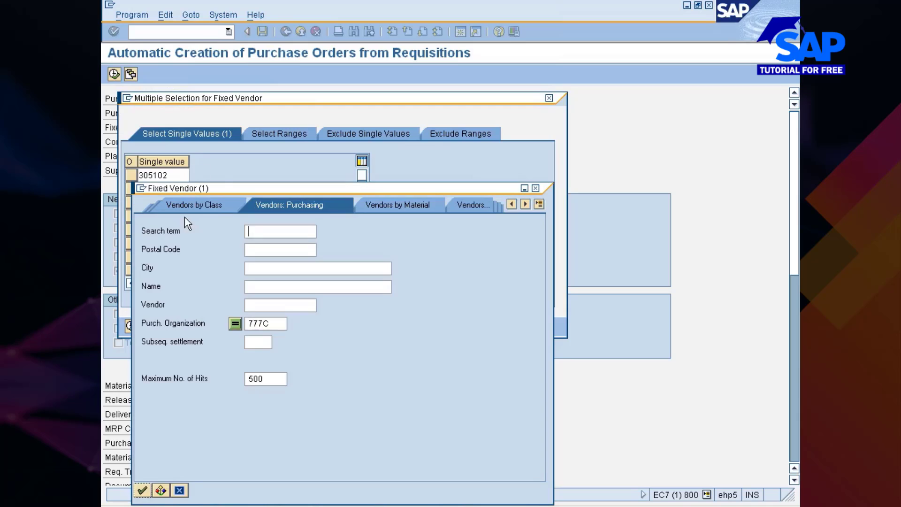
{"action": "key", "text": "Return"}
{"action": "double_click", "coordinate": [166, 101]}
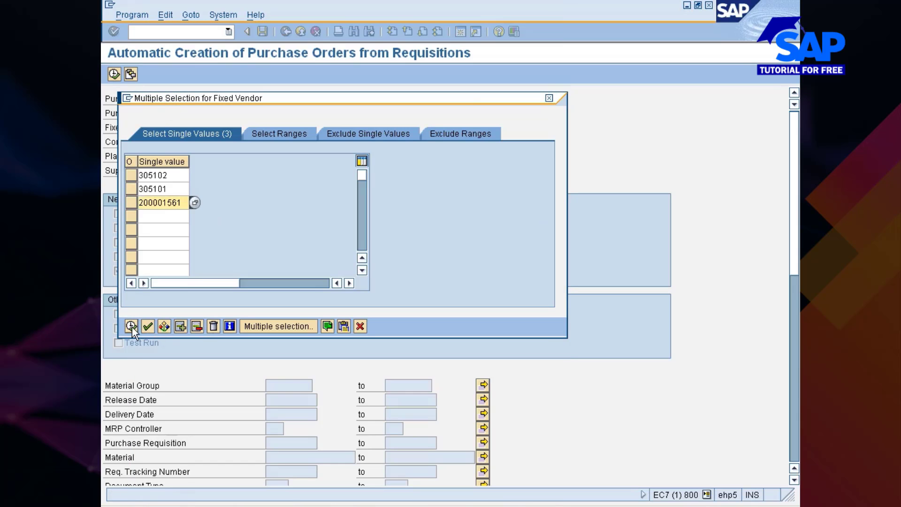
{"action": "left_click", "coordinate": [132, 326]}
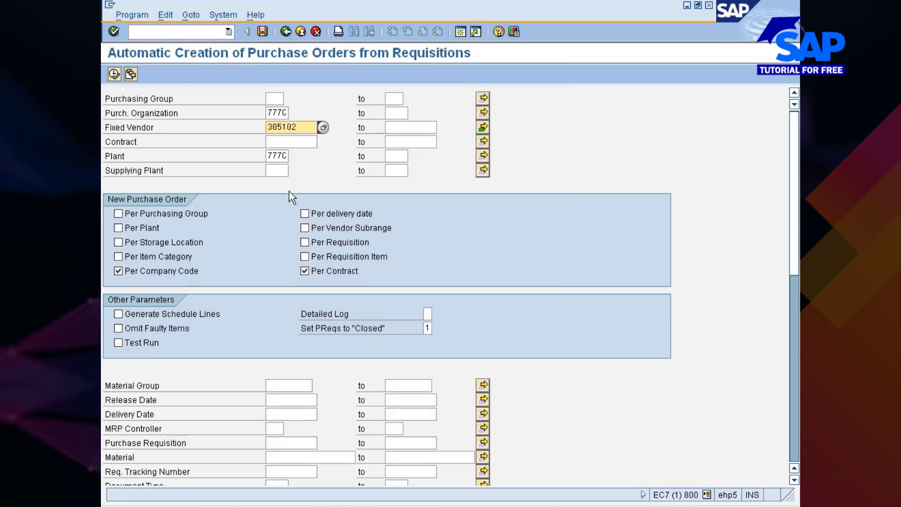
Check the Plant field and per-company-code/contract options, then open the Program menu
{"action": "left_click", "coordinate": [277, 156]}
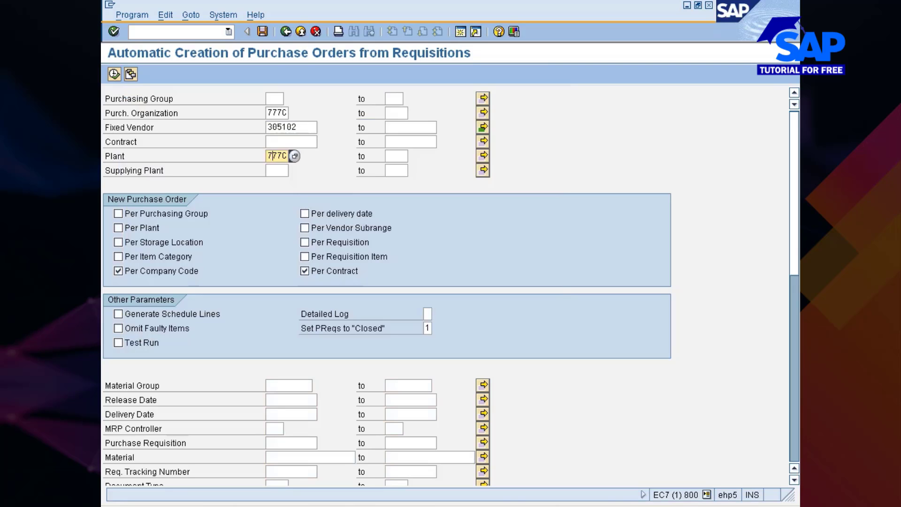
{"action": "mouse_move", "coordinate": [797, 239]}
{"action": "left_mouse_down"}
{"action": "mouse_move", "coordinate": [797, 435]}
{"action": "mouse_move", "coordinate": [796, 235]}
{"action": "left_mouse_up"}
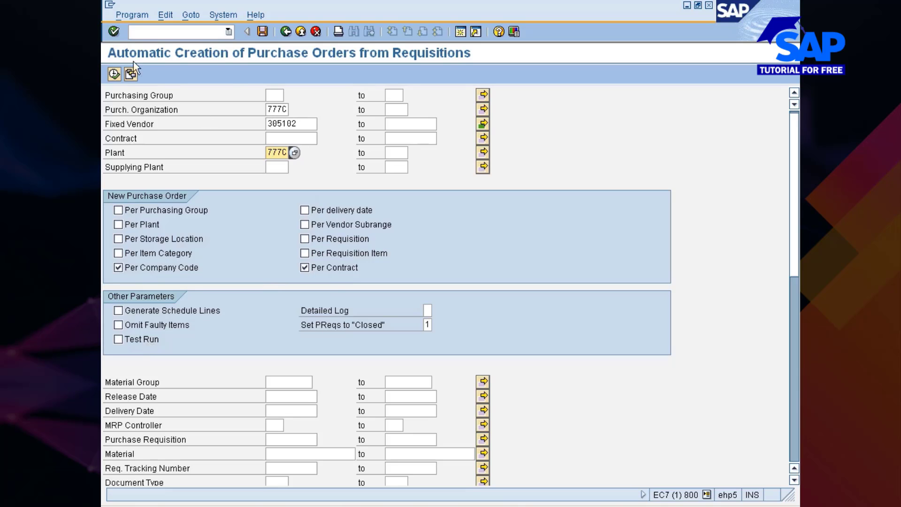
{"action": "left_click", "coordinate": [132, 14]}
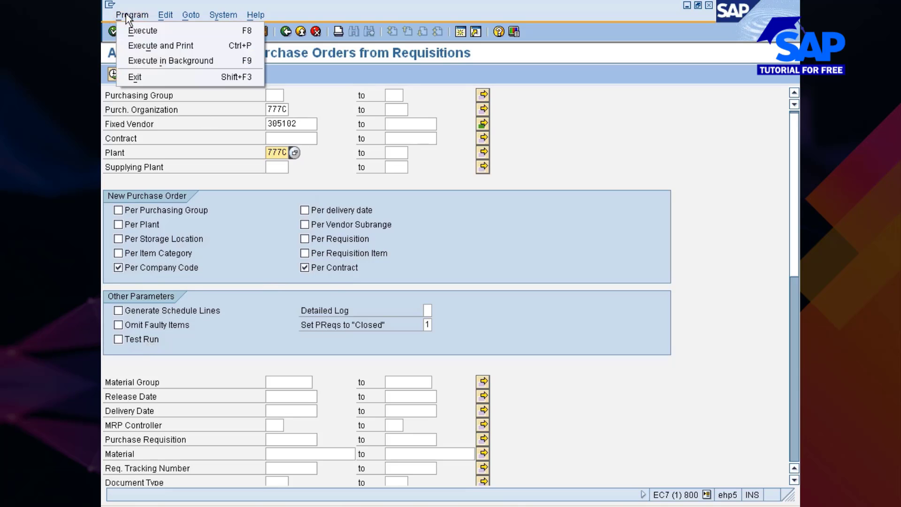
Execute the program in background with output device lp01 and accept the formatting notice
{"action": "left_click", "coordinate": [169, 68]}
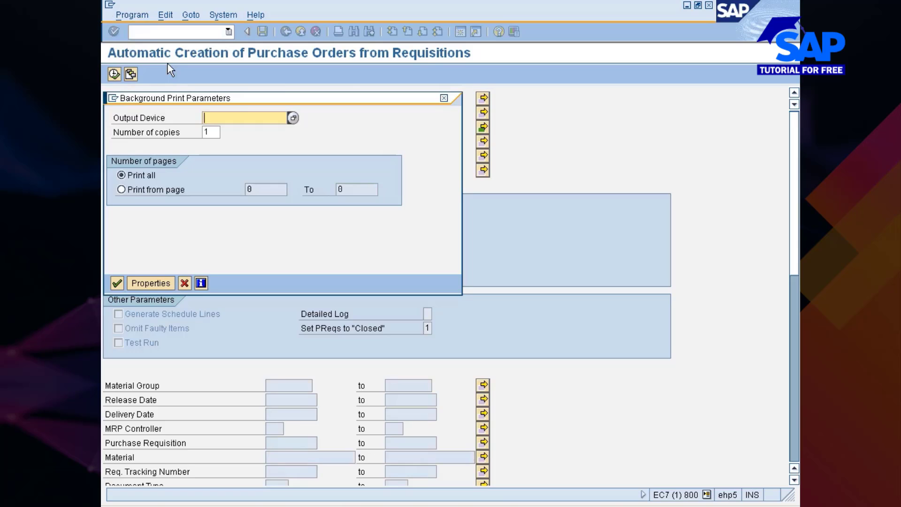
{"action": "type", "text": "lp01"}
{"action": "left_click", "coordinate": [120, 281]}
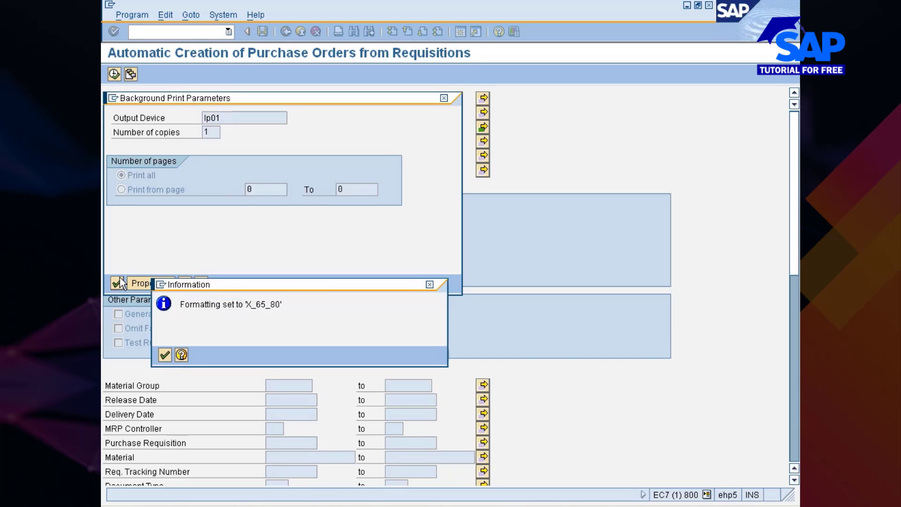
{"action": "key", "text": "Return"}
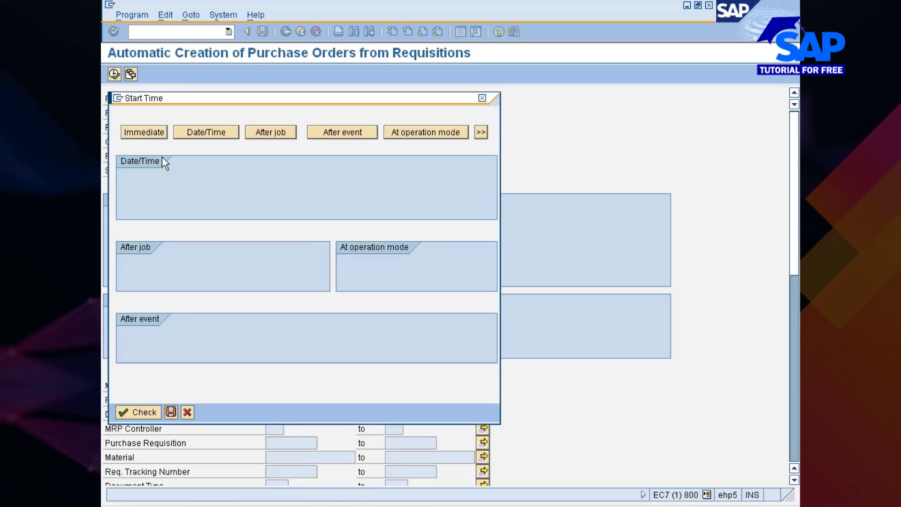
Schedule the job to start immediately as a daily periodic job and save it
{"action": "left_click", "coordinate": [144, 132]}
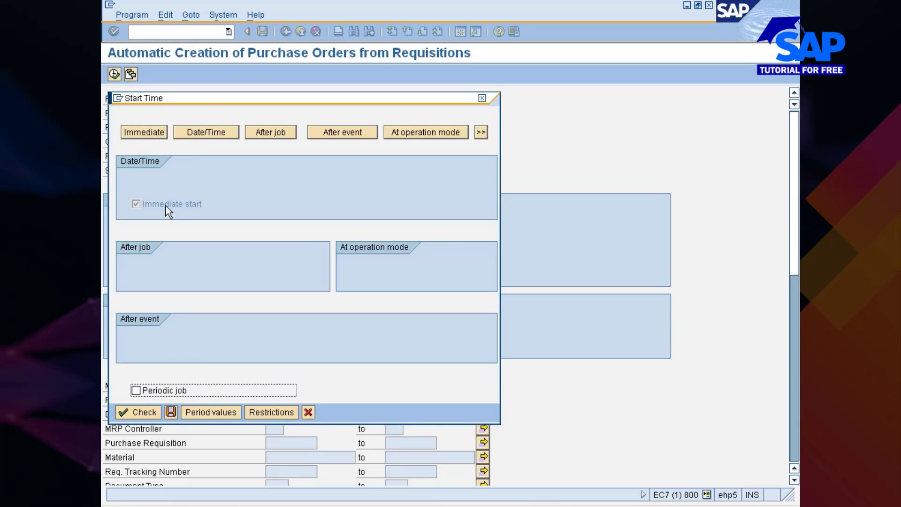
{"action": "left_click", "coordinate": [137, 391]}
{"action": "left_click", "coordinate": [211, 413]}
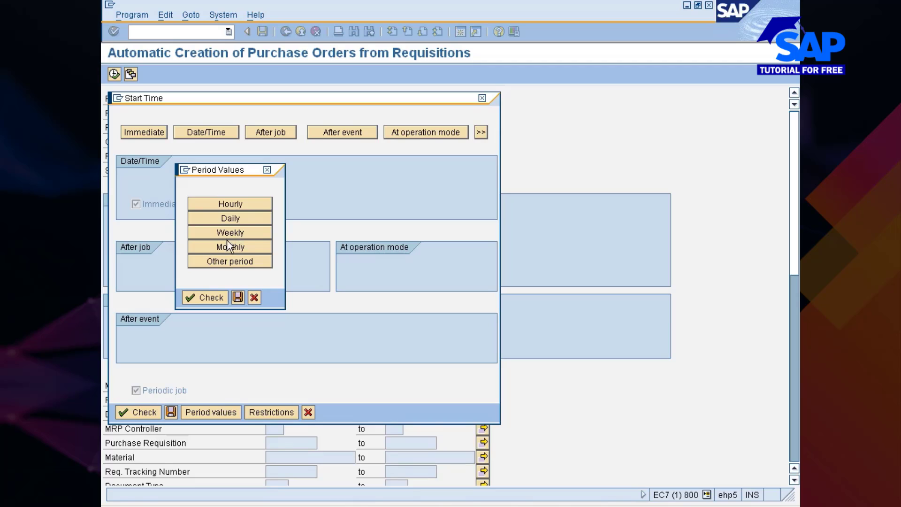
{"action": "left_click", "coordinate": [229, 219]}
{"action": "left_click", "coordinate": [211, 299]}
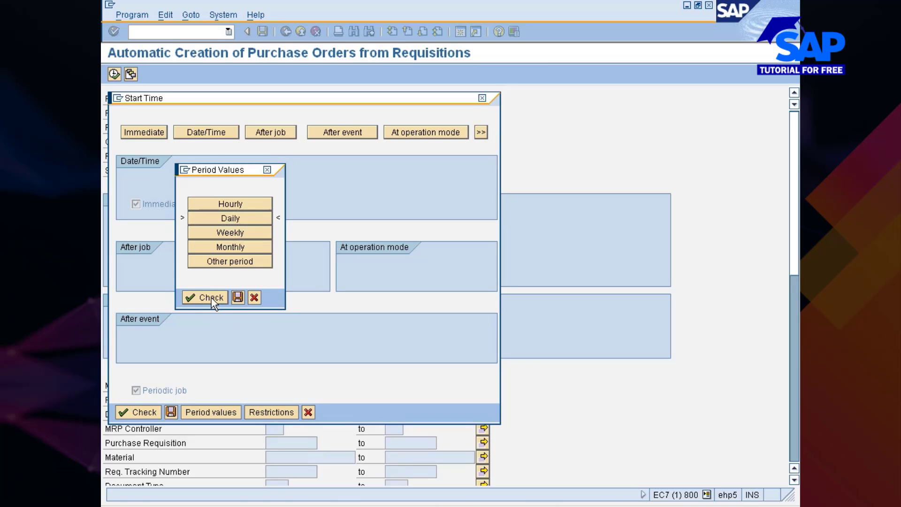
{"action": "left_click", "coordinate": [235, 297]}
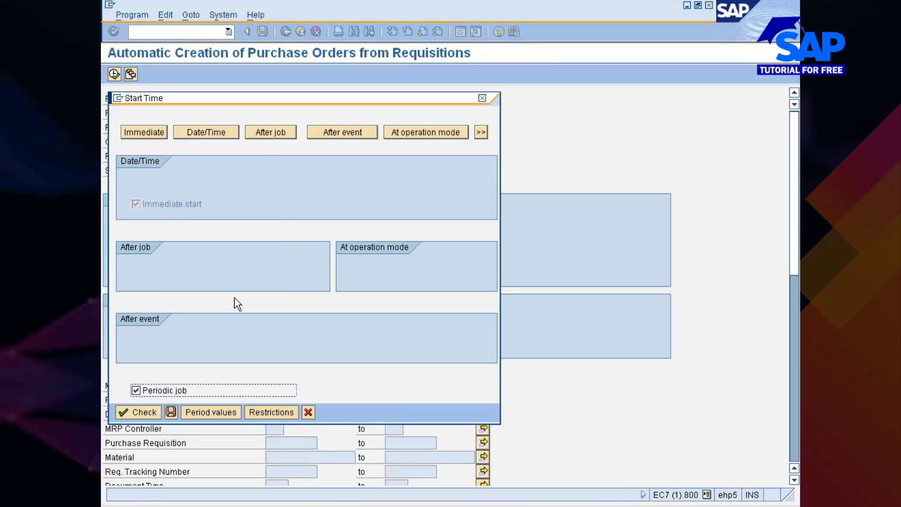
{"action": "left_click", "coordinate": [138, 410]}
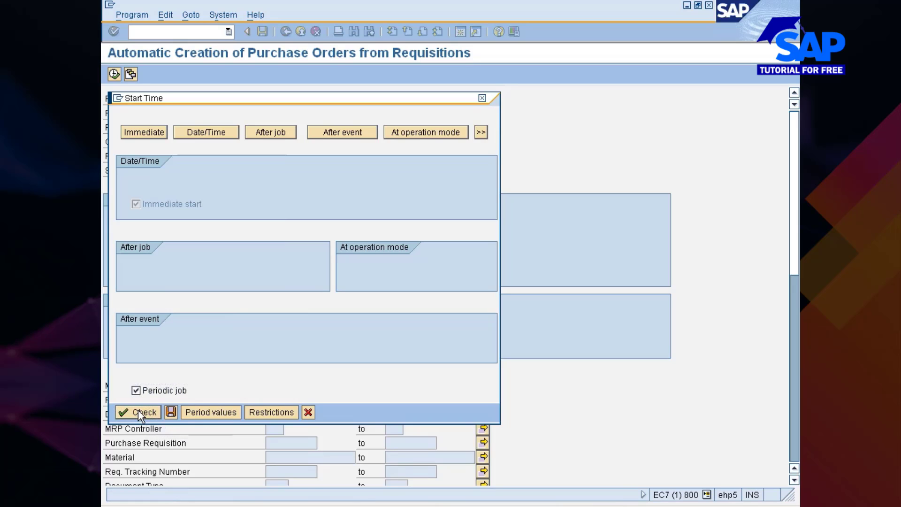
{"action": "left_click", "coordinate": [171, 412]}
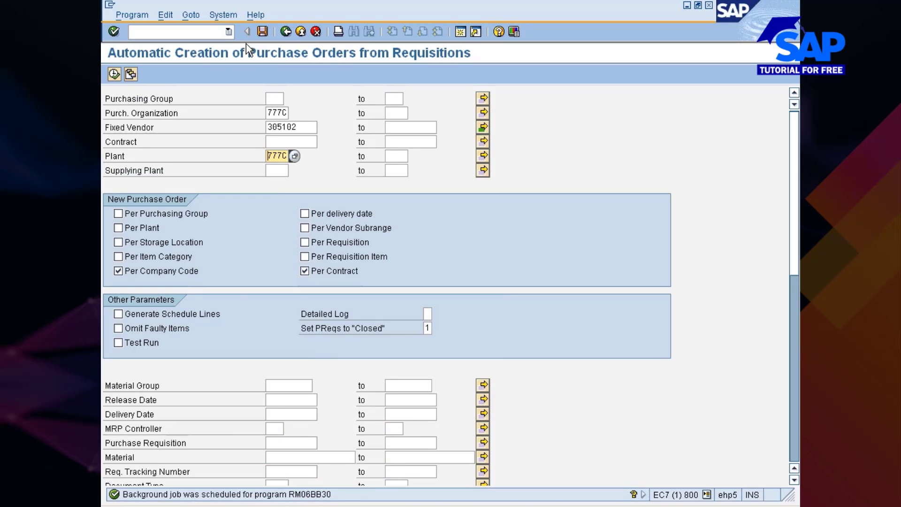
Go through System > Services > Jobs to the Job Overview for jobs dated 23.06.2012
{"action": "left_click", "coordinate": [223, 16]}
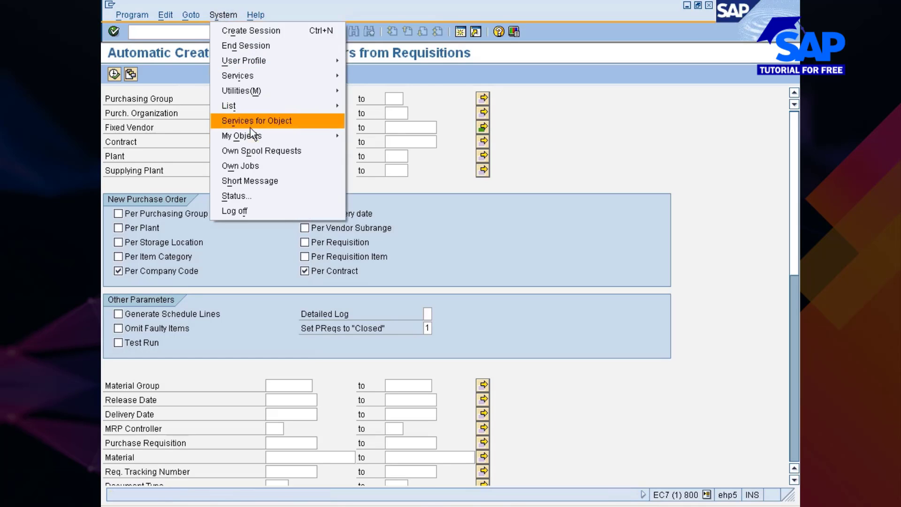
{"action": "mouse_move", "coordinate": [253, 136]}
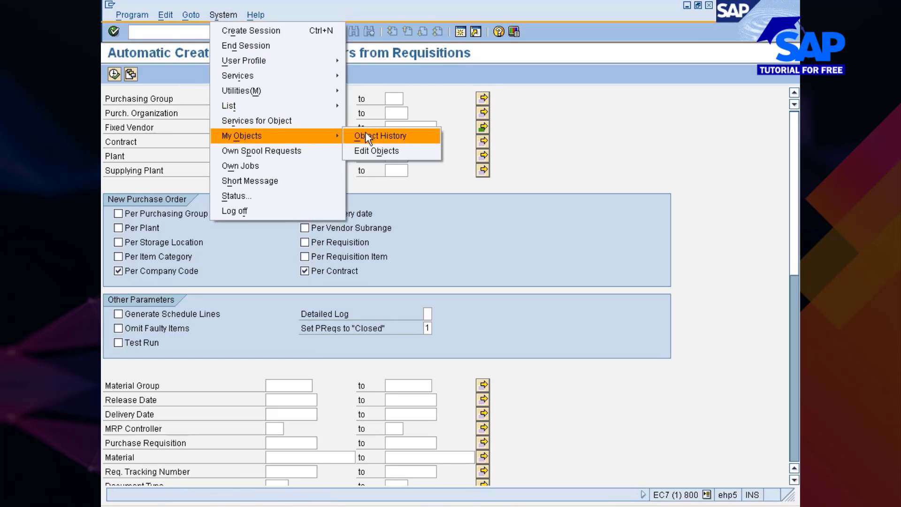
{"action": "left_click", "coordinate": [263, 167]}
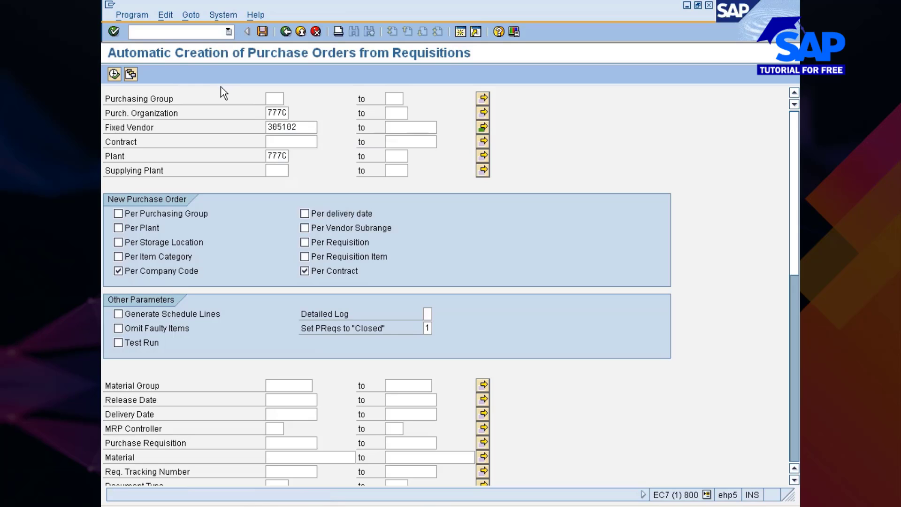
{"action": "left_click", "coordinate": [227, 18]}
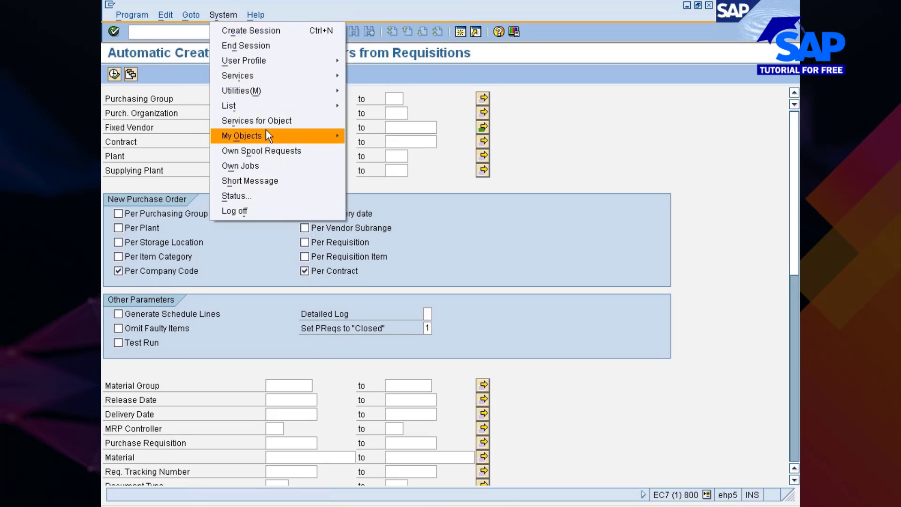
{"action": "mouse_move", "coordinate": [265, 136]}
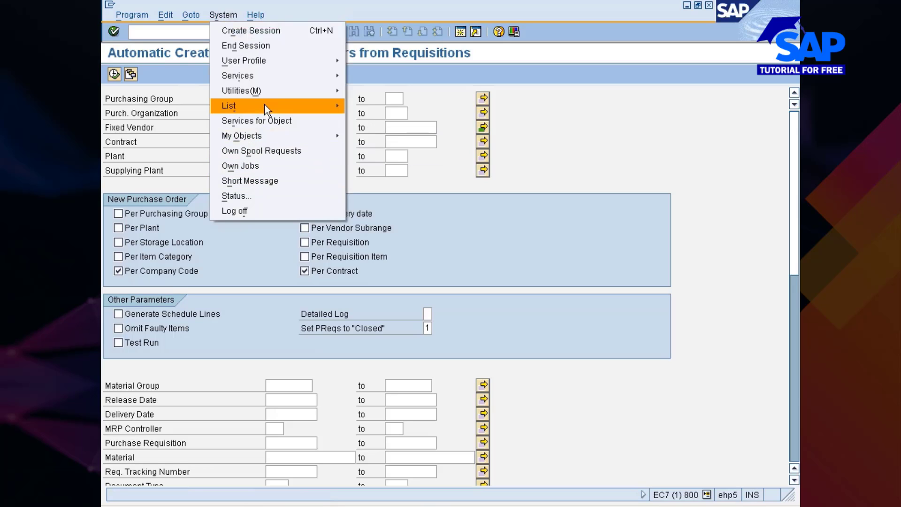
{"action": "mouse_move", "coordinate": [266, 107]}
{"action": "mouse_move", "coordinate": [278, 77]}
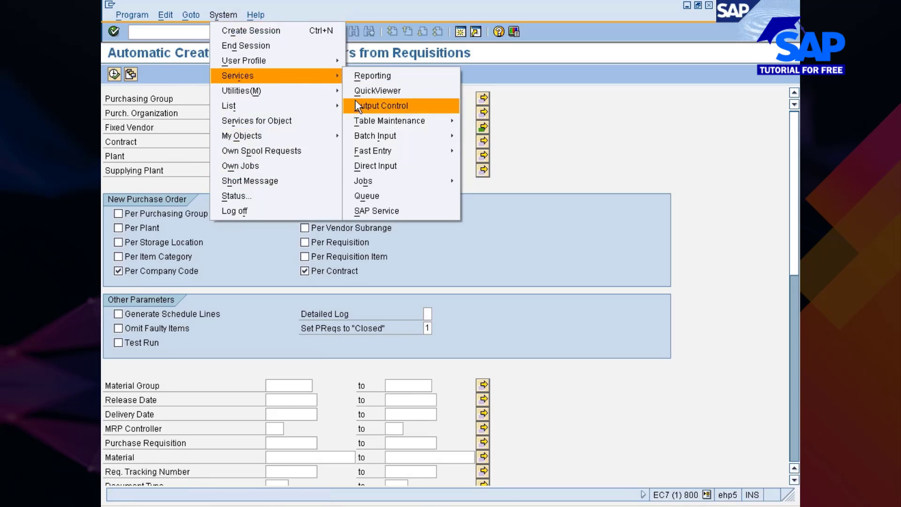
{"action": "mouse_move", "coordinate": [365, 123]}
{"action": "mouse_move", "coordinate": [436, 181]}
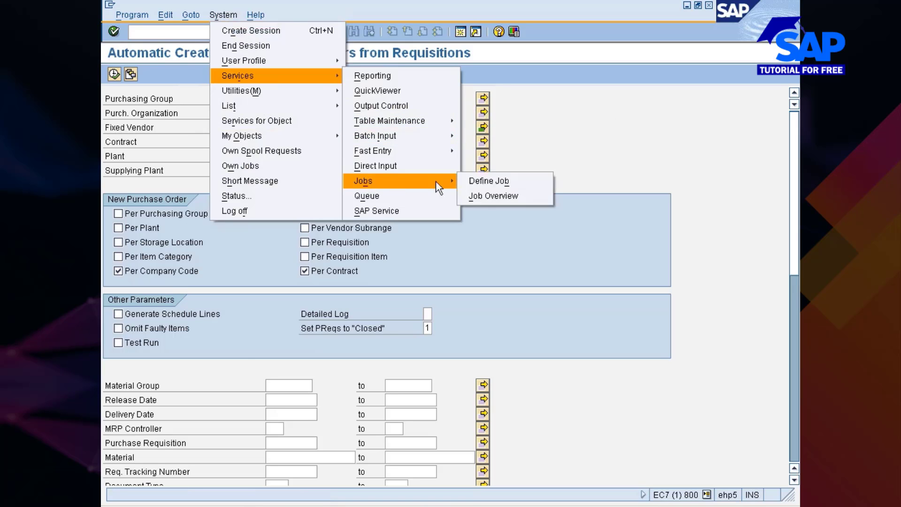
{"action": "left_click", "coordinate": [481, 195]}
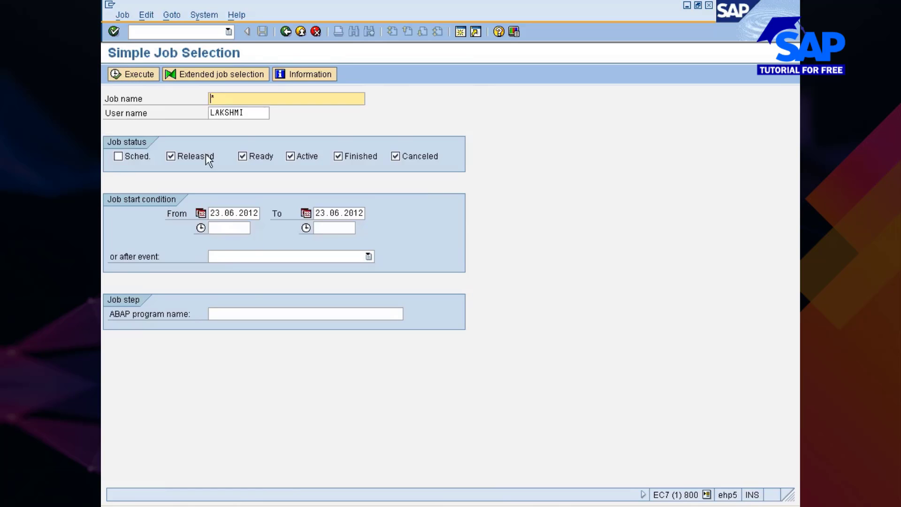
Filter by ABAP program 'rm' and run the selection to list the finished jobs
{"action": "left_click", "coordinate": [242, 314]}
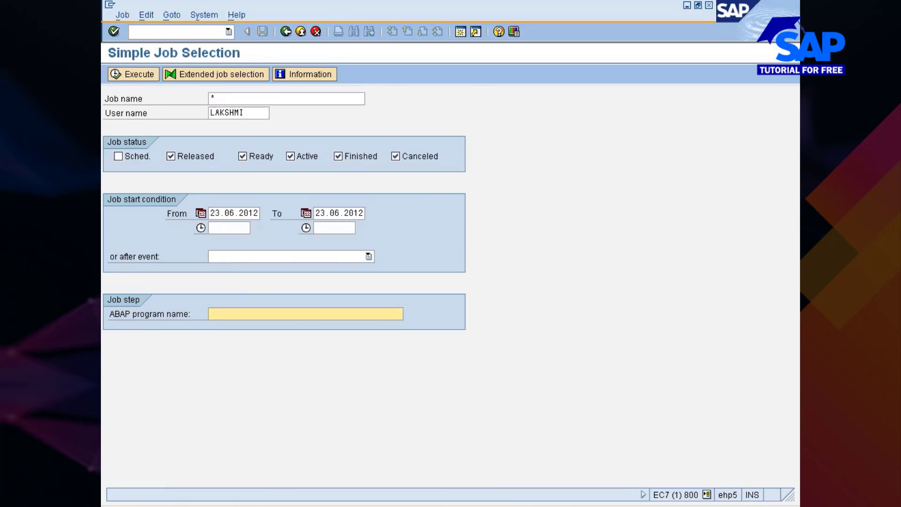
{"action": "type", "text": "rm"}
{"action": "key", "text": "F8"}
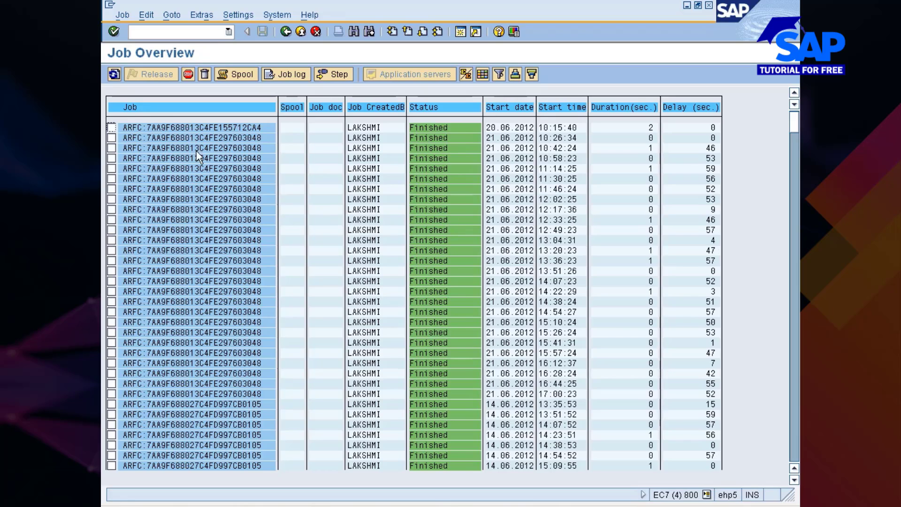
{"action": "left_click", "coordinate": [494, 506]}
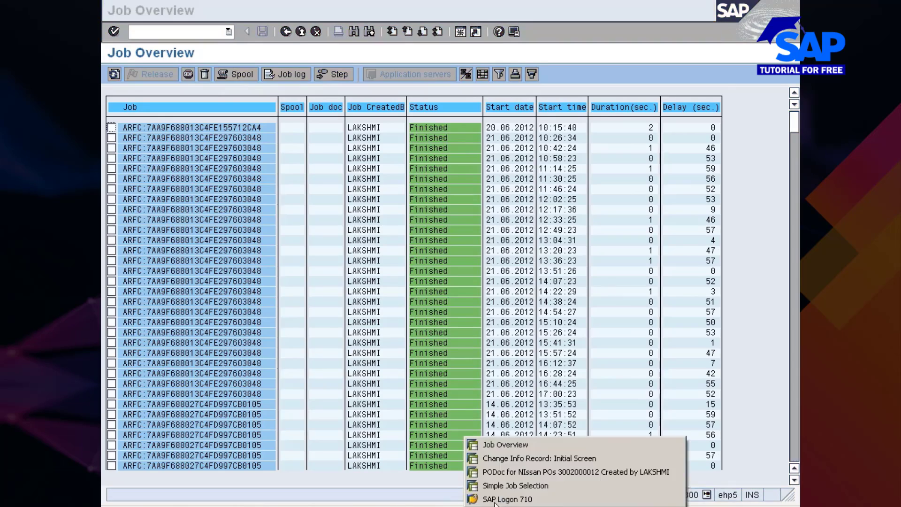
Switch to the Change Info Record window and open its general data
{"action": "left_click", "coordinate": [513, 464]}
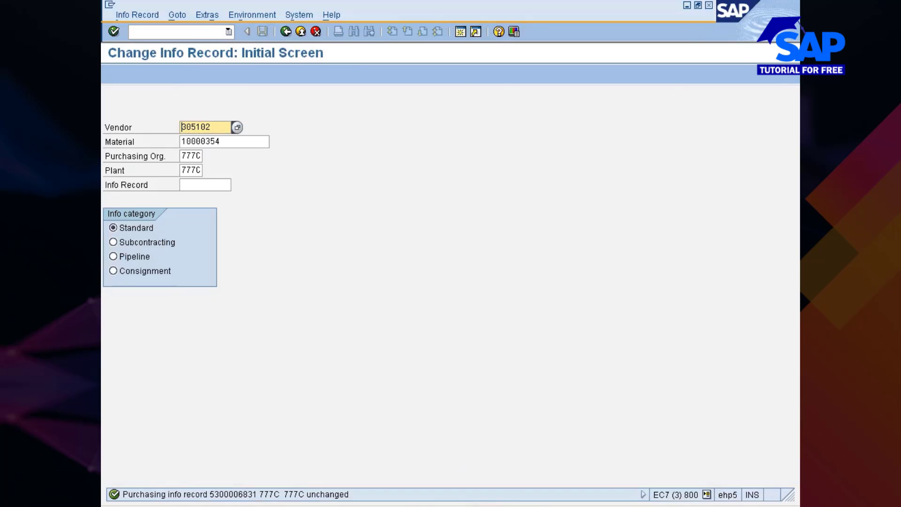
{"action": "type", "text": "me5"}
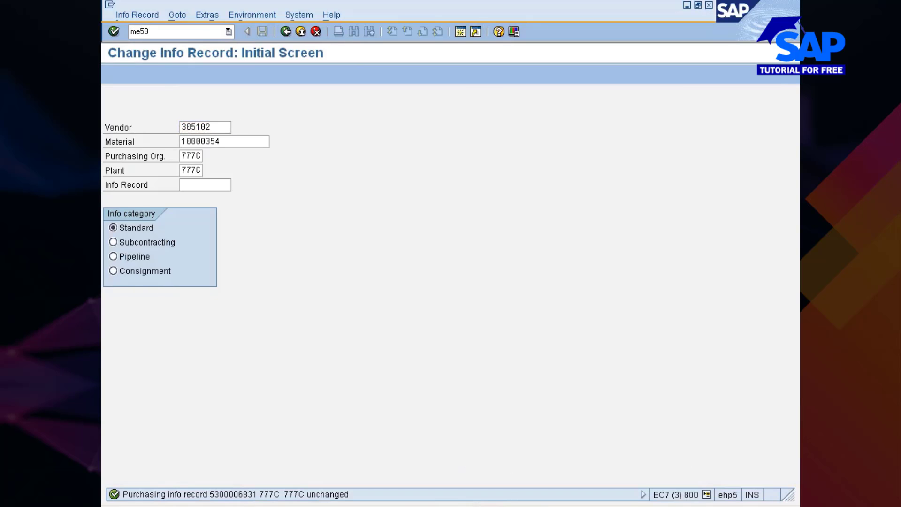
{"action": "type", "text": "9"}
{"action": "key", "text": "Return"}
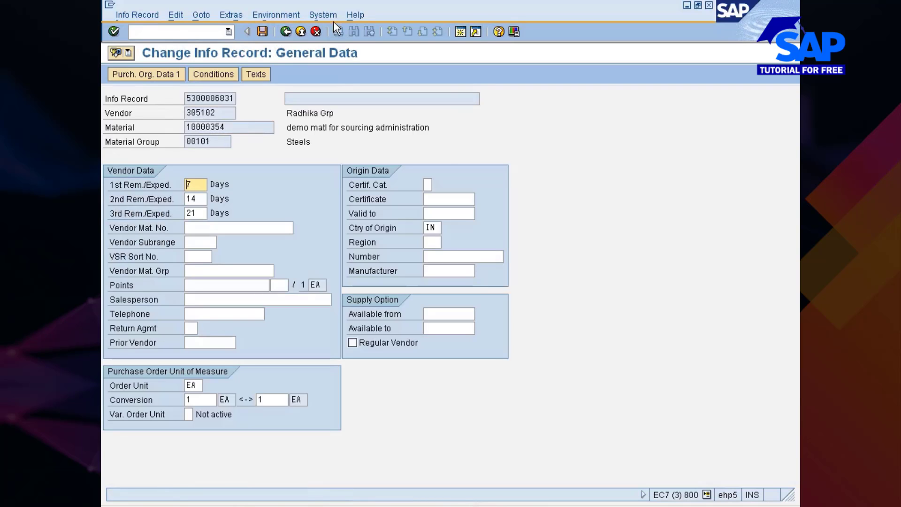
Start automatic PO creation from requisitions with /nme5, prefilled for vendor 305102 and plant 777C
{"action": "left_click", "coordinate": [330, 15]}
{"action": "left_click", "coordinate": [539, 154]}
{"action": "left_click", "coordinate": [165, 31]}
{"action": "type", "text": "/nme"}
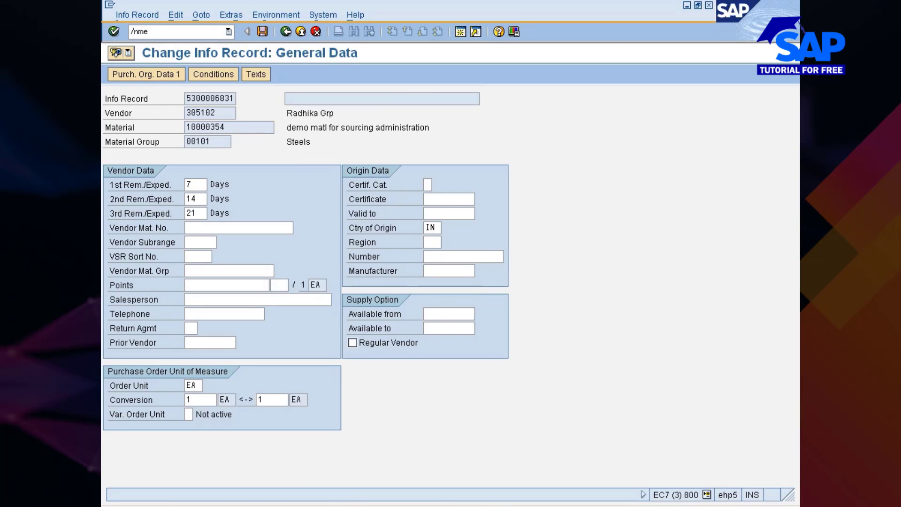
{"action": "type", "text": "59"}
{"action": "key", "text": "Return"}
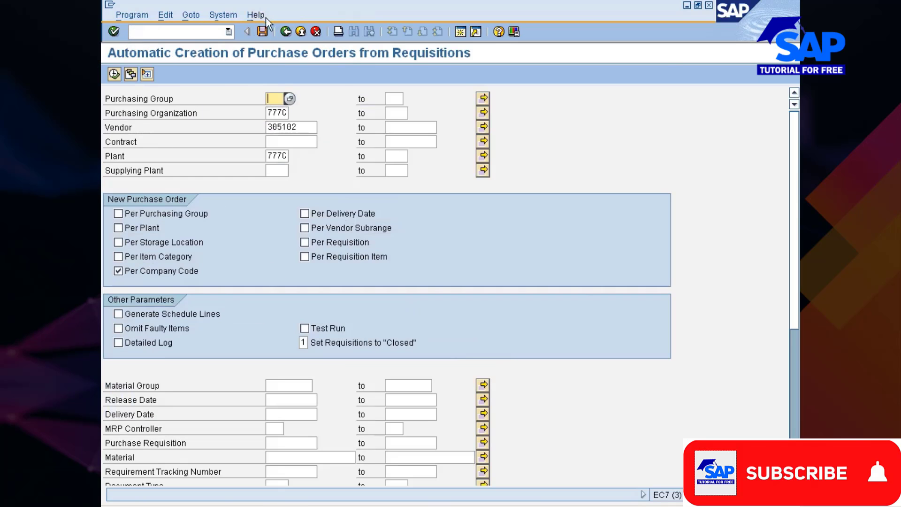
Check System > Status and copy the program name RM06BB20
{"action": "left_click", "coordinate": [224, 15]}
{"action": "left_click", "coordinate": [244, 193]}
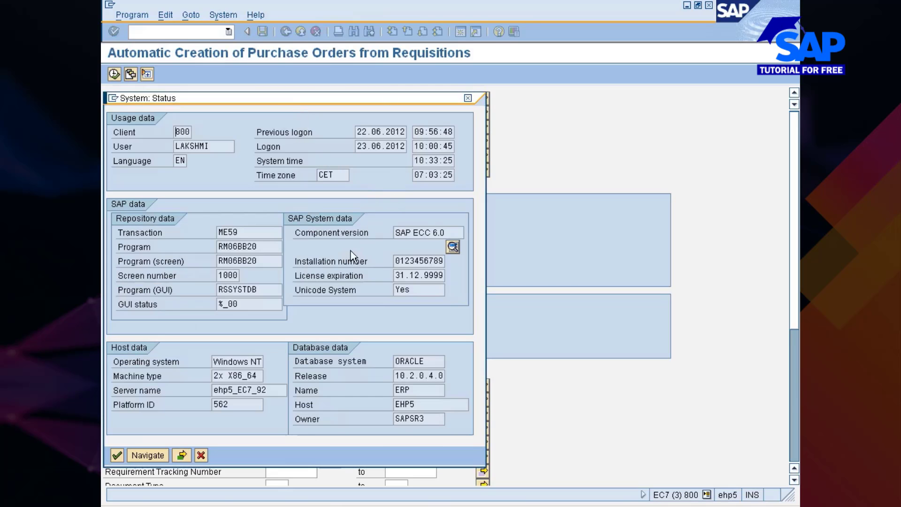
{"action": "left_click_drag", "start_coordinate": [256, 246], "coordinate": [218, 246]}
{"action": "key", "text": "ctrl+c"}
{"action": "left_click", "coordinate": [469, 99]}
Switch to the Job Overview window and go back to SAP Easy Access
{"action": "left_click", "coordinate": [492, 506]}
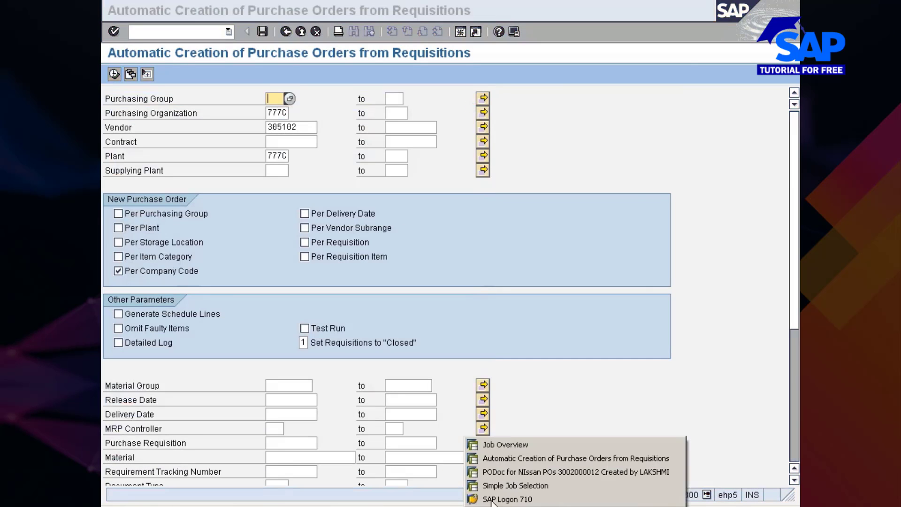
{"action": "left_click", "coordinate": [506, 444]}
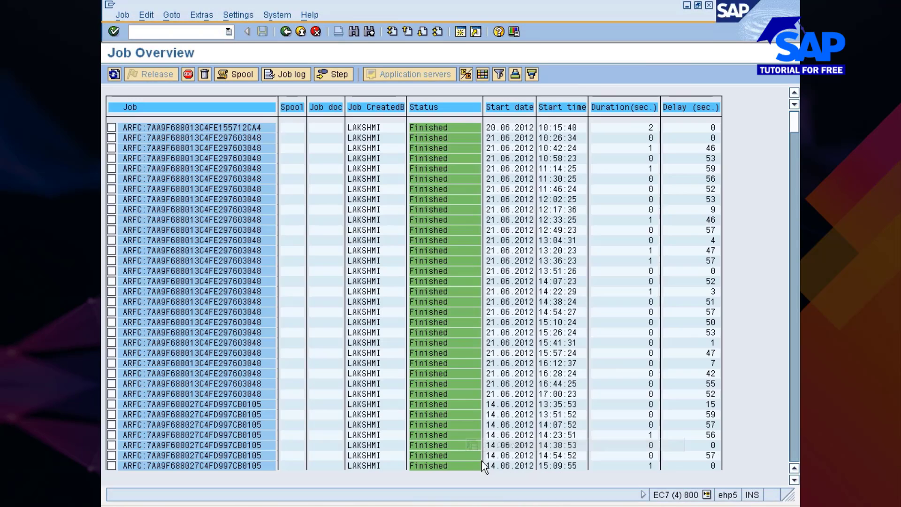
{"action": "left_click", "coordinate": [285, 32]}
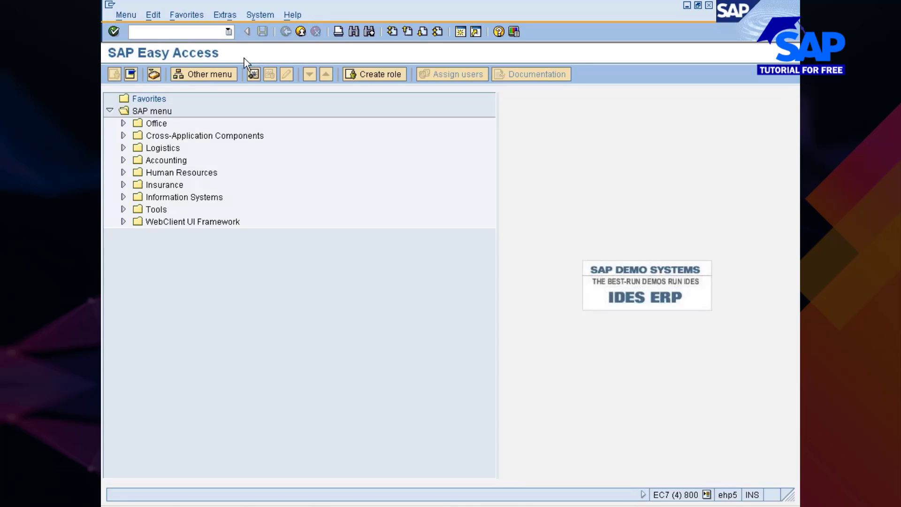
Run SM36, then /nsm37 to reach Simple Job Selection for 23.06.2012 jobs
{"action": "type", "text": "sm36"}
{"action": "key", "text": "Return"}
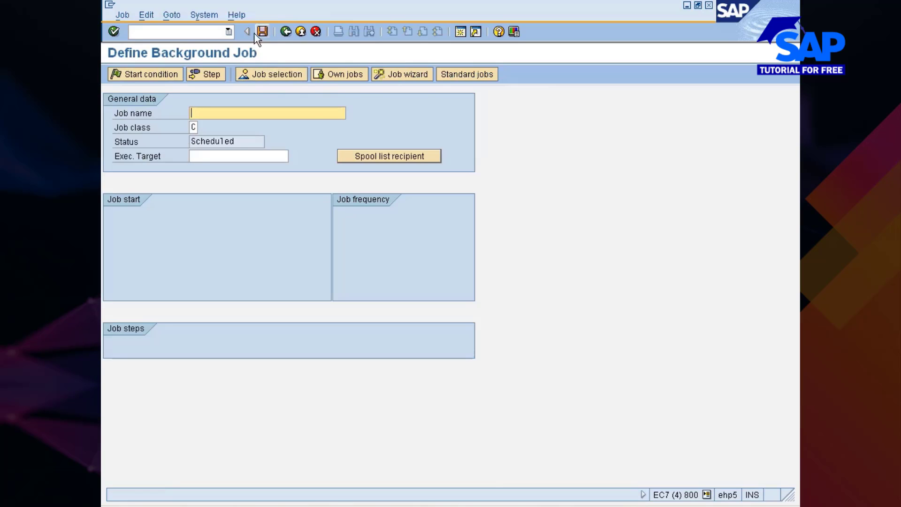
{"action": "left_click", "coordinate": [195, 33]}
{"action": "type", "text": "/nm"}
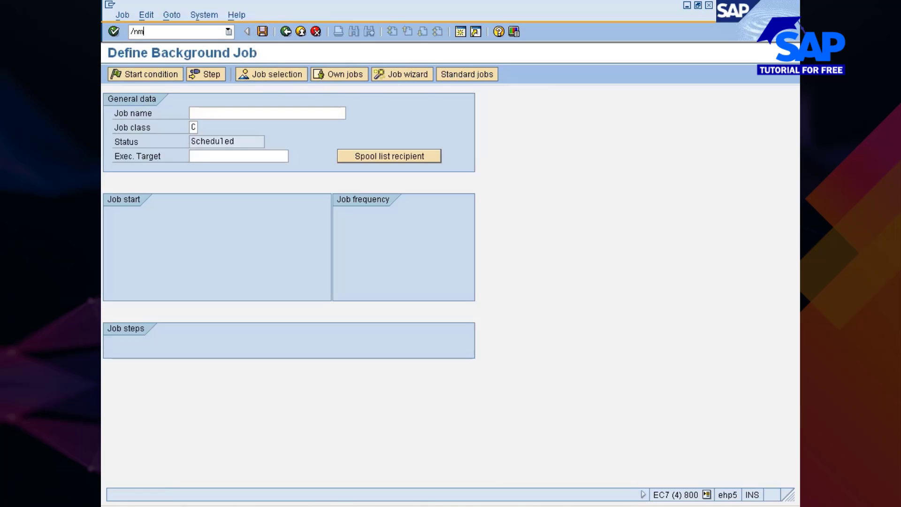
{"action": "key", "text": "BackSpace"}
{"action": "type", "text": "sm37"}
{"action": "key", "text": "Return"}
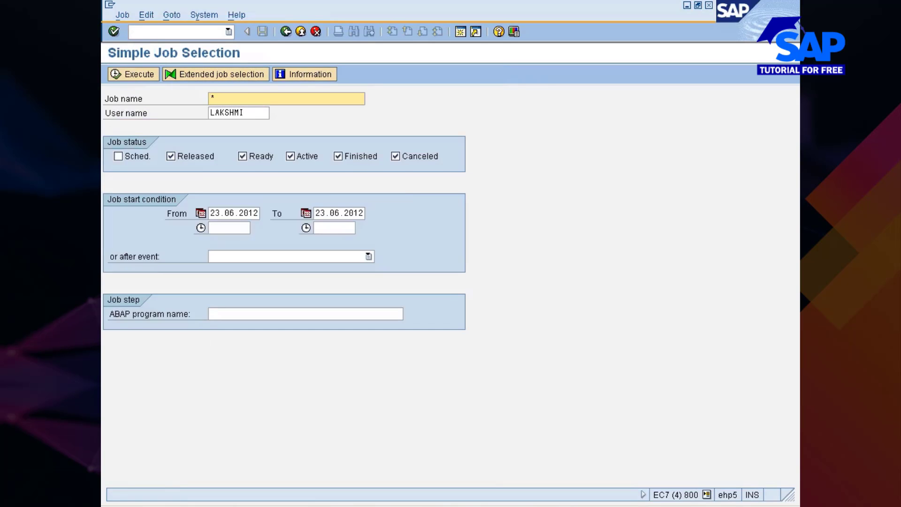
Search for jobs with ABAP program RM06BB20, including scheduled jobs
{"action": "left_click", "coordinate": [225, 313]}
{"action": "type", "text": "RM06BB20"}
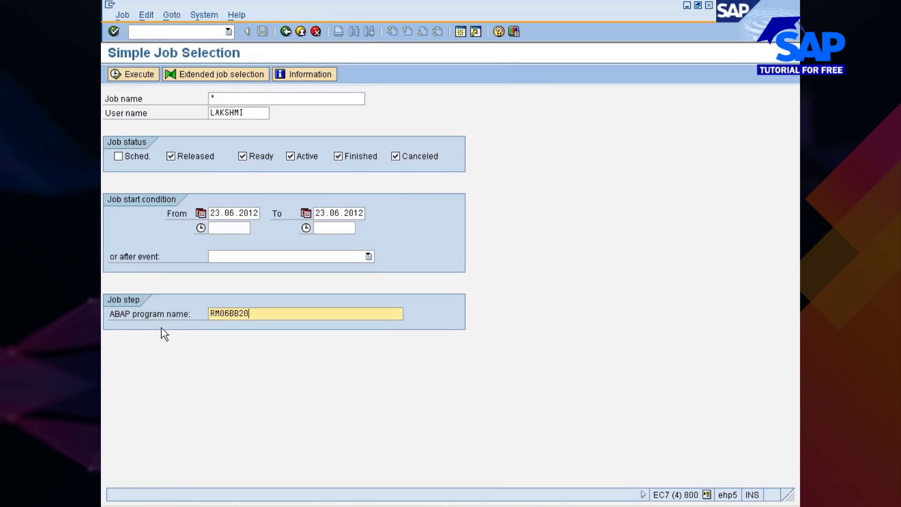
{"action": "left_click", "coordinate": [135, 156]}
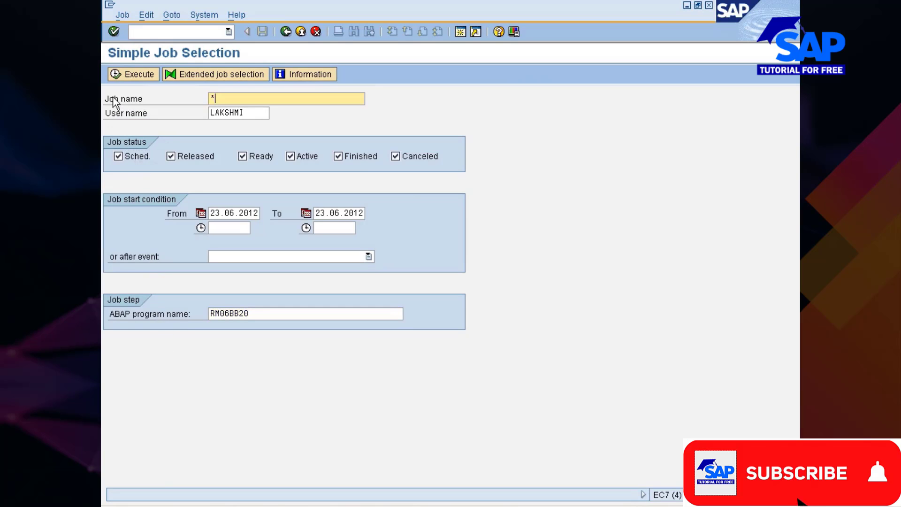
{"action": "left_click", "coordinate": [139, 75]}
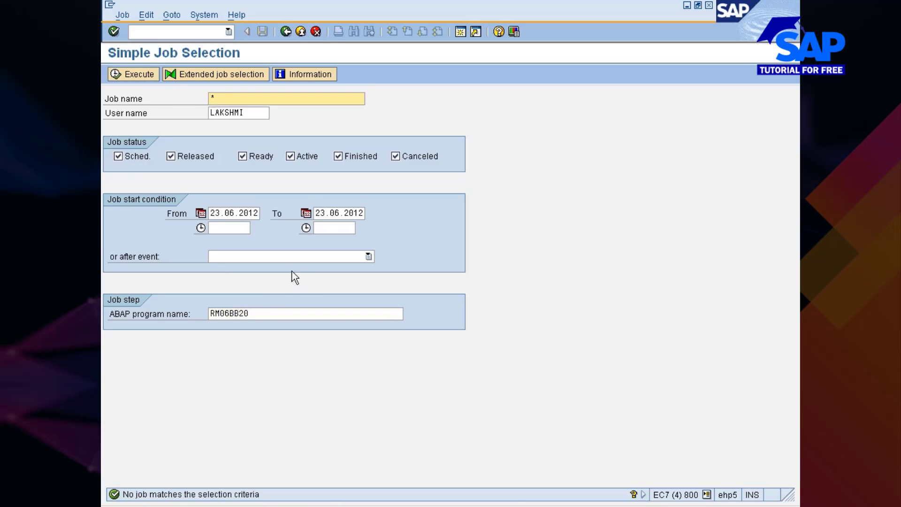
Rerun the RM06BB20 search with and without scheduled jobs, then dismiss the event list
{"action": "left_click", "coordinate": [118, 155]}
{"action": "left_click", "coordinate": [131, 74]}
{"action": "left_click", "coordinate": [127, 157]}
{"action": "left_click", "coordinate": [130, 74]}
{"action": "left_click", "coordinate": [300, 314]}
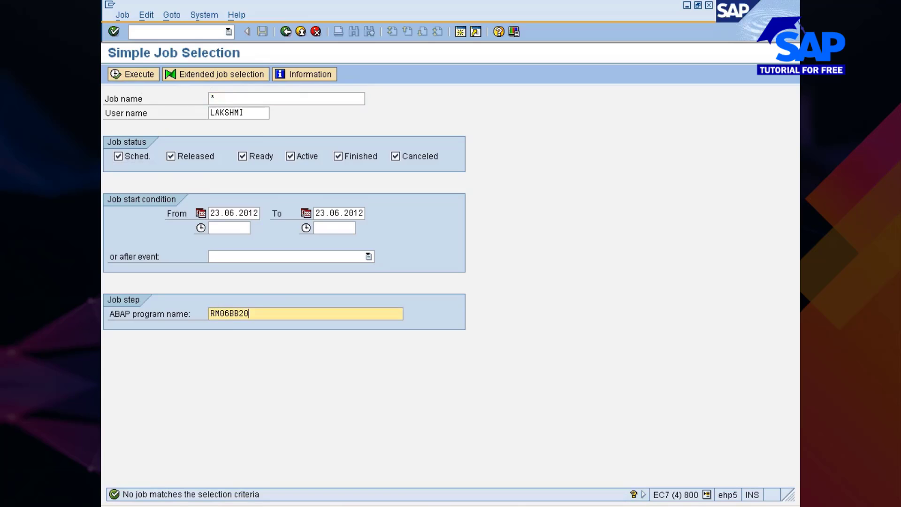
{"action": "left_click", "coordinate": [298, 256]}
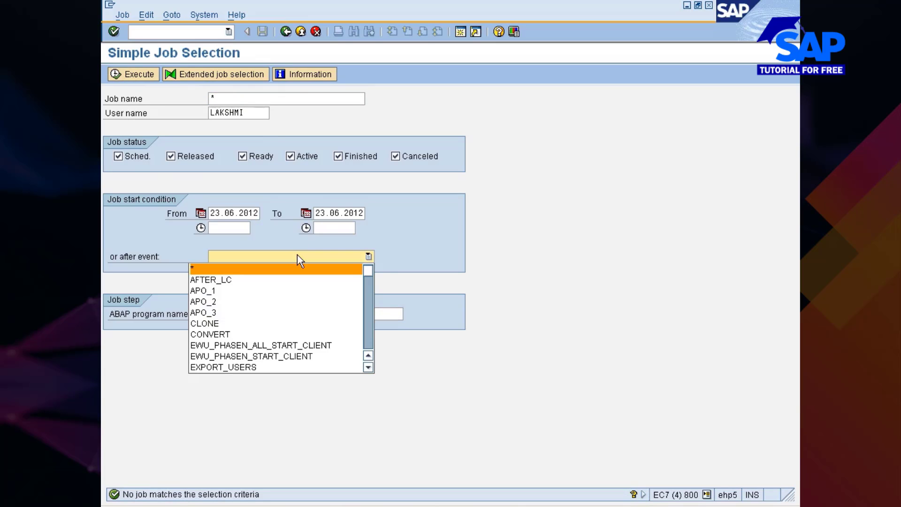
{"action": "left_click", "coordinate": [439, 252]}
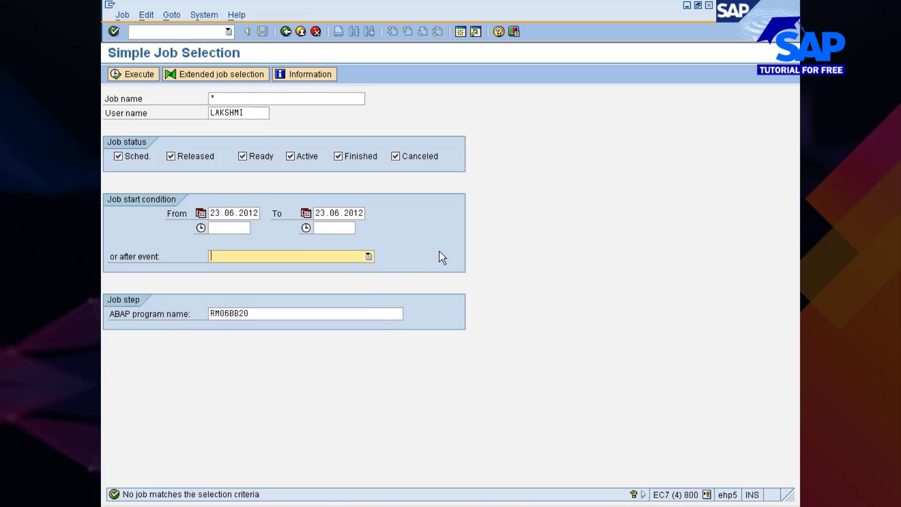
Search only scheduled jobs, with no ABAP program filter
{"action": "left_click", "coordinate": [184, 156]}
{"action": "left_click", "coordinate": [254, 155]}
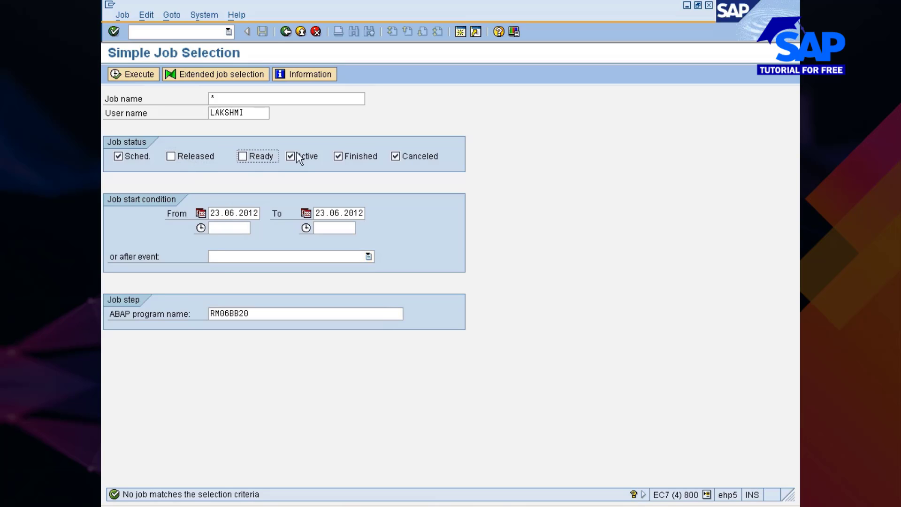
{"action": "left_click", "coordinate": [348, 156]}
{"action": "left_click", "coordinate": [423, 156]}
{"action": "left_click", "coordinate": [273, 314]}
{"action": "key", "text": "BackSpace"}
{"action": "key", "text": "BackSpace"}
{"action": "key", "text": "BackSpace"}
{"action": "key", "text": "BackSpace"}
{"action": "key", "text": "BackSpace"}
{"action": "key", "text": "BackSpace"}
{"action": "key", "text": "BackSpace"}
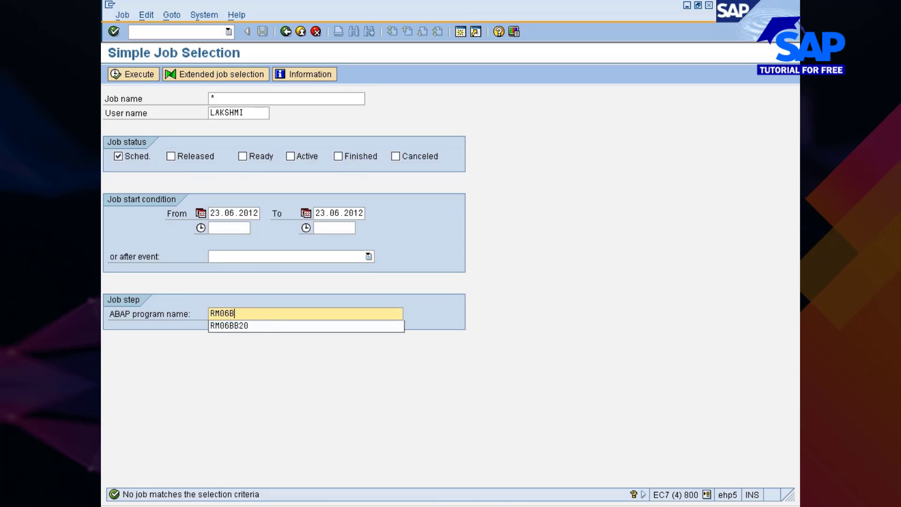
{"action": "left_click", "coordinate": [443, 305]}
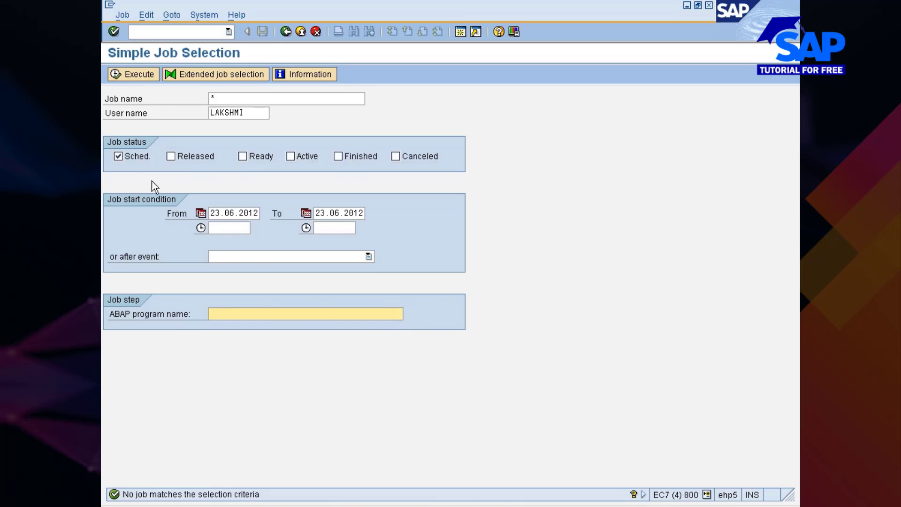
{"action": "left_click", "coordinate": [134, 76]}
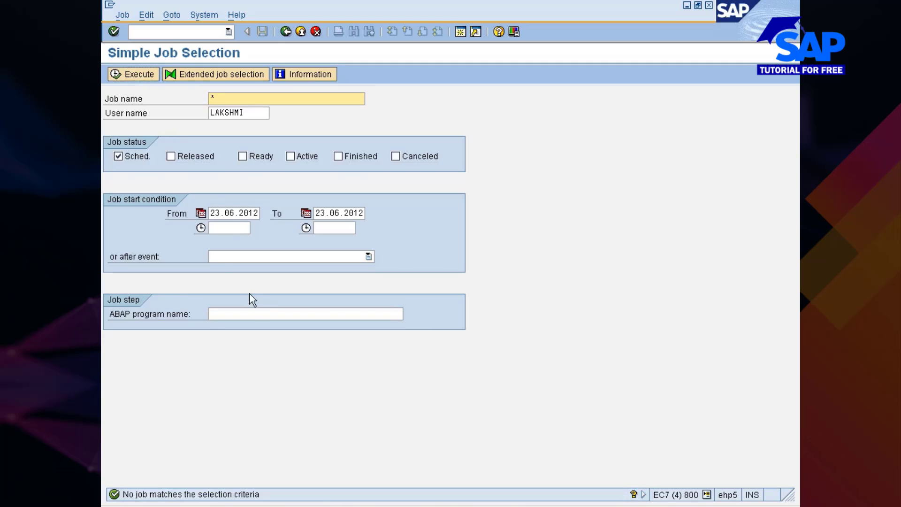
Set user name to all users, restore RM06BB20 as program, and rerun the search
{"action": "left_click", "coordinate": [227, 228]}
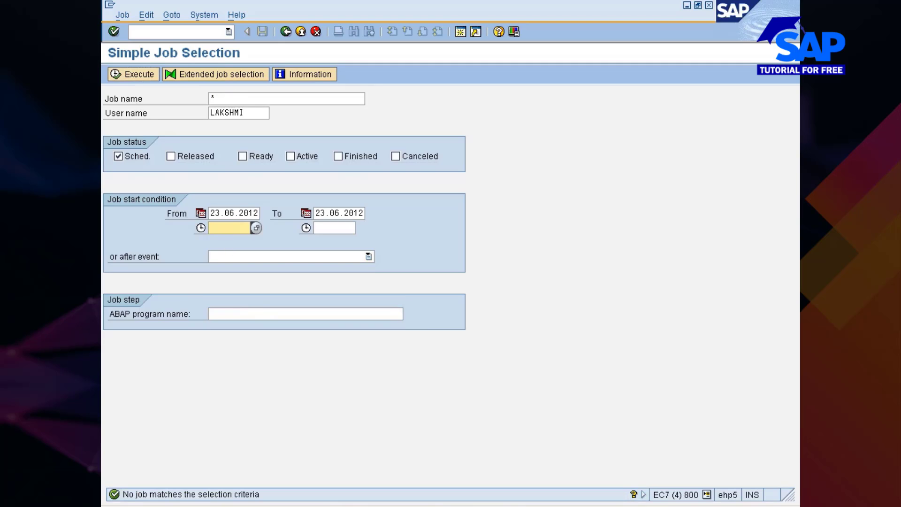
{"action": "left_click", "coordinate": [245, 113]}
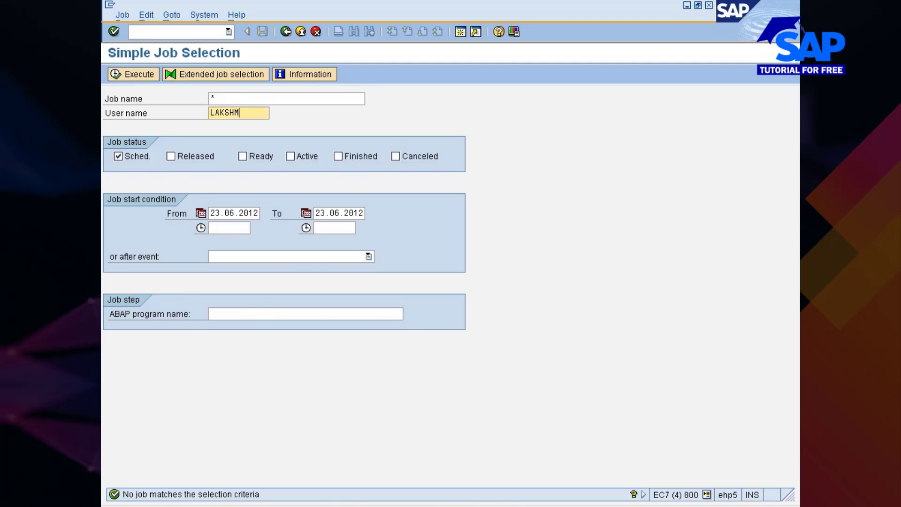
{"action": "key", "text": "BackSpace"}
{"action": "key", "text": "BackSpace"}
{"action": "key", "text": "BackSpace"}
{"action": "key", "text": "BackSpace"}
{"action": "key", "text": "BackSpace"}
{"action": "key", "text": "BackSpace"}
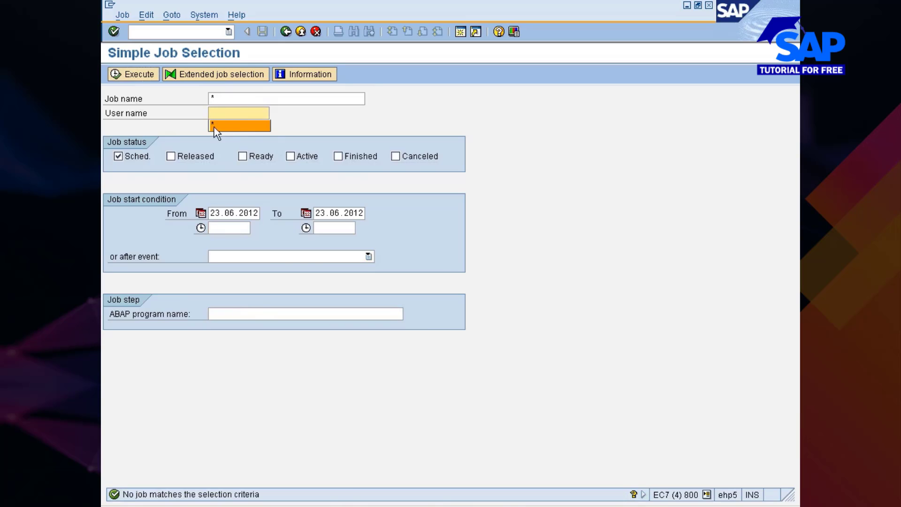
{"action": "left_click", "coordinate": [214, 125]}
{"action": "left_click", "coordinate": [218, 311]}
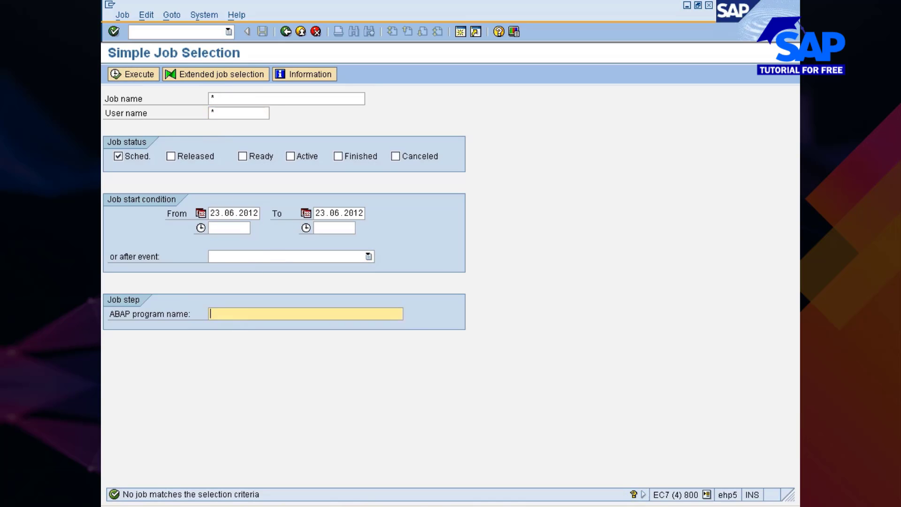
{"action": "left_click", "coordinate": [234, 326]}
{"action": "left_click", "coordinate": [125, 74]}
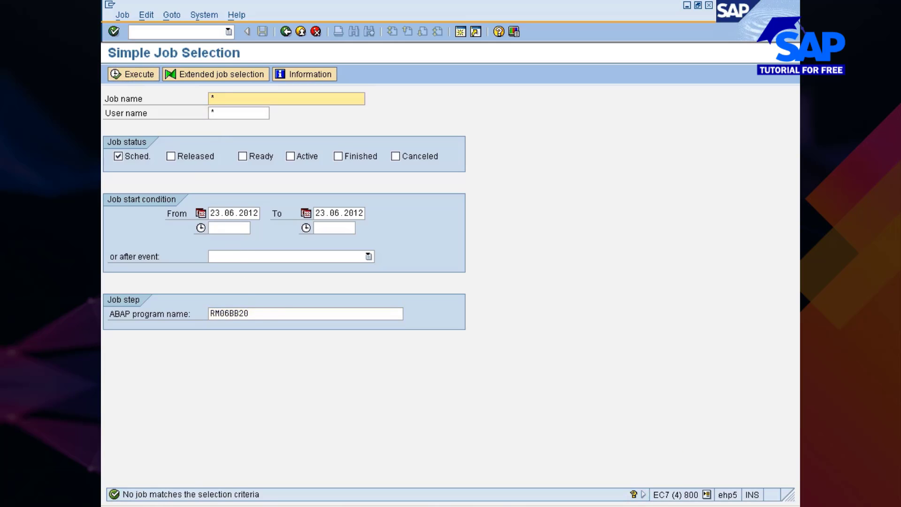
Clear the ABAP program name filter
{"action": "left_click", "coordinate": [262, 315]}
{"action": "key", "text": "BackSpace"}
{"action": "key", "text": "BackSpace"}
{"action": "key", "text": "BackSpace"}
{"action": "key", "text": "BackSpace"}
{"action": "key", "text": "BackSpace"}
{"action": "key", "text": "BackSpace"}
{"action": "key", "text": "BackSpace"}
{"action": "key", "text": "BackSpace"}
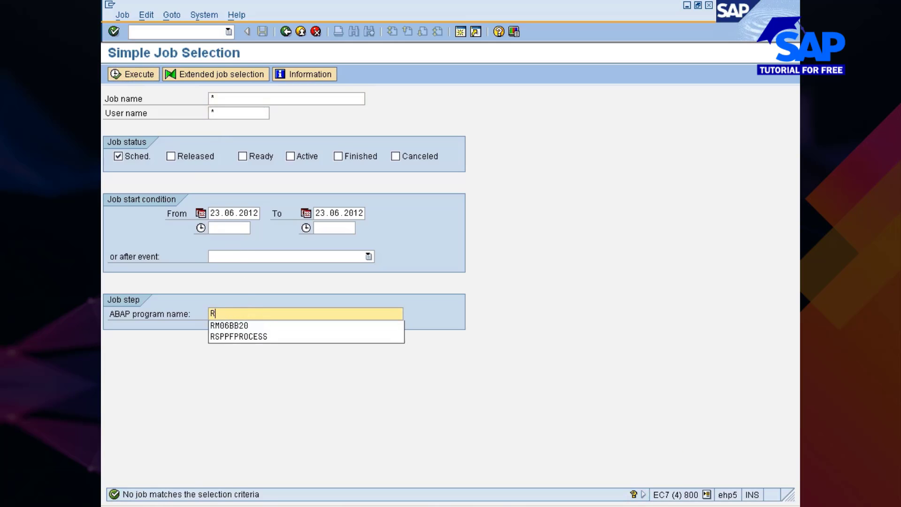
{"action": "left_click", "coordinate": [466, 352]}
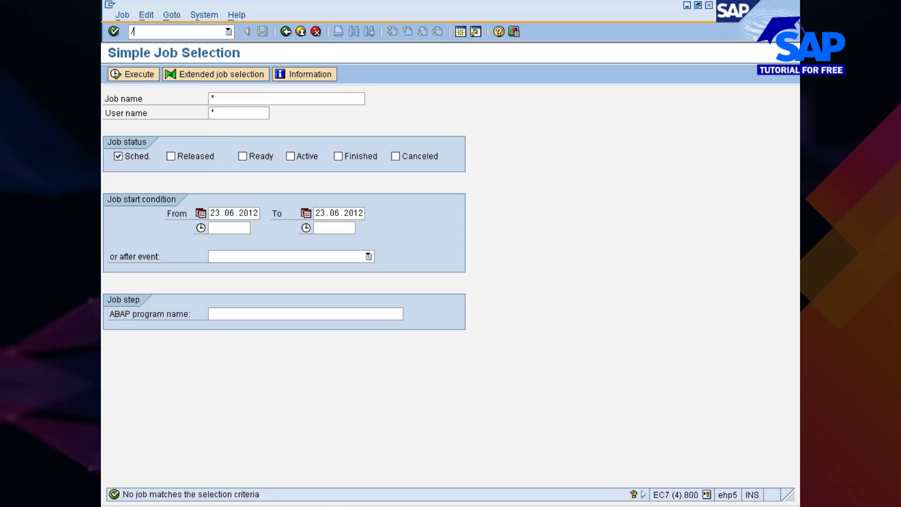
Return to ME59 via nme5 and cancel the vendor multiple selection without changes
{"action": "type", "text": "nme59"}
{"action": "key", "text": "Return"}
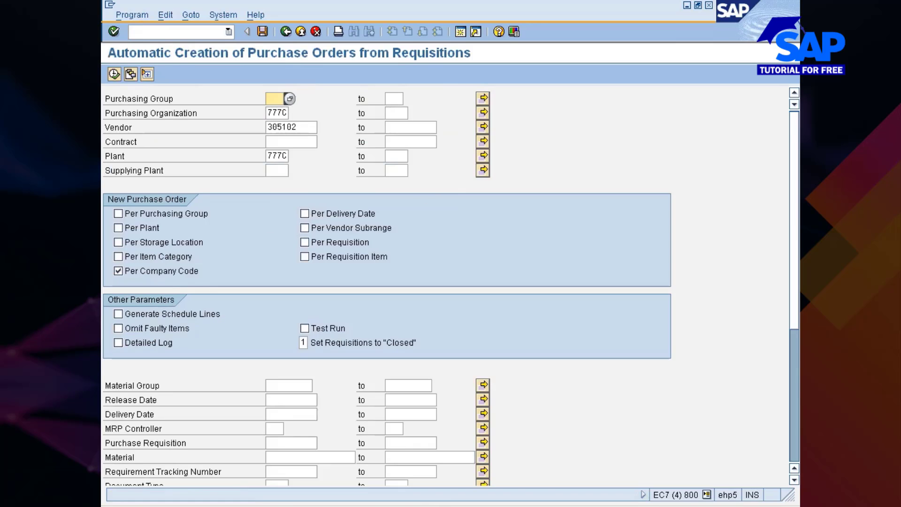
{"action": "left_click", "coordinate": [438, 127]}
{"action": "left_click", "coordinate": [483, 128]}
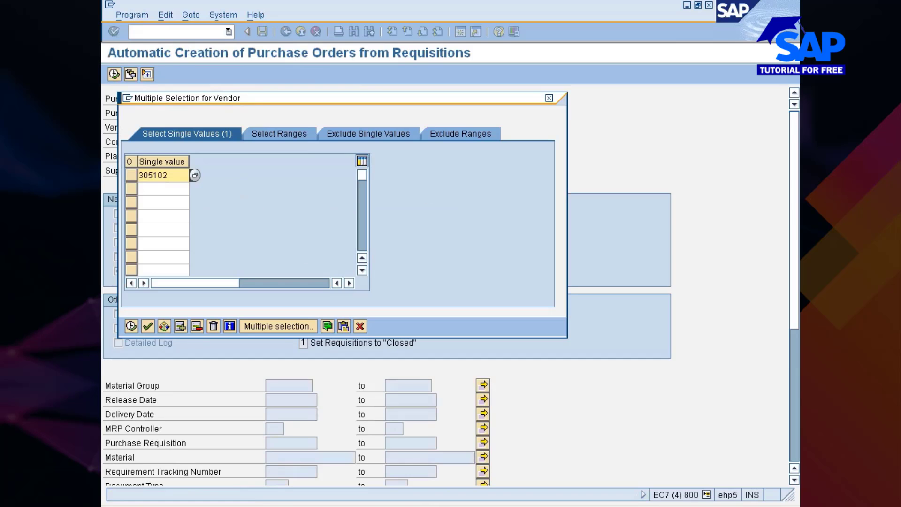
{"action": "left_click", "coordinate": [160, 189]}
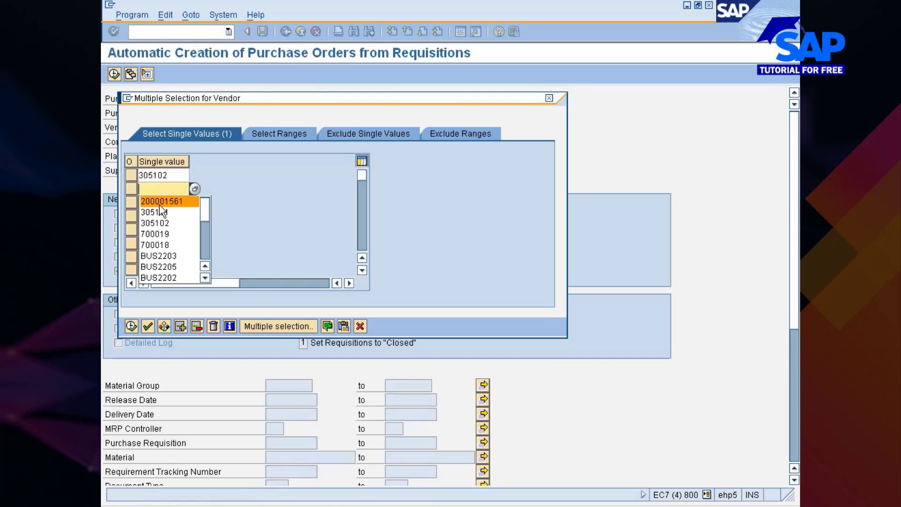
{"action": "left_click", "coordinate": [266, 199]}
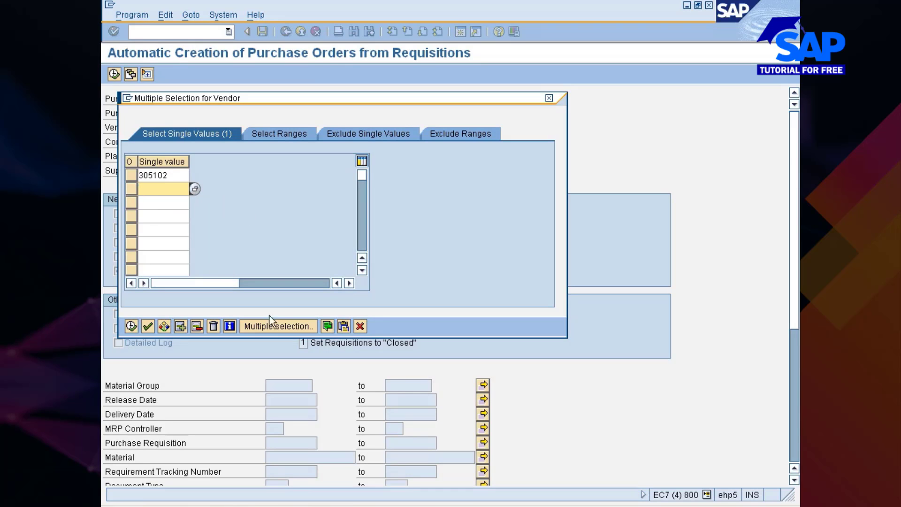
{"action": "left_click", "coordinate": [360, 327]}
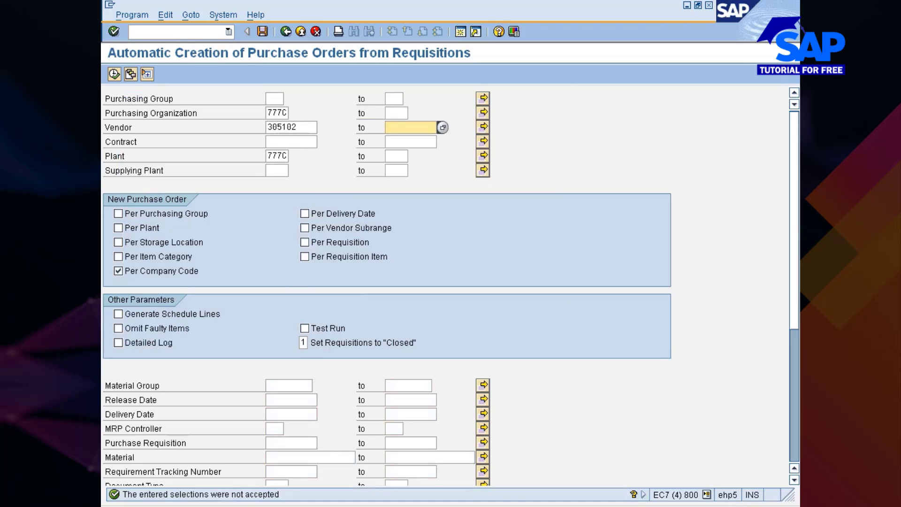
Run ME59, untick Per Company Code and run again; no suitable requisitions found
{"action": "left_click", "coordinate": [115, 74]}
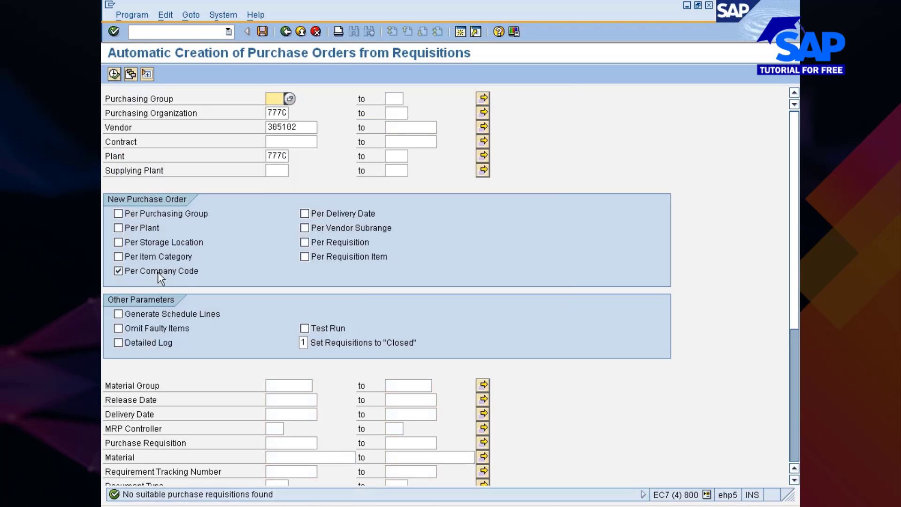
{"action": "left_click", "coordinate": [130, 271]}
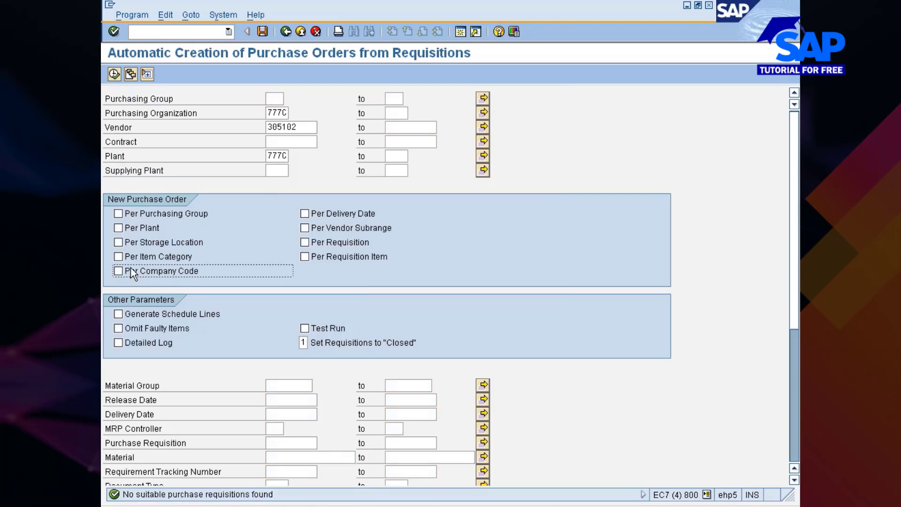
{"action": "key", "text": "space"}
{"action": "left_click", "coordinate": [114, 73]}
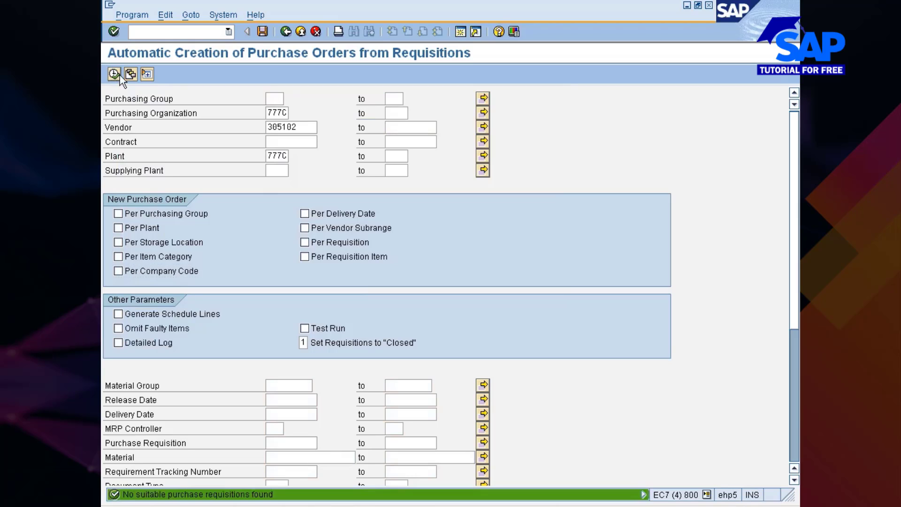
Pick vendor 200001559 from the 777C vendor search and run ME59
{"action": "left_click", "coordinate": [306, 127]}
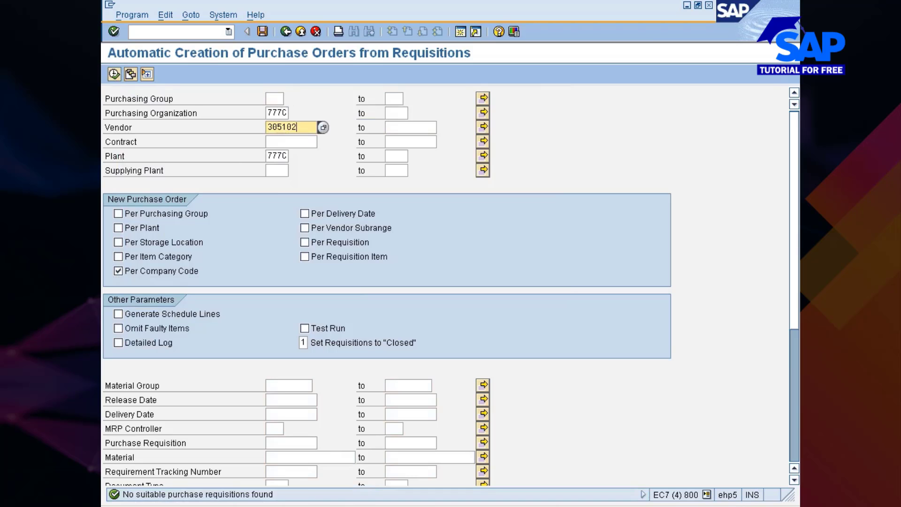
{"action": "key", "text": "BackSpace"}
{"action": "key", "text": "BackSpace"}
{"action": "key", "text": "BackSpace"}
{"action": "key", "text": "BackSpace"}
{"action": "key", "text": "BackSpace"}
{"action": "key", "text": "BackSpace"}
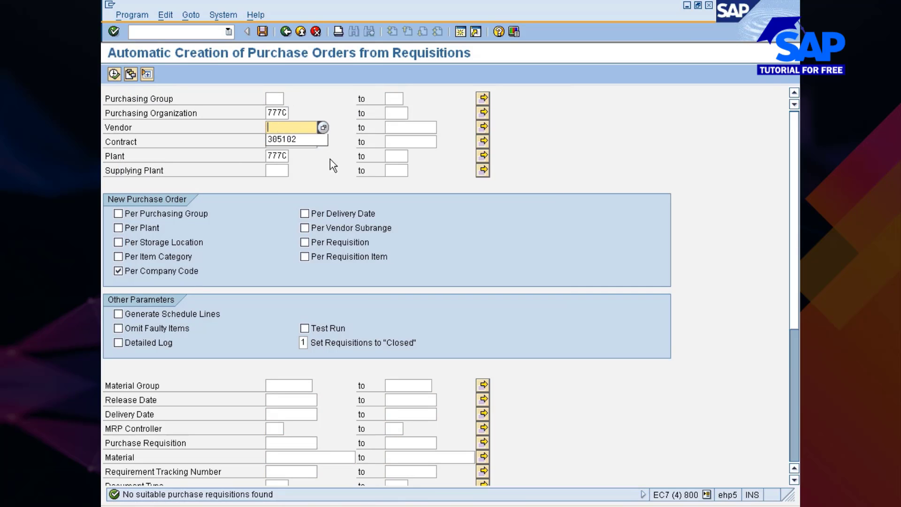
{"action": "left_click", "coordinate": [323, 128]}
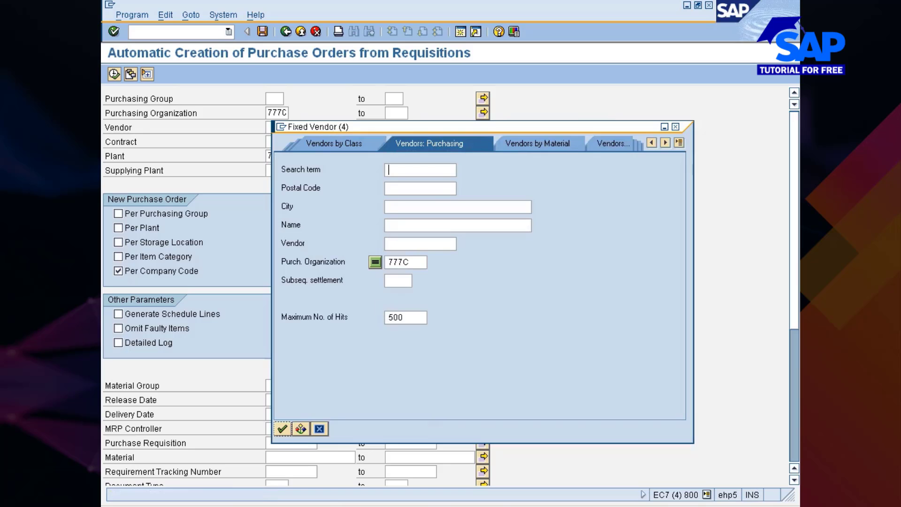
{"action": "key", "text": "Return"}
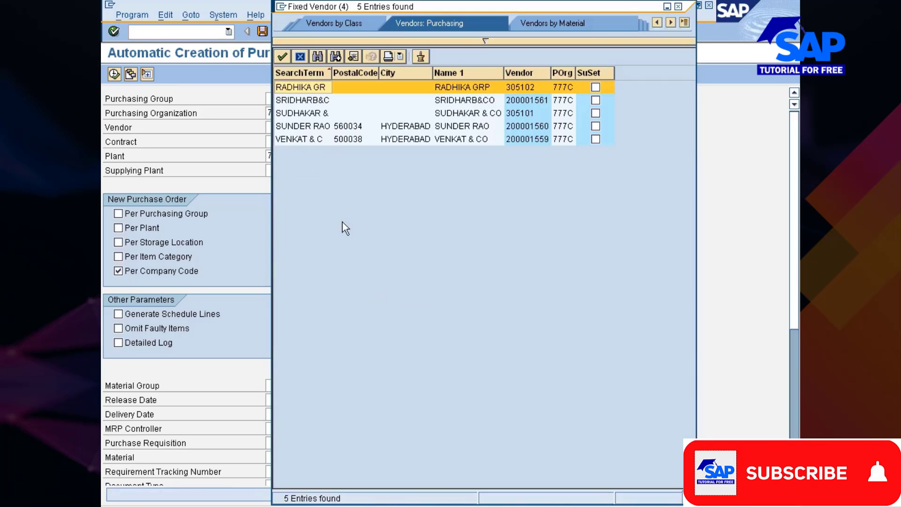
{"action": "double_click", "coordinate": [301, 140]}
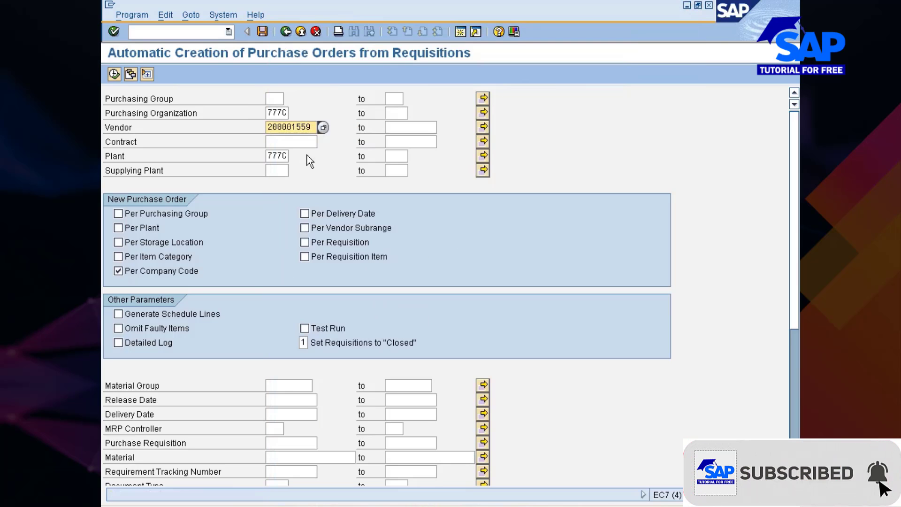
{"action": "left_click", "coordinate": [115, 74]}
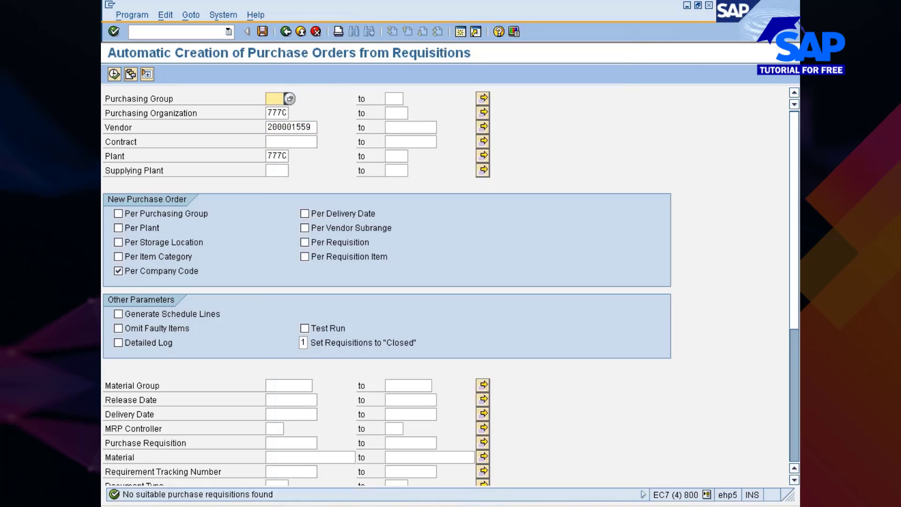
Rerun with purchasing group NIS, then clear the vendor criterion
{"action": "type", "text": "NIS"}
{"action": "left_click", "coordinate": [114, 74]}
{"action": "left_click", "coordinate": [312, 127]}
{"action": "key", "text": "BackSpace"}
{"action": "key", "text": "BackSpace"}
{"action": "key", "text": "BackSpace"}
{"action": "key", "text": "BackSpace"}
{"action": "key", "text": "BackSpace"}
{"action": "key", "text": "BackSpace"}
{"action": "key", "text": "BackSpace"}
{"action": "key", "text": "BackSpace"}
{"action": "key", "text": "BackSpace"}
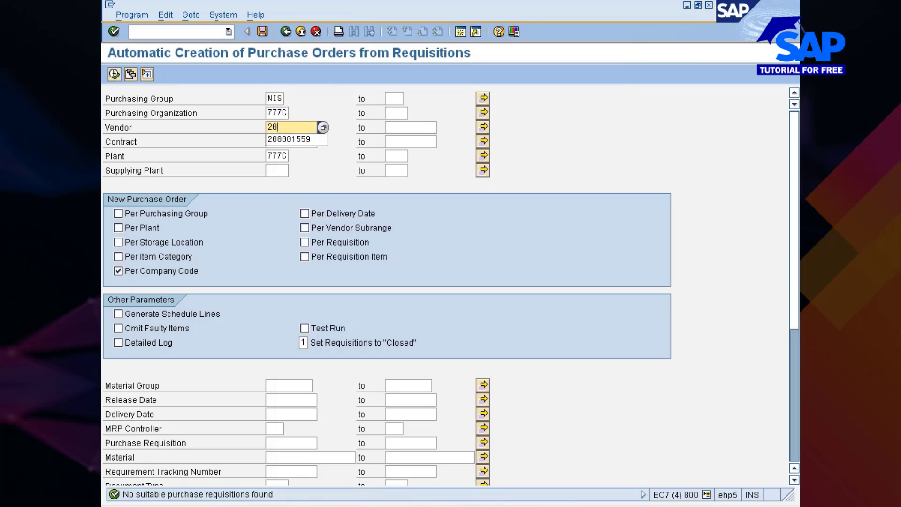
{"action": "key", "text": "Escape"}
{"action": "key", "text": "Down"}
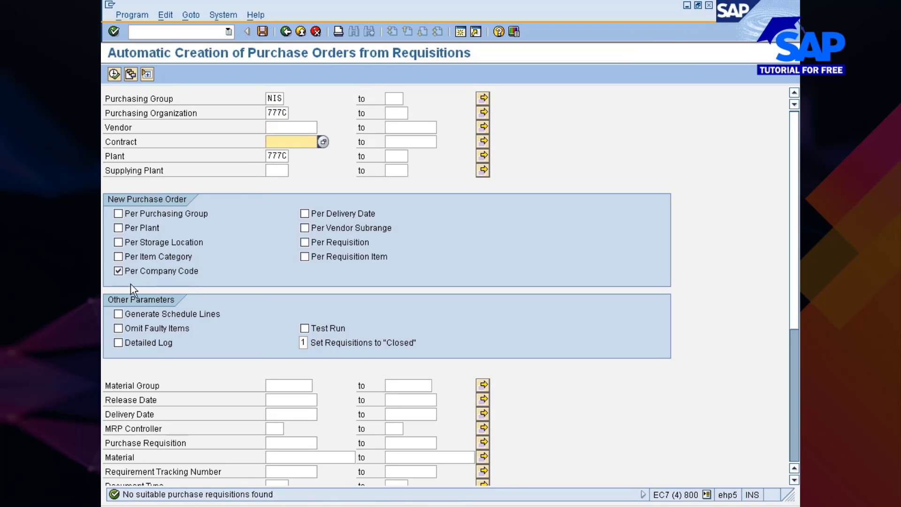
{"action": "left_click", "coordinate": [310, 457]}
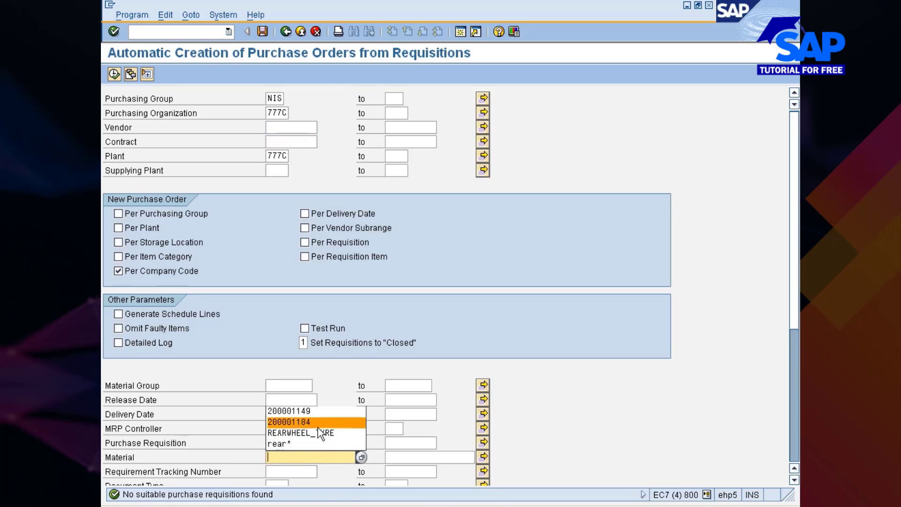
Pick material 10000354 from plant 777C's material list and run the order creation for it
{"action": "key", "text": "Escape"}
{"action": "left_click", "coordinate": [362, 457]}
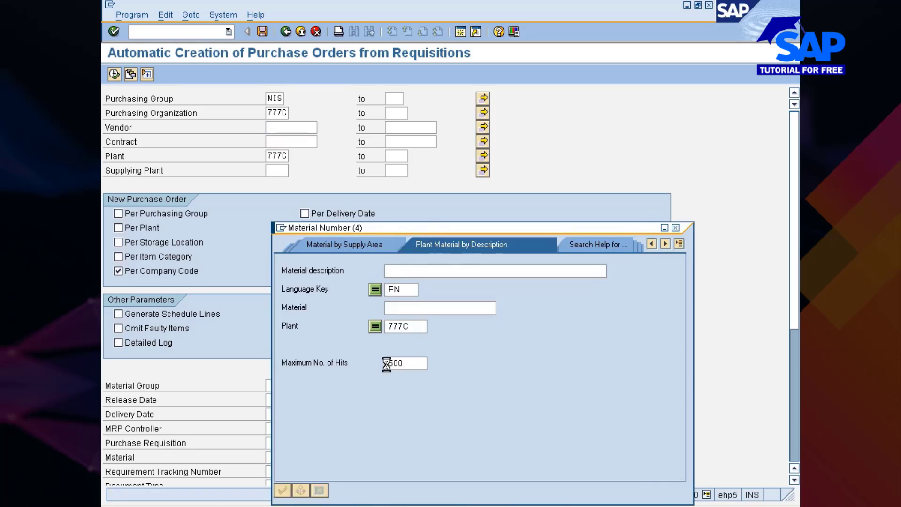
{"action": "key", "text": "Return"}
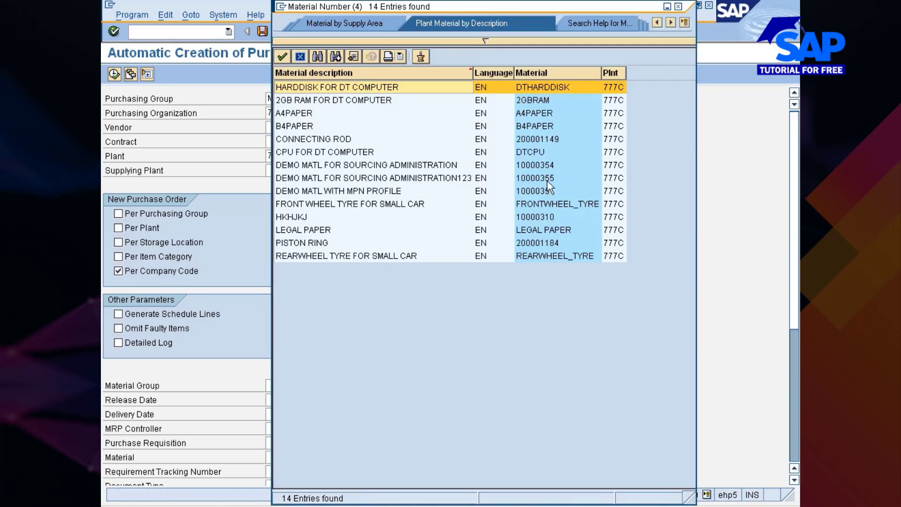
{"action": "double_click", "coordinate": [545, 165]}
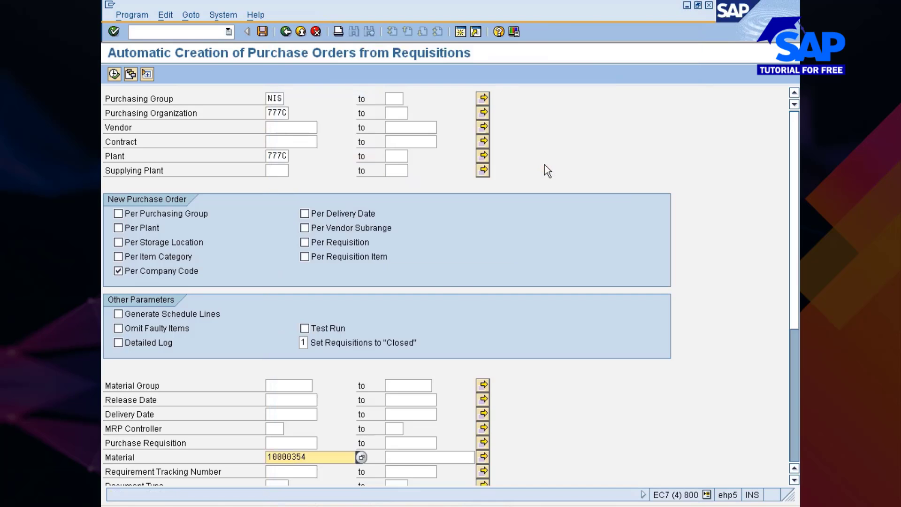
{"action": "left_click", "coordinate": [114, 74]}
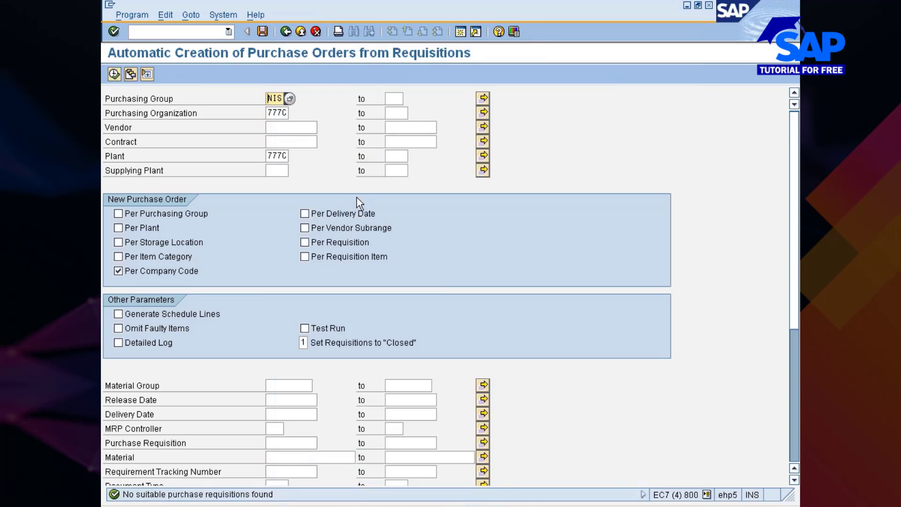
Change the material selection to 10000355
{"action": "scroll", "coordinate": [379, 207], "scroll_direction": "down", "scroll_amount": 1}
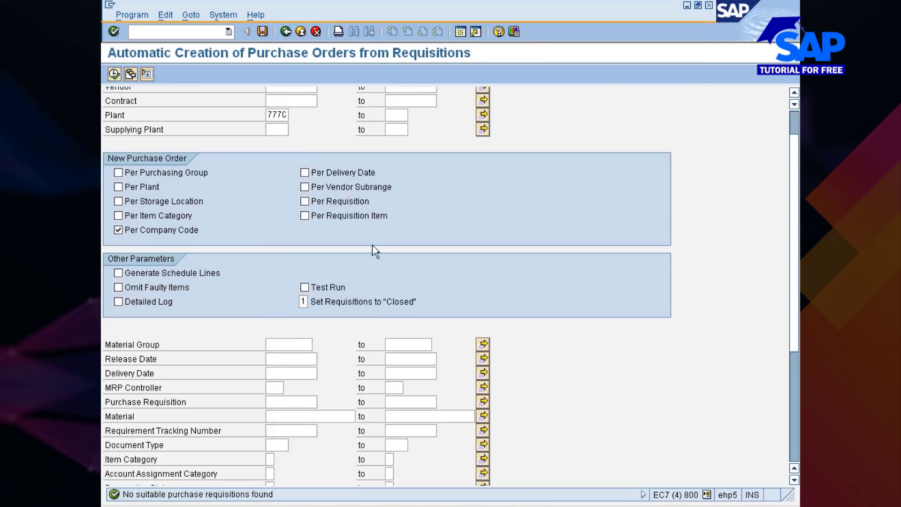
{"action": "left_click", "coordinate": [288, 416]}
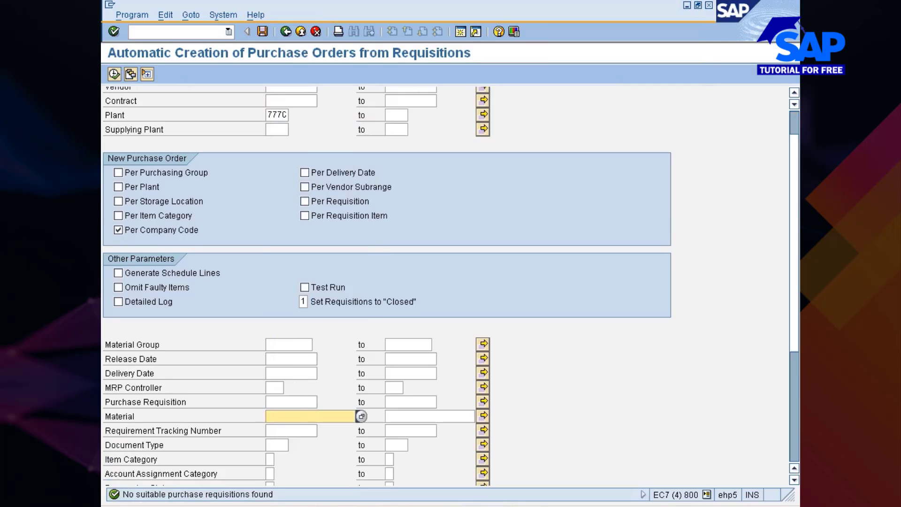
{"action": "type", "text": "1000035"}
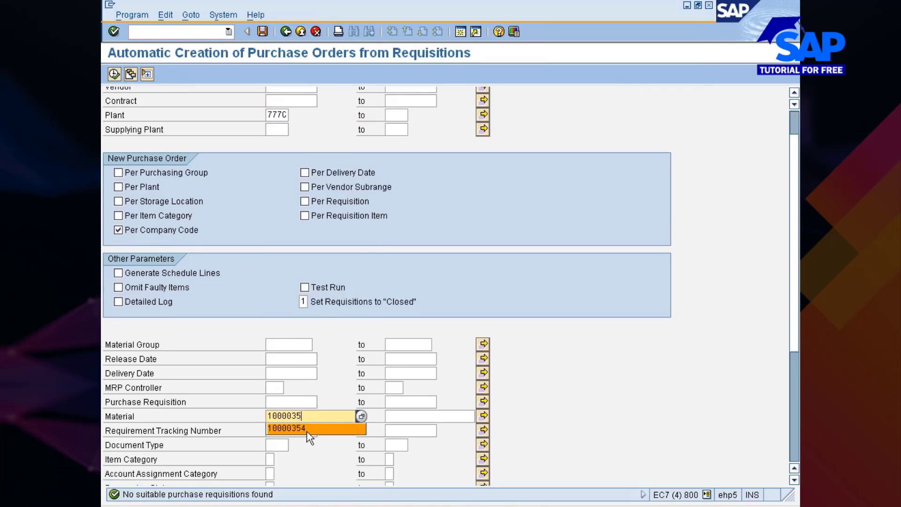
{"action": "type", "text": "5"}
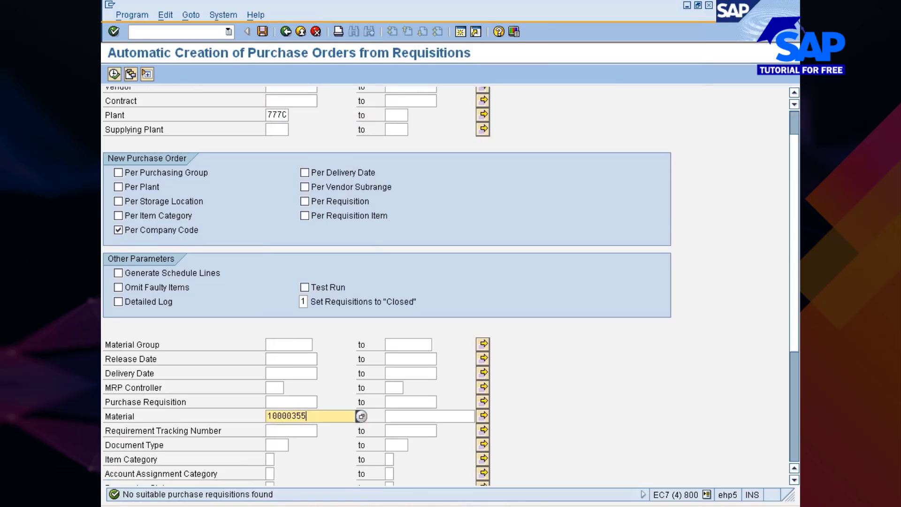
{"action": "scroll", "coordinate": [303, 342], "scroll_direction": "up", "scroll_amount": 3}
{"action": "scroll", "coordinate": [302, 342], "scroll_direction": "down", "scroll_amount": 2}
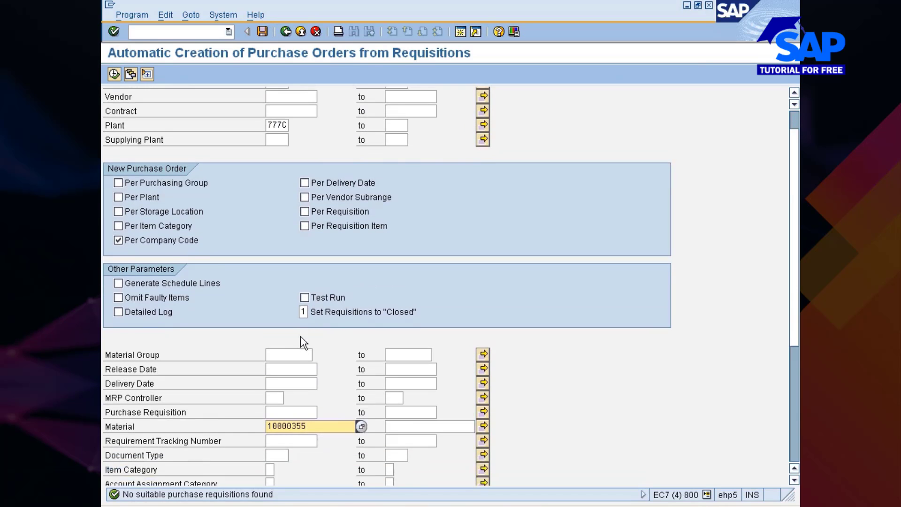
{"action": "scroll", "coordinate": [302, 337], "scroll_direction": "up", "scroll_amount": 2}
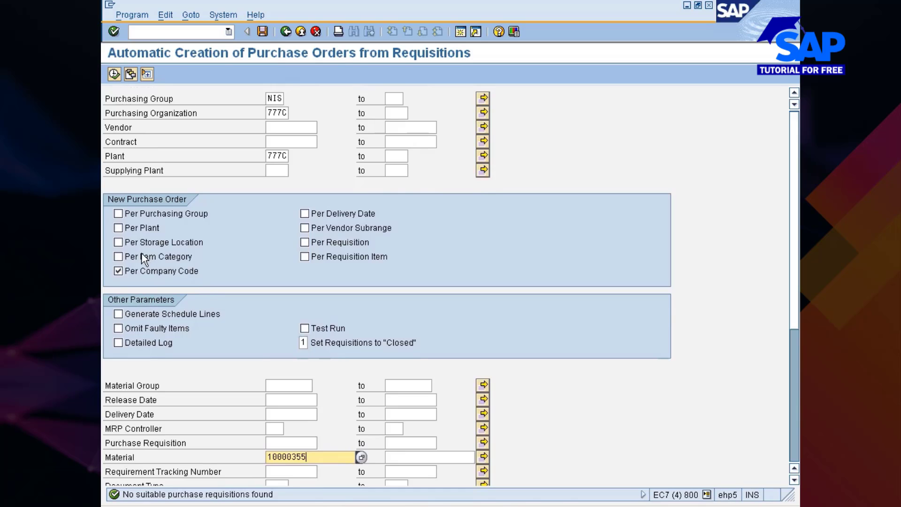
Group new orders per requisition item instead of per company code, and restore vendor 305102
{"action": "left_click", "coordinate": [128, 274]}
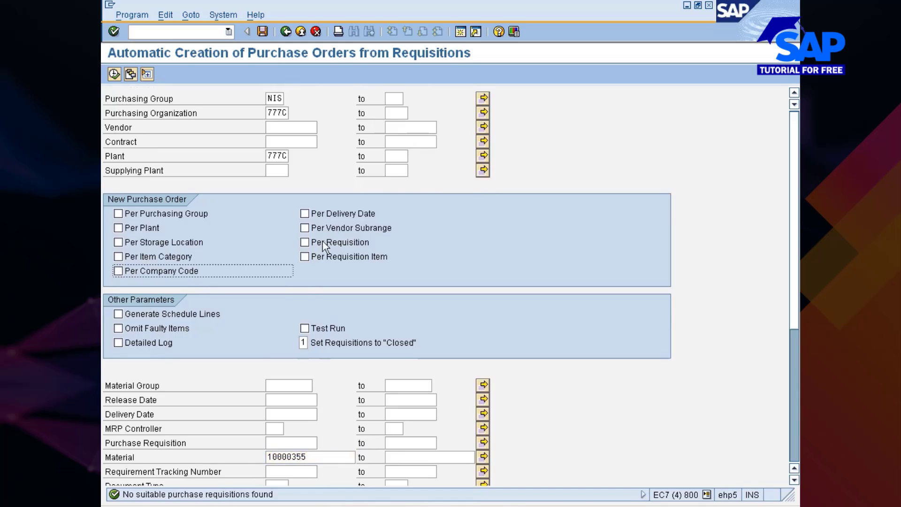
{"action": "left_click", "coordinate": [305, 257]}
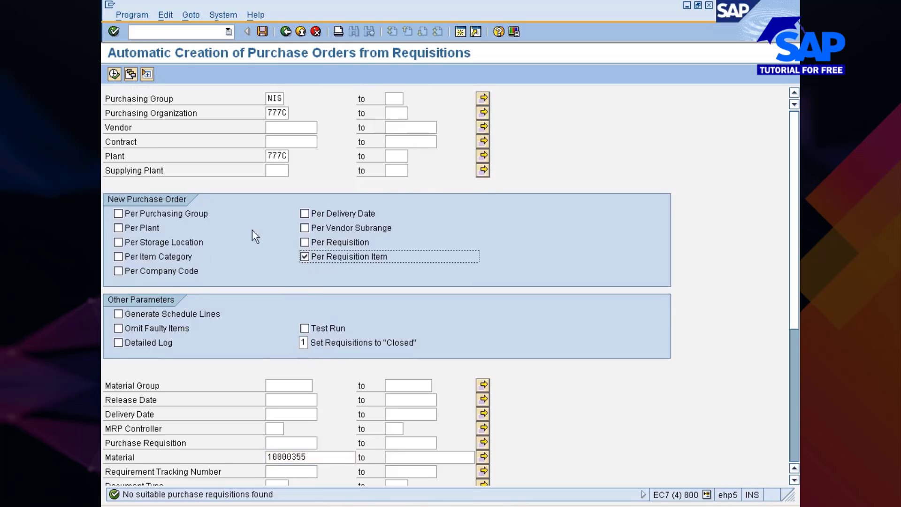
{"action": "left_click", "coordinate": [291, 128]}
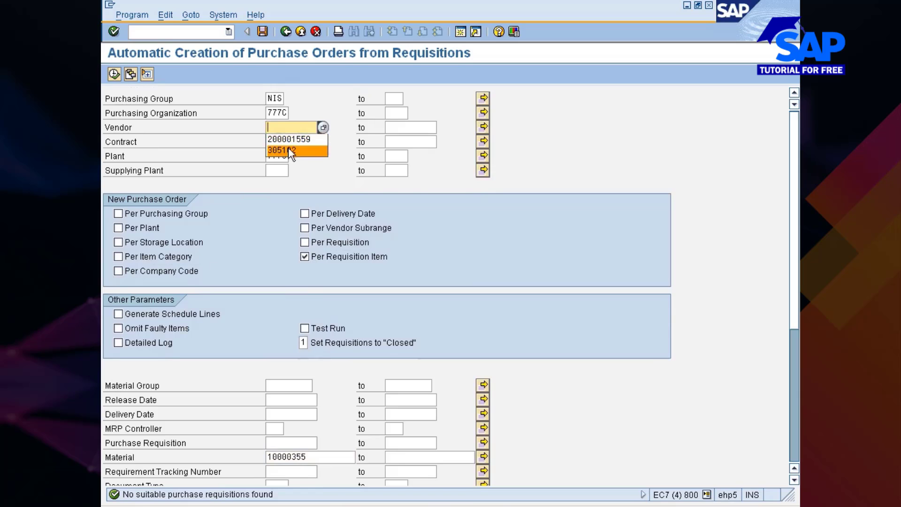
{"action": "left_click", "coordinate": [288, 148]}
Run the automatic PO creation with material 10000355 and per-requisition-item grouping
{"action": "left_click", "coordinate": [114, 74]}
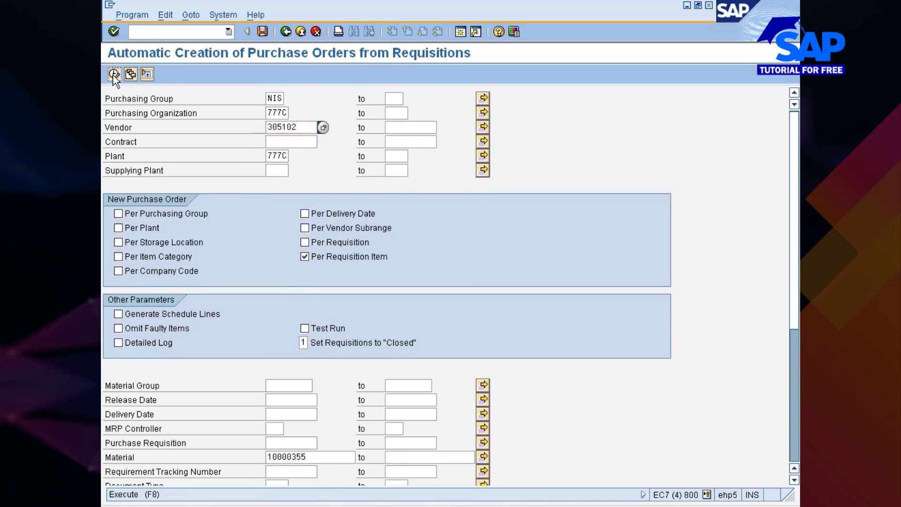
{"action": "scroll", "coordinate": [224, 241], "scroll_direction": "down", "scroll_amount": 3}
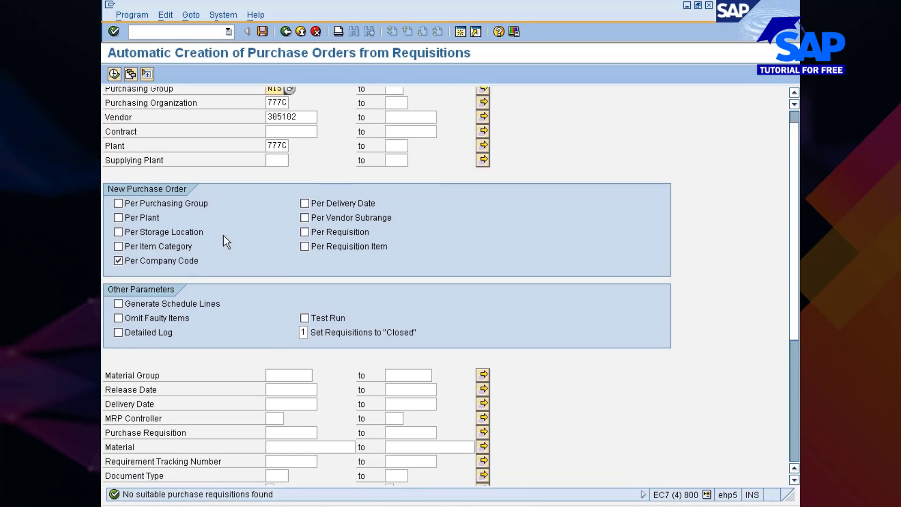
{"action": "scroll", "coordinate": [222, 239], "scroll_direction": "down", "scroll_amount": 1}
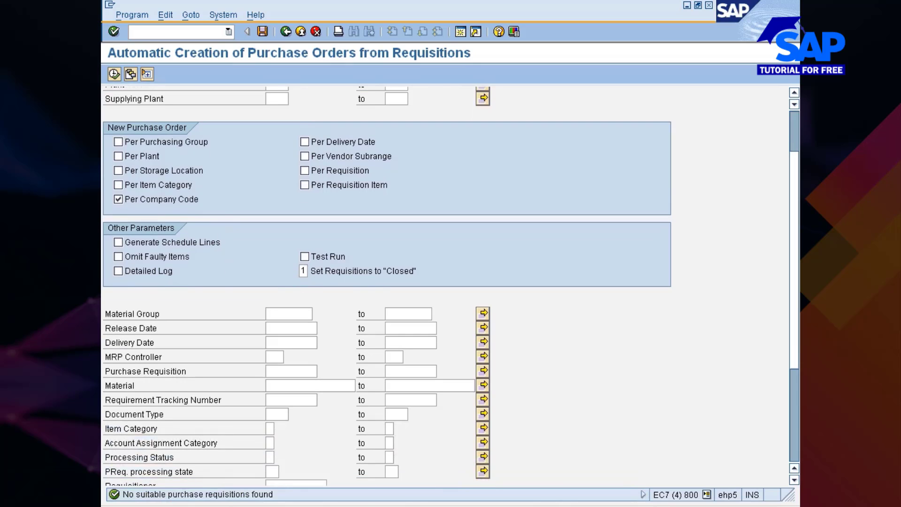
{"action": "scroll", "coordinate": [302, 274], "scroll_direction": "down", "scroll_amount": 8}
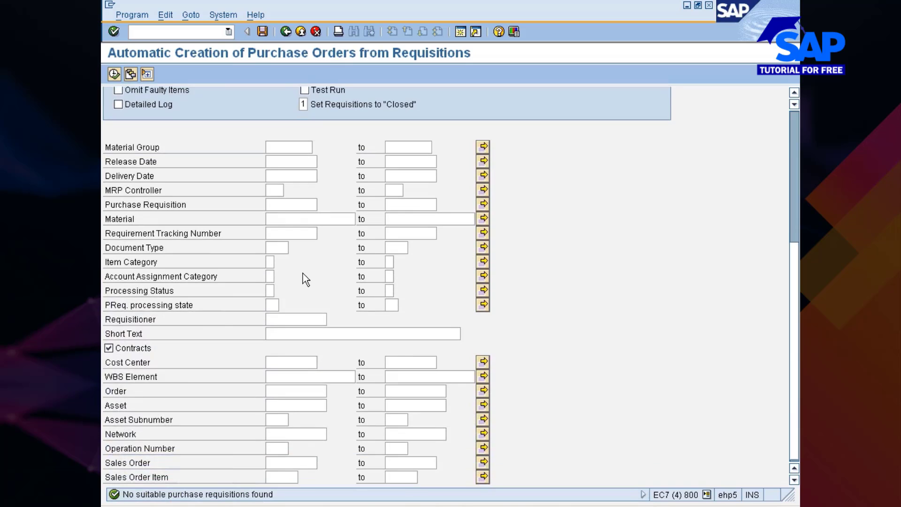
{"action": "scroll", "coordinate": [303, 272], "scroll_direction": "up", "scroll_amount": 2}
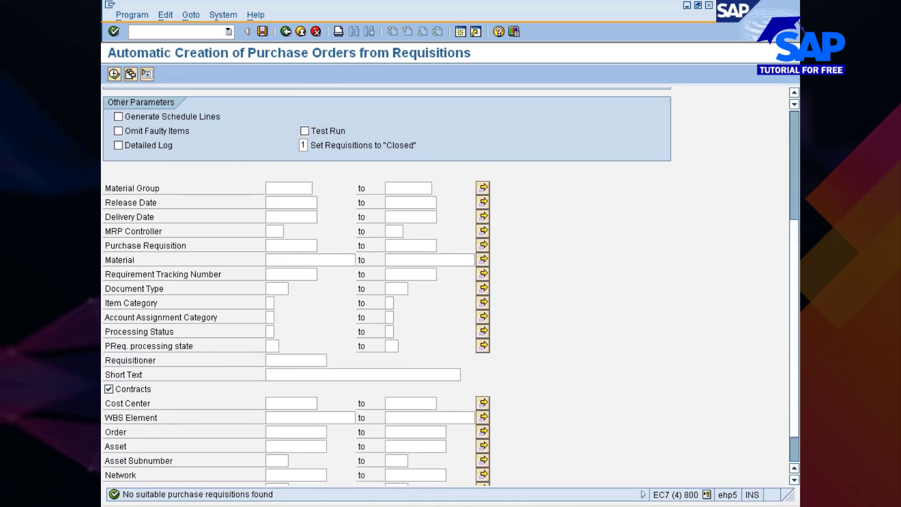
Rework the material selection and rerun the automatic PO creation with vendor 305102
{"action": "left_click", "coordinate": [275, 260]}
{"action": "left_click", "coordinate": [286, 271]}
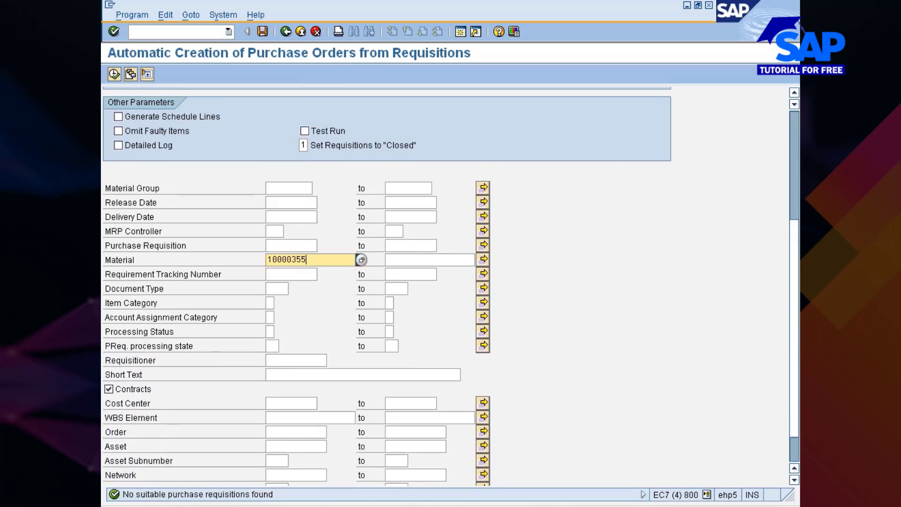
{"action": "scroll", "coordinate": [256, 223], "scroll_direction": "up", "scroll_amount": 2}
{"action": "scroll", "coordinate": [253, 218], "scroll_direction": "up", "scroll_amount": 7}
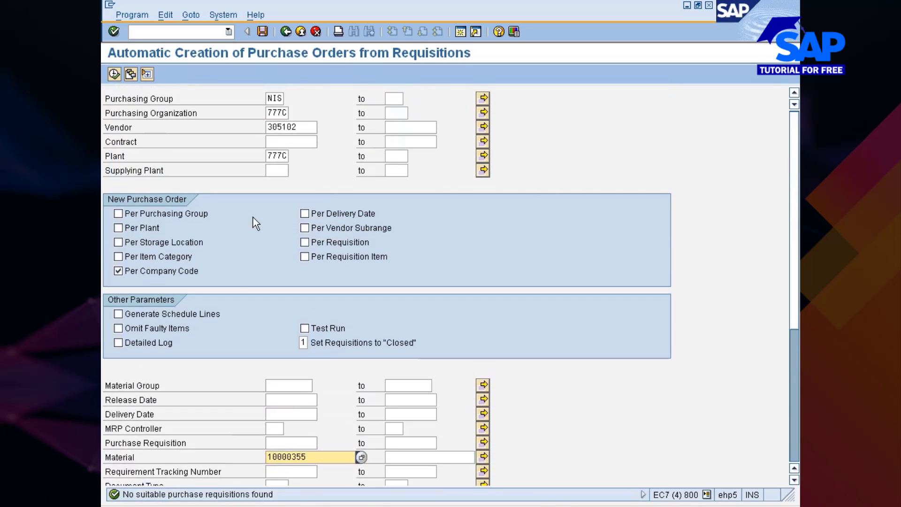
{"action": "left_click", "coordinate": [299, 127]}
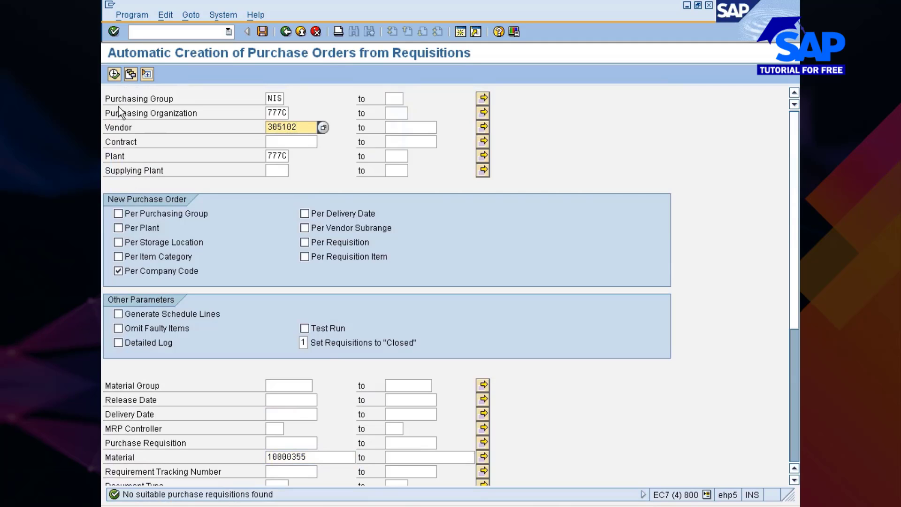
{"action": "left_click", "coordinate": [112, 74]}
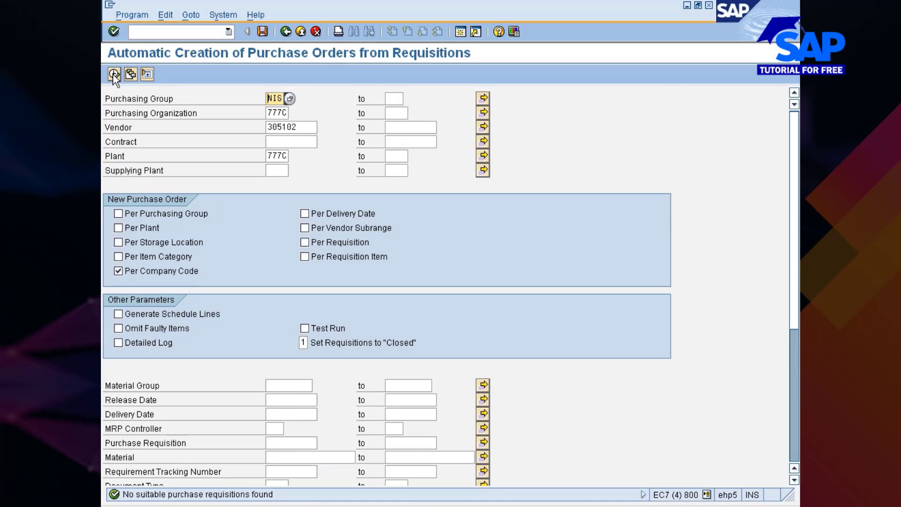
Clear the vendor 305102, purchasing organization, purchasing group NIS and plant 777C values
{"action": "left_click", "coordinate": [292, 128]}
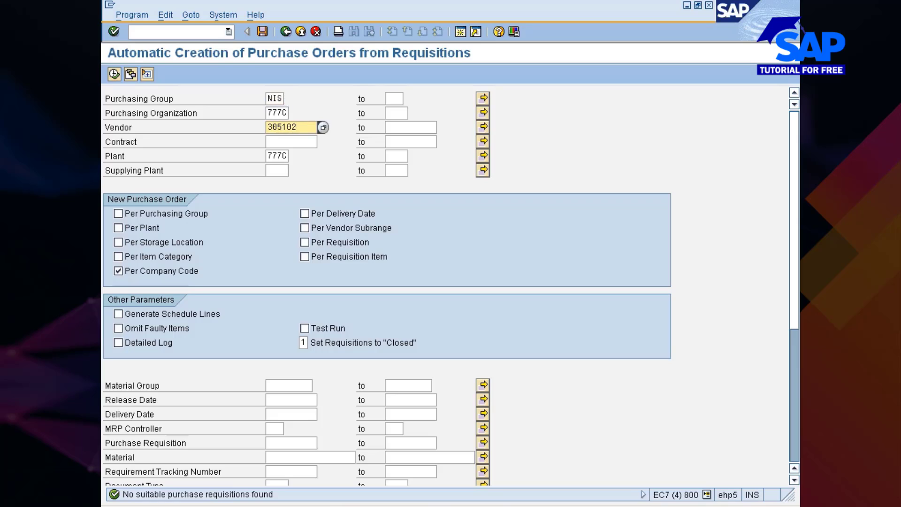
{"action": "key", "text": "BackSpace"}
{"action": "key", "text": "BackSpace"}
{"action": "key", "text": "BackSpace"}
{"action": "key", "text": "BackSpace"}
{"action": "key", "text": "BackSpace"}
{"action": "key", "text": "BackSpace"}
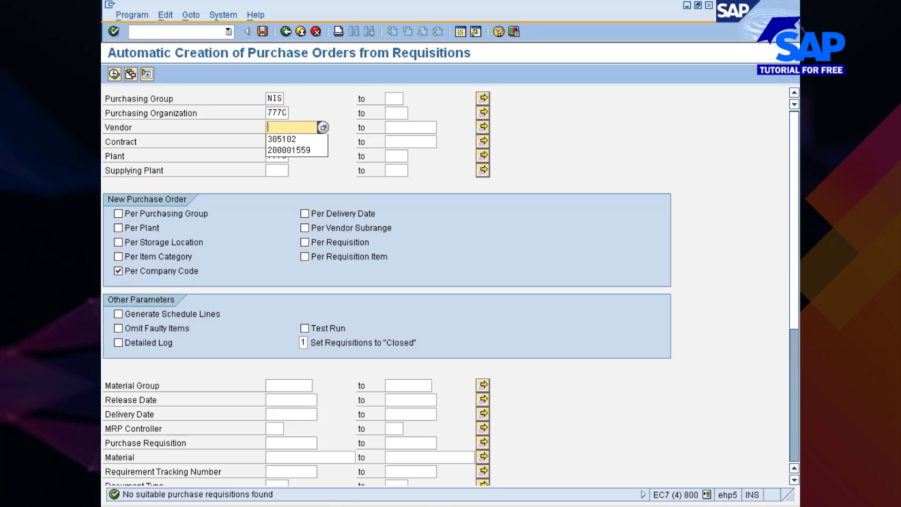
{"action": "key", "text": "shift+Tab"}
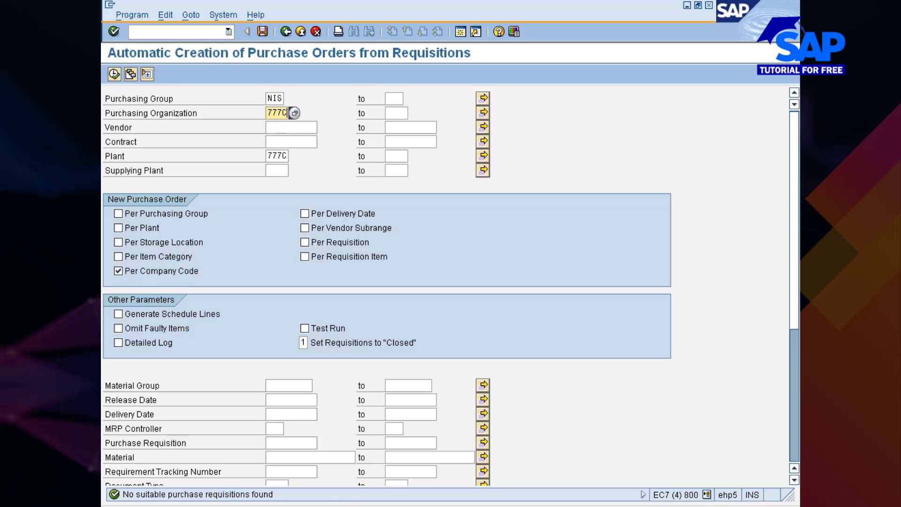
{"action": "key", "text": "BackSpace"}
{"action": "key", "text": "BackSpace"}
{"action": "key", "text": "BackSpace"}
{"action": "key", "text": "shift+Tab"}
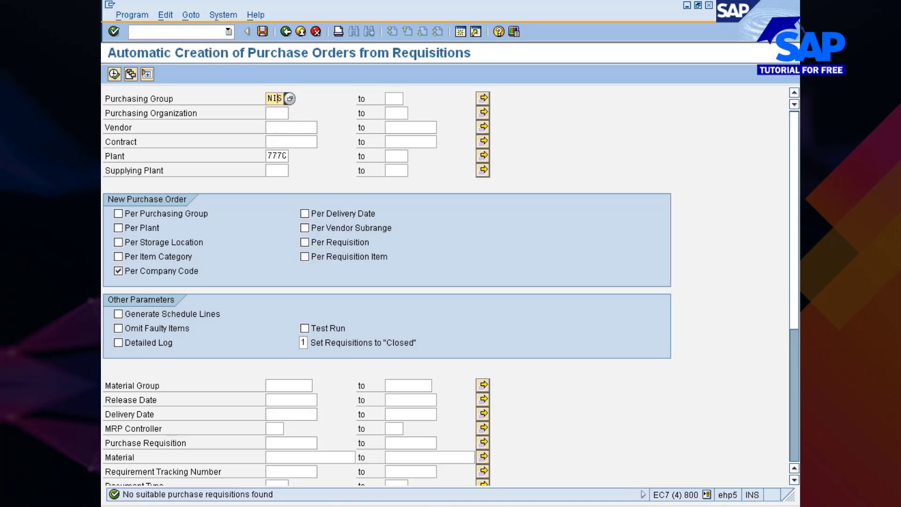
{"action": "key", "text": "BackSpace"}
{"action": "key", "text": "BackSpace"}
{"action": "key", "text": "BackSpace"}
{"action": "left_click", "coordinate": [291, 157]}
{"action": "key", "text": "BackSpace"}
{"action": "key", "text": "BackSpace"}
{"action": "key", "text": "BackSpace"}
{"action": "key", "text": "BackSpace"}
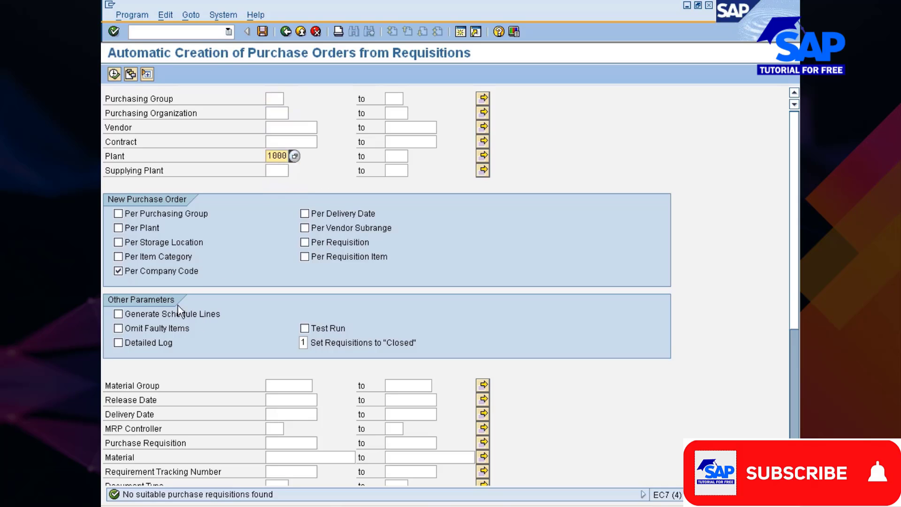
Rerun the automatic PO creation for plant 1000 only
{"action": "left_click", "coordinate": [114, 74]}
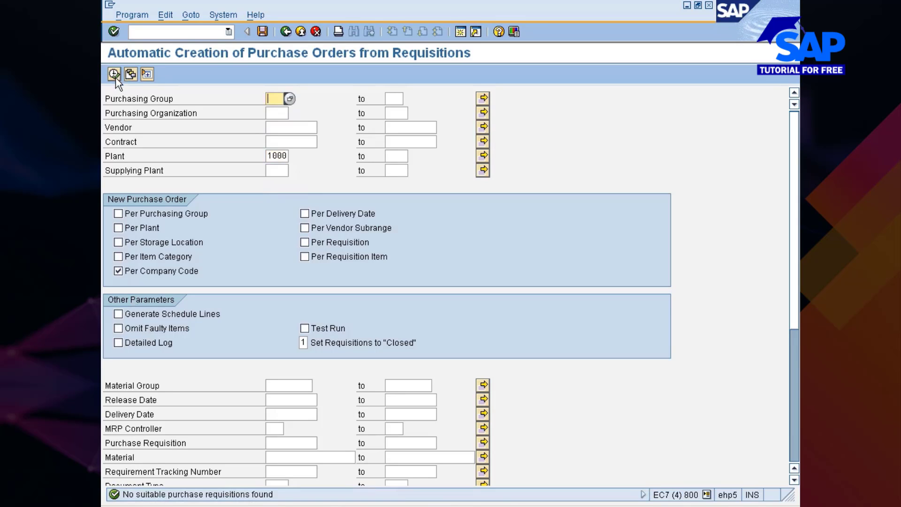
{"action": "scroll", "coordinate": [235, 214], "scroll_direction": "down", "scroll_amount": 5}
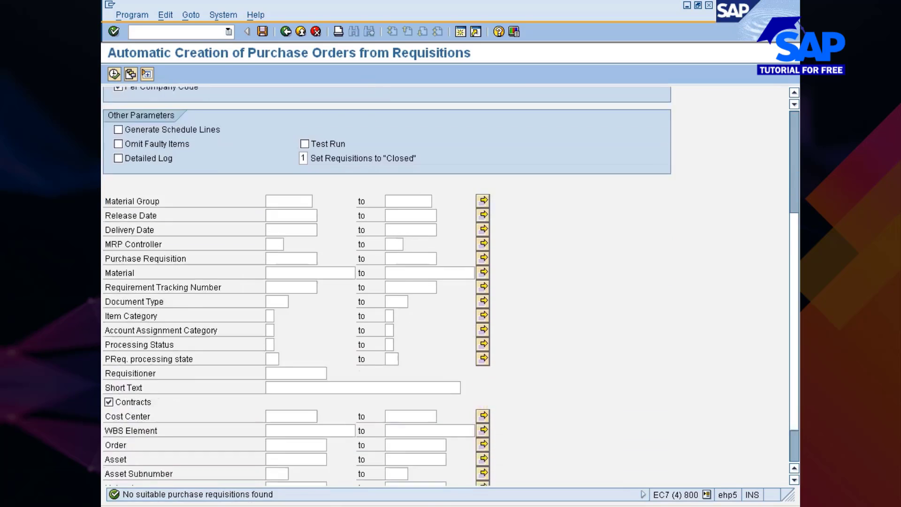
{"action": "scroll", "coordinate": [235, 213], "scroll_direction": "down", "scroll_amount": 2}
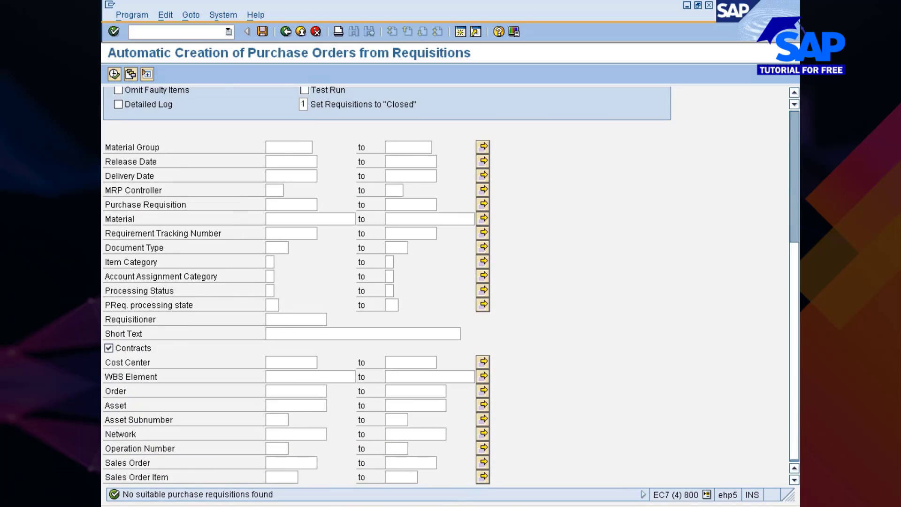
{"action": "scroll", "coordinate": [235, 219], "scroll_direction": "up", "scroll_amount": 3}
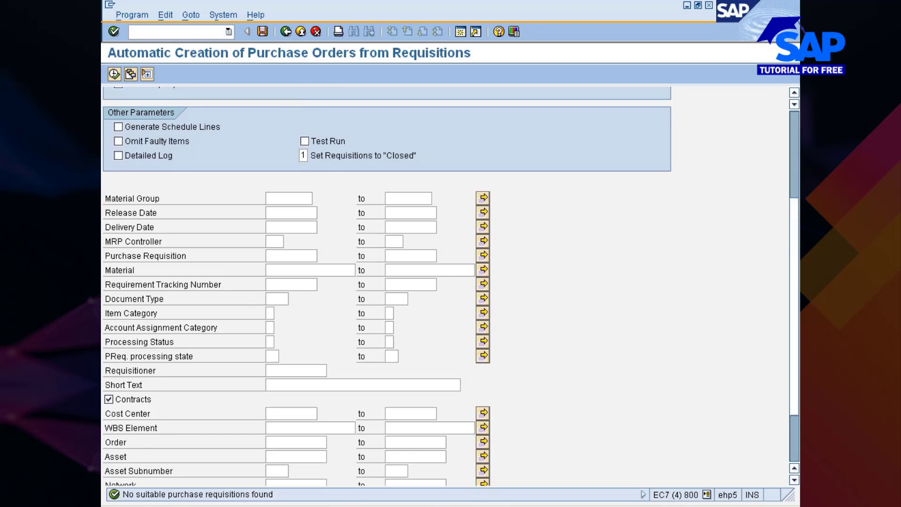
{"action": "scroll", "coordinate": [387, 286], "scroll_direction": "up", "scroll_amount": 2}
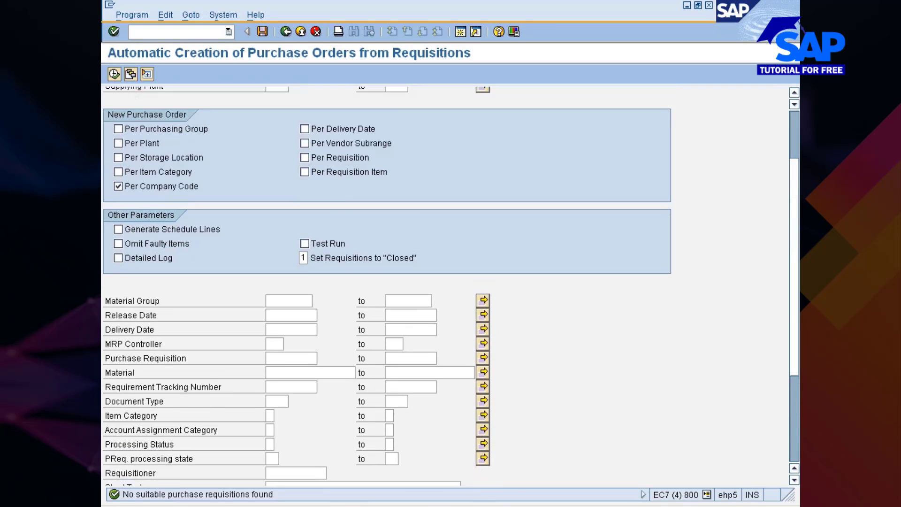
{"action": "scroll", "coordinate": [387, 286], "scroll_direction": "up", "scroll_amount": 2}
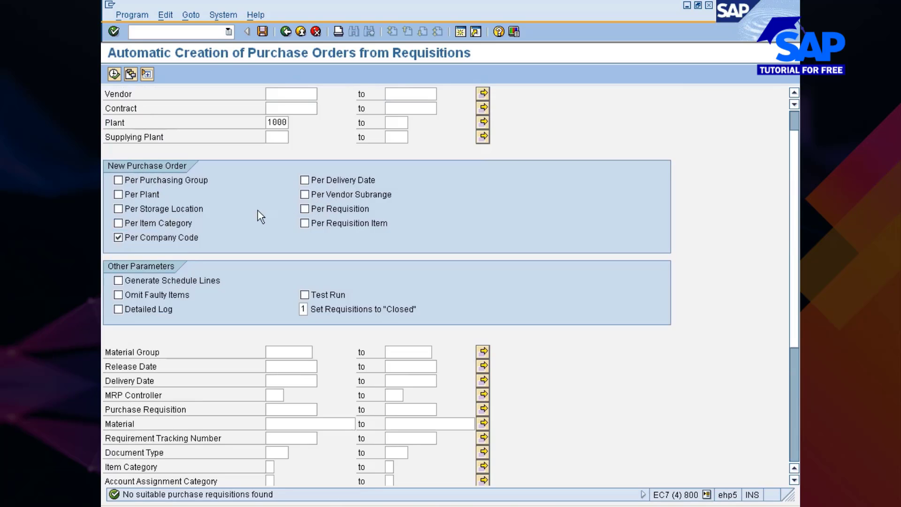
Create a separate order per requisition and stop grouping per company code
{"action": "left_click", "coordinate": [312, 211]}
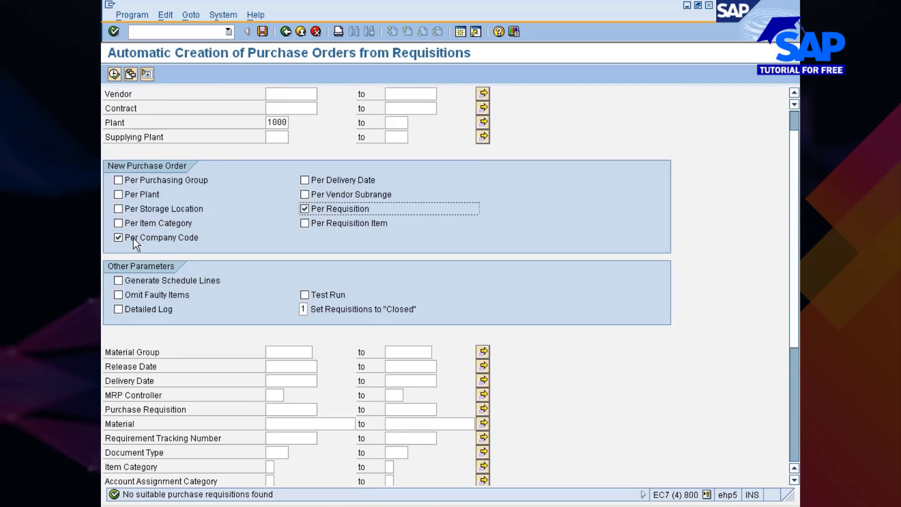
{"action": "scroll", "coordinate": [235, 168], "scroll_direction": "up", "scroll_amount": 3}
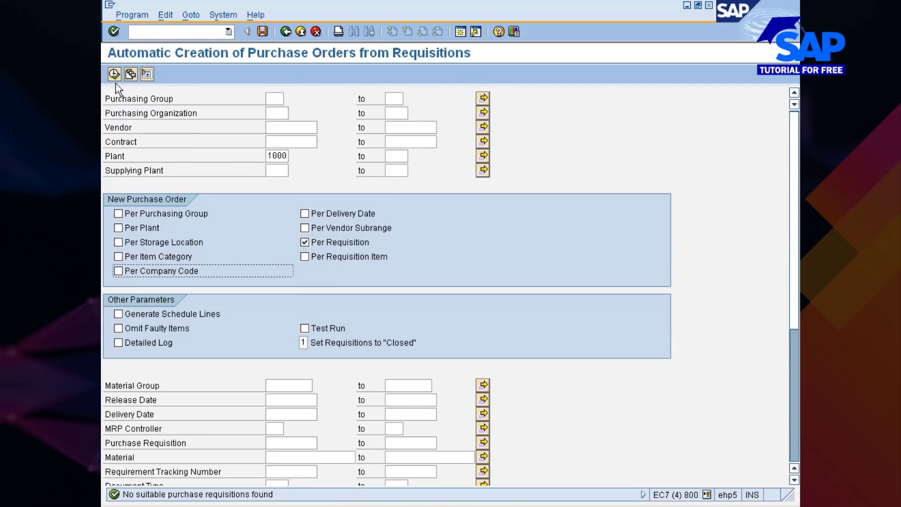
{"action": "left_click", "coordinate": [114, 79]}
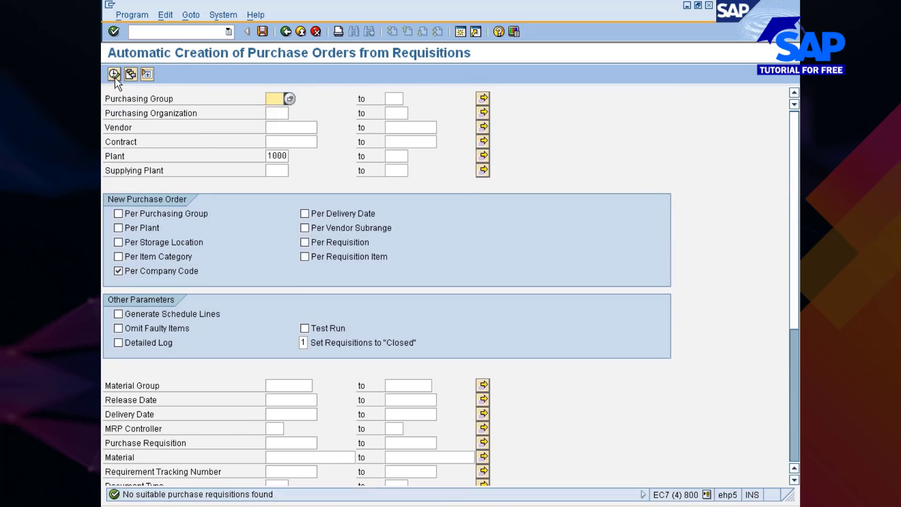
Rerun with purchasing group 001, then clear the plant and purchasing group values
{"action": "type", "text": "001"}
{"action": "left_click", "coordinate": [114, 74]}
{"action": "left_click", "coordinate": [268, 156]}
{"action": "key", "text": "Delete"}
{"action": "key", "text": "Delete"}
{"action": "key", "text": "Delete"}
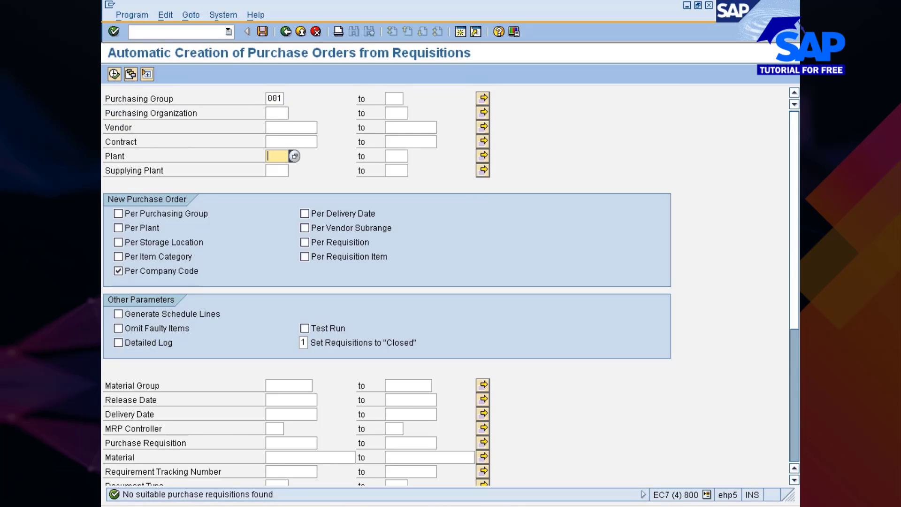
{"action": "left_click", "coordinate": [272, 99]}
{"action": "key", "text": "BackSpace"}
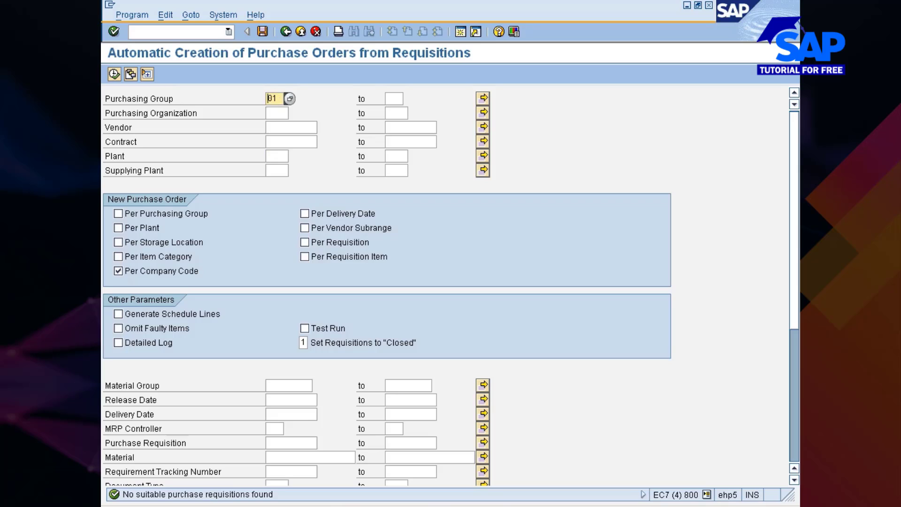
Set purchasing organization 777C and rerun the order creation
{"action": "left_click", "coordinate": [274, 113]}
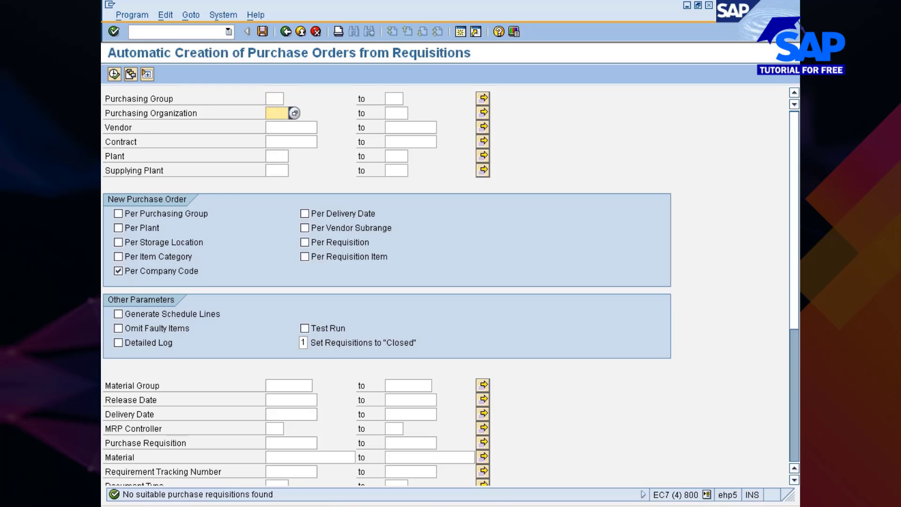
{"action": "type", "text": "777c"}
{"action": "key", "text": "Return"}
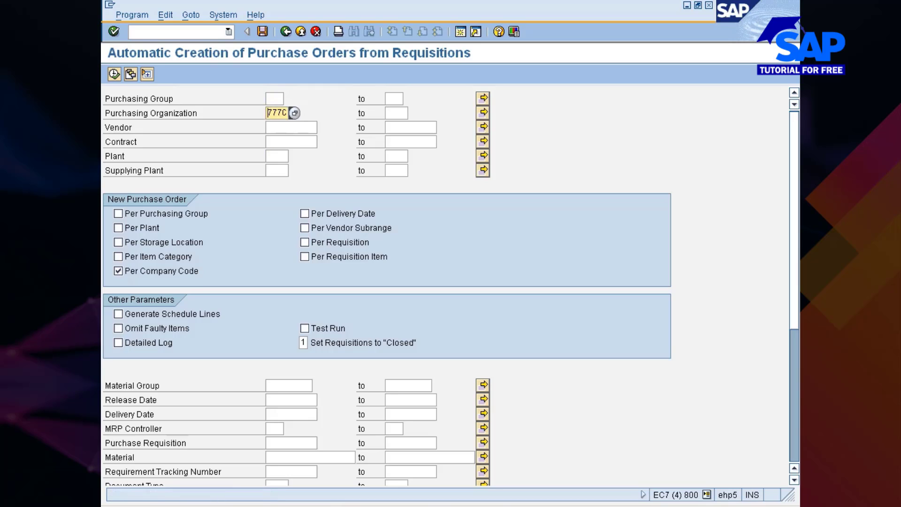
{"action": "left_click", "coordinate": [114, 74]}
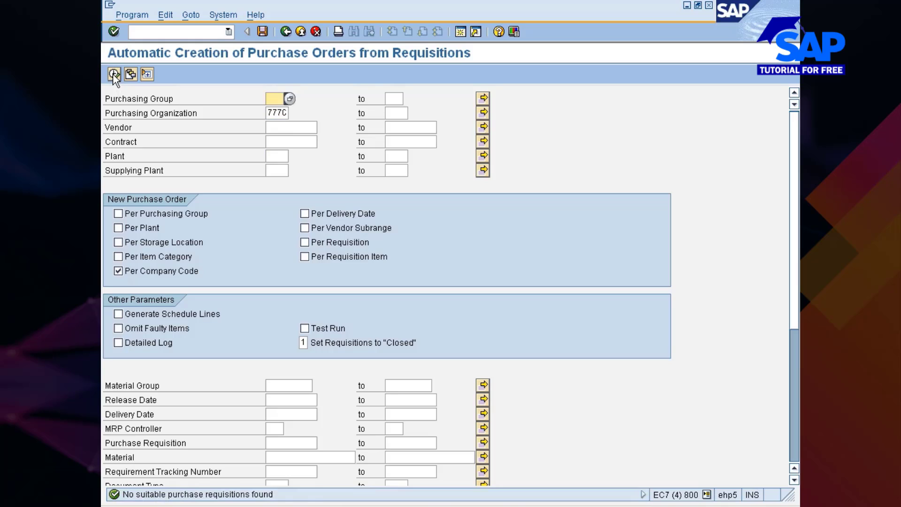
Add purchasing group NIS and rerun for group NIS and organization 777C
{"action": "type", "text": "NIS"}
{"action": "key", "text": "Return"}
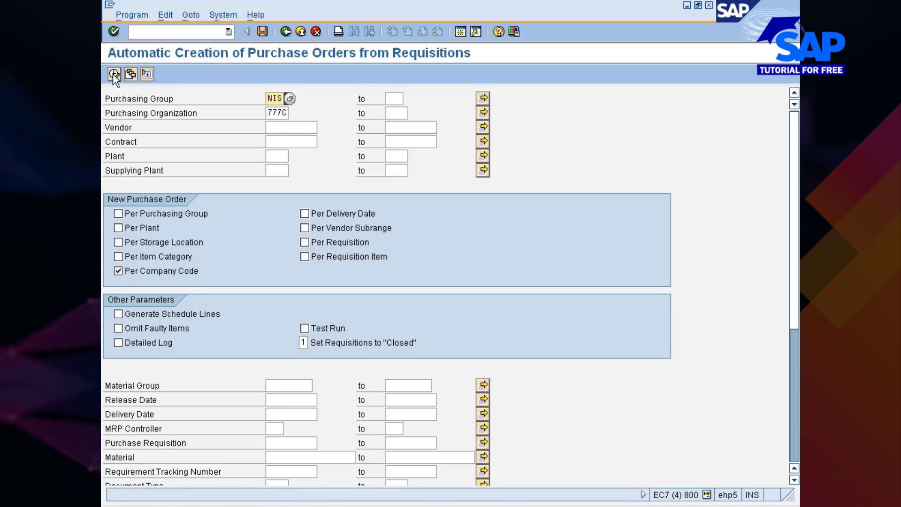
{"action": "left_click", "coordinate": [116, 75]}
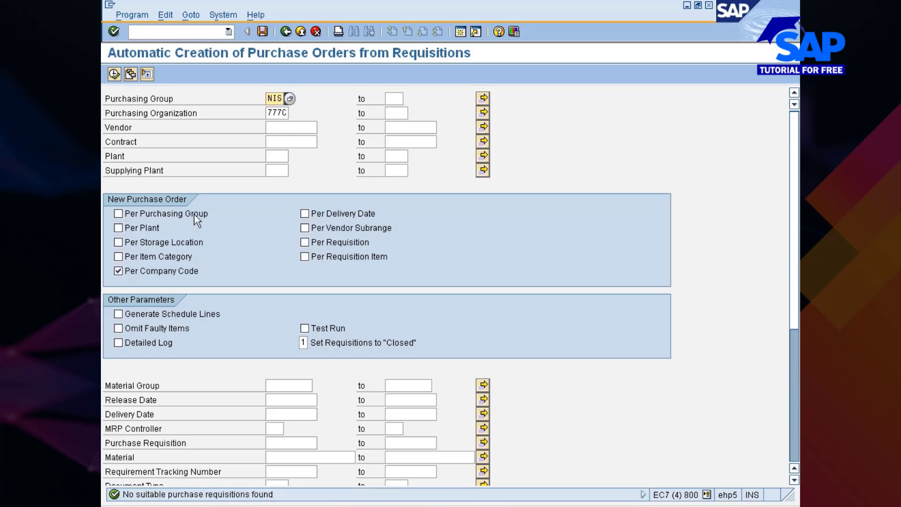
{"action": "scroll", "coordinate": [220, 212], "scroll_direction": "down", "scroll_amount": 5}
{"action": "scroll", "coordinate": [221, 219], "scroll_direction": "down", "scroll_amount": 2}
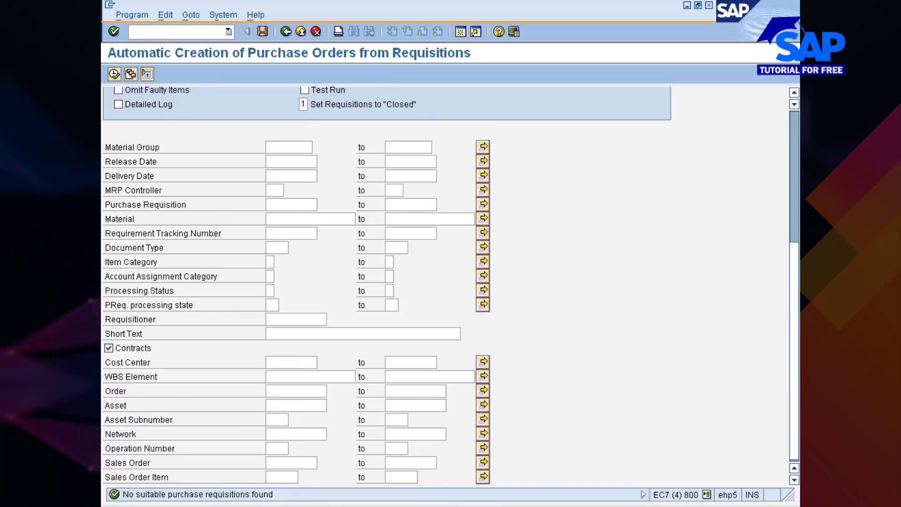
Exclude contracts and restrict the requisition document type to NB
{"action": "left_click", "coordinate": [111, 348]}
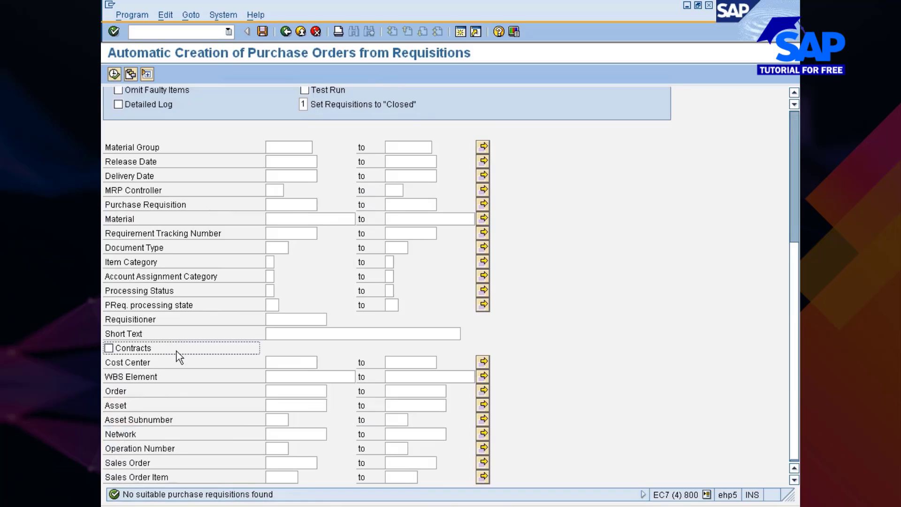
{"action": "scroll", "coordinate": [177, 351], "scroll_direction": "up", "scroll_amount": 3}
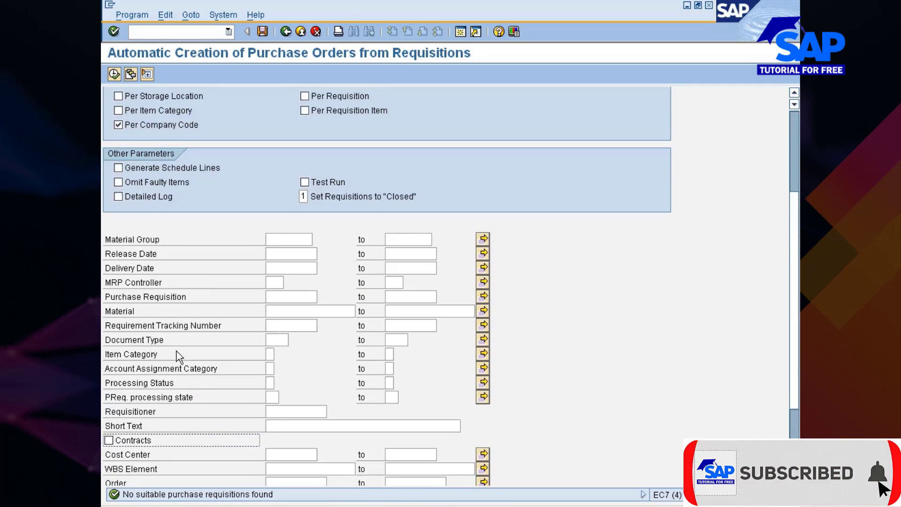
{"action": "left_click", "coordinate": [276, 340]}
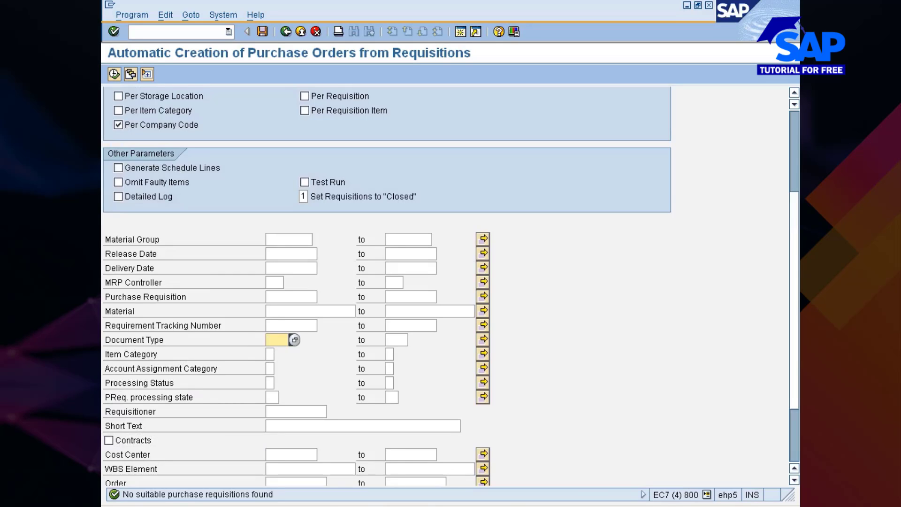
{"action": "left_click", "coordinate": [294, 340]}
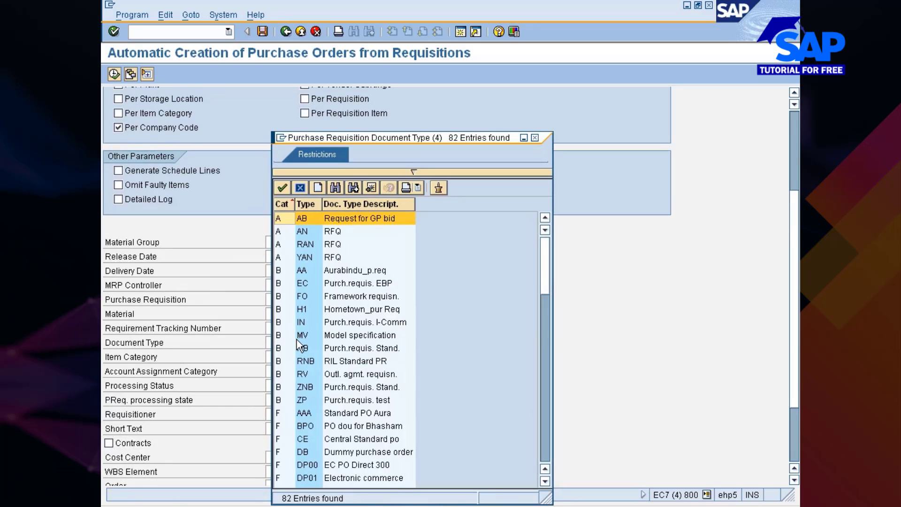
{"action": "double_click", "coordinate": [300, 348]}
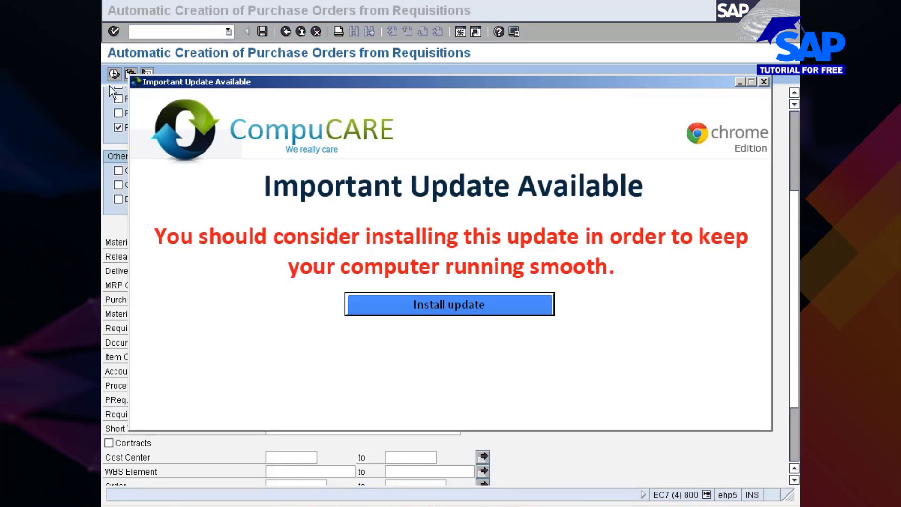
{"action": "left_click", "coordinate": [764, 83]}
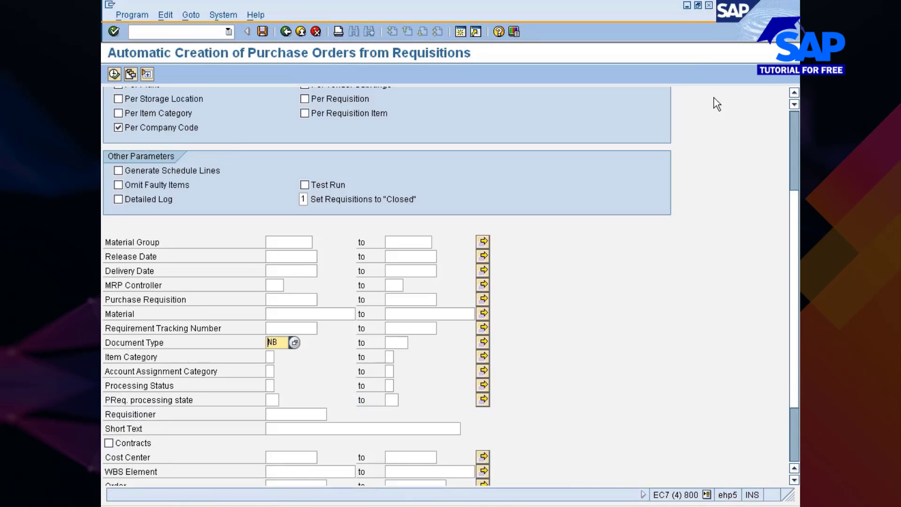
Rerun the automatic PO creation with document type NB
{"action": "scroll", "coordinate": [237, 144], "scroll_direction": "up", "scroll_amount": 5}
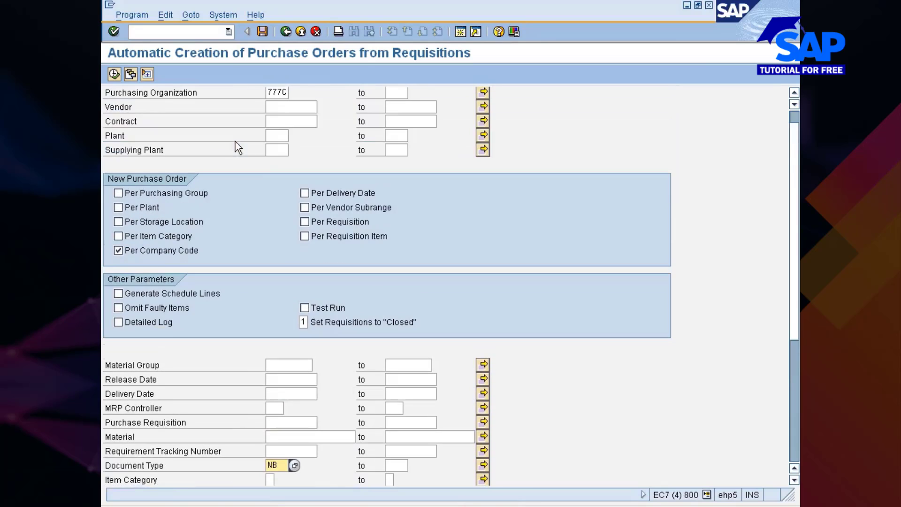
{"action": "left_click", "coordinate": [113, 75]}
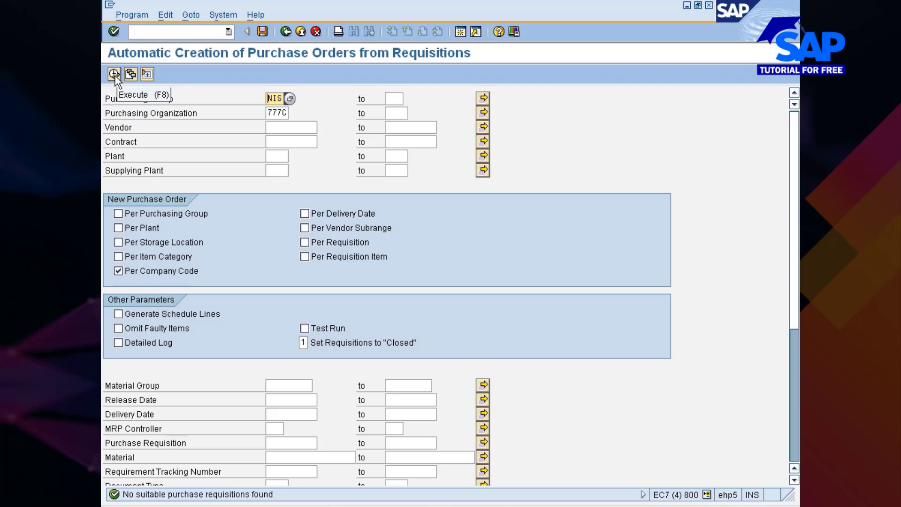
{"action": "left_click", "coordinate": [114, 74]}
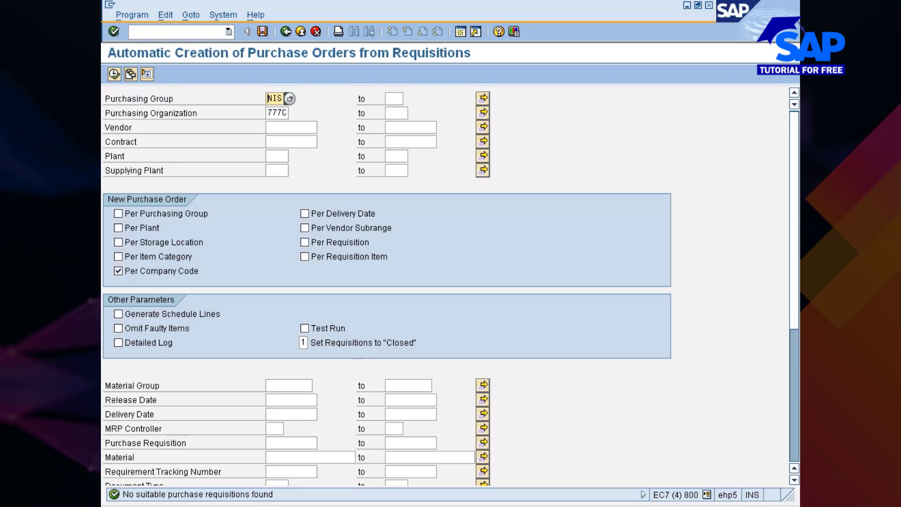
Switch to the other SAP session and open table EKKO in SE16
{"action": "left_click", "coordinate": [469, 504]}
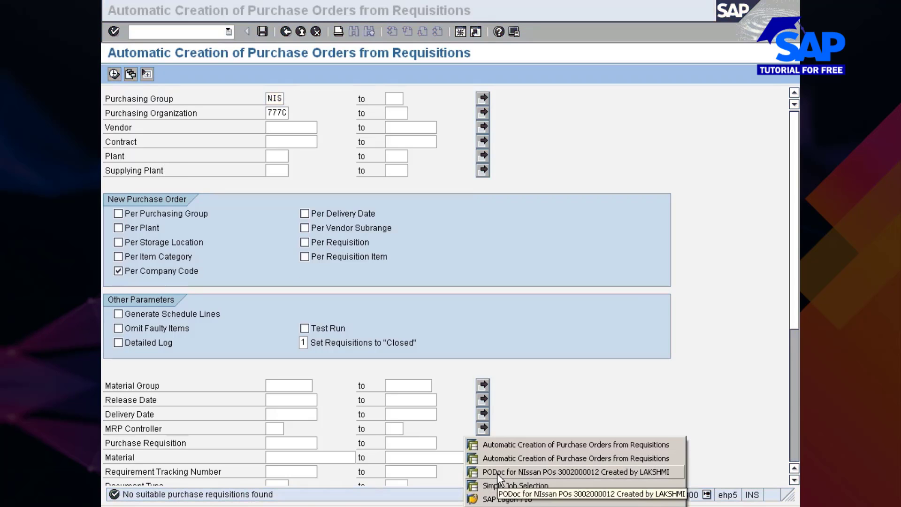
{"action": "left_click", "coordinate": [523, 458]}
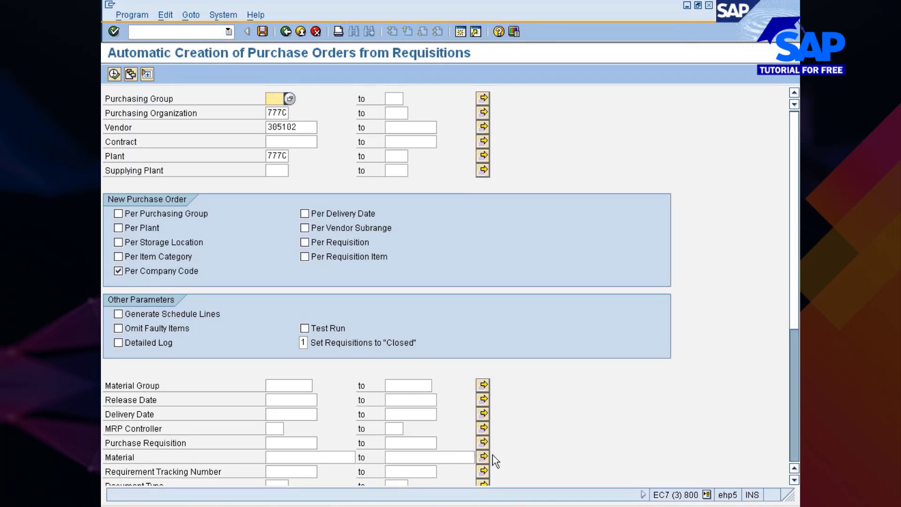
{"action": "left_click", "coordinate": [285, 31]}
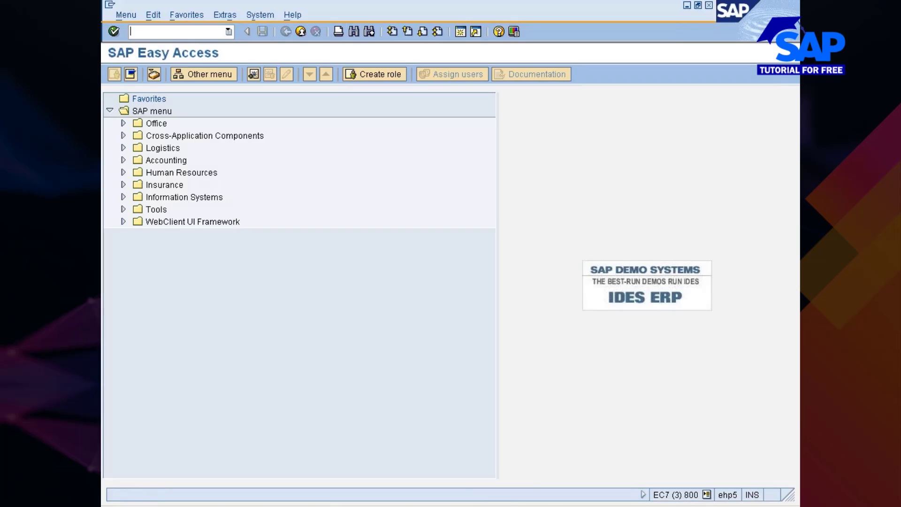
{"action": "type", "text": "se16"}
{"action": "key", "text": "Return"}
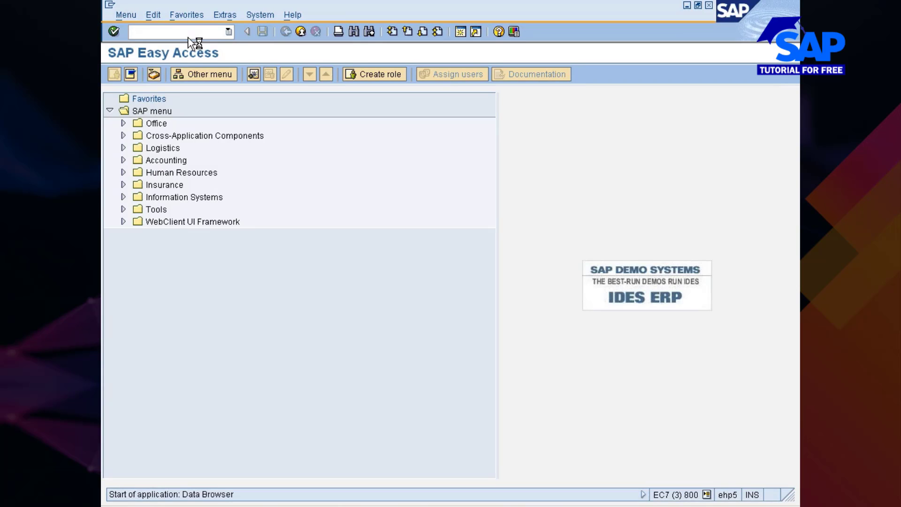
{"action": "type", "text": "ekk"}
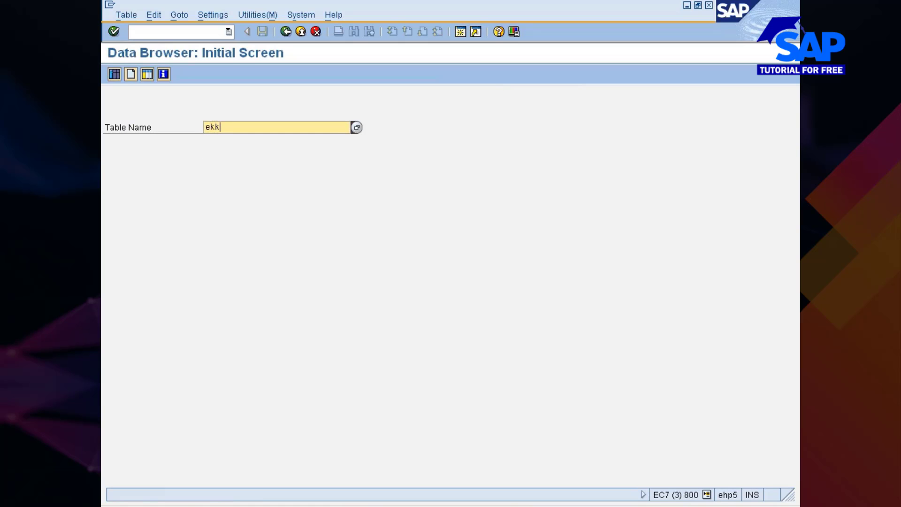
{"action": "type", "text": "o"}
{"action": "key", "text": "Return"}
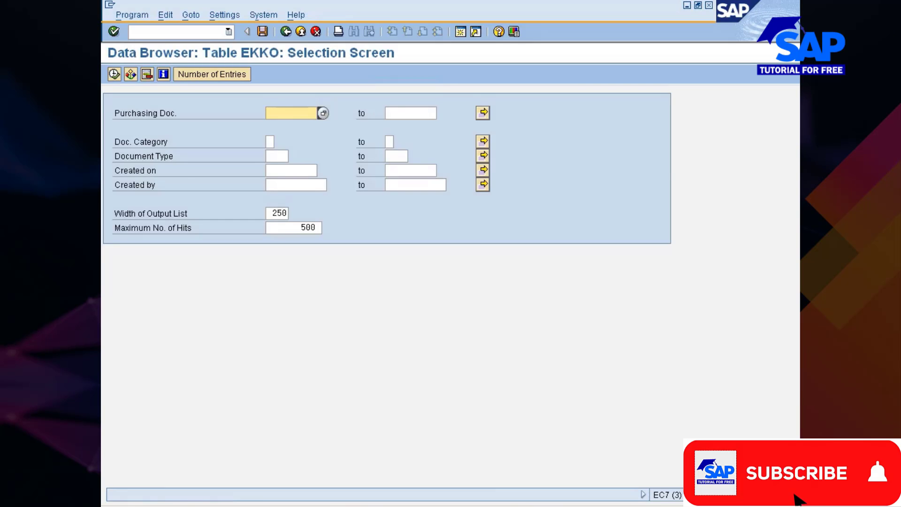
Browse the EKKO selection fields, then open Settings > Fields for Selection
{"action": "key", "text": "Down"}
{"action": "key", "text": "Down"}
{"action": "key", "text": "Down"}
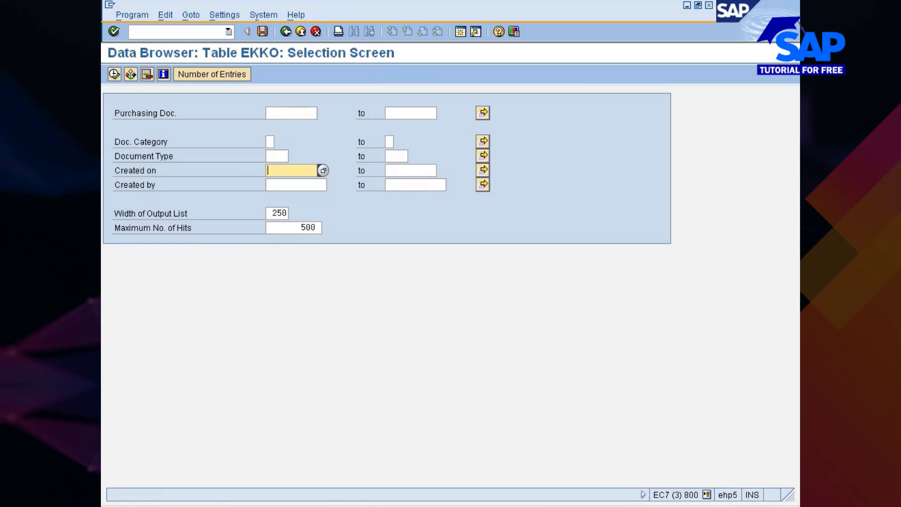
{"action": "left_click", "coordinate": [276, 156]}
{"action": "left_click", "coordinate": [270, 142]}
{"action": "left_click", "coordinate": [287, 228]}
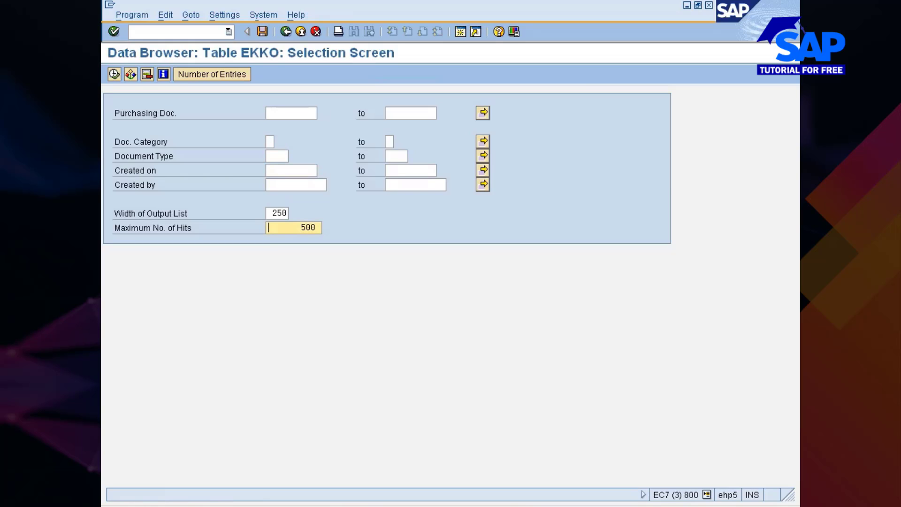
{"action": "left_click", "coordinate": [132, 76]}
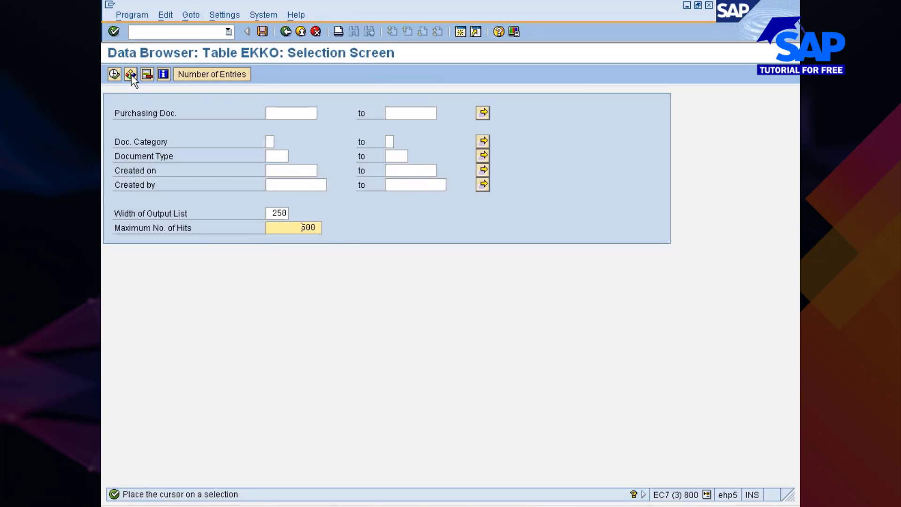
{"action": "left_click", "coordinate": [224, 17]}
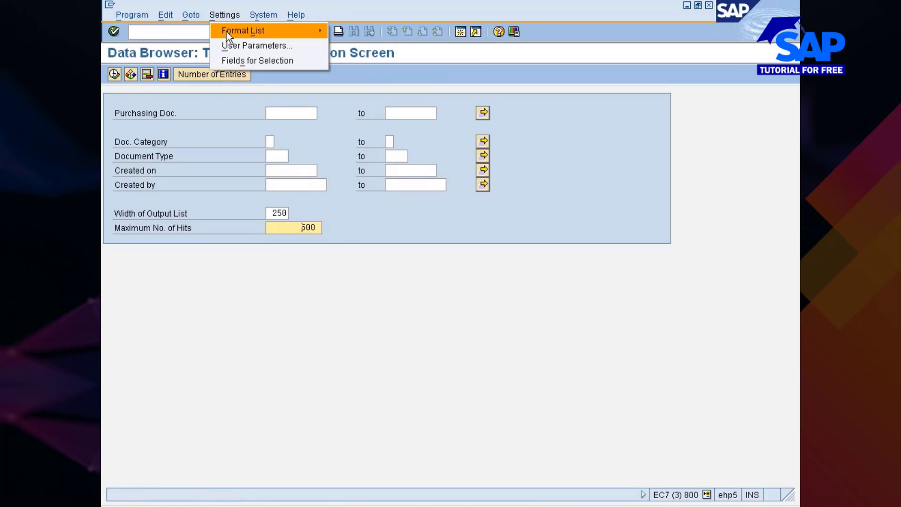
{"action": "left_click", "coordinate": [249, 60]}
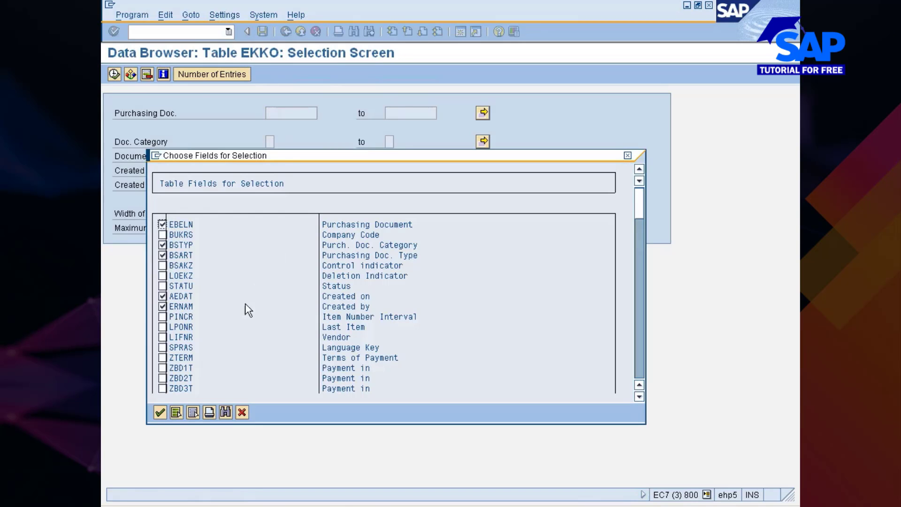
Add Company Code as a criterion, filter 7777 and creation date 23.06.2012, and execute
{"action": "left_click", "coordinate": [163, 235]}
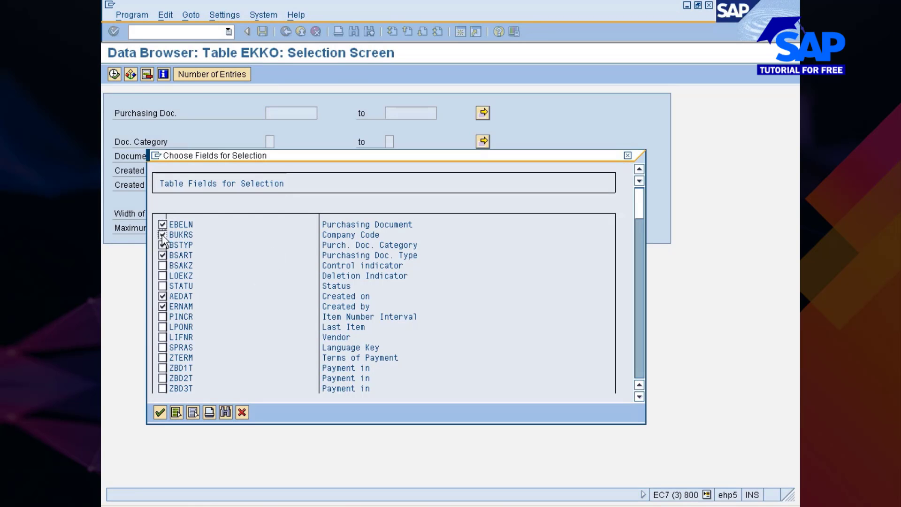
{"action": "left_click", "coordinate": [162, 412]}
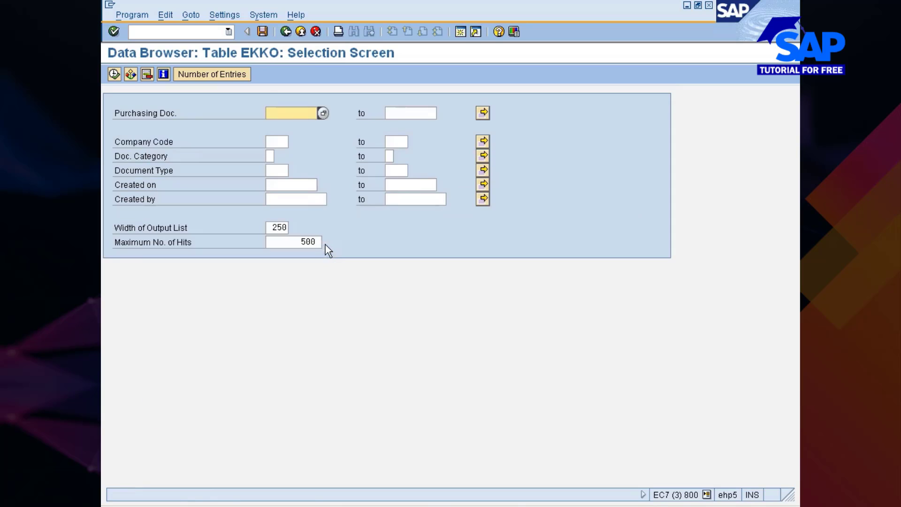
{"action": "left_click", "coordinate": [280, 142]}
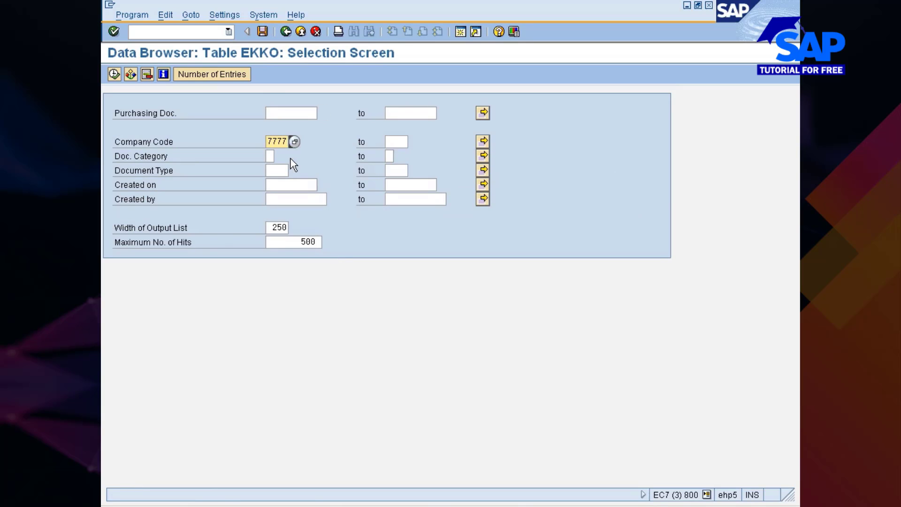
{"action": "left_click", "coordinate": [266, 185]}
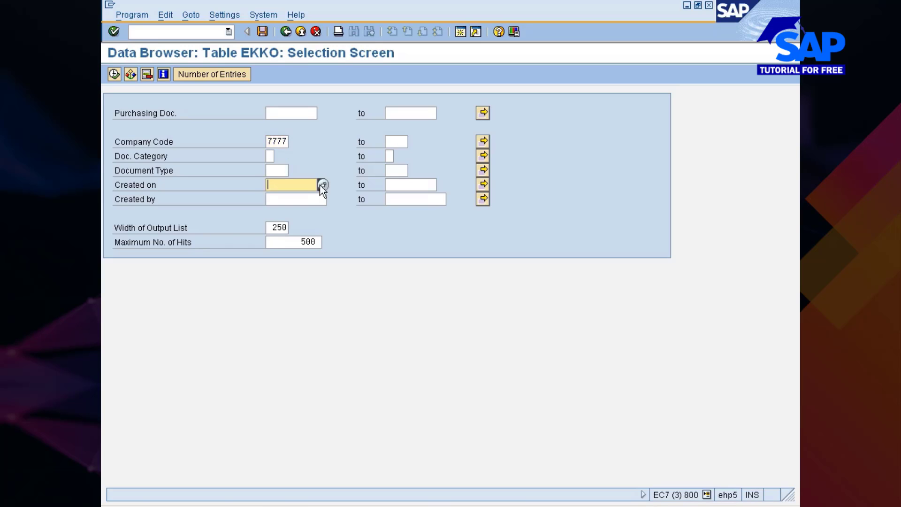
{"action": "key", "text": "F8"}
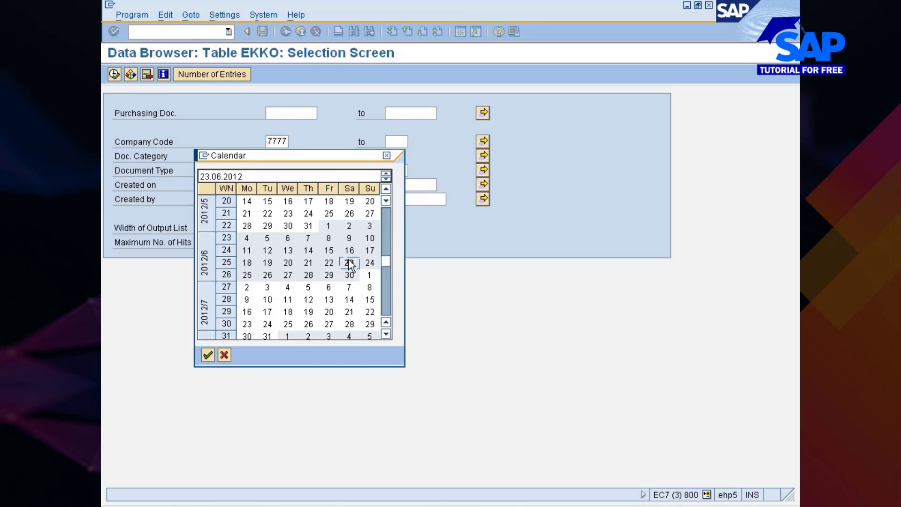
{"action": "double_click", "coordinate": [329, 249]}
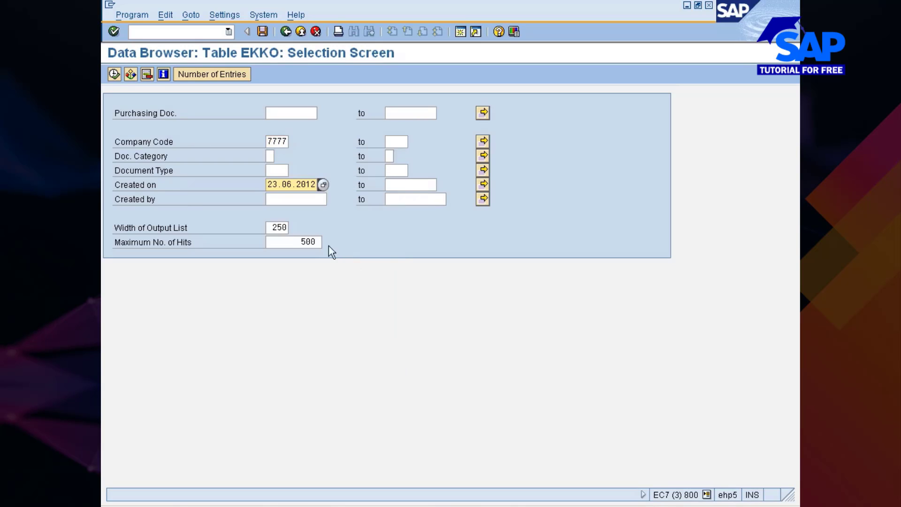
{"action": "left_click", "coordinate": [114, 74]}
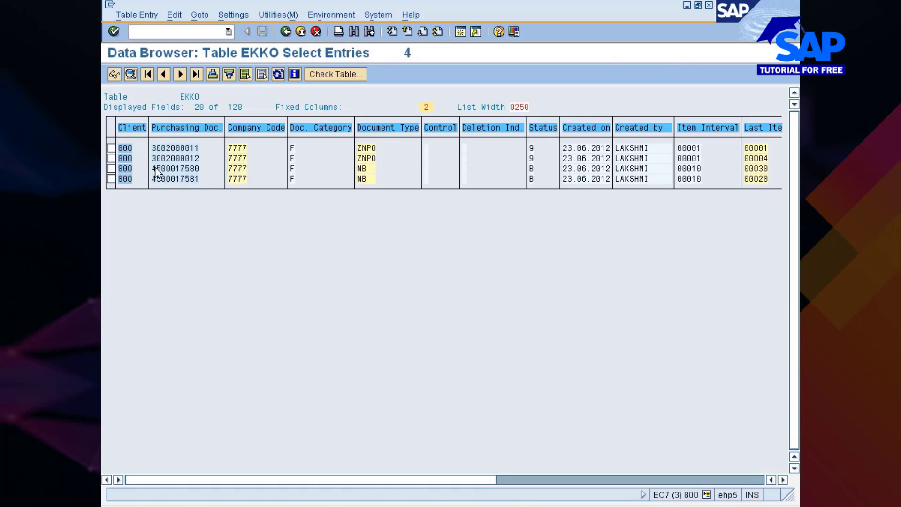
{"action": "left_click_drag", "start_coordinate": [152, 167], "coordinate": [219, 171]}
{"action": "key", "text": "ctrl+c"}
{"action": "left_click_drag", "start_coordinate": [153, 147], "coordinate": [210, 187]}
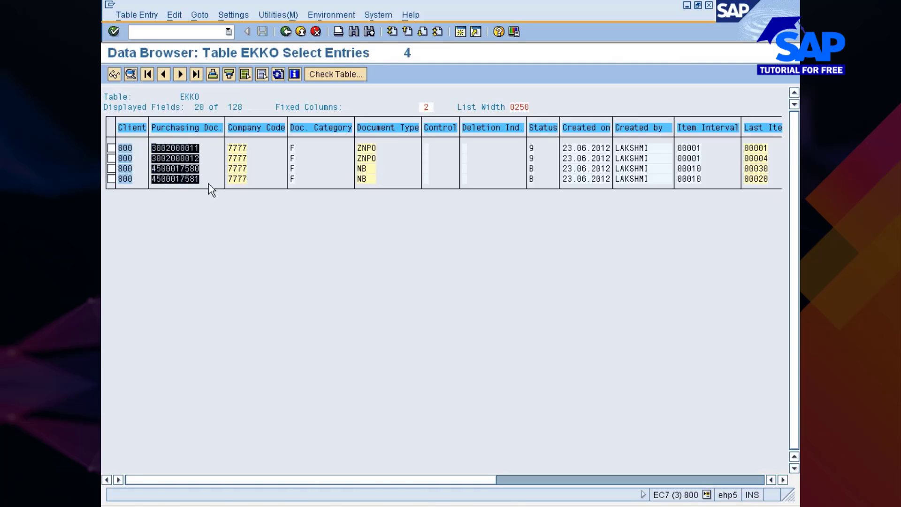
{"action": "key", "text": "ctrl+c"}
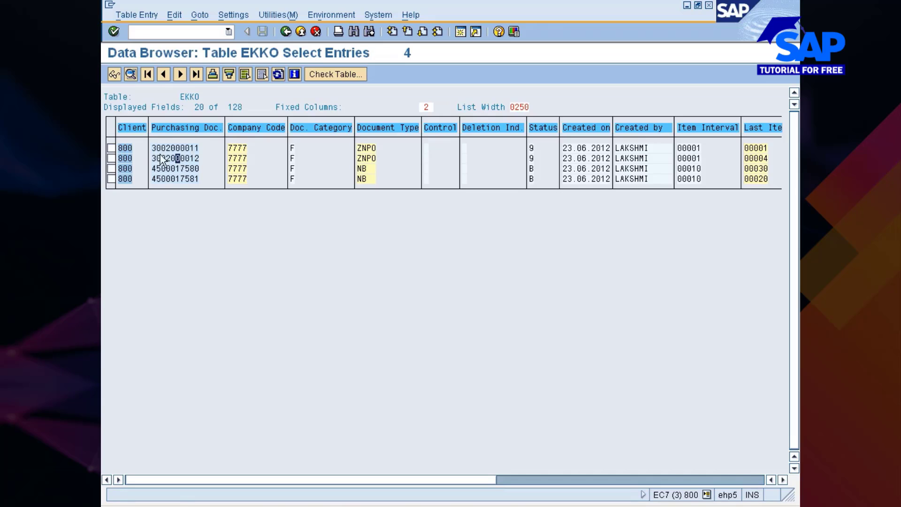
{"action": "left_click_drag", "start_coordinate": [154, 151], "coordinate": [197, 152]}
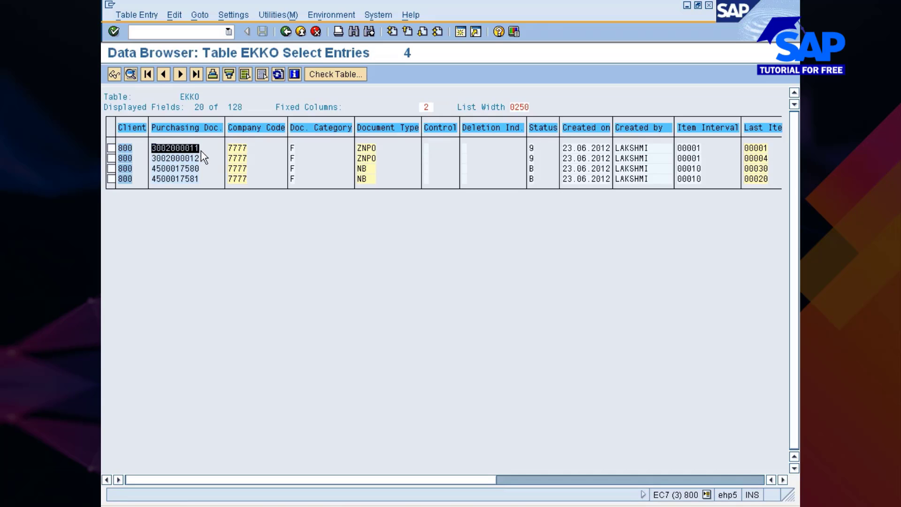
{"action": "key", "text": "ctrl+c"}
{"action": "left_click", "coordinate": [359, 148]}
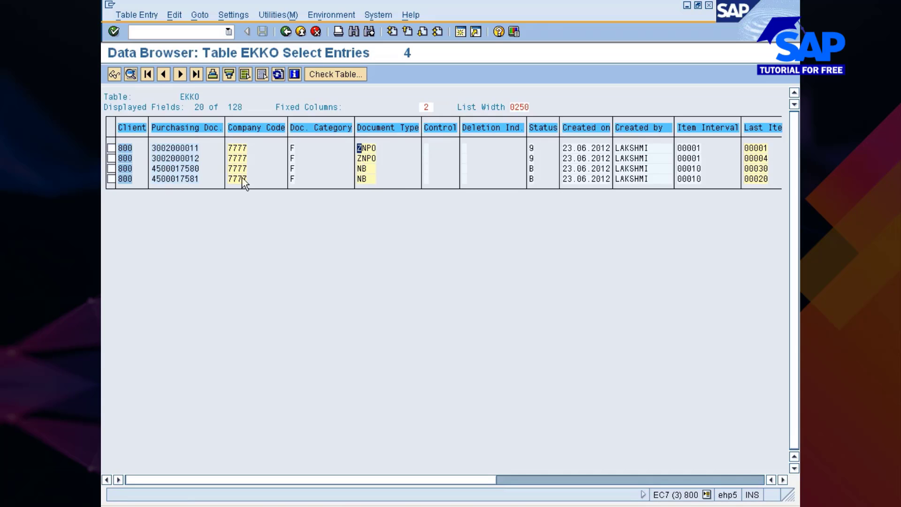
{"action": "left_click_drag", "start_coordinate": [151, 168], "coordinate": [210, 170]}
{"action": "key", "text": "ctrl+c"}
{"action": "left_click", "coordinate": [506, 506]}
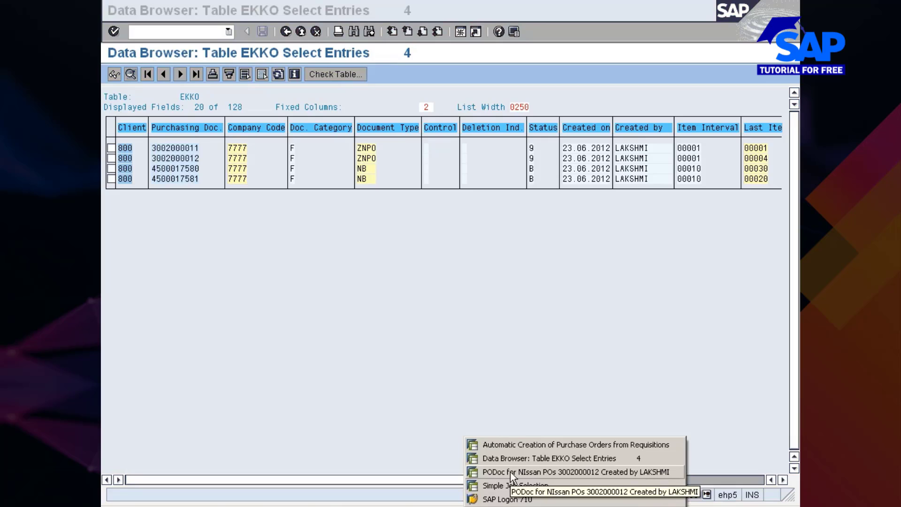
{"action": "left_click", "coordinate": [511, 471]}
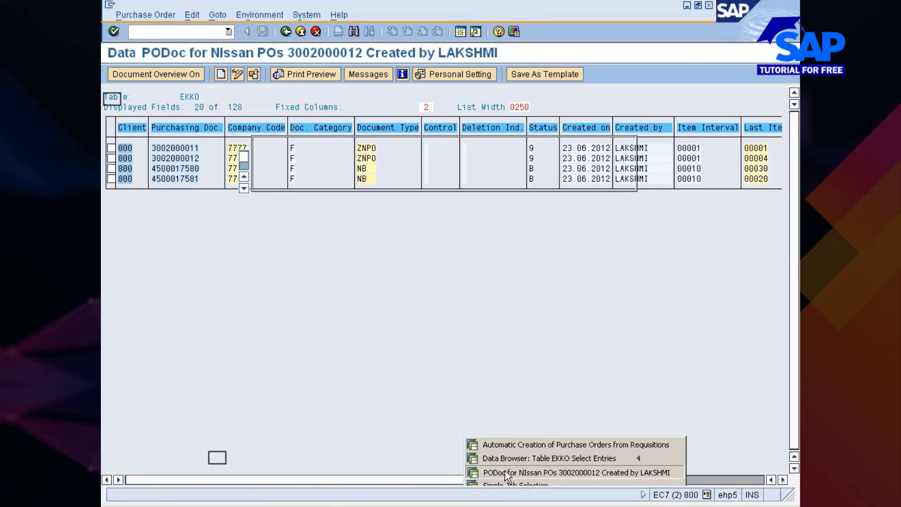
{"action": "left_click", "coordinate": [254, 75]}
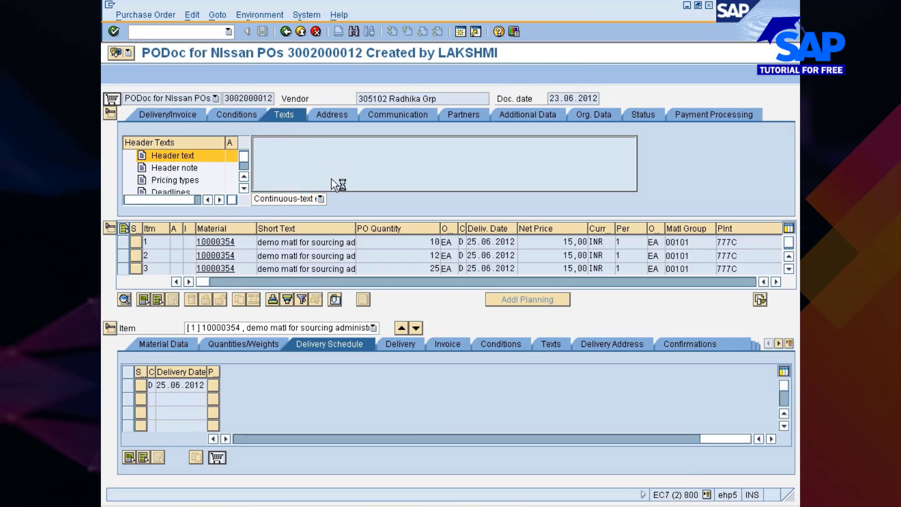
{"action": "key", "text": "shift+End"}
{"action": "key", "text": "ctrl+v"}
{"action": "key", "text": "Return"}
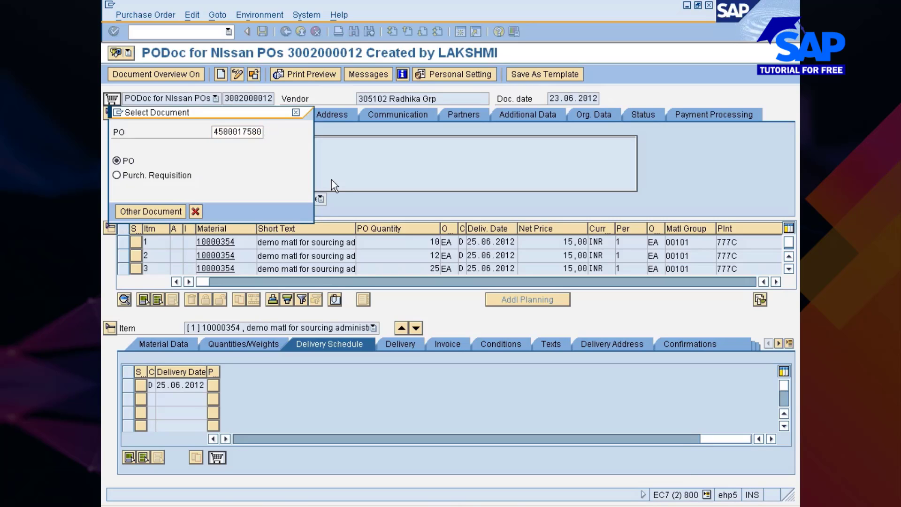
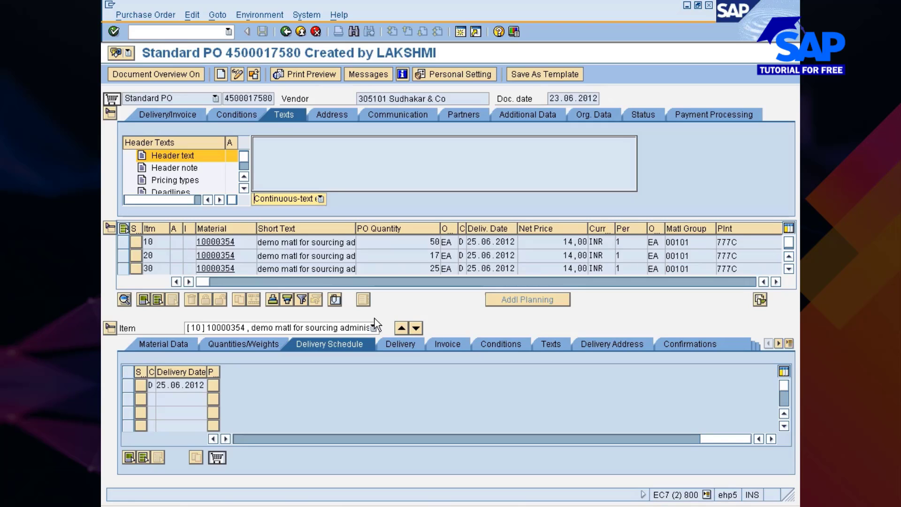
Scroll the purchase order items right to the info record and requisition columns, then down to lower rows
{"action": "left_click", "coordinate": [776, 282]}
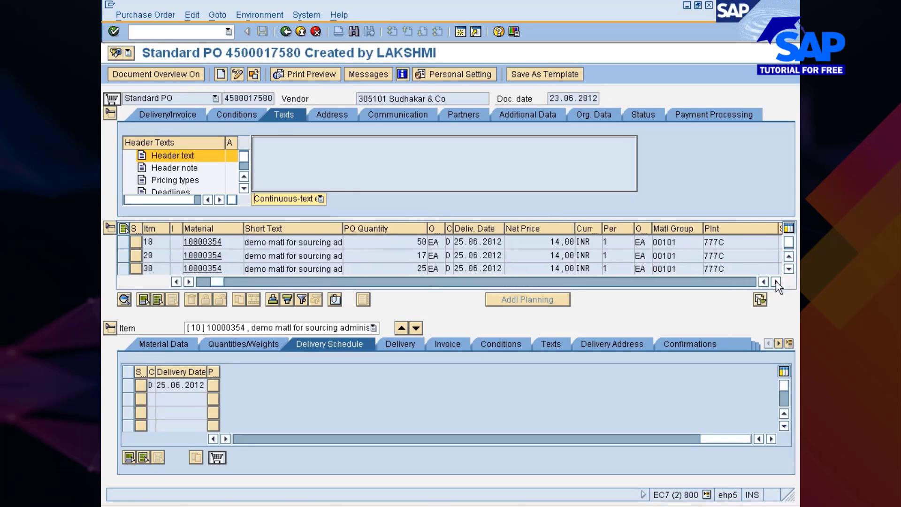
{"action": "left_click", "coordinate": [776, 282]}
{"action": "left_click", "coordinate": [776, 281]}
{"action": "left_click", "coordinate": [776, 282]}
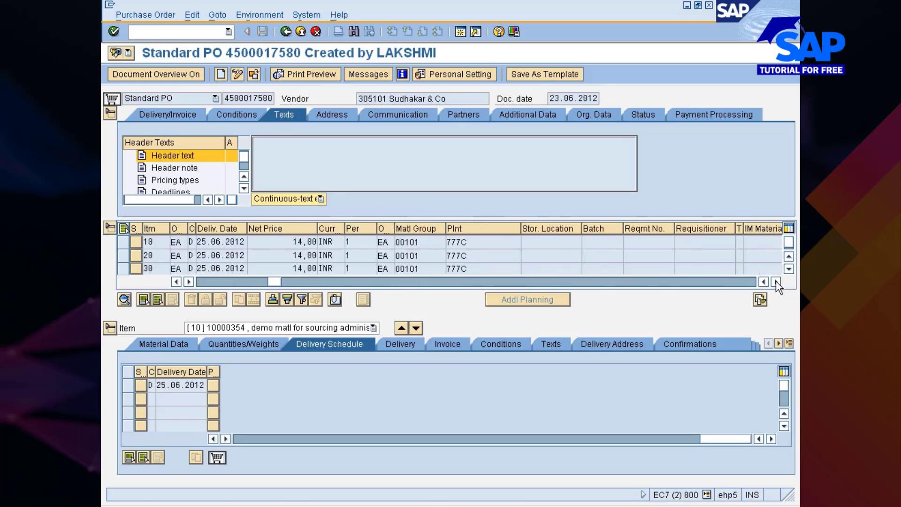
{"action": "left_click", "coordinate": [775, 282]}
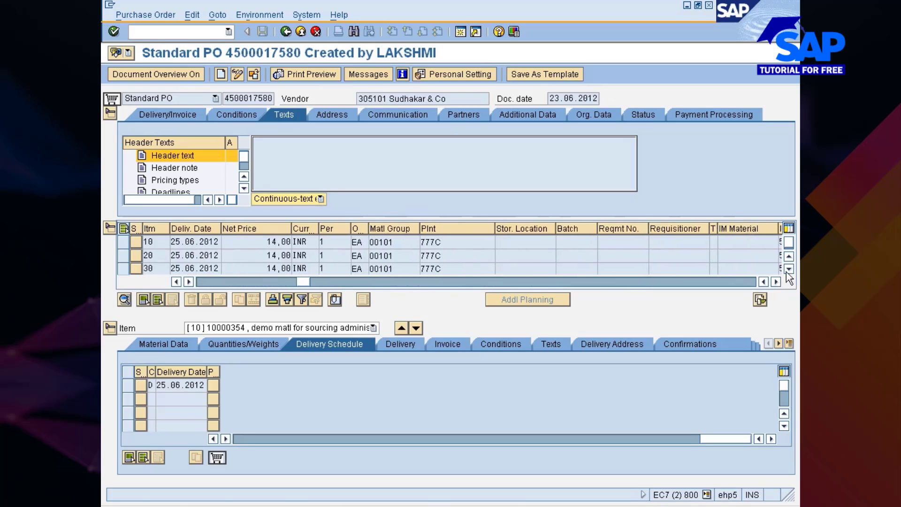
{"action": "left_click", "coordinate": [776, 282]}
{"action": "left_click", "coordinate": [776, 282]}
{"action": "left_click", "coordinate": [776, 282]}
{"action": "left_click", "coordinate": [776, 282]}
{"action": "left_click", "coordinate": [776, 282]}
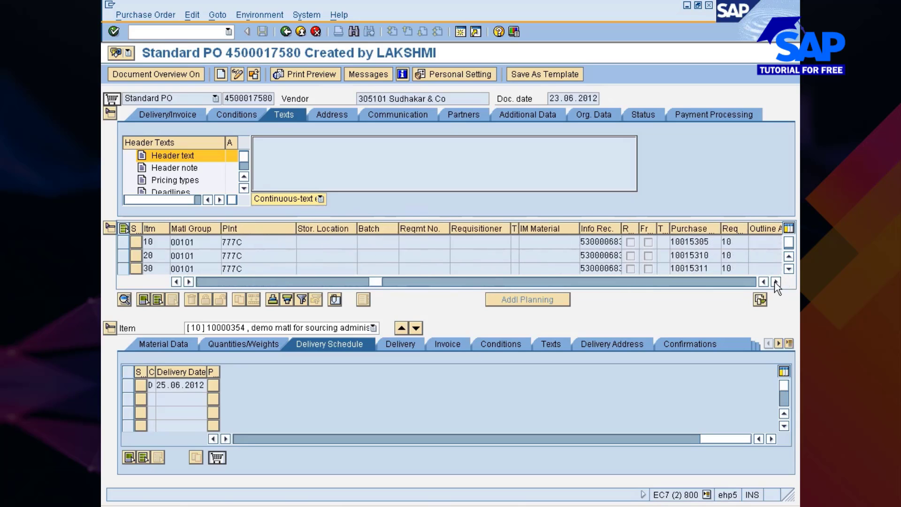
{"action": "left_click", "coordinate": [789, 268]}
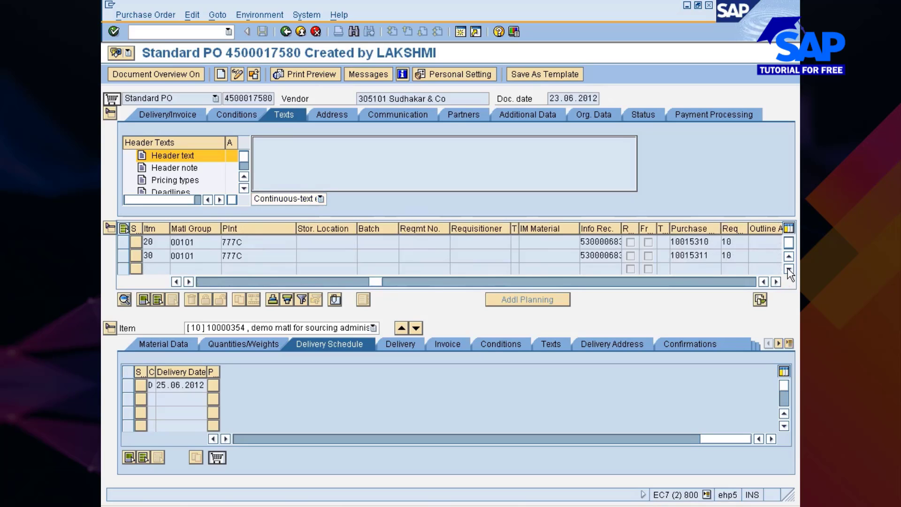
{"action": "left_click", "coordinate": [789, 268]}
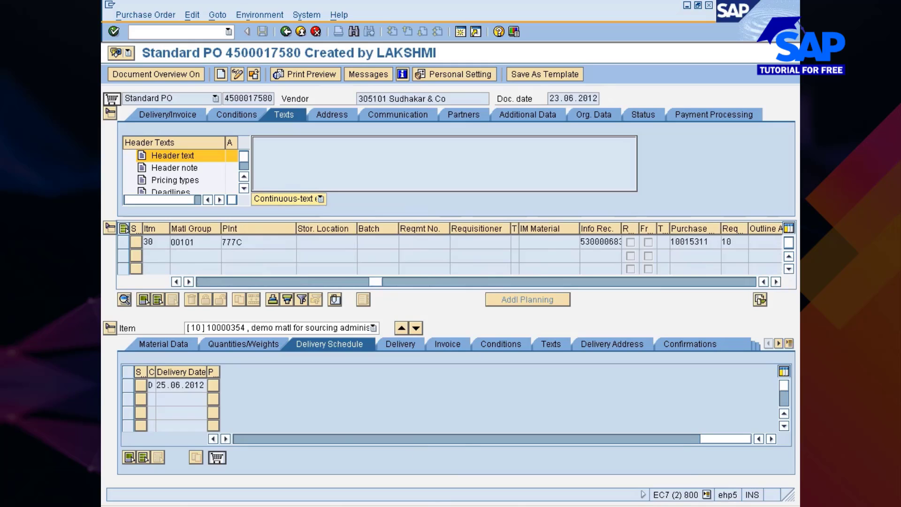
From the Simple Job Selection session, run /nspro and open the SAP Reference IMG
{"action": "left_click", "coordinate": [506, 478]}
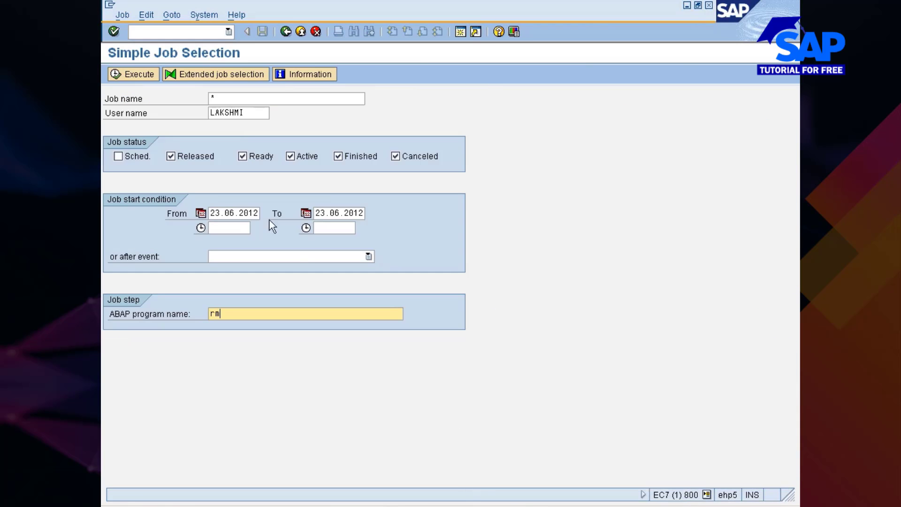
{"action": "left_click", "coordinate": [172, 32]}
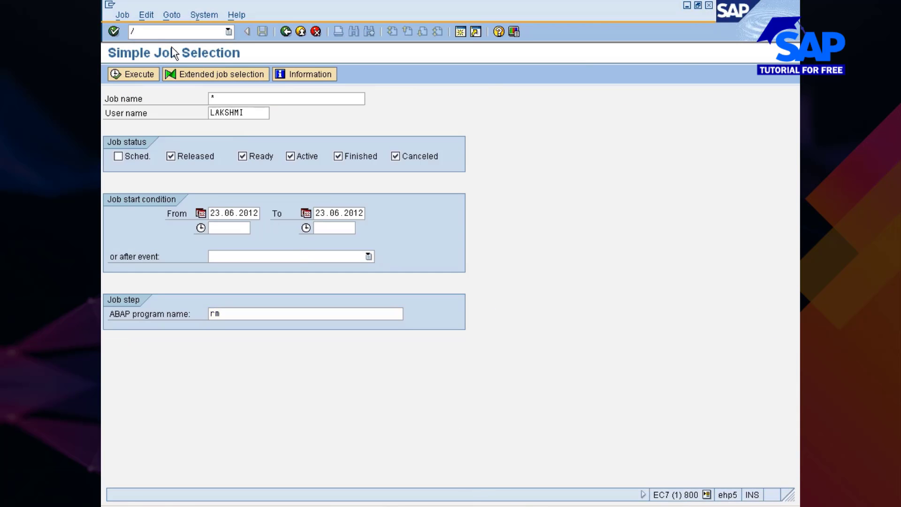
{"action": "key", "text": "Return"}
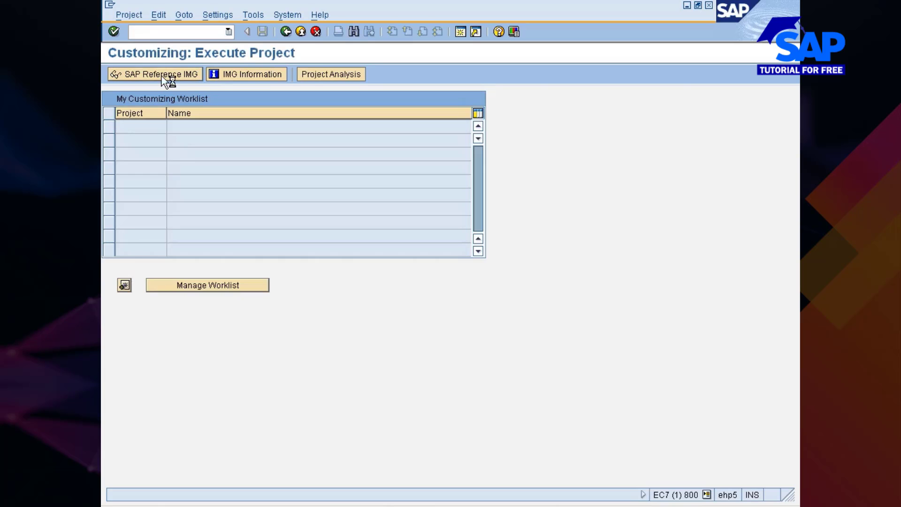
{"action": "left_click", "coordinate": [165, 76]}
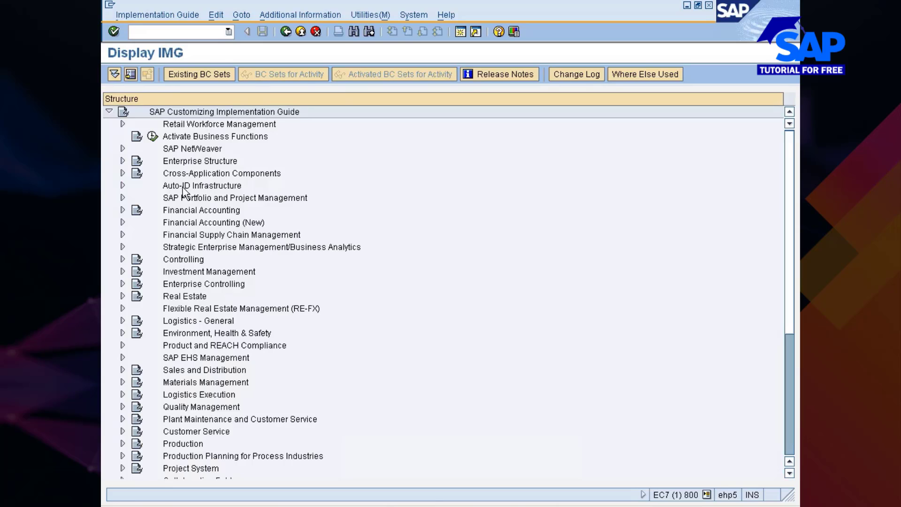
Expand Materials Management and its Purchasing branch in the IMG tree
{"action": "left_click", "coordinate": [212, 383]}
{"action": "key", "text": "Right"}
{"action": "key", "text": "Down"}
{"action": "key", "text": "Down"}
{"action": "key", "text": "Down"}
{"action": "key", "text": "Down"}
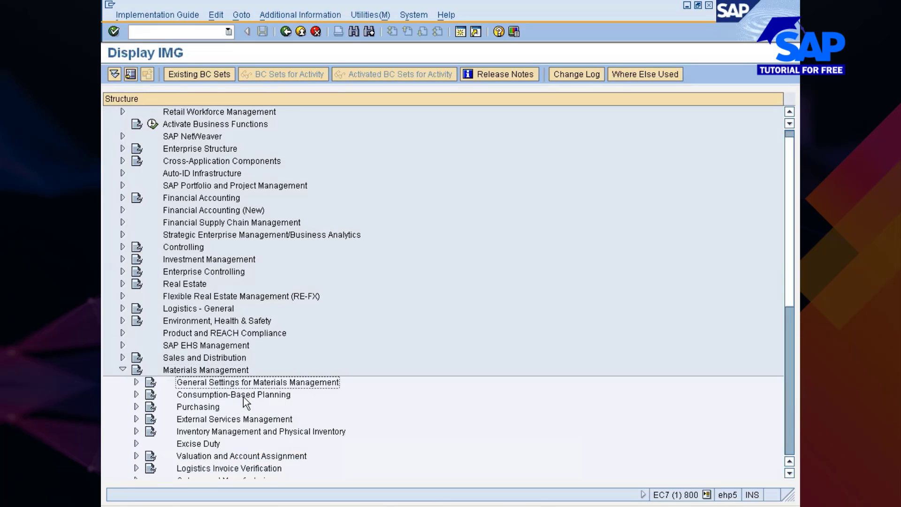
{"action": "key", "text": "Down"}
{"action": "key", "text": "Down"}
{"action": "key", "text": "Down"}
{"action": "key", "text": "Down"}
{"action": "key", "text": "Down"}
{"action": "key", "text": "Down"}
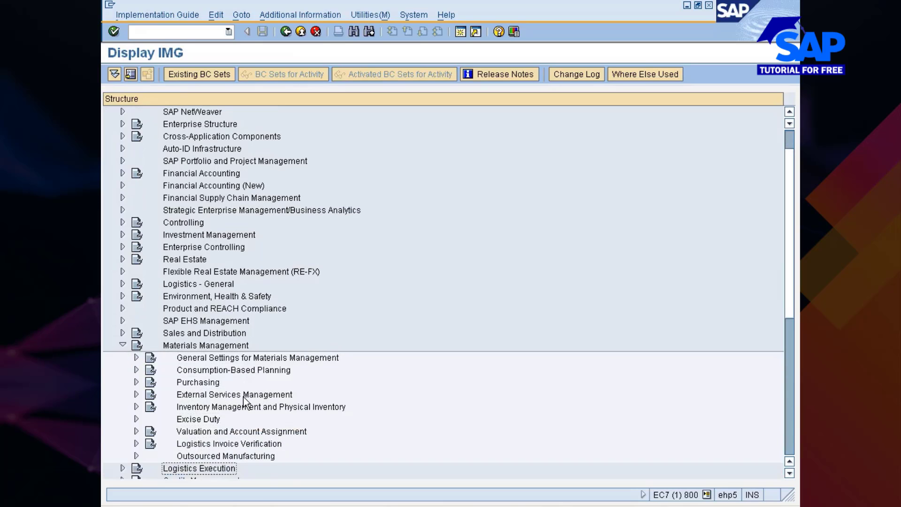
{"action": "key", "text": "Up"}
{"action": "key", "text": "Up"}
{"action": "key", "text": "Up"}
{"action": "key", "text": "Up"}
{"action": "key", "text": "Up"}
{"action": "key", "text": "Up"}
{"action": "key", "text": "Up"}
{"action": "key", "text": "Right"}
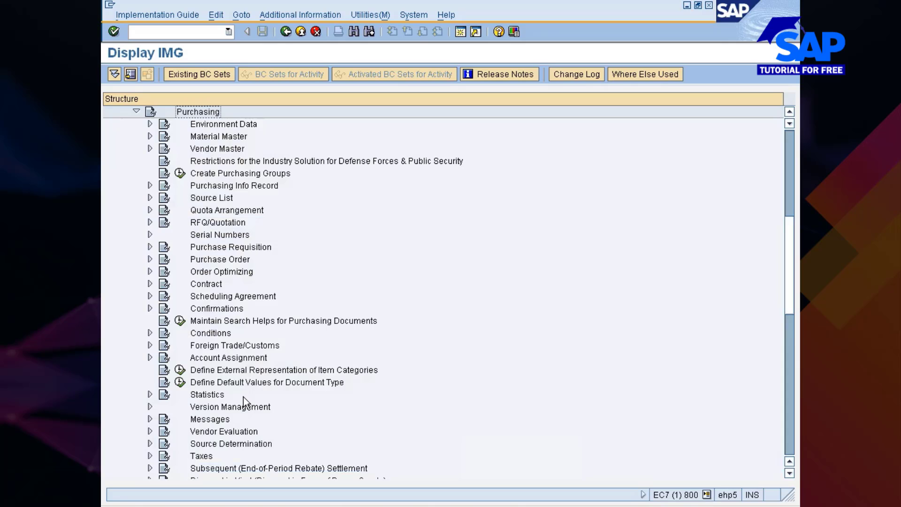
Browse the Purchasing sub-areas past Vendor Evaluation and Conditions, then expand Purchase Order
{"action": "key", "text": "Down"}
{"action": "key", "text": "Down"}
{"action": "key", "text": "Down"}
{"action": "key", "text": "Down"}
{"action": "key", "text": "Down"}
{"action": "key", "text": "Down"}
{"action": "key", "text": "Down"}
{"action": "key", "text": "Down"}
{"action": "key", "text": "Down"}
{"action": "key", "text": "Down"}
{"action": "key", "text": "Down"}
{"action": "key", "text": "Down"}
{"action": "key", "text": "Down"}
{"action": "key", "text": "Down"}
{"action": "key", "text": "Down"}
{"action": "key", "text": "Down"}
{"action": "key", "text": "Down"}
{"action": "key", "text": "Down"}
{"action": "key", "text": "Down"}
{"action": "key", "text": "Down"}
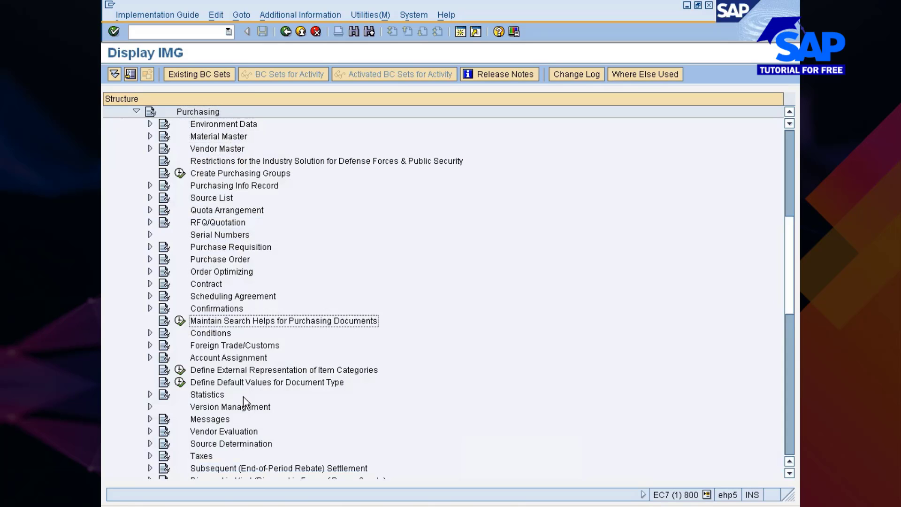
{"action": "key", "text": "Down"}
{"action": "key", "text": "Down"}
{"action": "key", "text": "Down"}
{"action": "key", "text": "Down"}
{"action": "key", "text": "Down"}
{"action": "key", "text": "Down"}
{"action": "key", "text": "Down"}
{"action": "key", "text": "Down"}
{"action": "key", "text": "Down"}
{"action": "key", "text": "Down"}
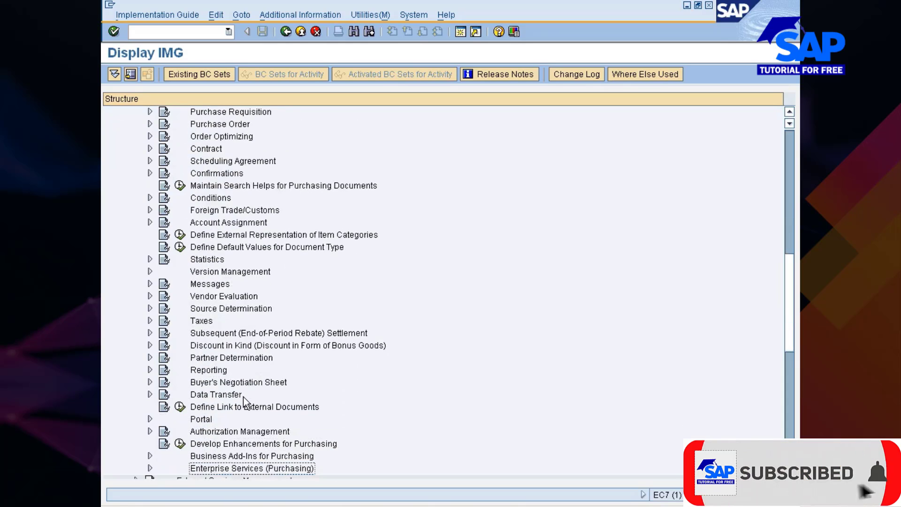
{"action": "key", "text": "Up"}
{"action": "key", "text": "Up"}
{"action": "key", "text": "Up"}
{"action": "key", "text": "Up"}
{"action": "key", "text": "Up"}
{"action": "key", "text": "Up"}
{"action": "key", "text": "Up"}
{"action": "key", "text": "Up"}
{"action": "key", "text": "Up"}
{"action": "key", "text": "Up"}
{"action": "key", "text": "Up"}
{"action": "key", "text": "Up"}
{"action": "key", "text": "Up"}
{"action": "key", "text": "Up"}
{"action": "key", "text": "Up"}
{"action": "key", "text": "Up"}
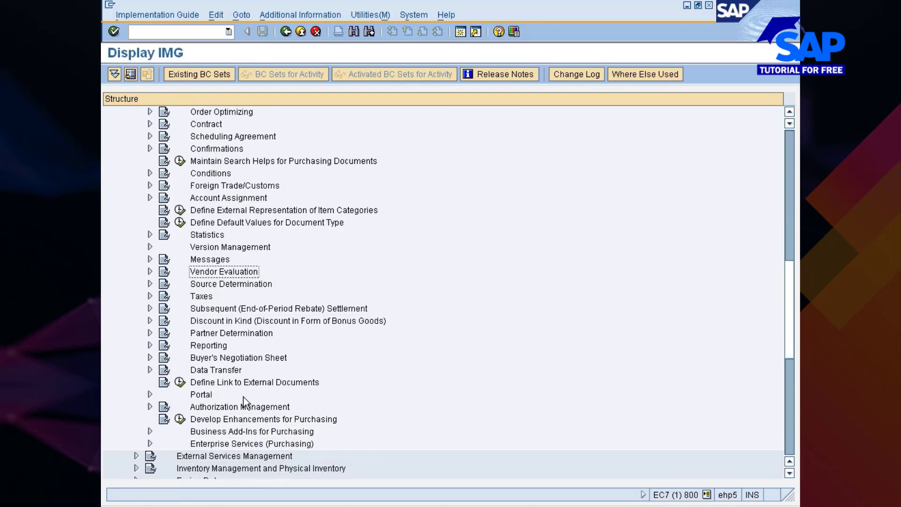
{"action": "key", "text": "Up"}
{"action": "key", "text": "Up"}
{"action": "key", "text": "Up"}
{"action": "key", "text": "Up"}
{"action": "key", "text": "Up"}
{"action": "key", "text": "Up"}
{"action": "key", "text": "Up"}
{"action": "key", "text": "Up"}
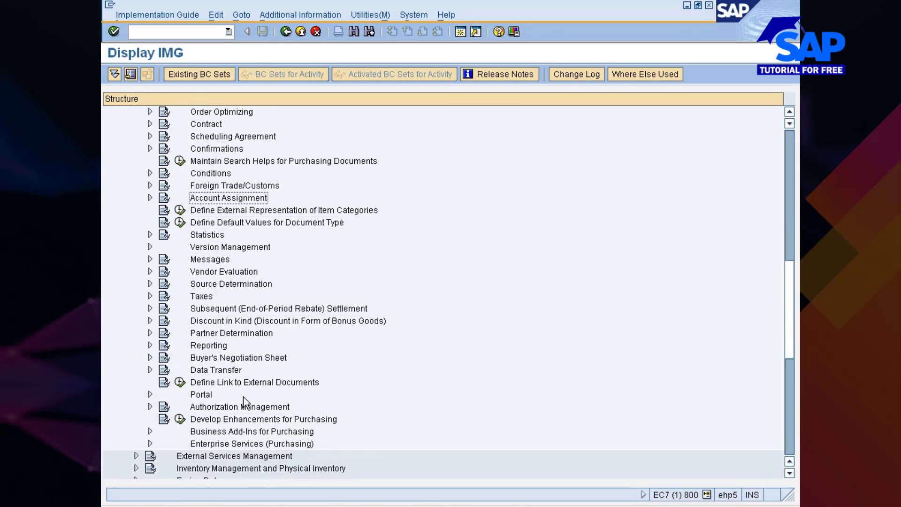
{"action": "key", "text": "Up"}
{"action": "key", "text": "Up"}
{"action": "key", "text": "Up"}
{"action": "key", "text": "Up"}
{"action": "key", "text": "Up"}
{"action": "key", "text": "Up"}
{"action": "key", "text": "Up"}
{"action": "key", "text": "Up"}
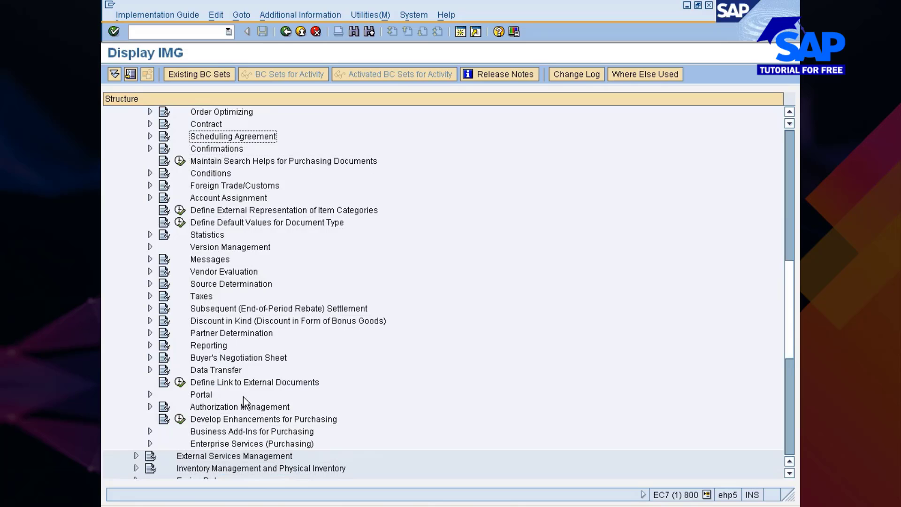
{"action": "key", "text": "Down"}
{"action": "key", "text": "Down"}
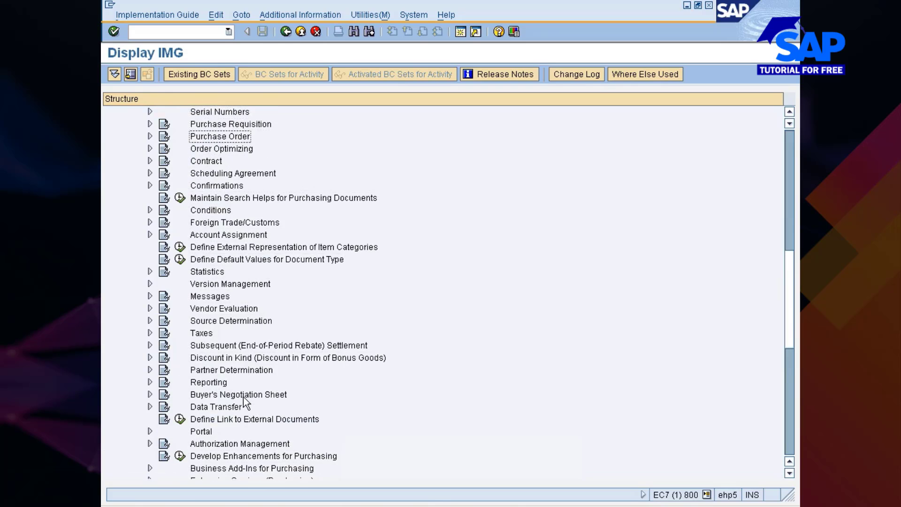
{"action": "key", "text": "Right"}
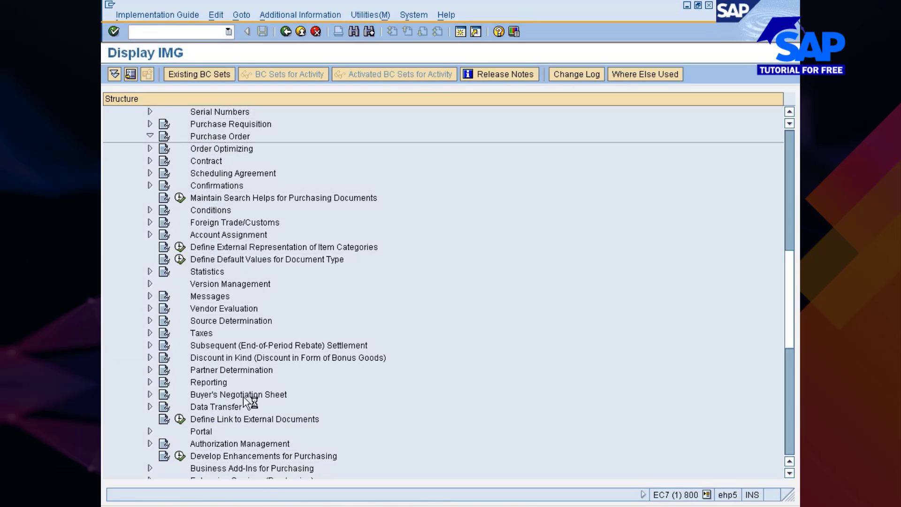
Browse Purchase Order activities from Returns Order and Progress Tracking to Set Up Subcontract Order
{"action": "key", "text": "Down"}
{"action": "key", "text": "Down"}
{"action": "key", "text": "Down"}
{"action": "key", "text": "Down"}
{"action": "key", "text": "Down"}
{"action": "key", "text": "Down"}
{"action": "key", "text": "Down"}
{"action": "key", "text": "Down"}
{"action": "key", "text": "Down"}
{"action": "key", "text": "Down"}
{"action": "key", "text": "Down"}
{"action": "key", "text": "Down"}
{"action": "key", "text": "Down"}
{"action": "key", "text": "Down"}
{"action": "key", "text": "Down"}
{"action": "key", "text": "Down"}
{"action": "key", "text": "Down"}
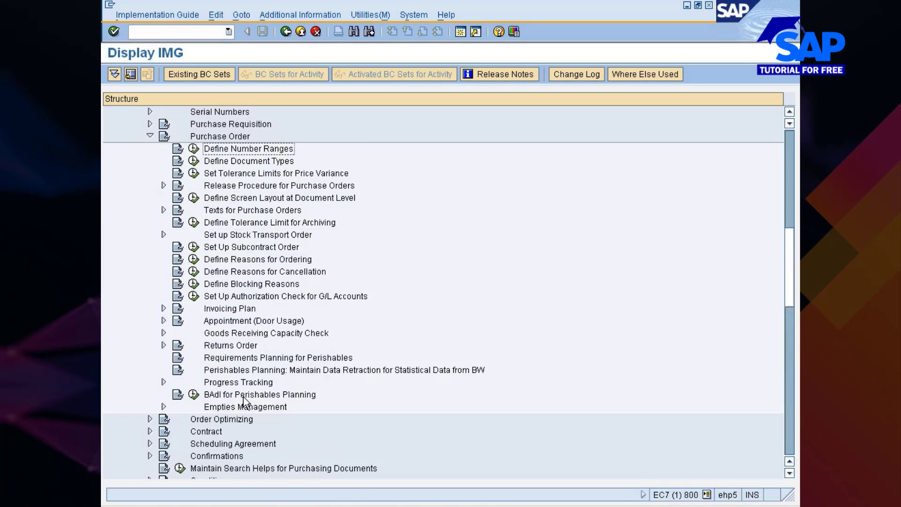
{"action": "key", "text": "Down"}
{"action": "key", "text": "Down"}
{"action": "key", "text": "Down"}
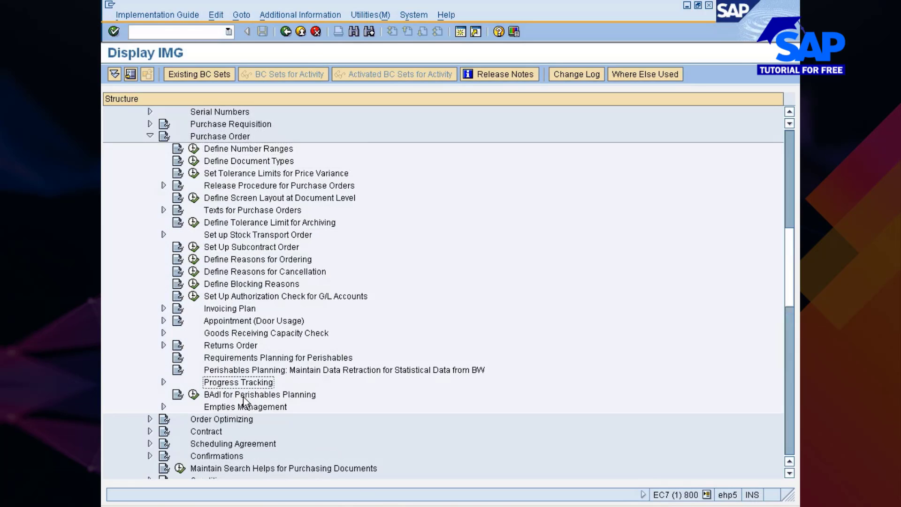
{"action": "key", "text": "Up"}
{"action": "key", "text": "Up"}
{"action": "key", "text": "Up"}
{"action": "key", "text": "Up"}
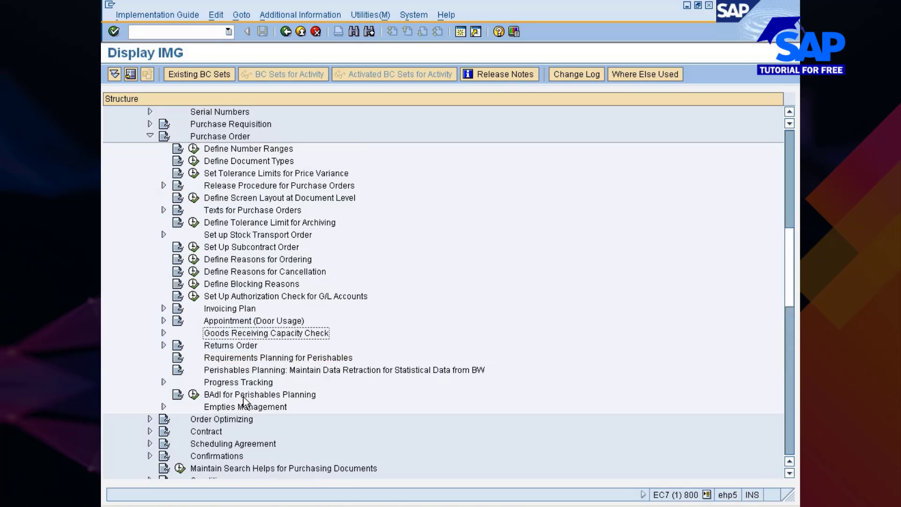
{"action": "key", "text": "Up"}
{"action": "key", "text": "Up"}
{"action": "key", "text": "Up"}
{"action": "key", "text": "Up"}
{"action": "key", "text": "Up"}
{"action": "key", "text": "Up"}
{"action": "key", "text": "Up"}
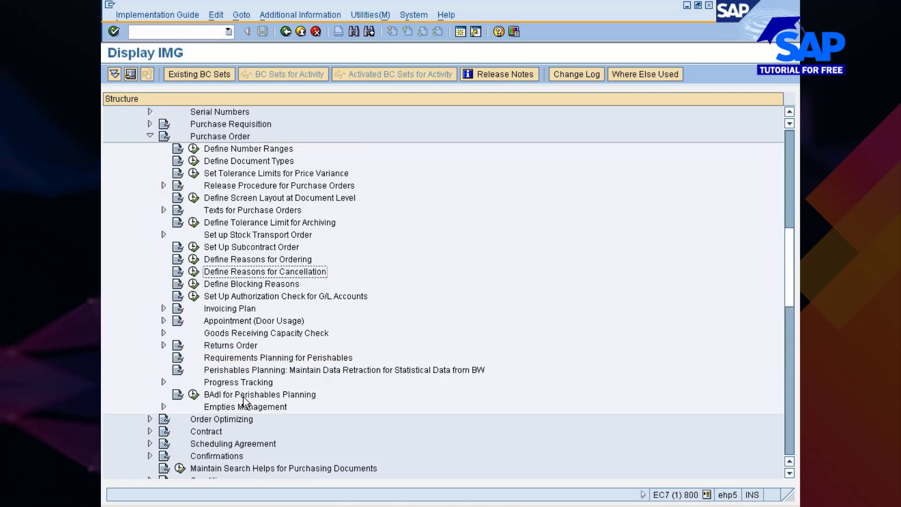
{"action": "key", "text": "Up"}
{"action": "key", "text": "Up"}
{"action": "key", "text": "Up"}
{"action": "key", "text": "Up"}
{"action": "key", "text": "Up"}
{"action": "key", "text": "Up"}
{"action": "key", "text": "Up"}
{"action": "key", "text": "Up"}
{"action": "key", "text": "Up"}
{"action": "key", "text": "Up"}
{"action": "key", "text": "Up"}
{"action": "key", "text": "Up"}
{"action": "key", "text": "Up"}
{"action": "key", "text": "Up"}
{"action": "key", "text": "Up"}
{"action": "key", "text": "Up"}
{"action": "key", "text": "Up"}
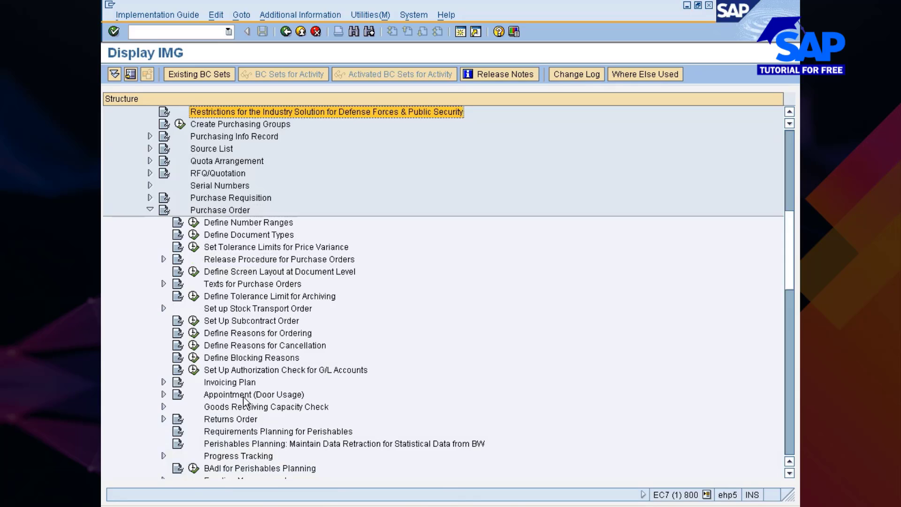
{"action": "key", "text": "Down"}
{"action": "key", "text": "Down"}
{"action": "key", "text": "Down"}
{"action": "key", "text": "Down"}
{"action": "key", "text": "Down"}
{"action": "key", "text": "Down"}
{"action": "key", "text": "Down"}
{"action": "key", "text": "Down"}
{"action": "key", "text": "Down"}
{"action": "key", "text": "Down"}
{"action": "key", "text": "Down"}
{"action": "key", "text": "Down"}
{"action": "key", "text": "Down"}
{"action": "key", "text": "Down"}
{"action": "key", "text": "Down"}
{"action": "key", "text": "Down"}
{"action": "key", "text": "Down"}
{"action": "key", "text": "Down"}
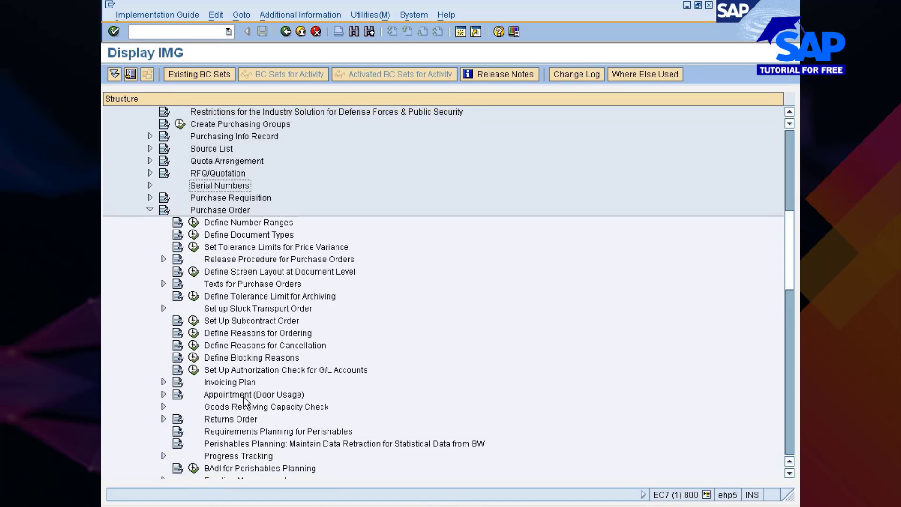
{"action": "key", "text": "Up"}
{"action": "key", "text": "Up"}
{"action": "key", "text": "Down"}
{"action": "key", "text": "Down"}
{"action": "key", "text": "Down"}
{"action": "key", "text": "Down"}
{"action": "key", "text": "Down"}
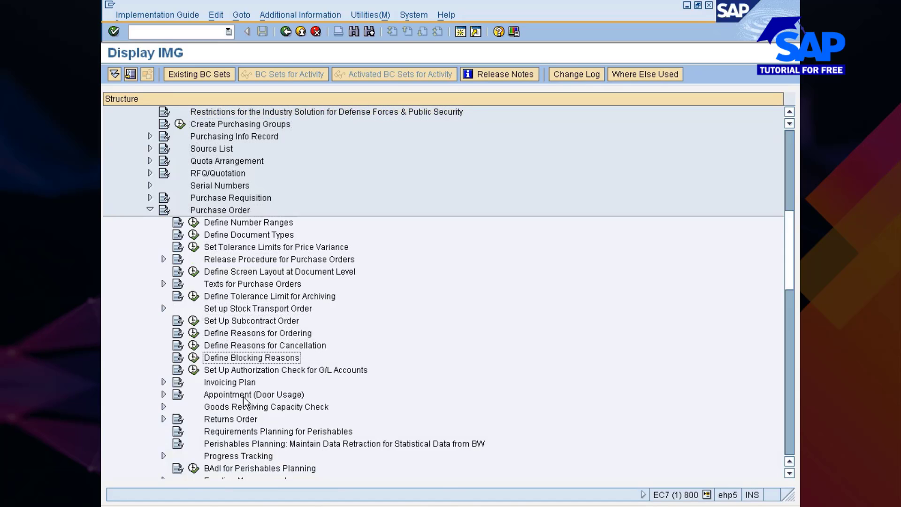
Check Goods Receiving Capacity Check and Requirements Planning for Perishables, then collapse Purchase Order
{"action": "key", "text": "Up"}
{"action": "key", "text": "Up"}
{"action": "key", "text": "Down"}
{"action": "key", "text": "Down"}
{"action": "key", "text": "Down"}
{"action": "key", "text": "Down"}
{"action": "key", "text": "Down"}
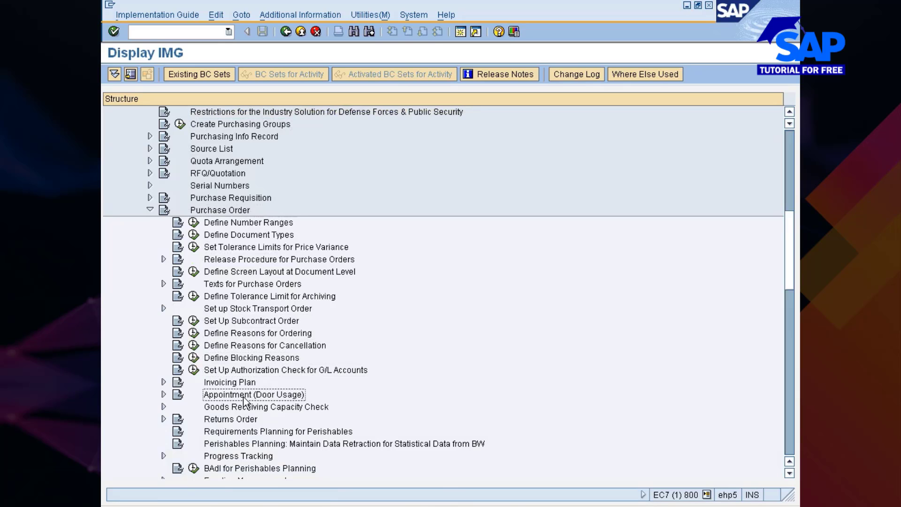
{"action": "key", "text": "Down"}
{"action": "key", "text": "Down"}
{"action": "key", "text": "Down"}
{"action": "key", "text": "Down"}
{"action": "key", "text": "Down"}
{"action": "key", "text": "Down"}
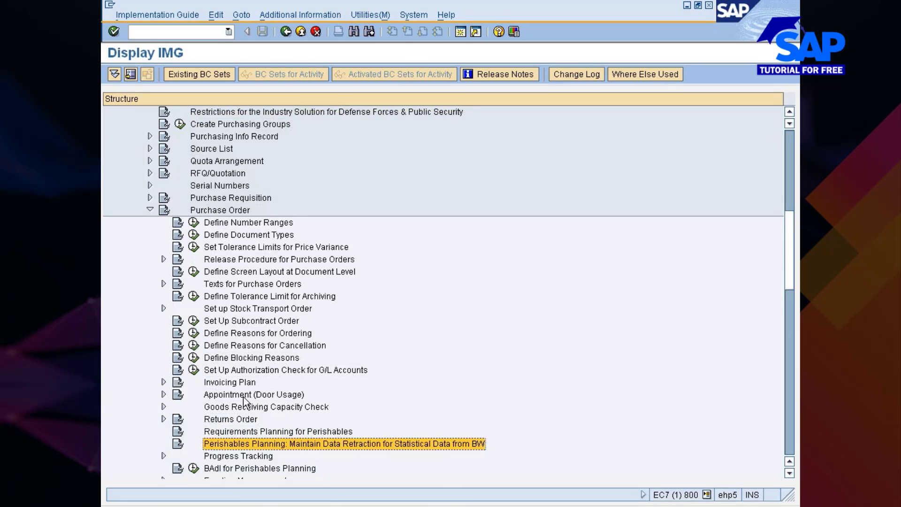
{"action": "key", "text": "Up"}
{"action": "key", "text": "Up"}
{"action": "key", "text": "Up"}
{"action": "key", "text": "Up"}
{"action": "key", "text": "Up"}
{"action": "key", "text": "Up"}
{"action": "key", "text": "Up"}
{"action": "key", "text": "Up"}
{"action": "key", "text": "Up"}
{"action": "key", "text": "Up"}
{"action": "key", "text": "Up"}
{"action": "key", "text": "Up"}
{"action": "key", "text": "Up"}
{"action": "key", "text": "Up"}
{"action": "key", "text": "Up"}
{"action": "key", "text": "Up"}
{"action": "key", "text": "Up"}
{"action": "key", "text": "Up"}
{"action": "key", "text": "Up"}
{"action": "key", "text": "Up"}
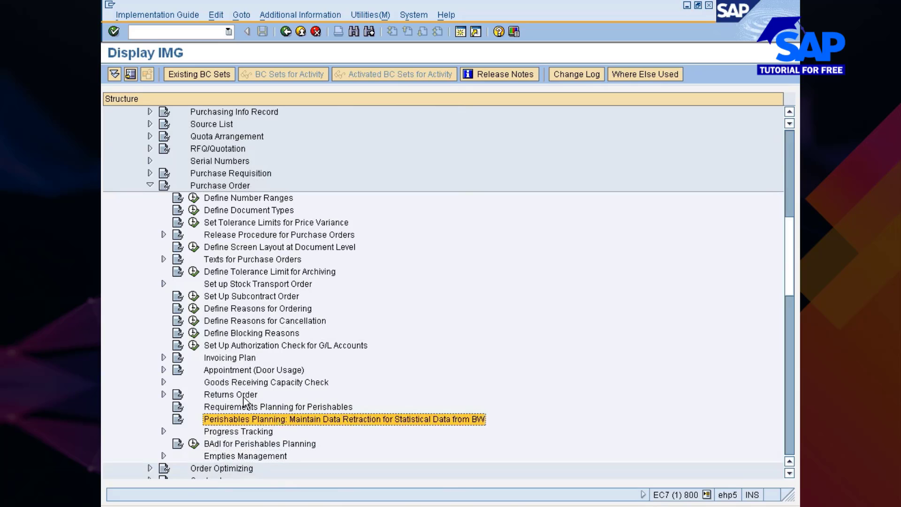
{"action": "key", "text": "Left"}
{"action": "key", "text": "Down"}
{"action": "key", "text": "Down"}
{"action": "key", "text": "Down"}
{"action": "key", "text": "Down"}
{"action": "key", "text": "Down"}
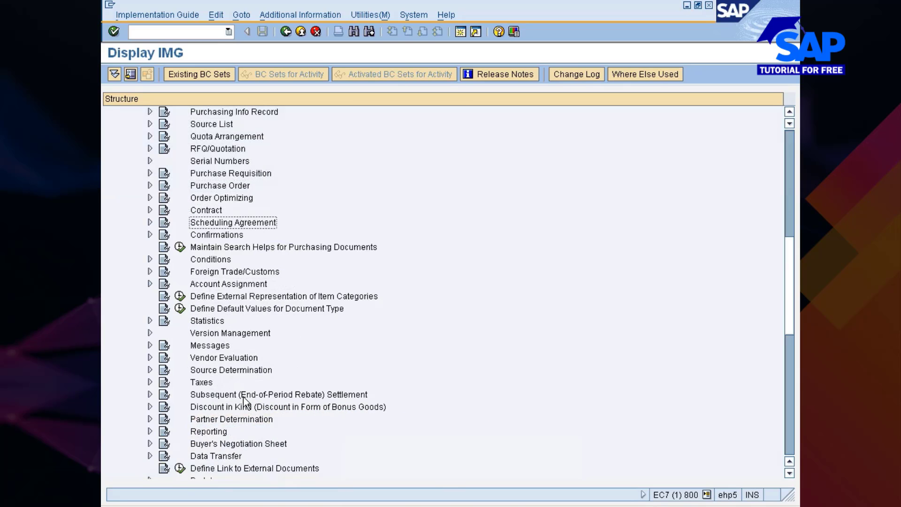
{"action": "key", "text": "Down"}
{"action": "key", "text": "Down"}
{"action": "key", "text": "Down"}
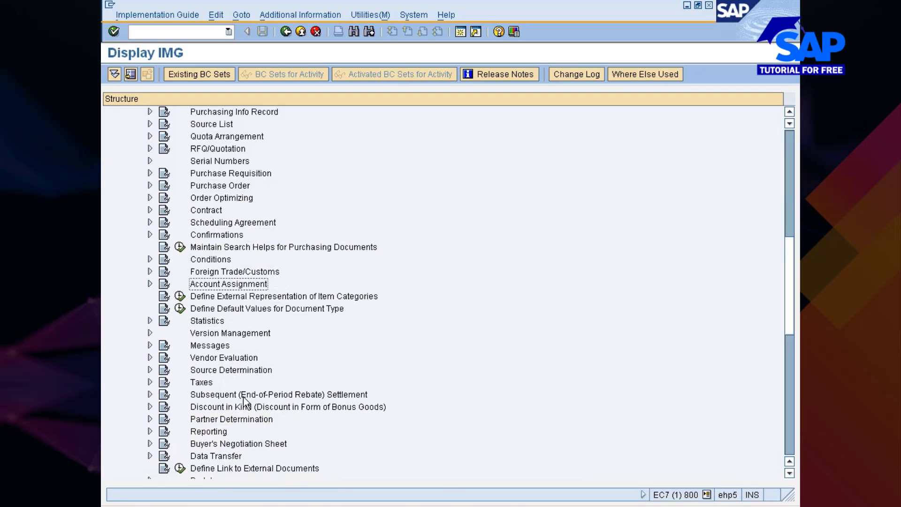
{"action": "key", "text": "Right"}
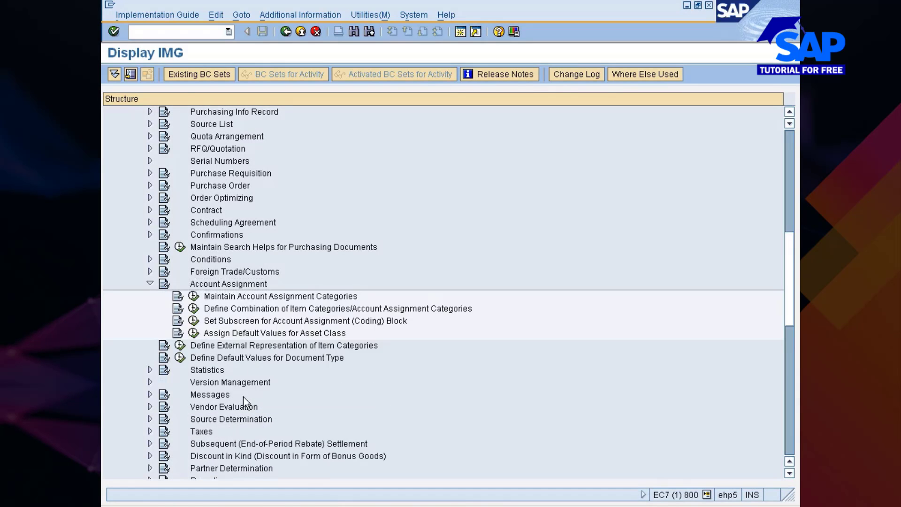
{"action": "key", "text": "Left"}
{"action": "key", "text": "Down"}
{"action": "key", "text": "Down"}
{"action": "key", "text": "Down"}
{"action": "key", "text": "Down"}
{"action": "key", "text": "Down"}
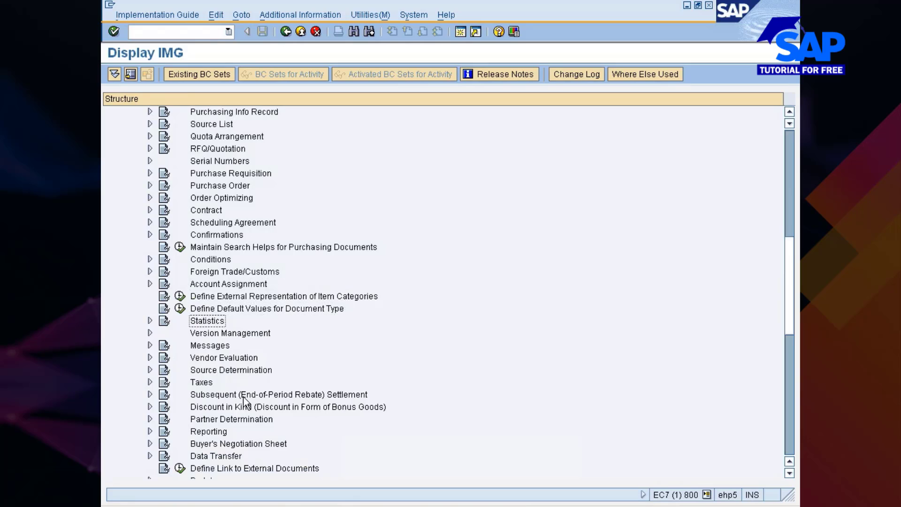
{"action": "key", "text": "Down"}
{"action": "key", "text": "Down"}
{"action": "key", "text": "Down"}
{"action": "key", "text": "Down"}
{"action": "key", "text": "Down"}
{"action": "key", "text": "Down"}
{"action": "key", "text": "Down"}
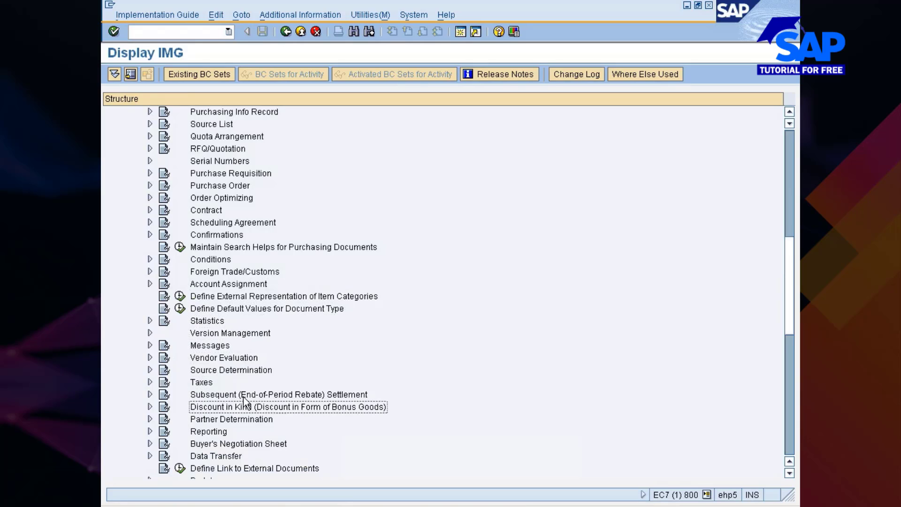
{"action": "key", "text": "Down"}
{"action": "key", "text": "Down"}
{"action": "key", "text": "Down"}
{"action": "key", "text": "Down"}
{"action": "key", "text": "Down"}
{"action": "key", "text": "Down"}
{"action": "key", "text": "Down"}
{"action": "key", "text": "Down"}
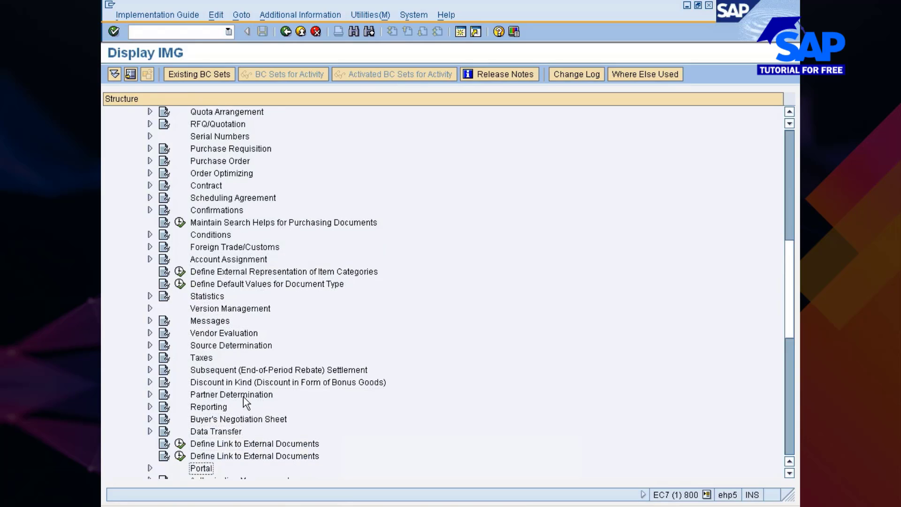
{"action": "key", "text": "Down"}
{"action": "key", "text": "Up"}
{"action": "key", "text": "Up"}
{"action": "key", "text": "Up"}
{"action": "key", "text": "Up"}
{"action": "key", "text": "Up"}
{"action": "key", "text": "Up"}
{"action": "key", "text": "Up"}
{"action": "key", "text": "Up"}
{"action": "key", "text": "Up"}
{"action": "key", "text": "Up"}
{"action": "key", "text": "Up"}
{"action": "key", "text": "Up"}
{"action": "key", "text": "Up"}
{"action": "key", "text": "Up"}
{"action": "key", "text": "Up"}
{"action": "key", "text": "Up"}
{"action": "key", "text": "Up"}
{"action": "key", "text": "Up"}
{"action": "key", "text": "Up"}
{"action": "key", "text": "Up"}
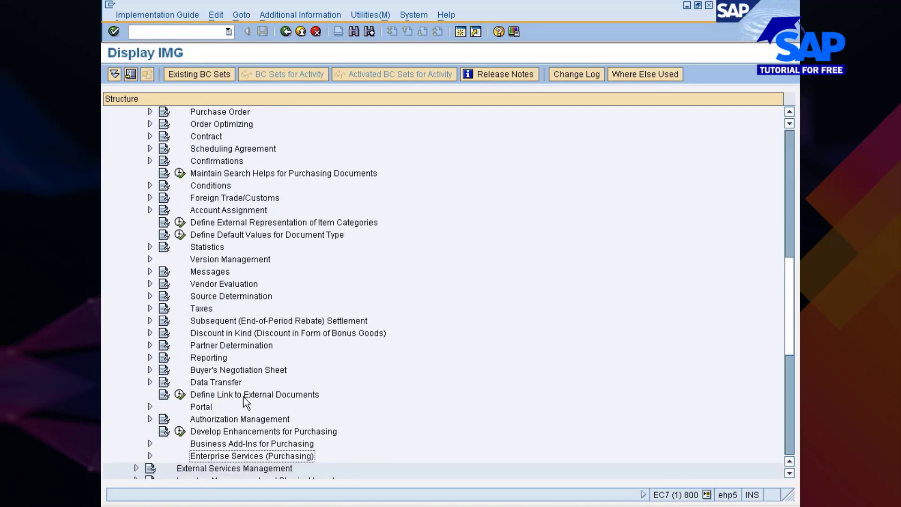
{"action": "key", "text": "Up"}
{"action": "key", "text": "Up"}
{"action": "key", "text": "Up"}
{"action": "key", "text": "Up"}
{"action": "key", "text": "Up"}
{"action": "key", "text": "Up"}
{"action": "key", "text": "Up"}
{"action": "key", "text": "Up"}
{"action": "key", "text": "Up"}
{"action": "key", "text": "Up"}
{"action": "key", "text": "Up"}
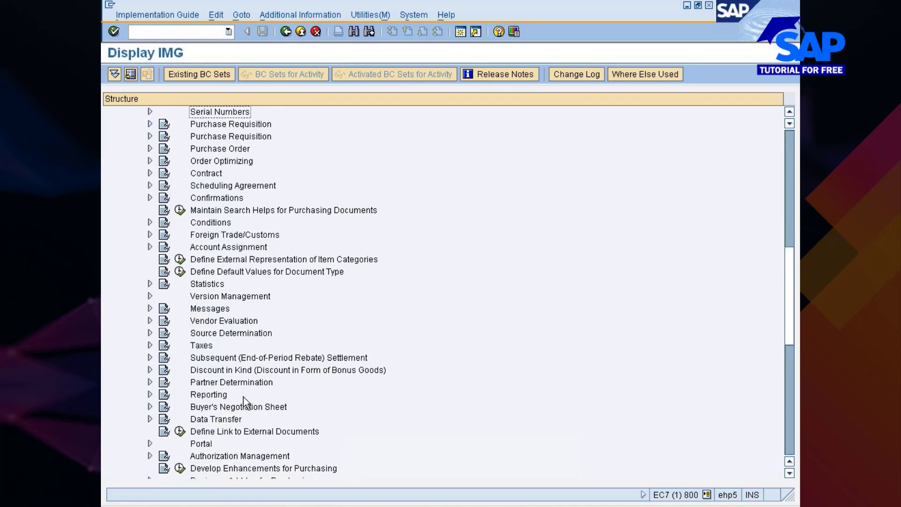
{"action": "key", "text": "Up"}
{"action": "key", "text": "Up"}
{"action": "key", "text": "Up"}
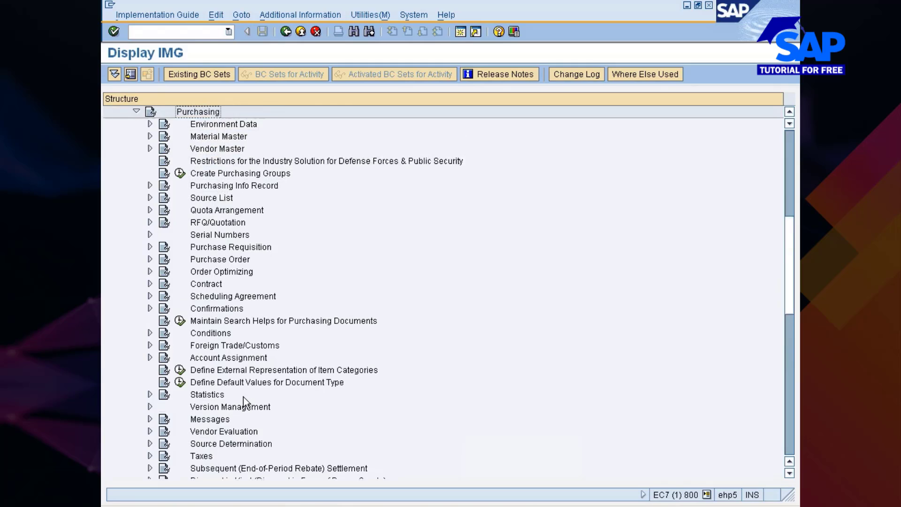
{"action": "key", "text": "Right"}
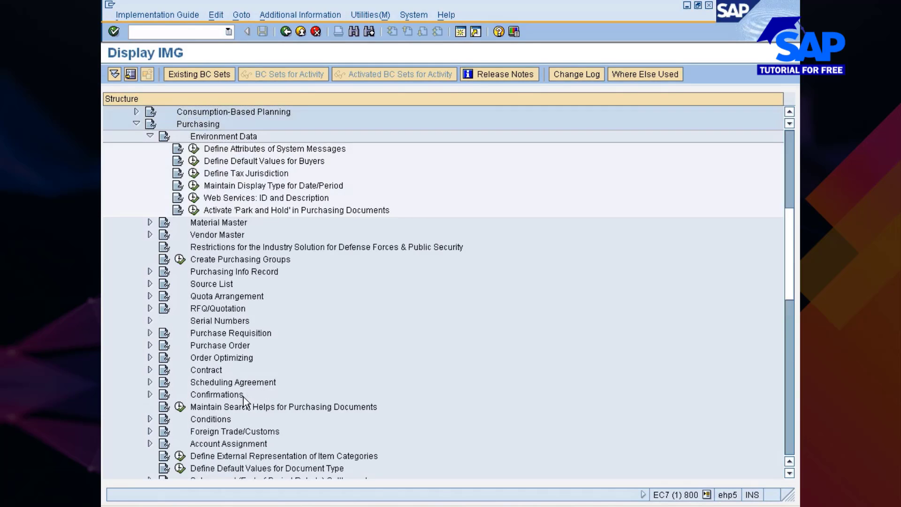
{"action": "key", "text": "Left"}
{"action": "key", "text": "Down"}
{"action": "key", "text": "Down"}
{"action": "key", "text": "Down"}
{"action": "key", "text": "Down"}
{"action": "key", "text": "Down"}
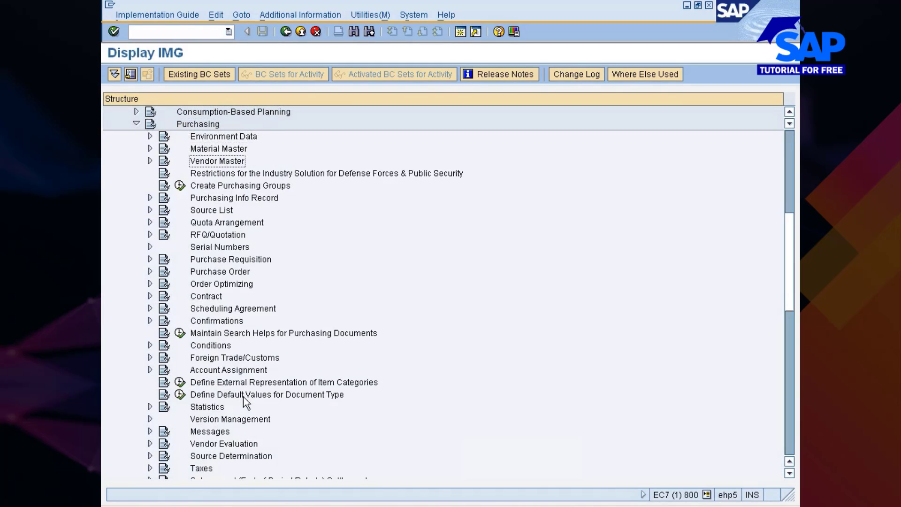
{"action": "key", "text": "Down"}
{"action": "key", "text": "Down"}
{"action": "key", "text": "Down"}
{"action": "key", "text": "Down"}
{"action": "key", "text": "Down"}
{"action": "key", "text": "Down"}
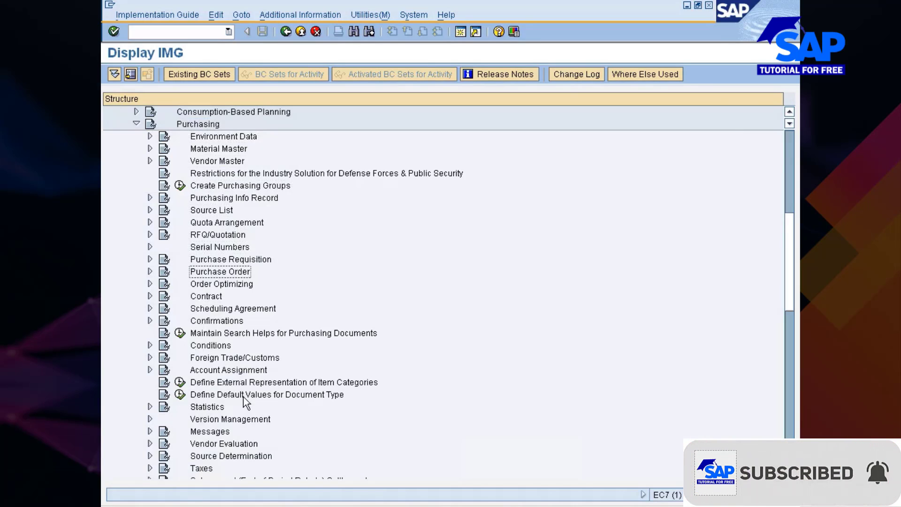
{"action": "key", "text": "Down"}
{"action": "key", "text": "Right"}
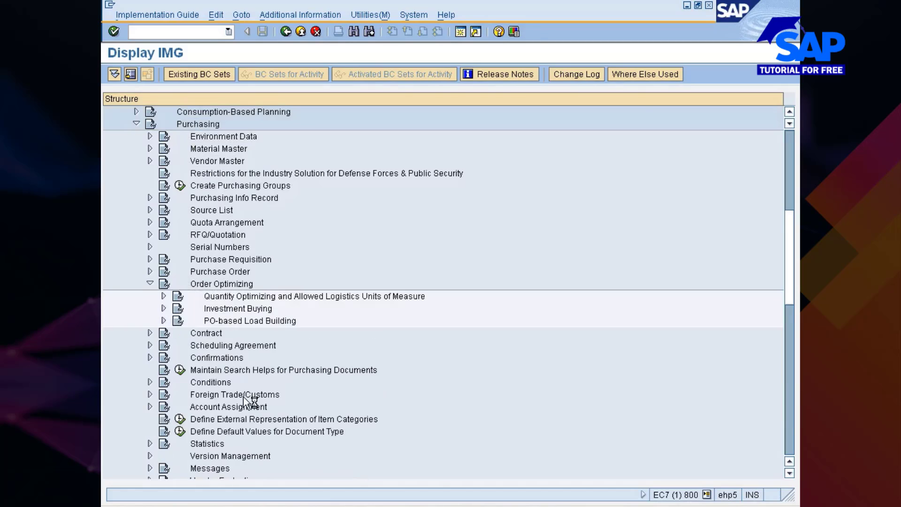
{"action": "key", "text": "Down"}
{"action": "key", "text": "Right"}
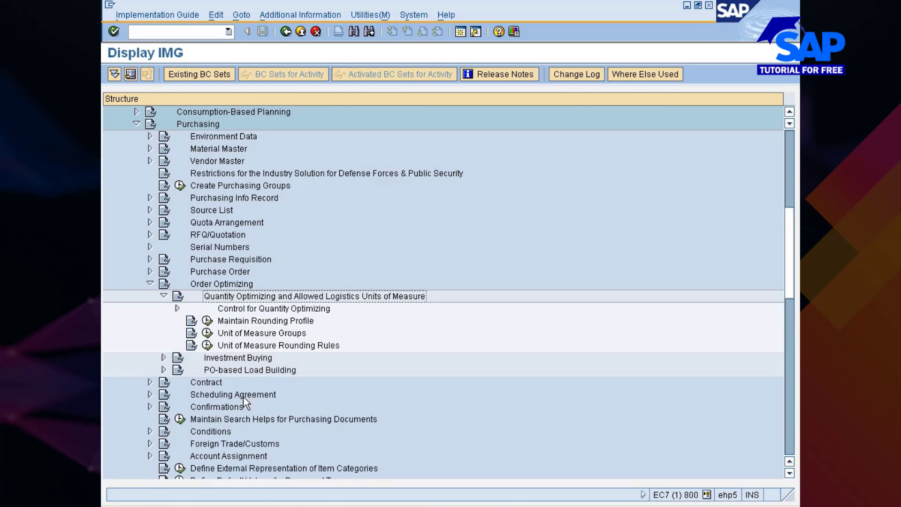
{"action": "key", "text": "Left"}
{"action": "key", "text": "Down"}
{"action": "key", "text": "Right"}
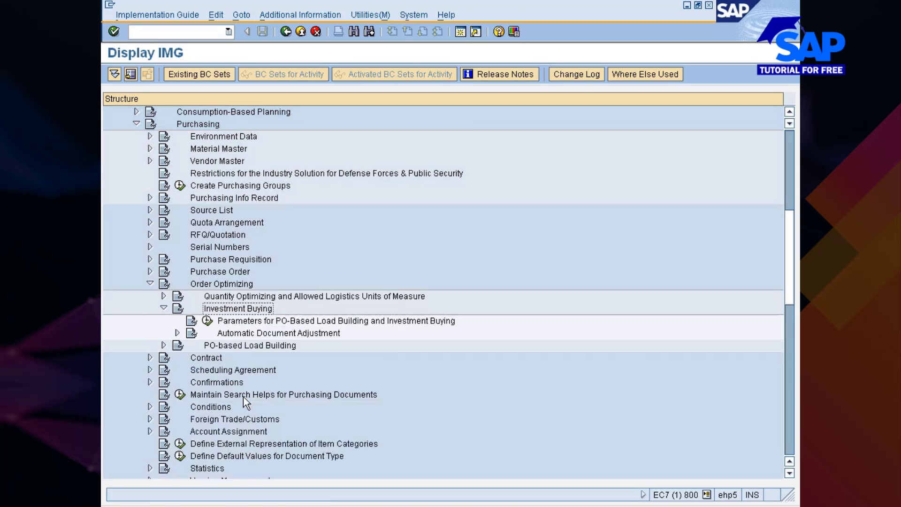
{"action": "key", "text": "Left"}
{"action": "key", "text": "Down"}
{"action": "key", "text": "Up"}
{"action": "key", "text": "Right"}
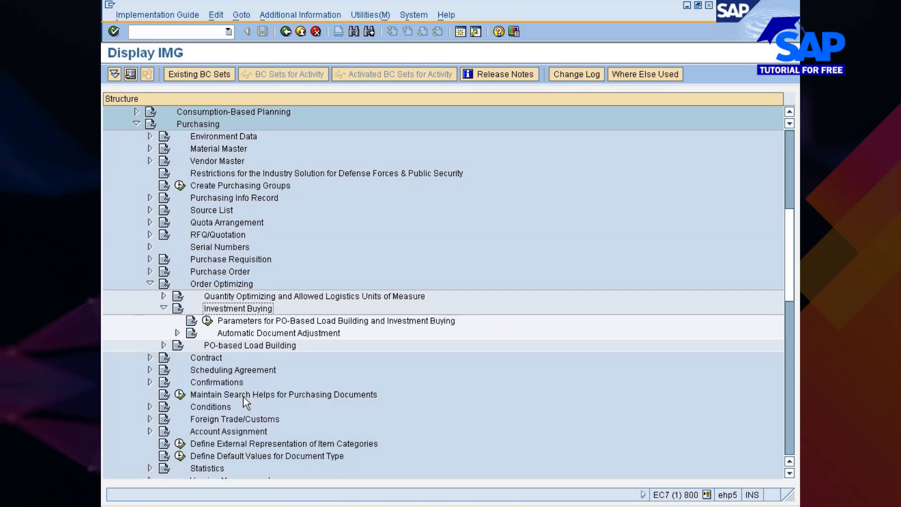
{"action": "key", "text": "Left"}
{"action": "key", "text": "Down"}
{"action": "key", "text": "Down"}
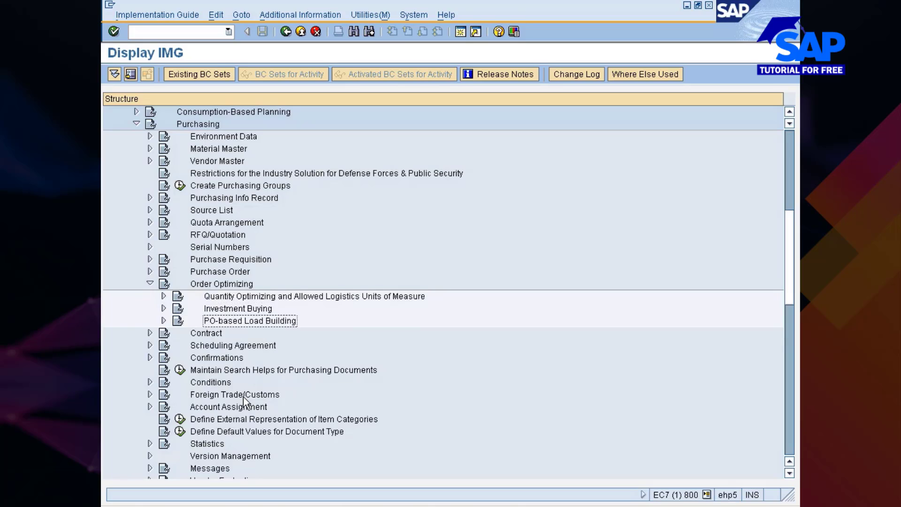
{"action": "key", "text": "Up"}
{"action": "key", "text": "Up"}
{"action": "key", "text": "Up"}
{"action": "key", "text": "Up"}
{"action": "key", "text": "Left"}
{"action": "key", "text": "Down"}
{"action": "key", "text": "Down"}
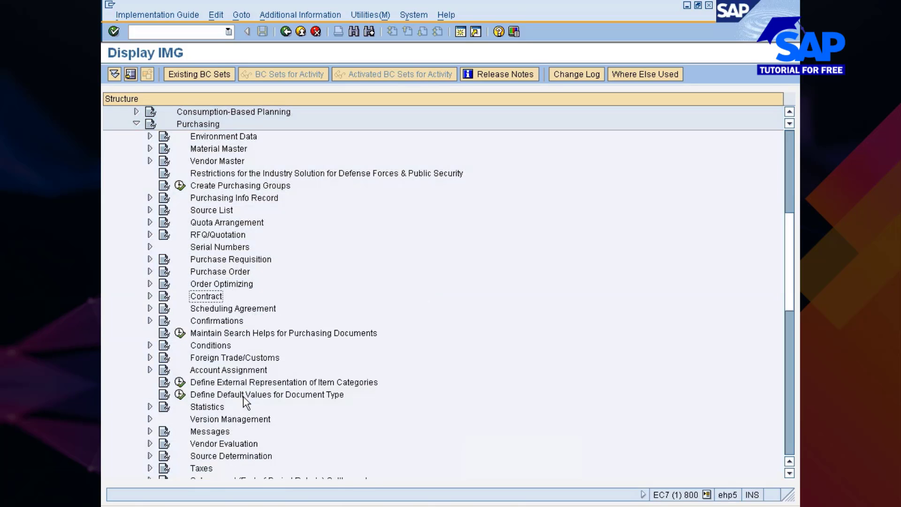
{"action": "key", "text": "Down"}
{"action": "key", "text": "Down"}
{"action": "key", "text": "Down"}
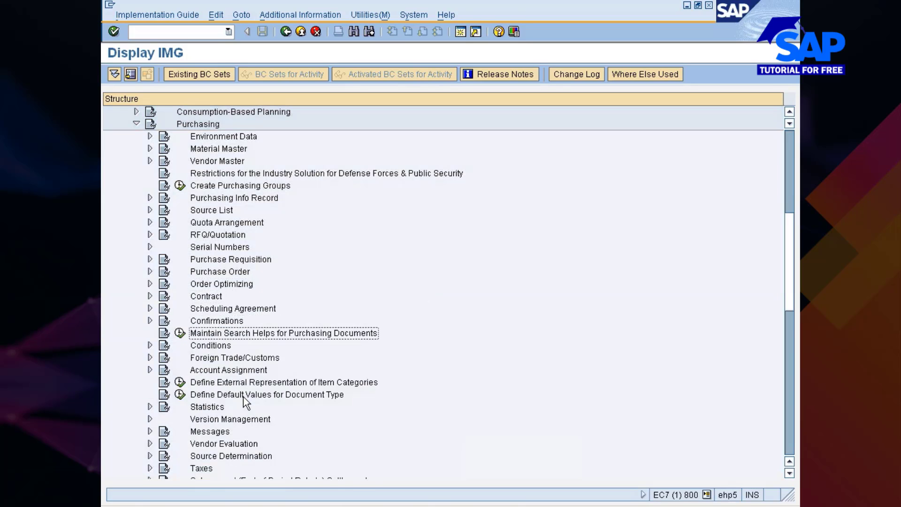
{"action": "key", "text": "Right"}
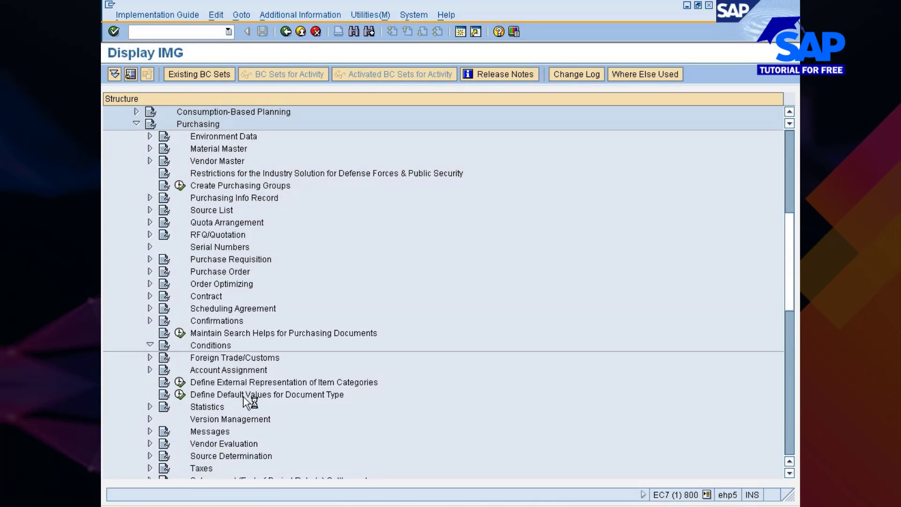
{"action": "key", "text": "Down"}
{"action": "key", "text": "Down"}
{"action": "key", "text": "Down"}
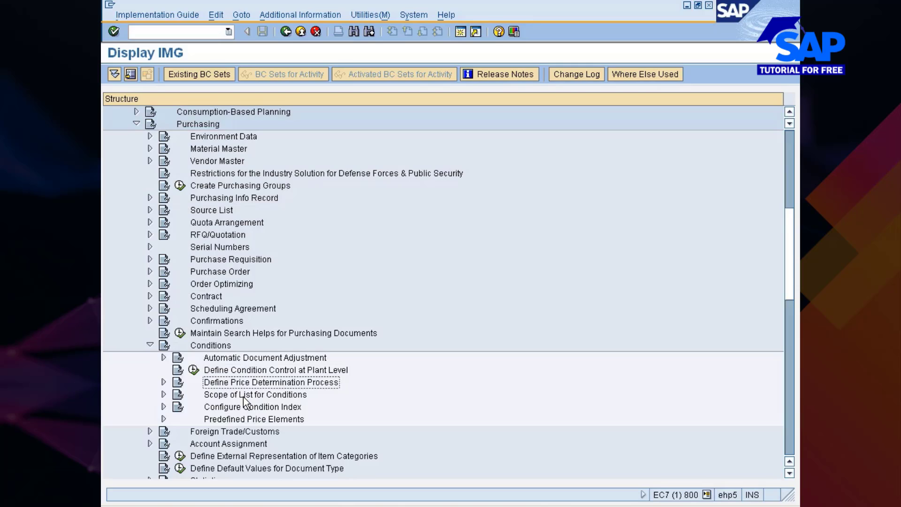
{"action": "key", "text": "Down"}
{"action": "key", "text": "Down"}
{"action": "key", "text": "Down"}
{"action": "key", "text": "Up"}
{"action": "key", "text": "Up"}
{"action": "key", "text": "Up"}
{"action": "key", "text": "Up"}
{"action": "key", "text": "Up"}
{"action": "key", "text": "Left"}
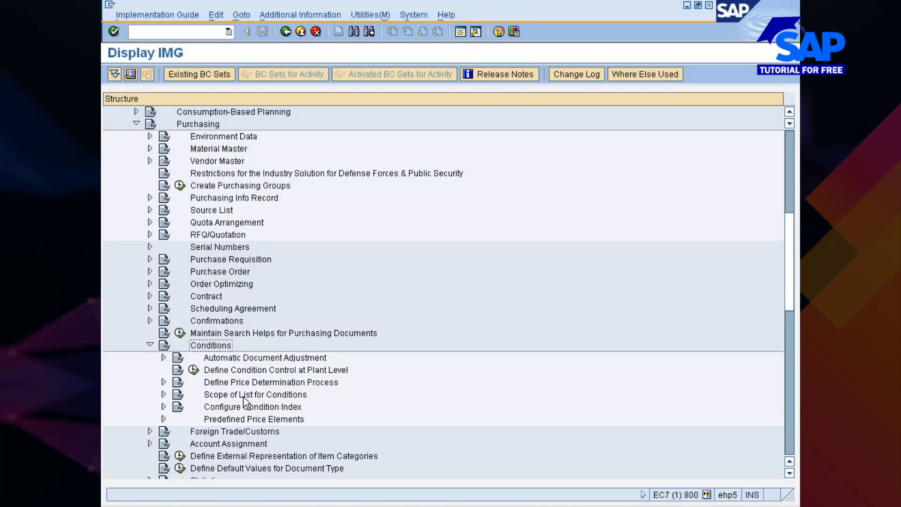
{"action": "key", "text": "Left"}
{"action": "key", "text": "Down"}
{"action": "key", "text": "Down"}
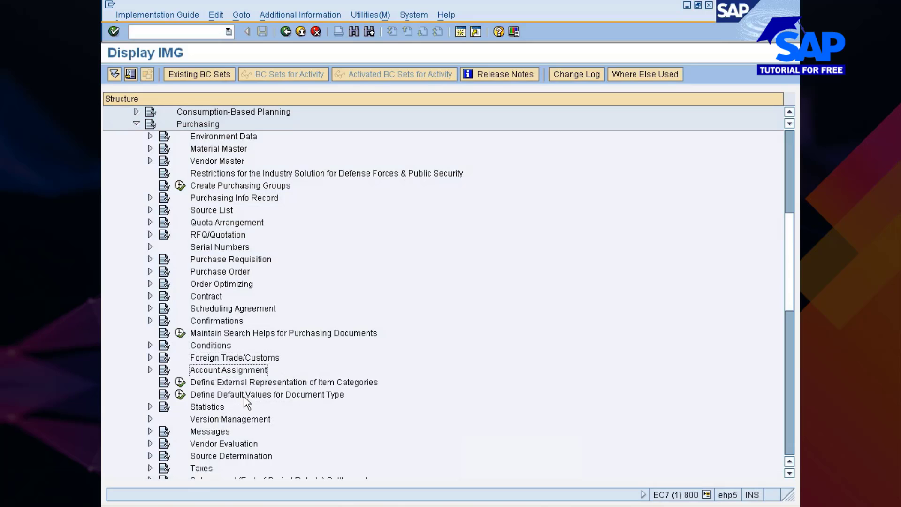
{"action": "key", "text": "Down"}
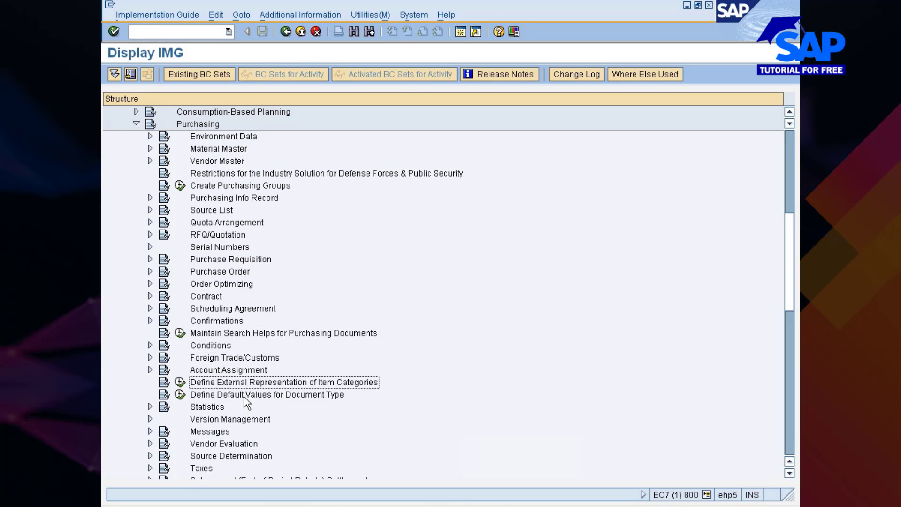
{"action": "key", "text": "Down"}
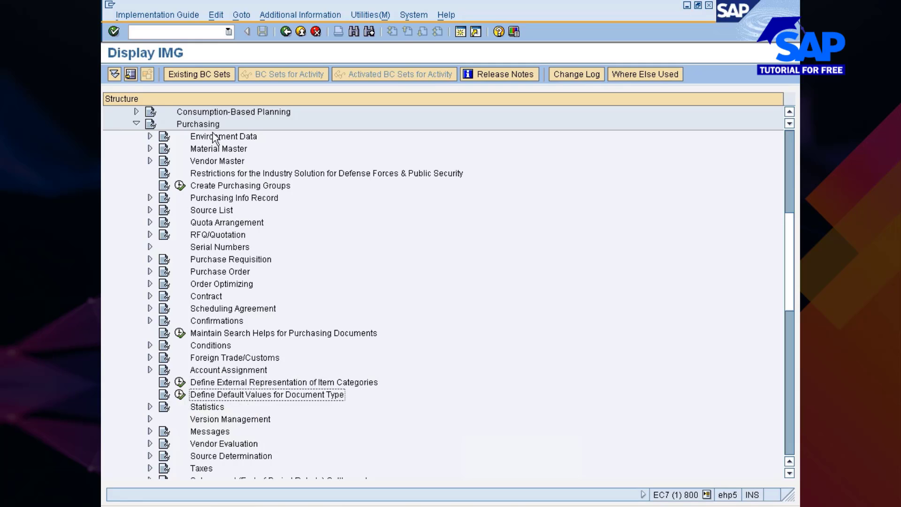
Run Define Default Values for Document Type, select the ME21N row, and switch to the EKKO Data Browser
{"action": "left_click", "coordinate": [181, 396]}
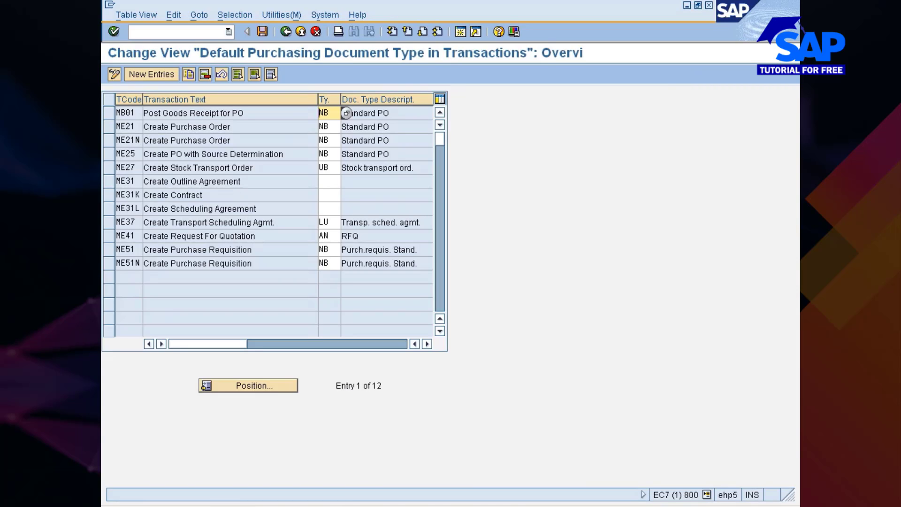
{"action": "left_click", "coordinate": [112, 142]}
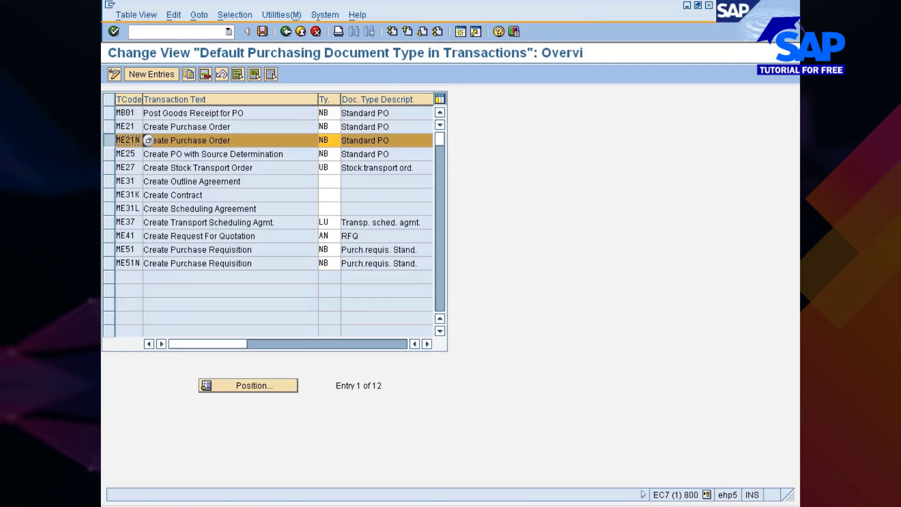
{"action": "left_click", "coordinate": [511, 456]}
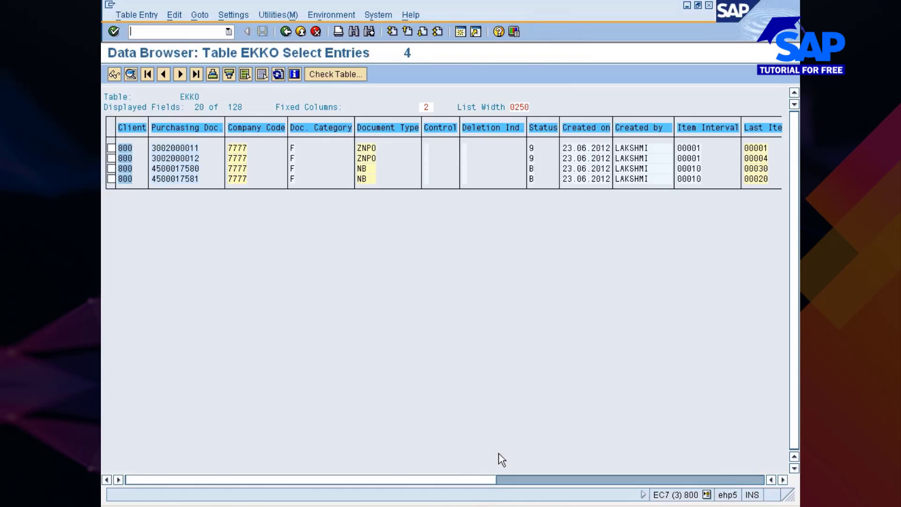
Open the first NB purchase order's EKKO record and check its status value list, noting status B
{"action": "left_click_drag", "start_coordinate": [152, 169], "coordinate": [549, 188]}
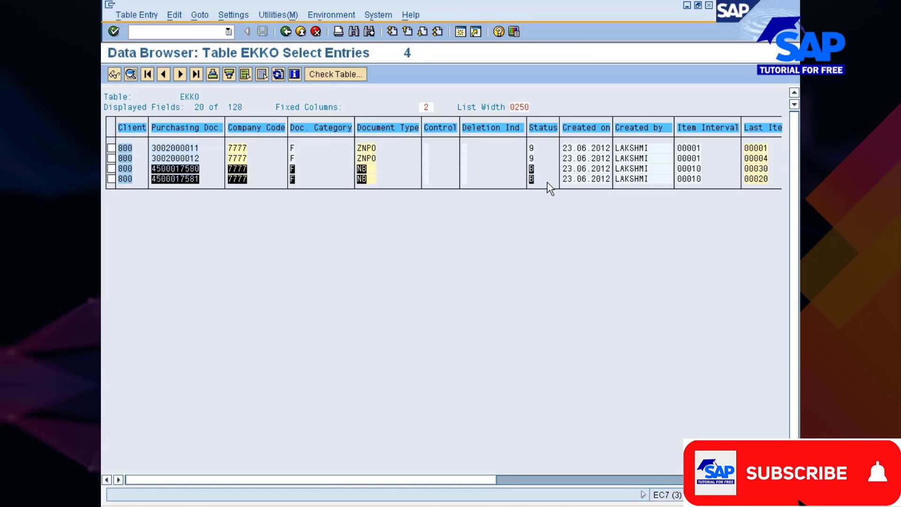
{"action": "left_click", "coordinate": [548, 188]}
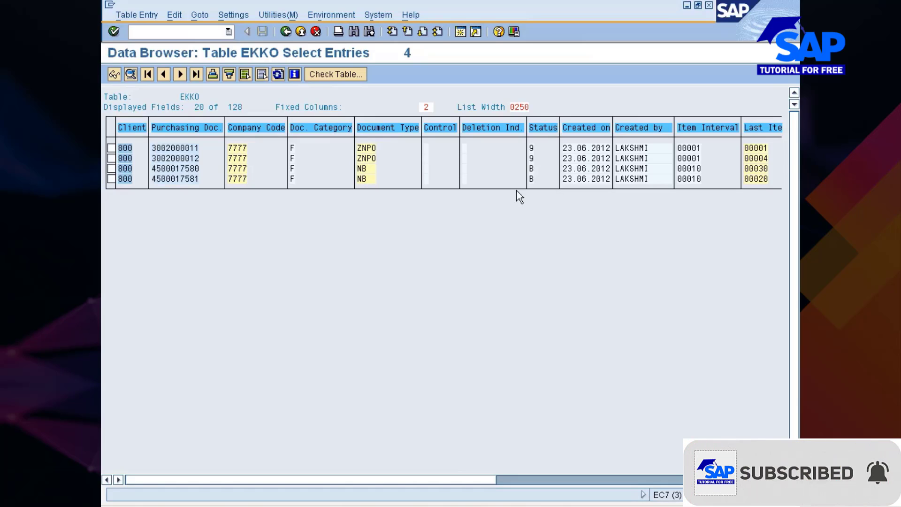
{"action": "double_click", "coordinate": [532, 168]}
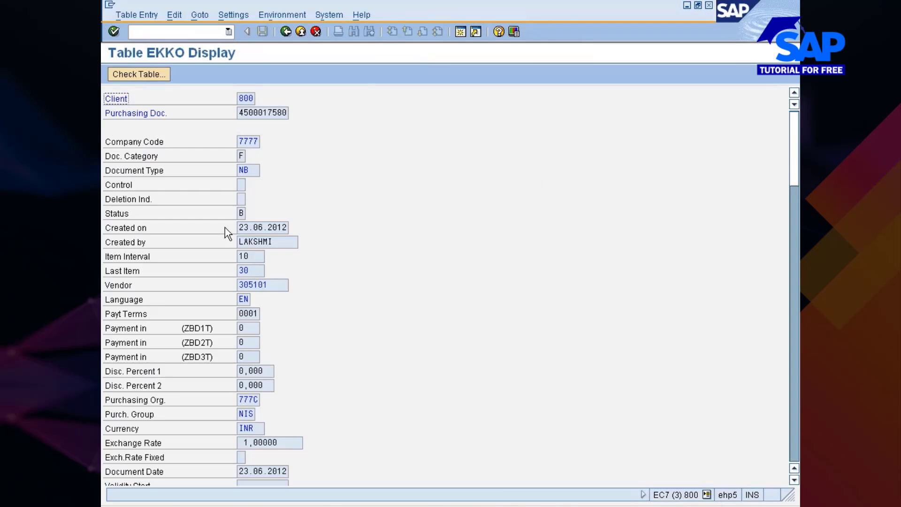
{"action": "left_click", "coordinate": [242, 212]}
{"action": "left_click", "coordinate": [249, 213]}
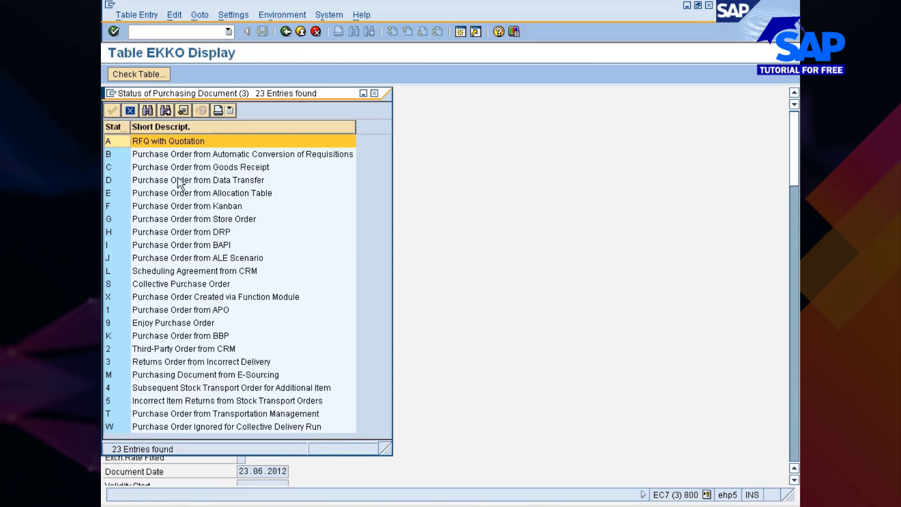
{"action": "left_click", "coordinate": [243, 156]}
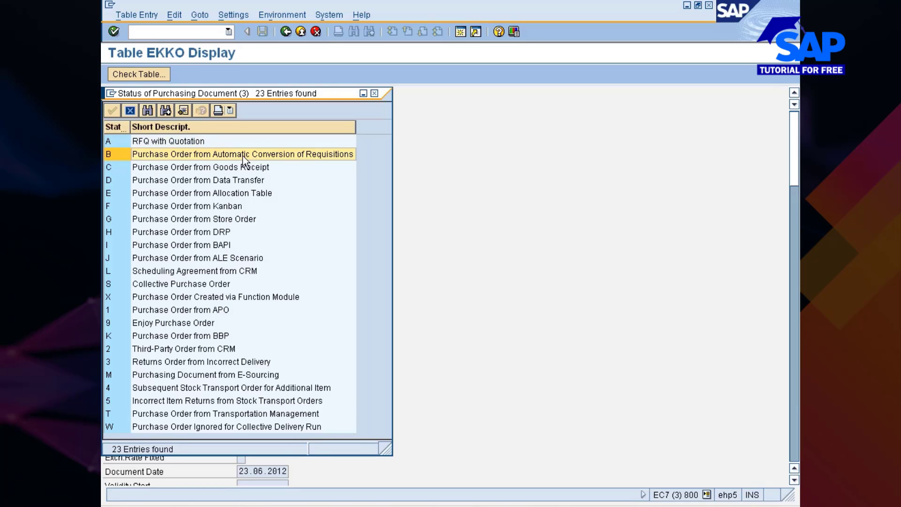
{"action": "left_click", "coordinate": [374, 93]}
{"action": "left_click", "coordinate": [286, 31]}
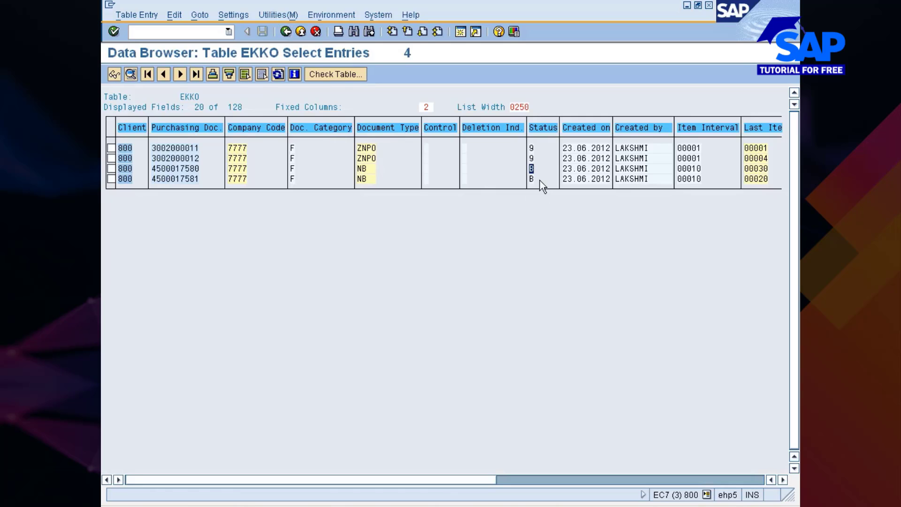
{"action": "double_click", "coordinate": [532, 149]}
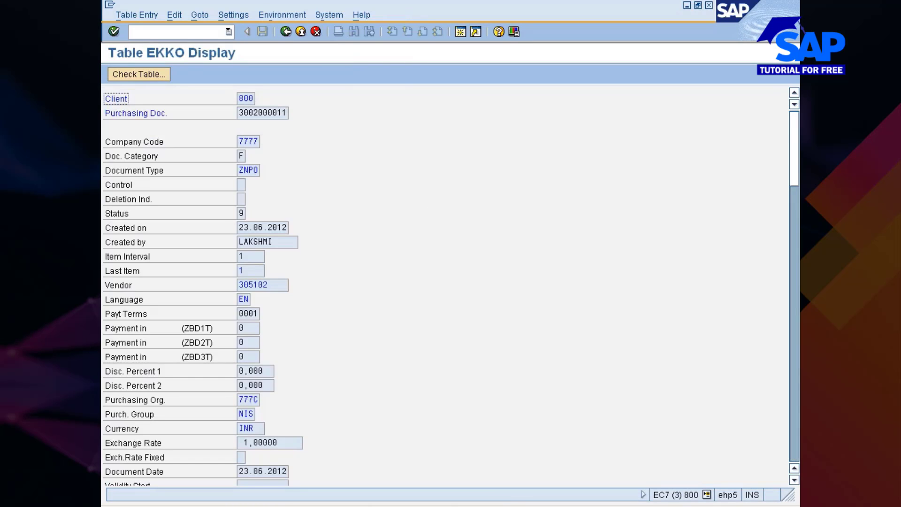
{"action": "left_click", "coordinate": [249, 213]}
{"action": "left_click", "coordinate": [249, 213]}
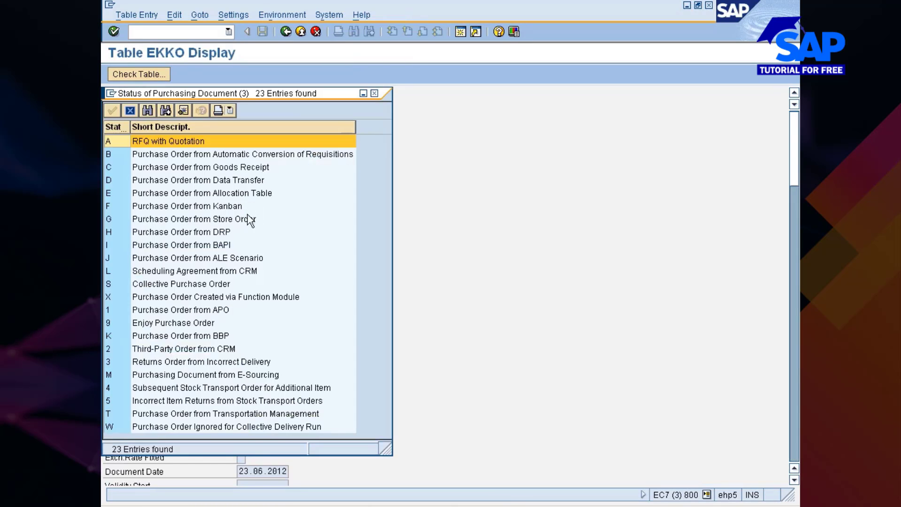
{"action": "left_click", "coordinate": [178, 323]}
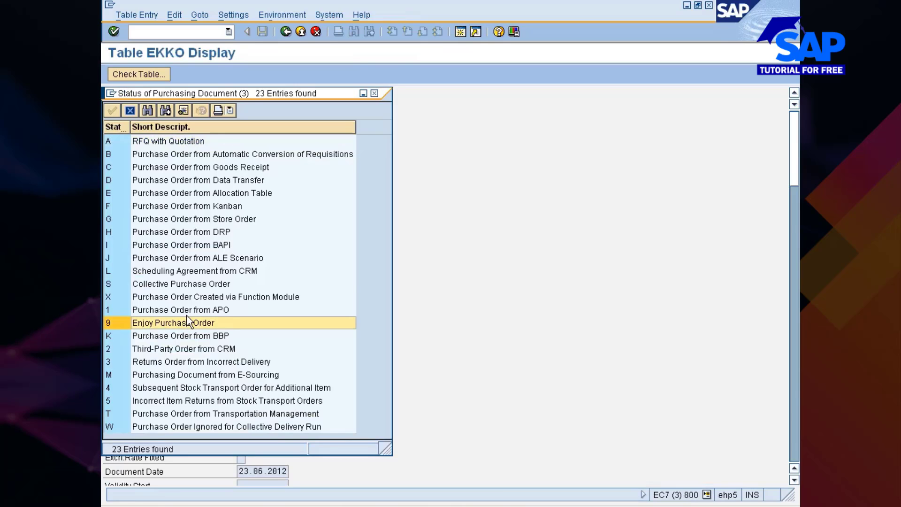
{"action": "left_click", "coordinate": [373, 94]}
{"action": "left_click", "coordinate": [286, 32]}
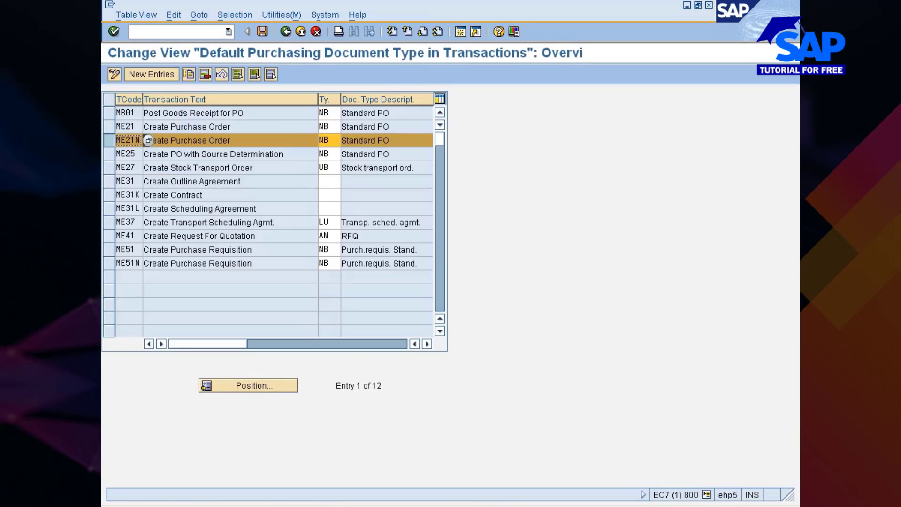
Change ME21N's default document type from NB to ZNPO and save it under the existing customizing request
{"action": "left_click", "coordinate": [324, 140]}
{"action": "key", "text": "Delete"}
{"action": "key", "text": "Delete"}
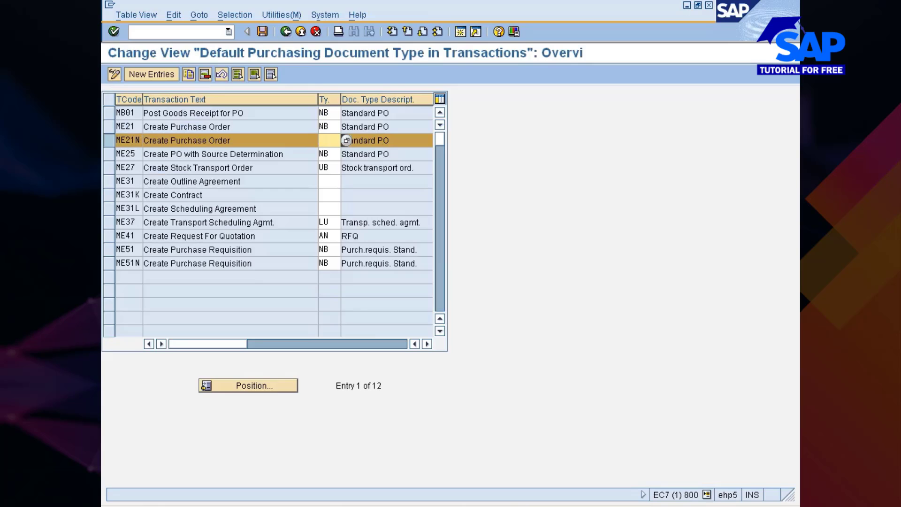
{"action": "left_click", "coordinate": [345, 141]}
{"action": "scroll", "coordinate": [295, 314], "scroll_direction": "down", "scroll_amount": 12}
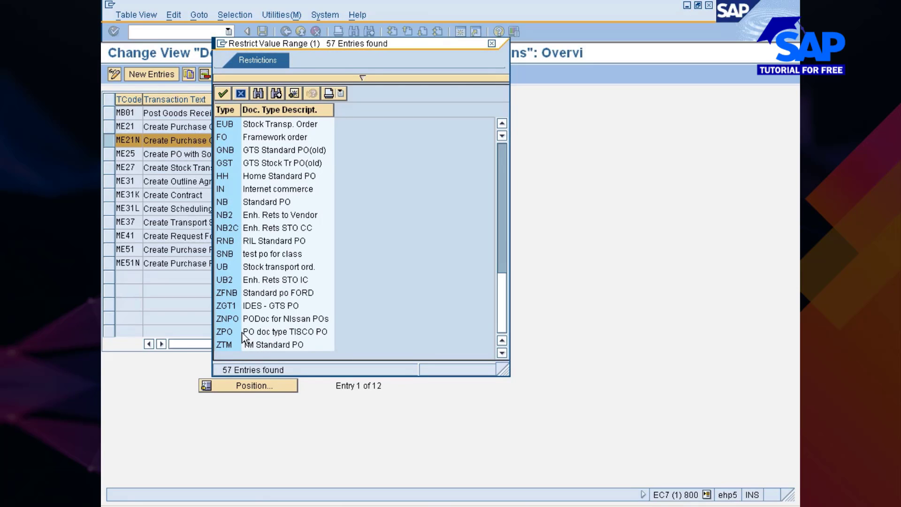
{"action": "left_click", "coordinate": [228, 336]}
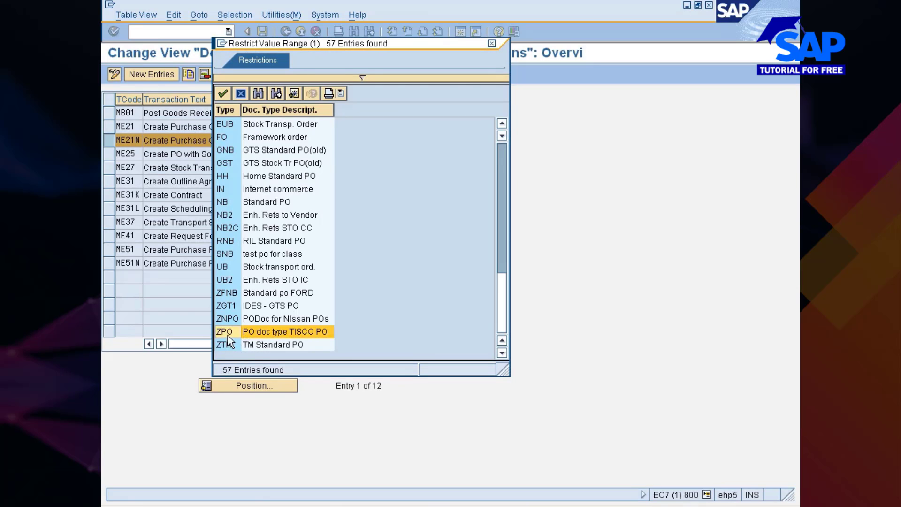
{"action": "double_click", "coordinate": [249, 322]}
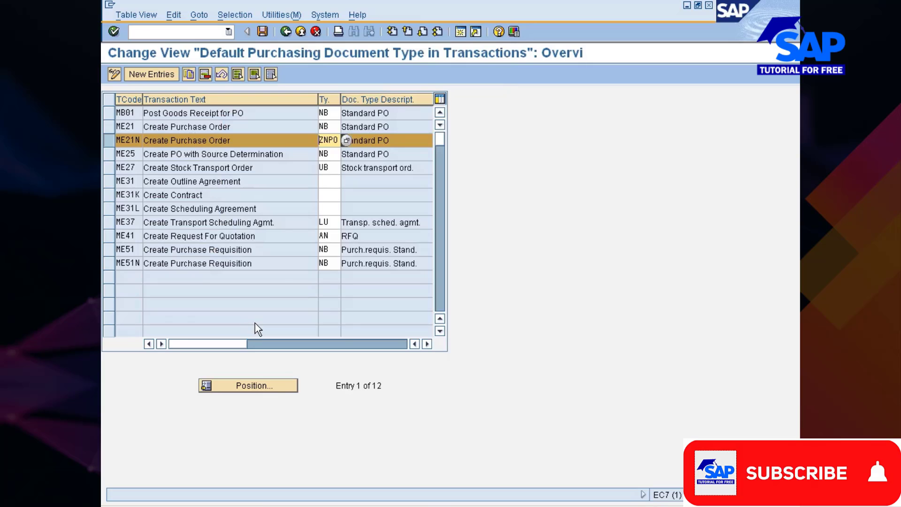
{"action": "left_click", "coordinate": [263, 31]}
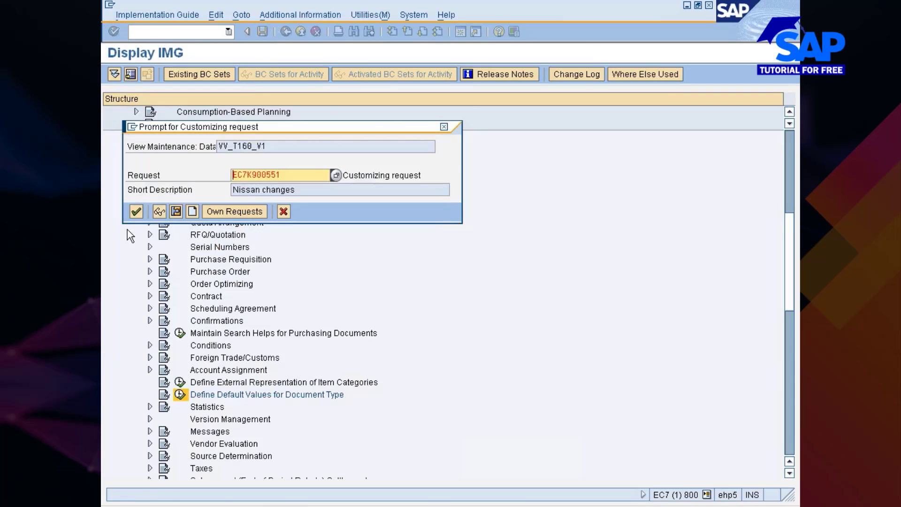
{"action": "left_click", "coordinate": [136, 211]}
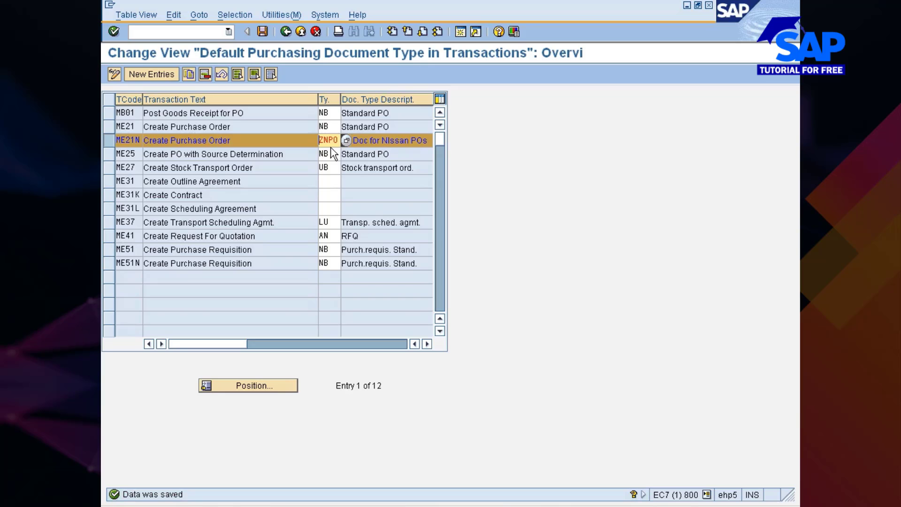
{"action": "left_click", "coordinate": [285, 31]}
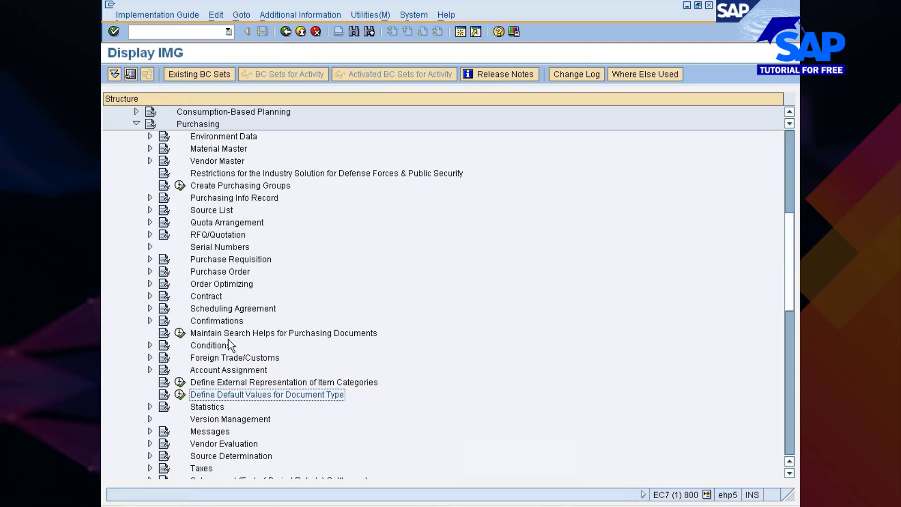
Select Account Assignment in the Purchasing IMG tree and expand its activities
{"action": "left_click", "coordinate": [213, 371]}
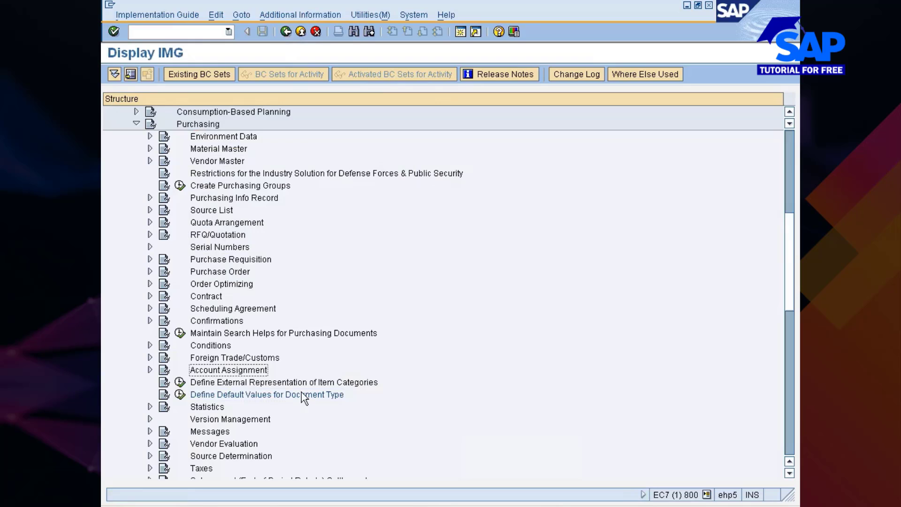
{"action": "key", "text": "Down"}
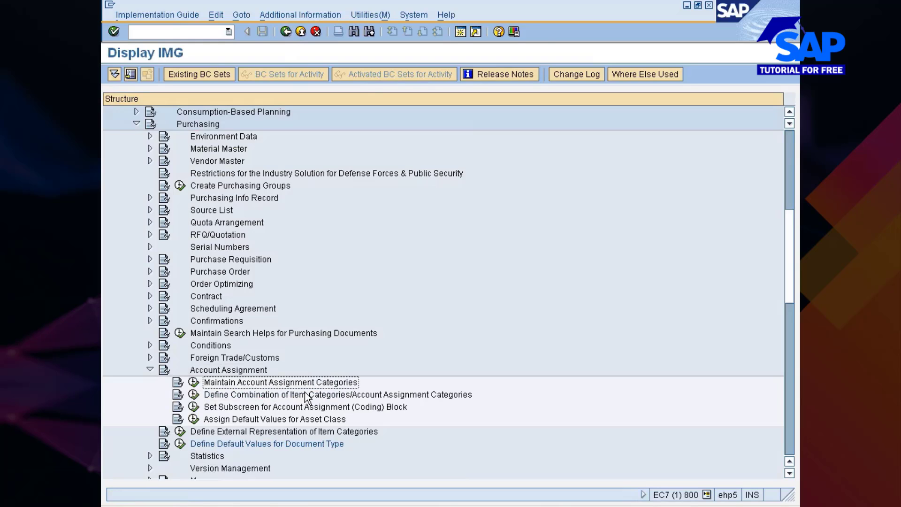
Run Maintain Account Assignment Categories and narrow the category code column
{"action": "left_click", "coordinate": [194, 385]}
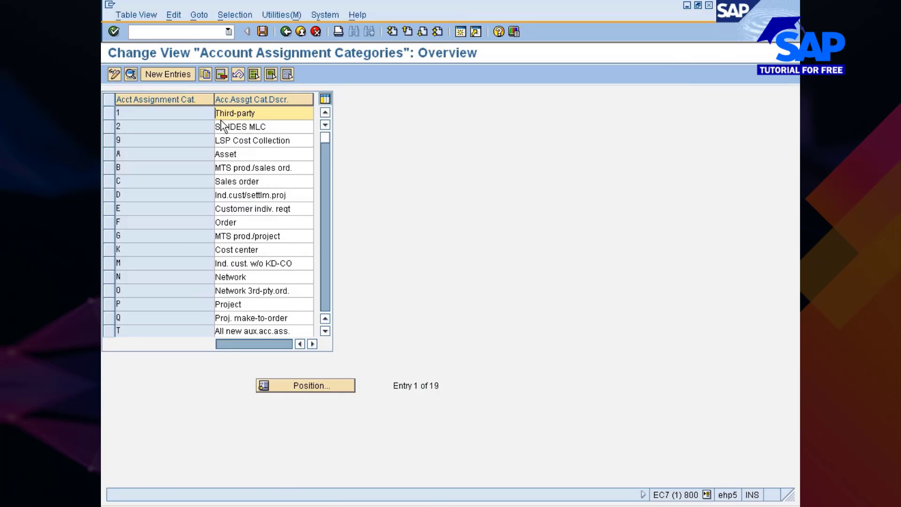
{"action": "left_click_drag", "start_coordinate": [213, 103], "coordinate": [171, 101]}
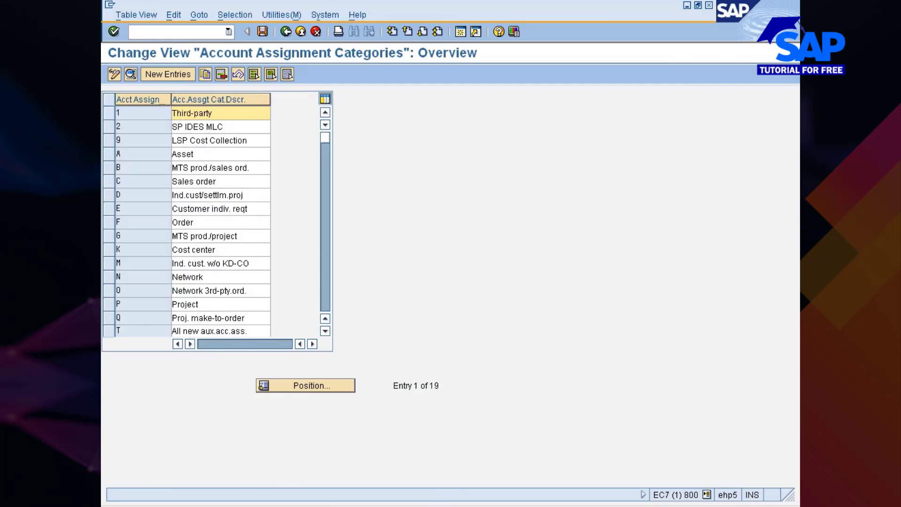
{"action": "scroll", "coordinate": [151, 271], "scroll_direction": "down", "scroll_amount": 2}
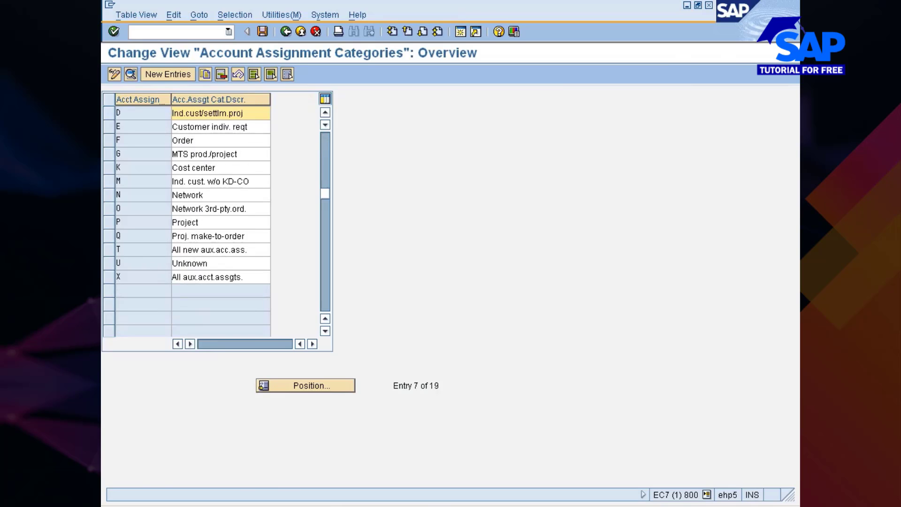
{"action": "scroll", "coordinate": [151, 271], "scroll_direction": "up", "scroll_amount": 1}
{"action": "scroll", "coordinate": [151, 271], "scroll_direction": "up", "scroll_amount": 1}
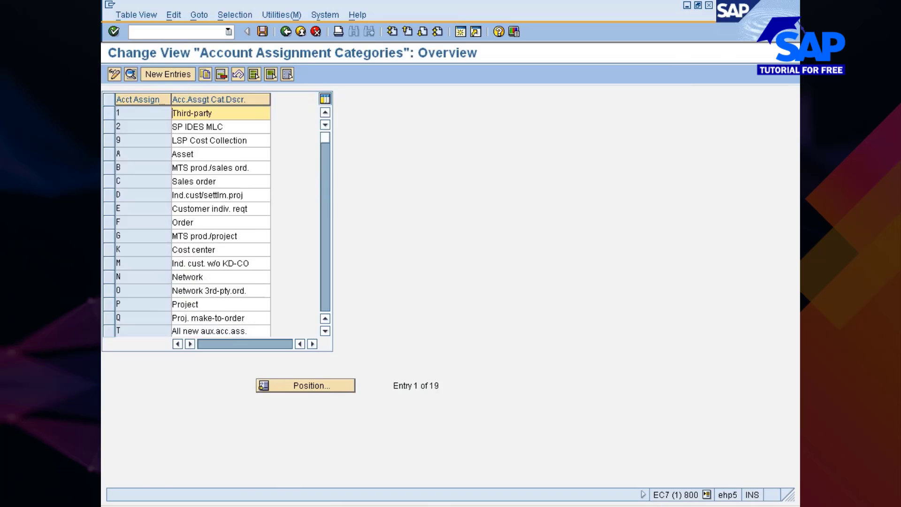
Start a new entry, abandon it back to the overview, and select Cost center category K
{"action": "left_click", "coordinate": [156, 77]}
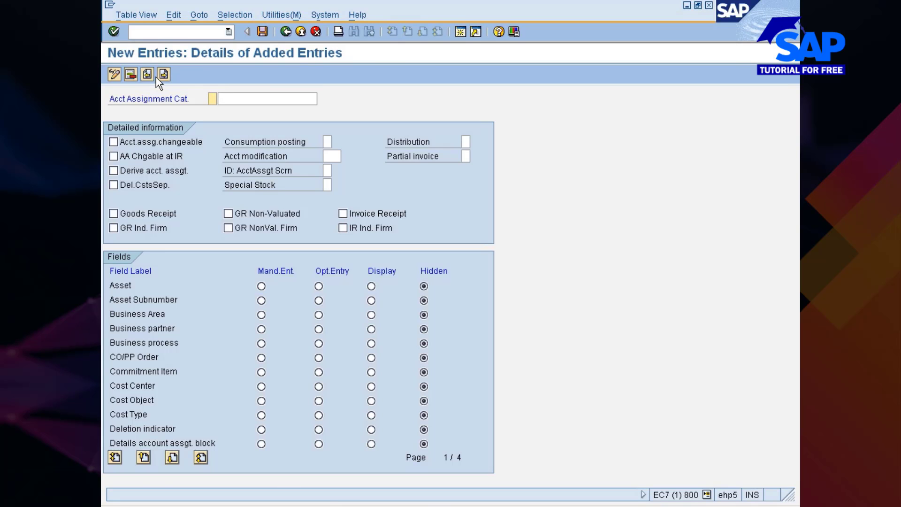
{"action": "left_click", "coordinate": [285, 32]}
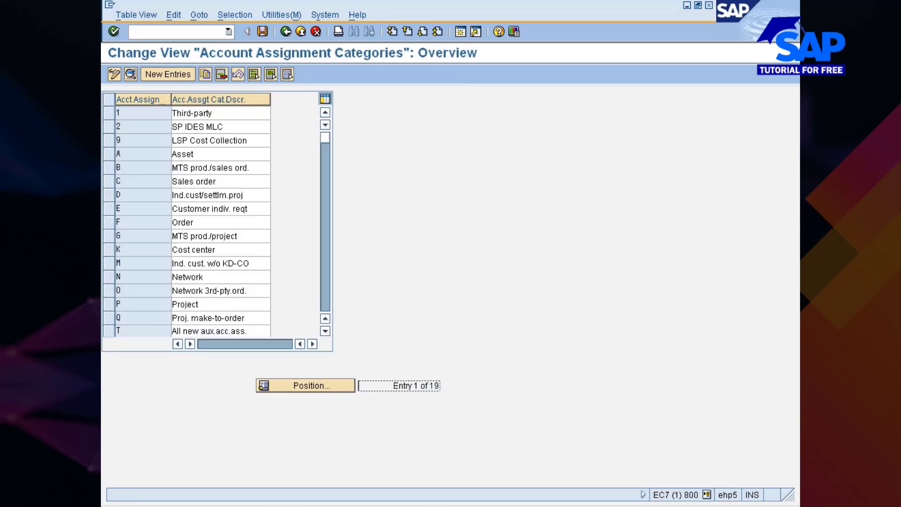
{"action": "left_click", "coordinate": [107, 250]}
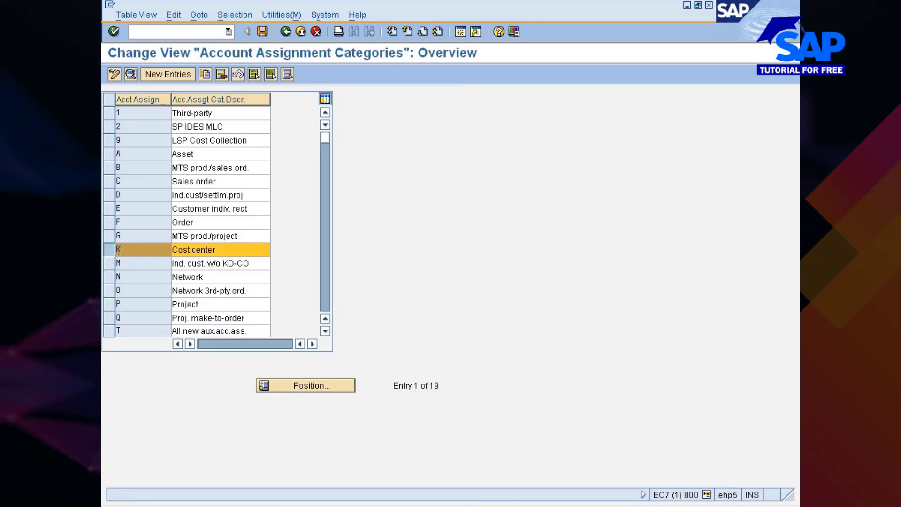
{"action": "left_click", "coordinate": [131, 74]}
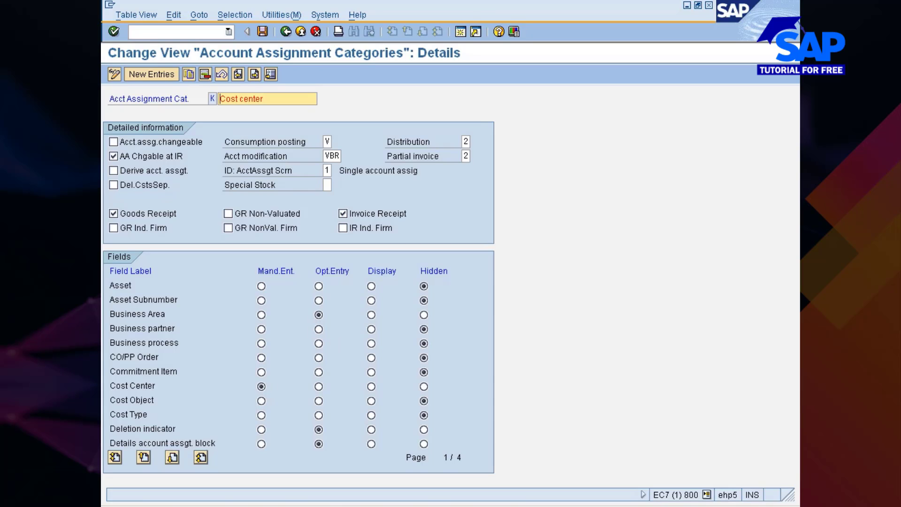
{"action": "left_click", "coordinate": [172, 458]}
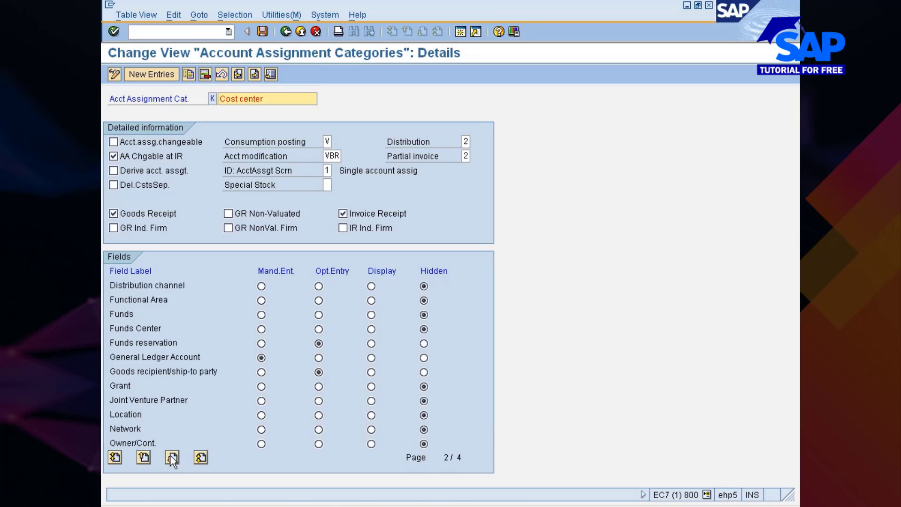
{"action": "left_click", "coordinate": [173, 458]}
{"action": "left_click", "coordinate": [172, 458]}
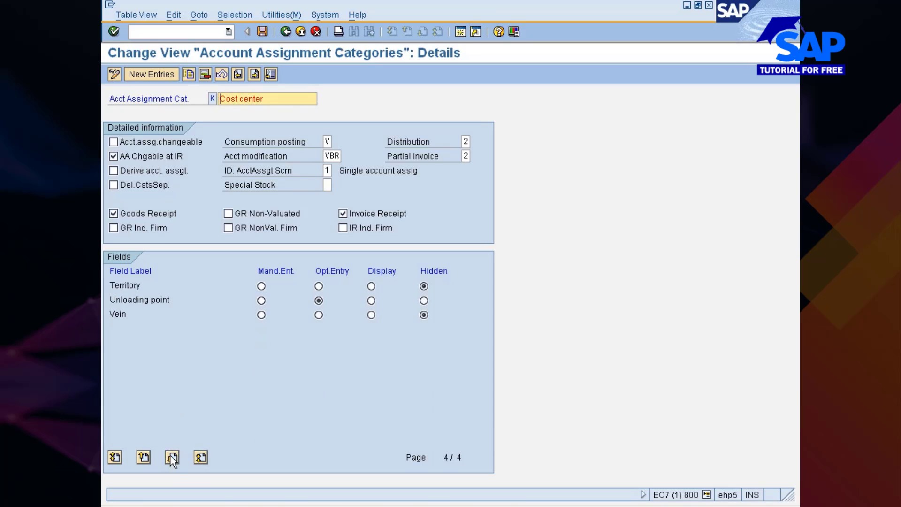
{"action": "left_click", "coordinate": [286, 32]}
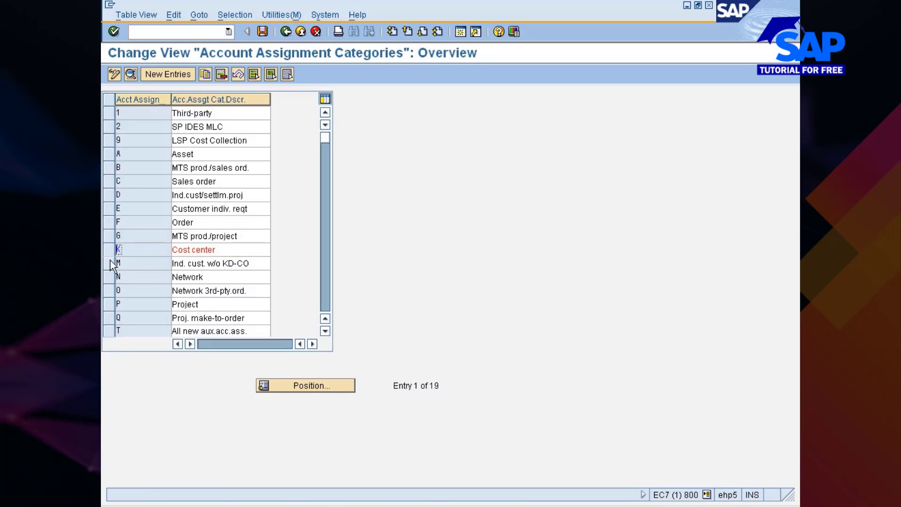
Open the details of Asset category A, then decline the broken-connection error so SAP closes
{"action": "left_click", "coordinate": [108, 154]}
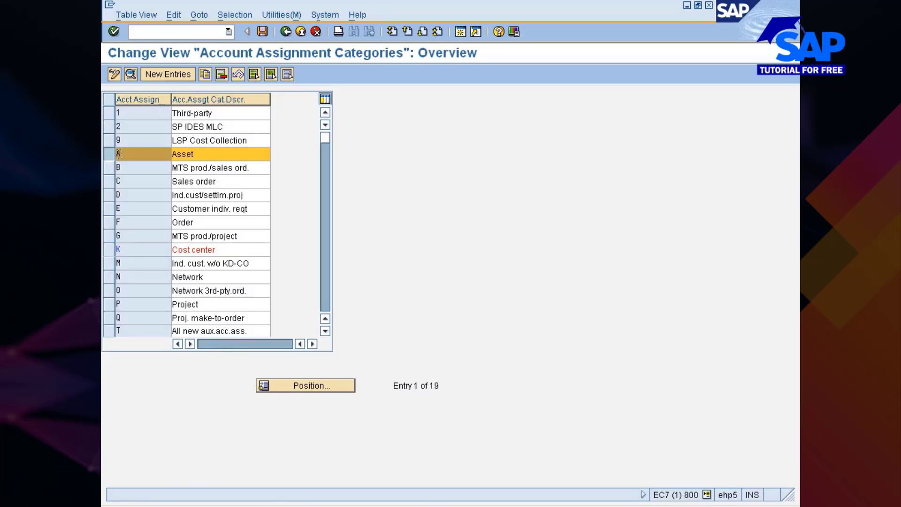
{"action": "left_click", "coordinate": [128, 75]}
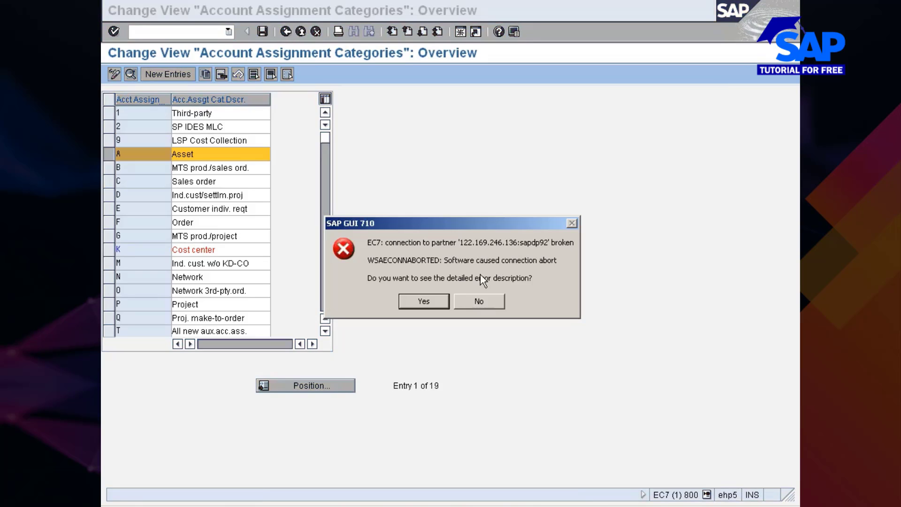
{"action": "left_click", "coordinate": [479, 300]}
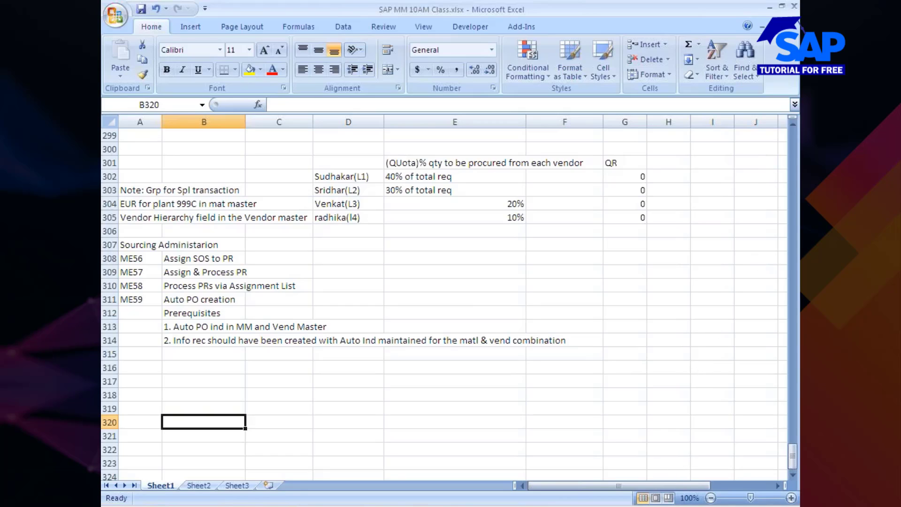
{"action": "left_click", "coordinate": [662, 506]}
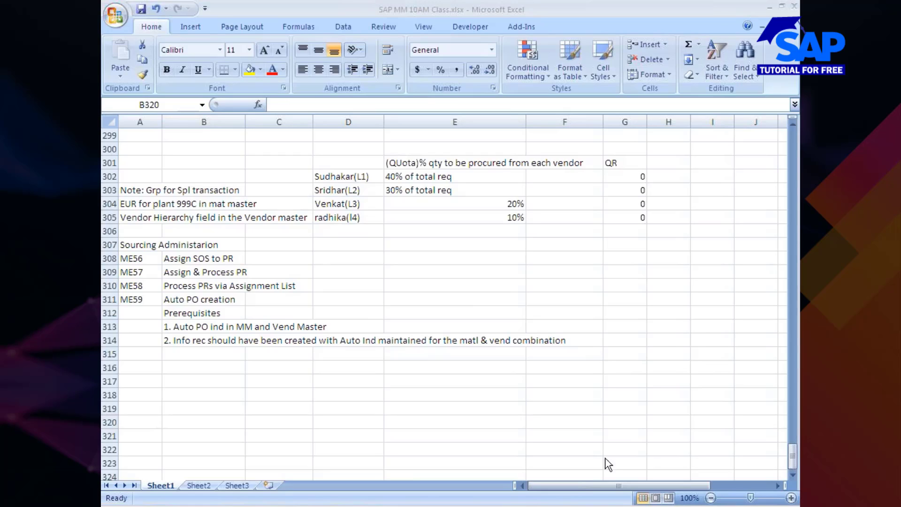